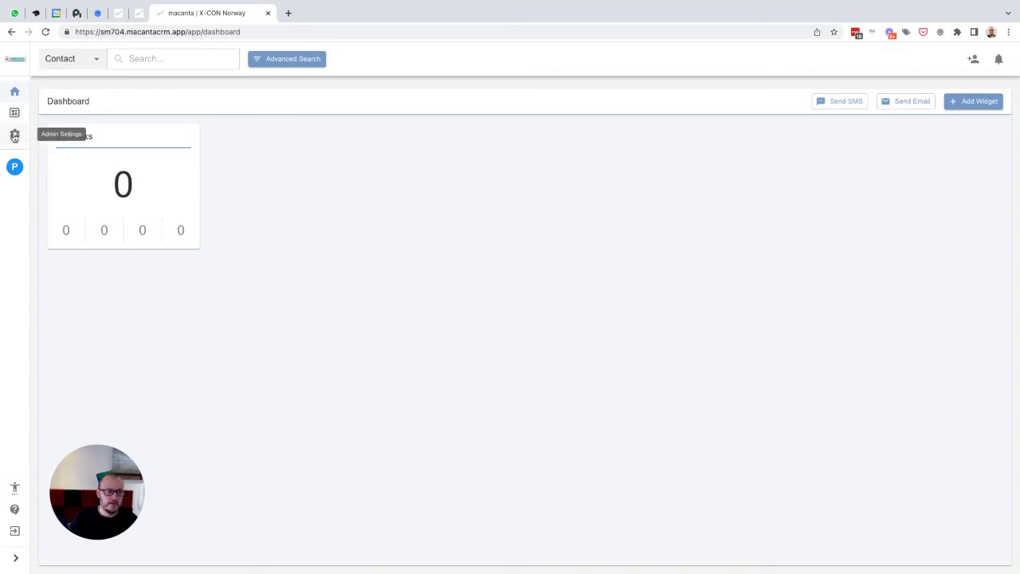
- Open the Object Builder in Admin Settings and add a relationship option titled Key Contact
{"action": "left_click", "coordinate": [14, 137]}
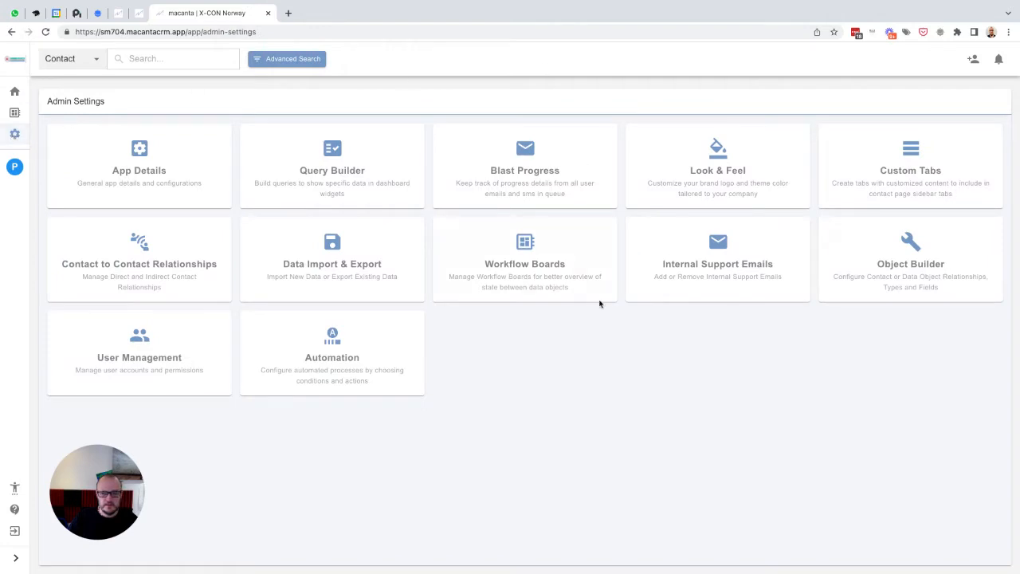
{"action": "left_click", "coordinate": [913, 243]}
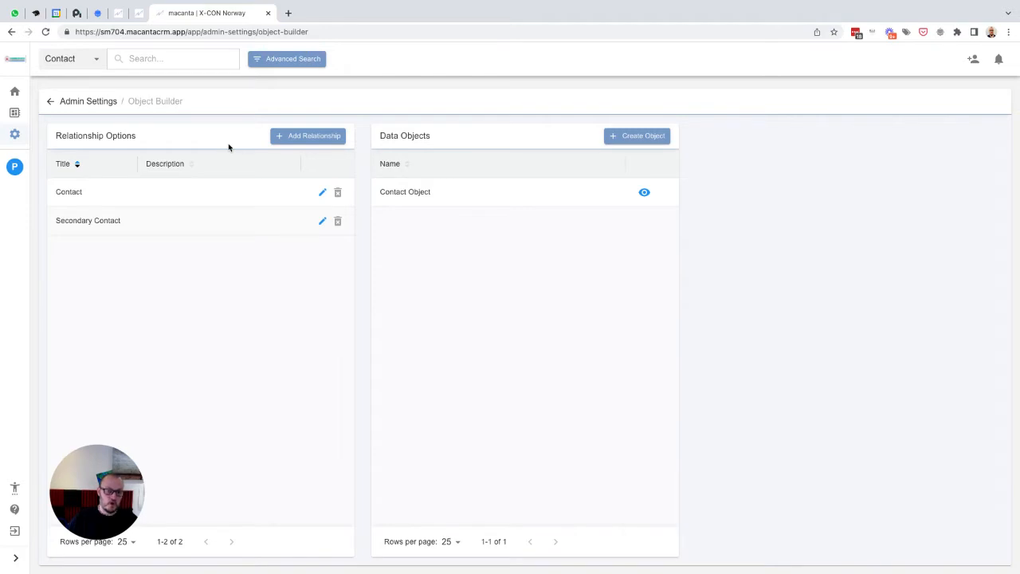
{"action": "left_click", "coordinate": [307, 139]}
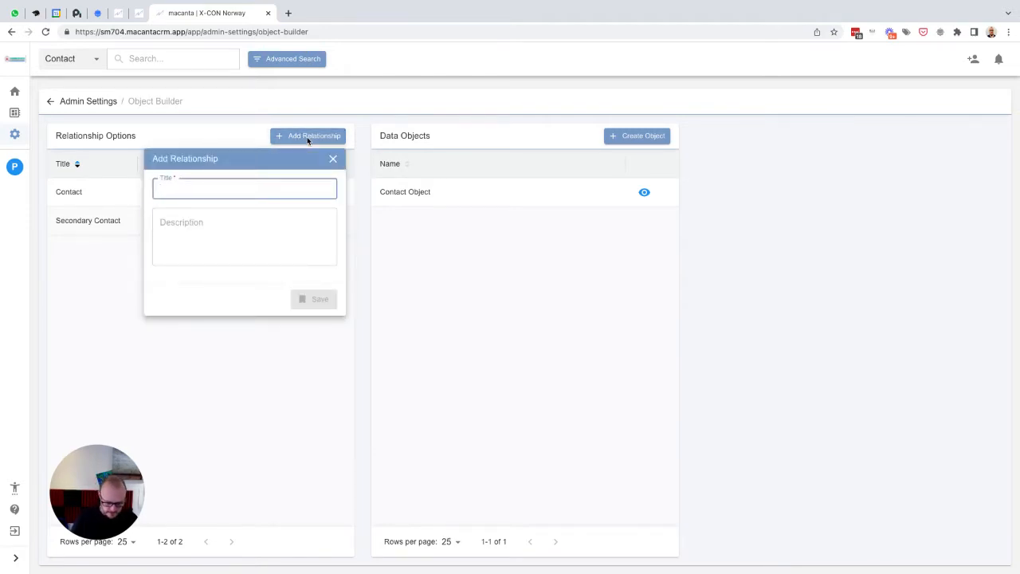
{"action": "type", "text": "Key Conta"}
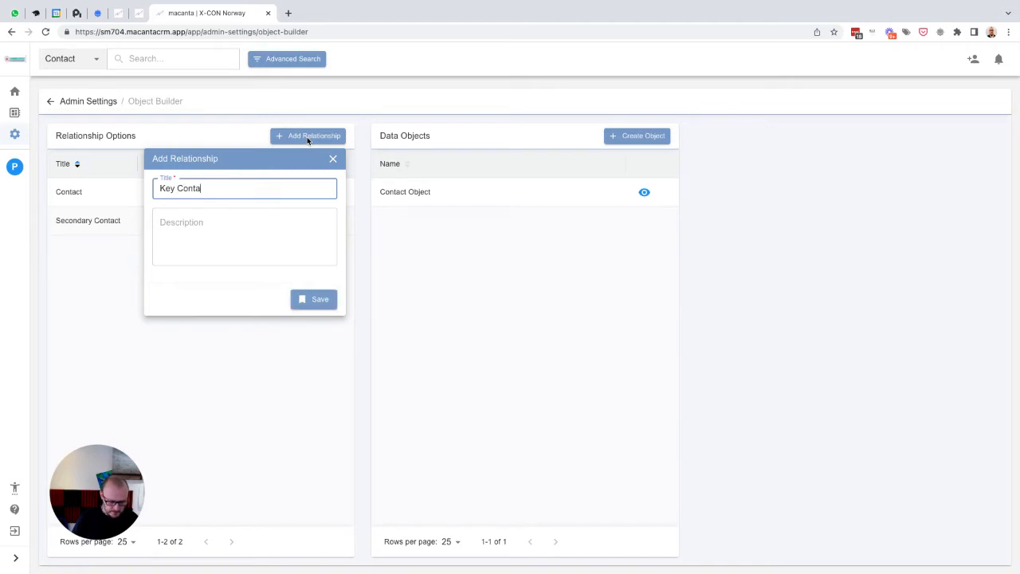
{"action": "type", "text": "ct"}
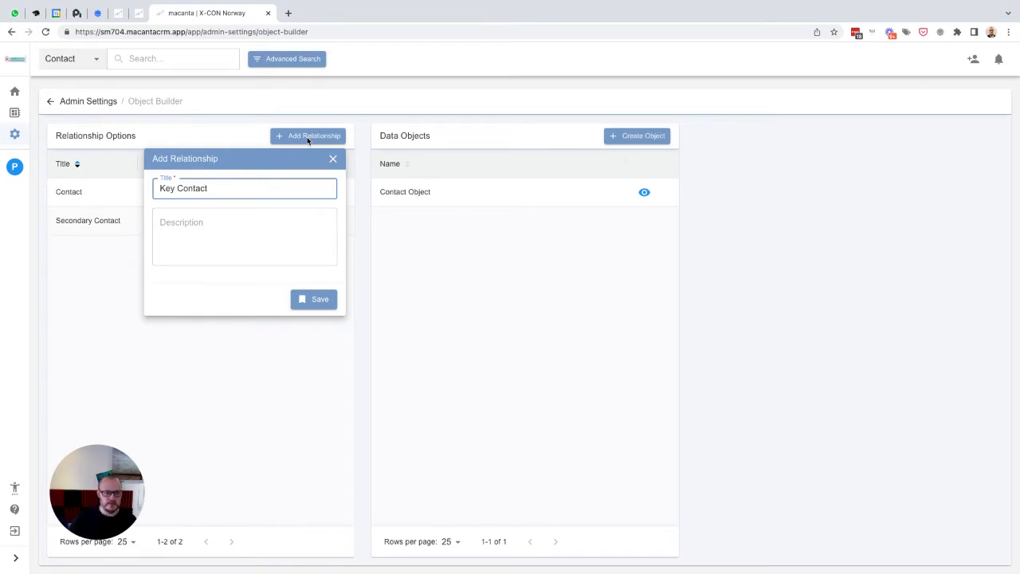
{"action": "left_click", "coordinate": [316, 300]}
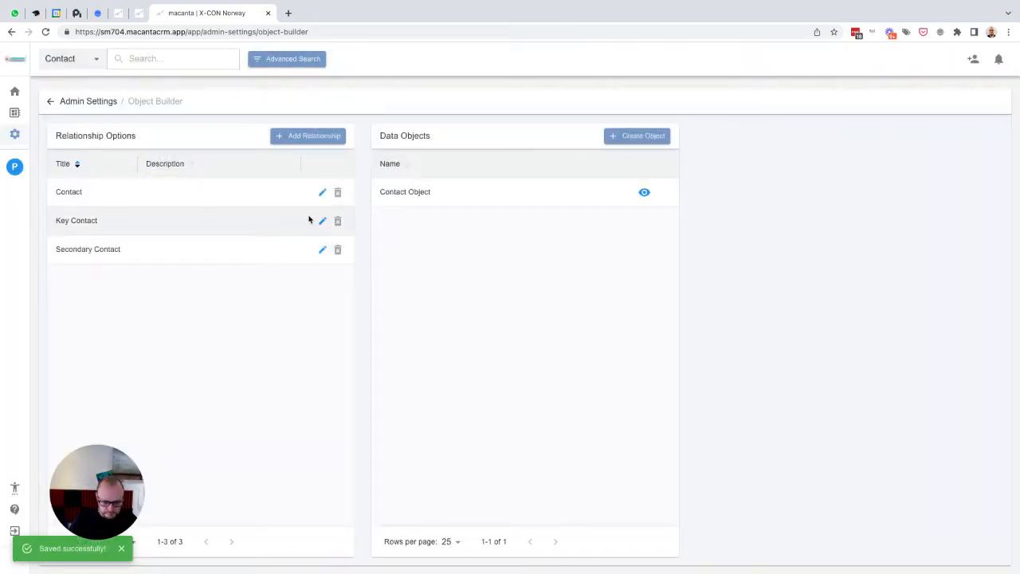
- Add another relationship option titled Sales Agent
{"action": "left_click", "coordinate": [299, 138]}
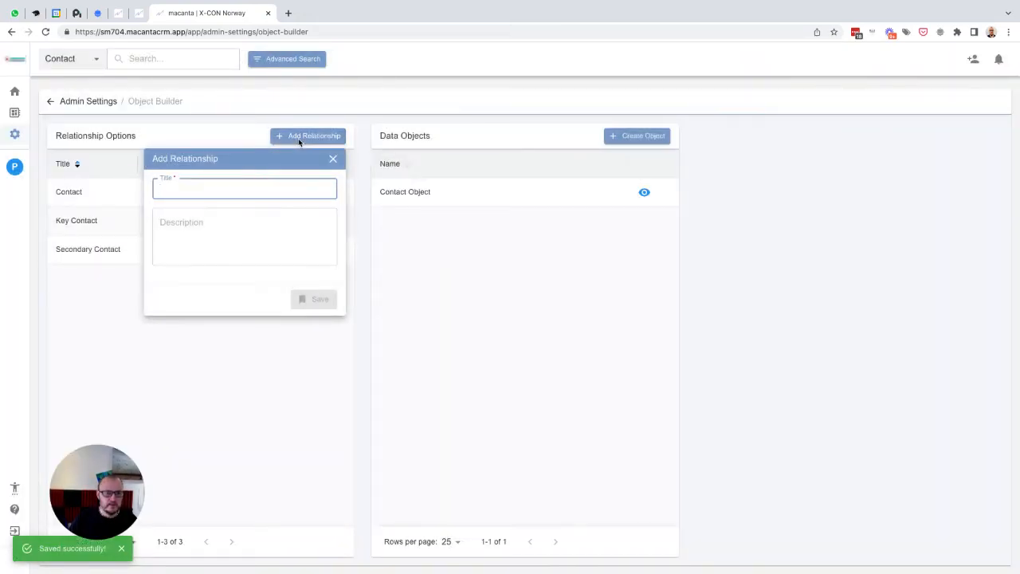
{"action": "type", "text": "Sales Agent"}
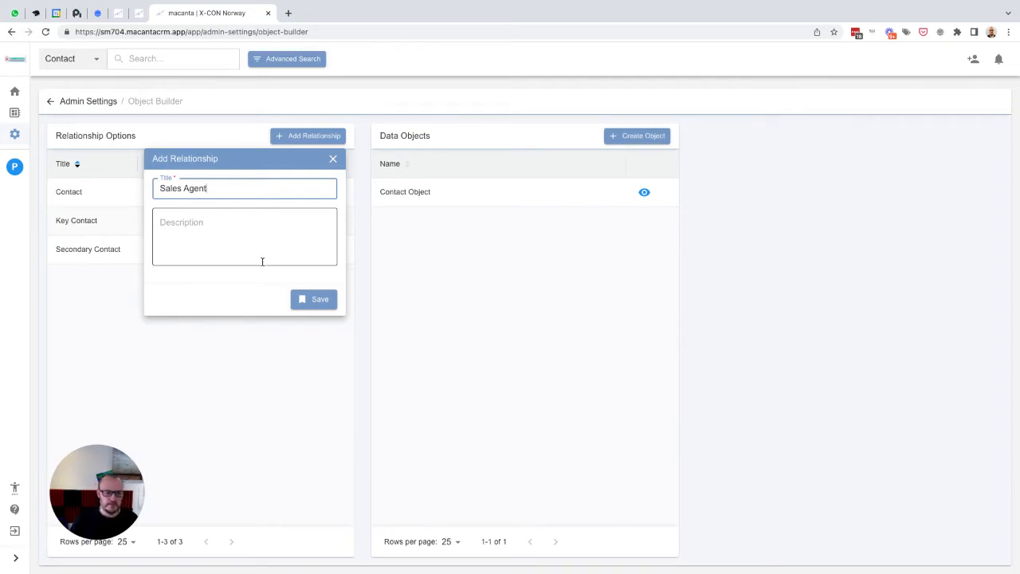
{"action": "left_click", "coordinate": [312, 299]}
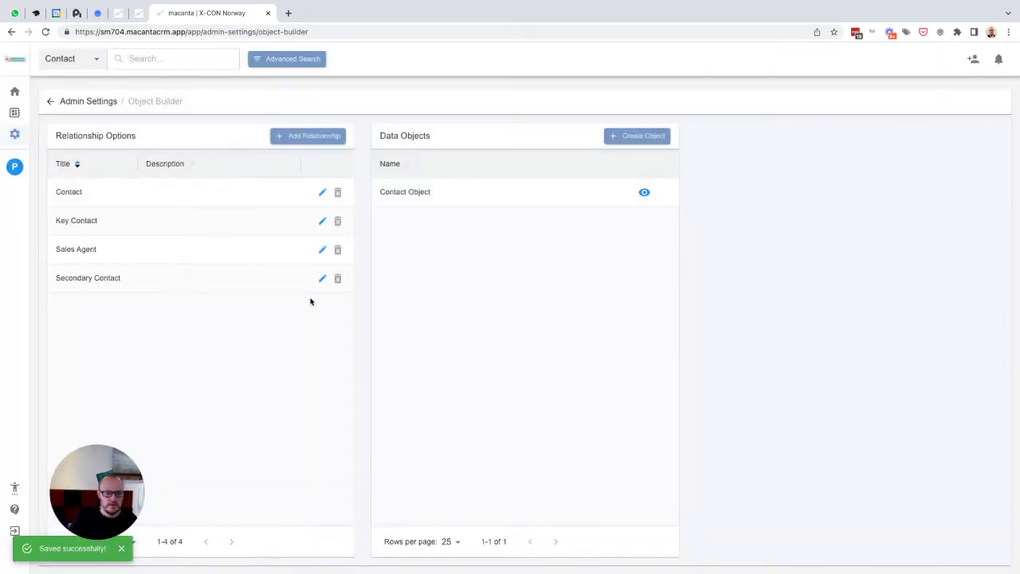
- Add a relationship option titled Site Surveyor
{"action": "left_click", "coordinate": [296, 140]}
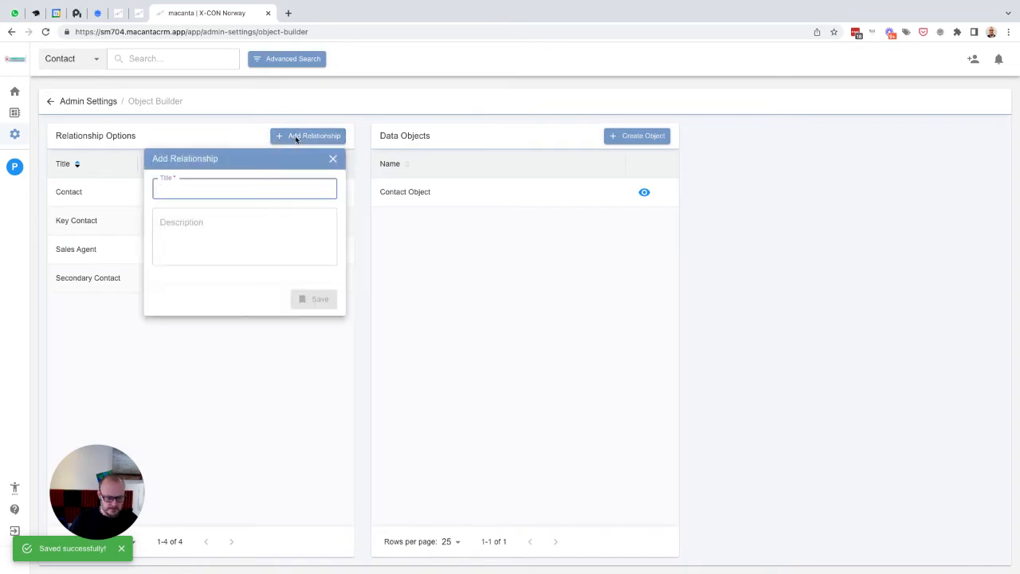
{"action": "type", "text": "Surveyor"}
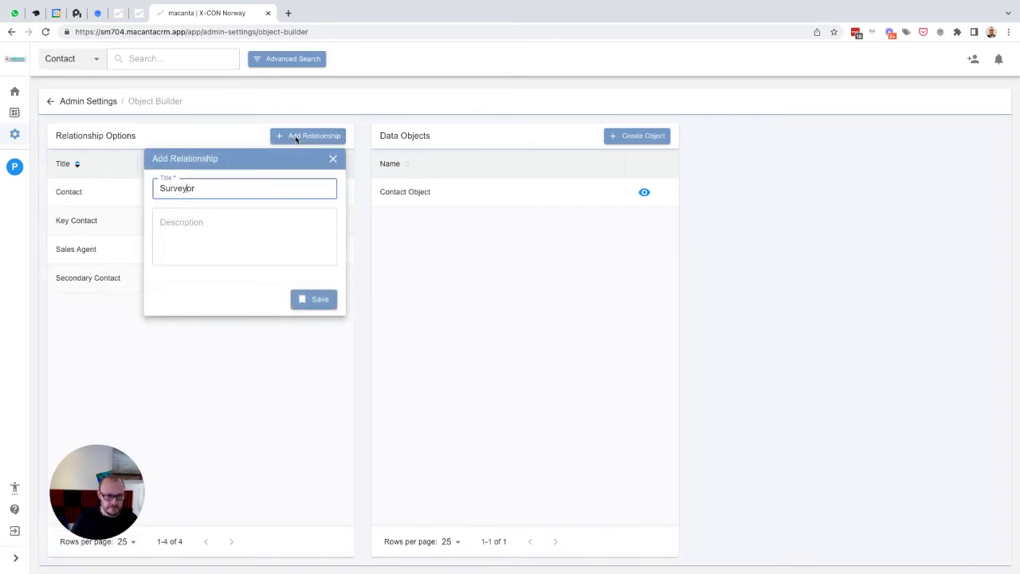
{"action": "type", "text": "Site"}
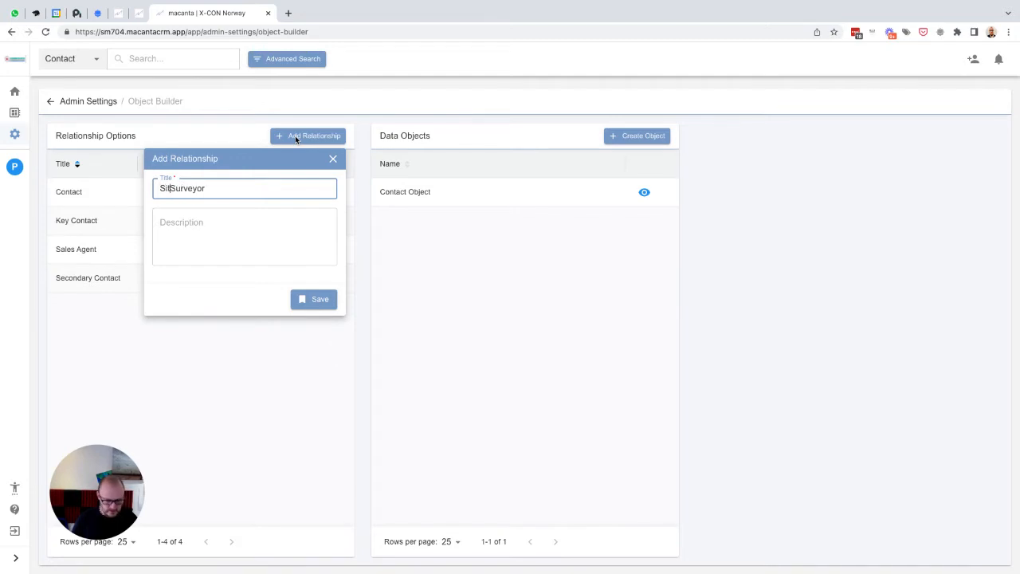
{"action": "left_click", "coordinate": [319, 299]}
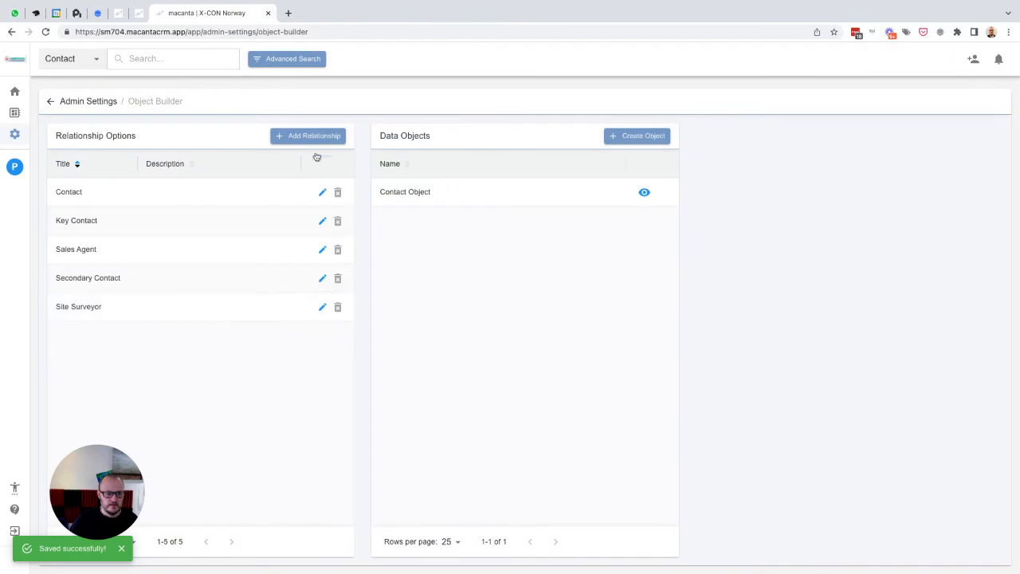
- Add a relationship option titled Installation Engineer
{"action": "left_click", "coordinate": [302, 137]}
{"action": "type", "text": "Install"}
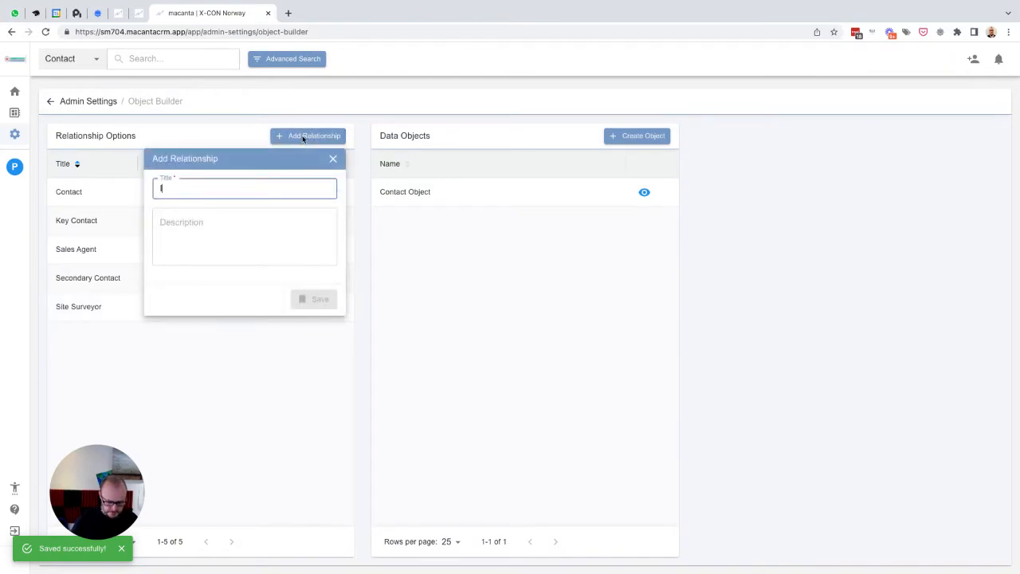
{"action": "type", "text": "ation "}
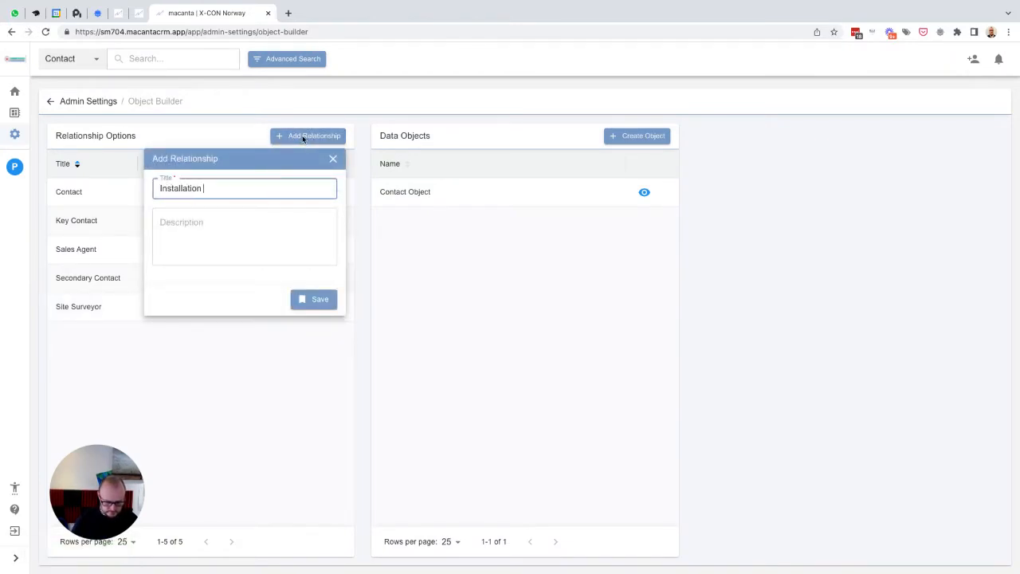
{"action": "type", "text": "Engineer"}
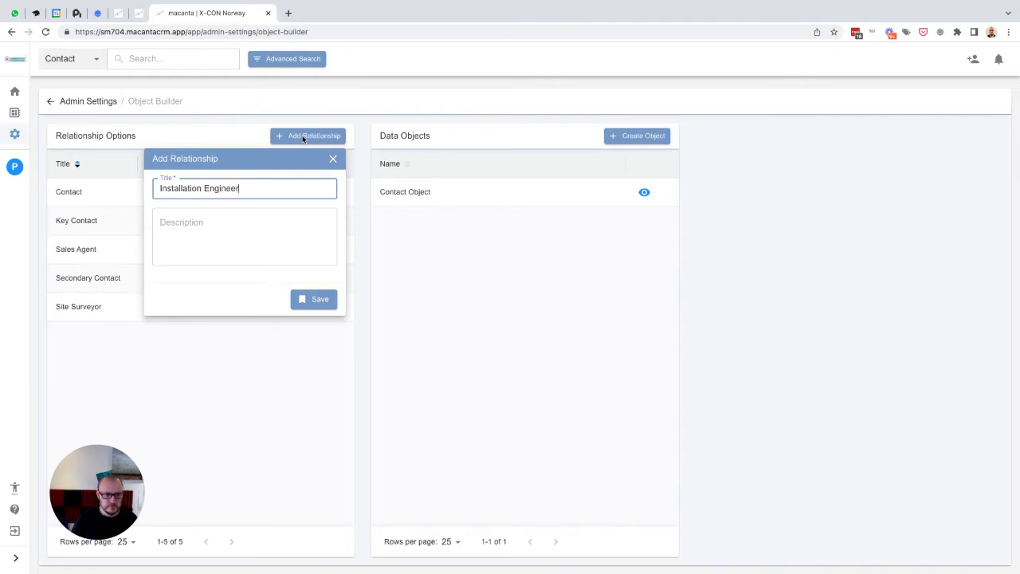
{"action": "left_click", "coordinate": [312, 301]}
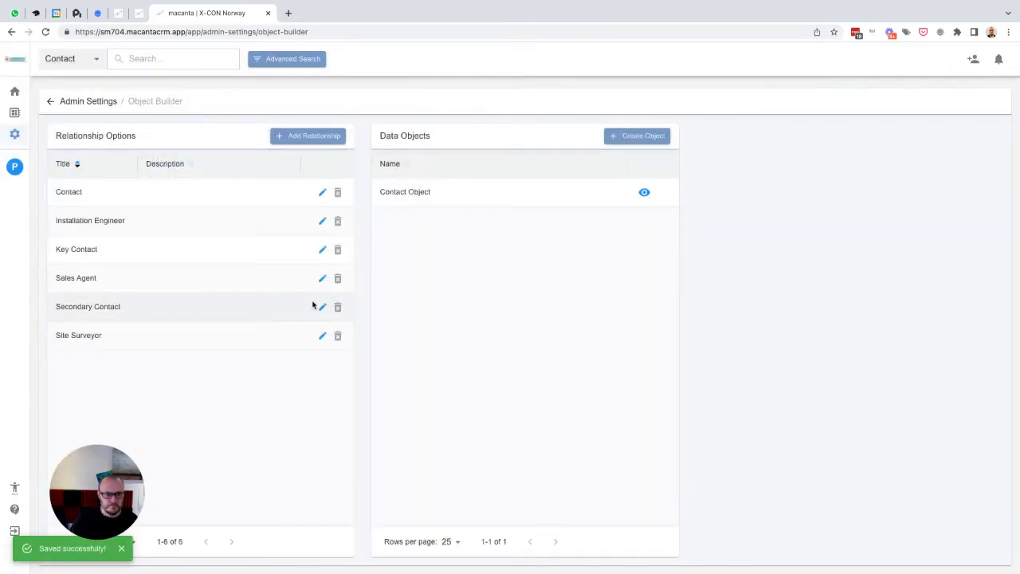
- Add a relationship option titled Service Engineer
{"action": "left_click", "coordinate": [298, 137]}
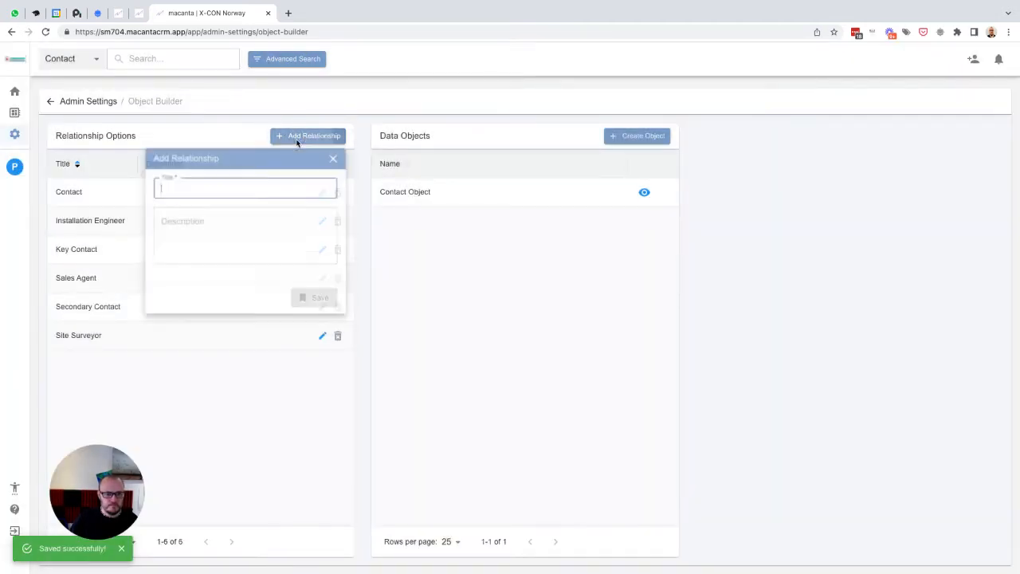
{"action": "type", "text": "Service "}
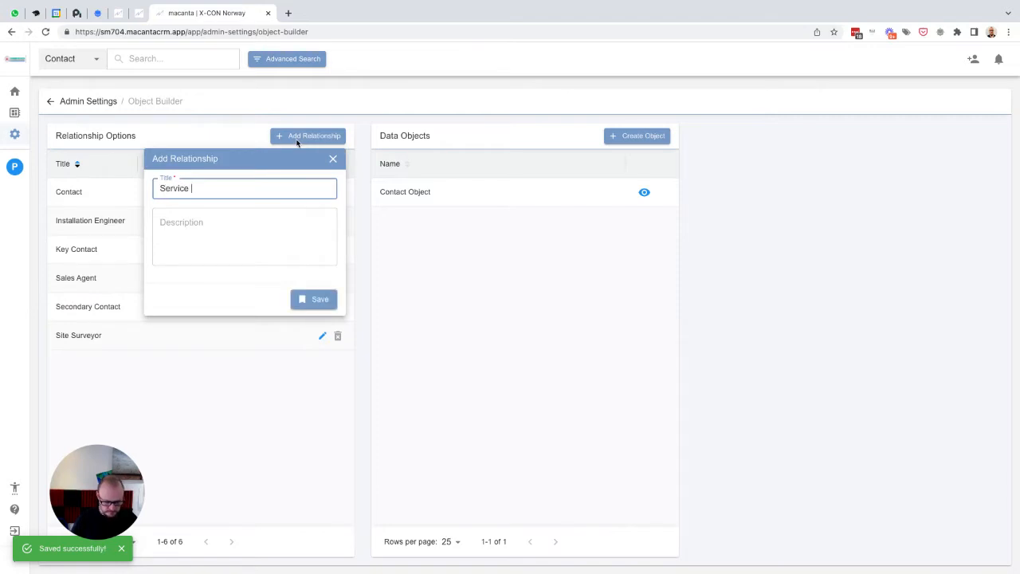
{"action": "type", "text": "Engineer"}
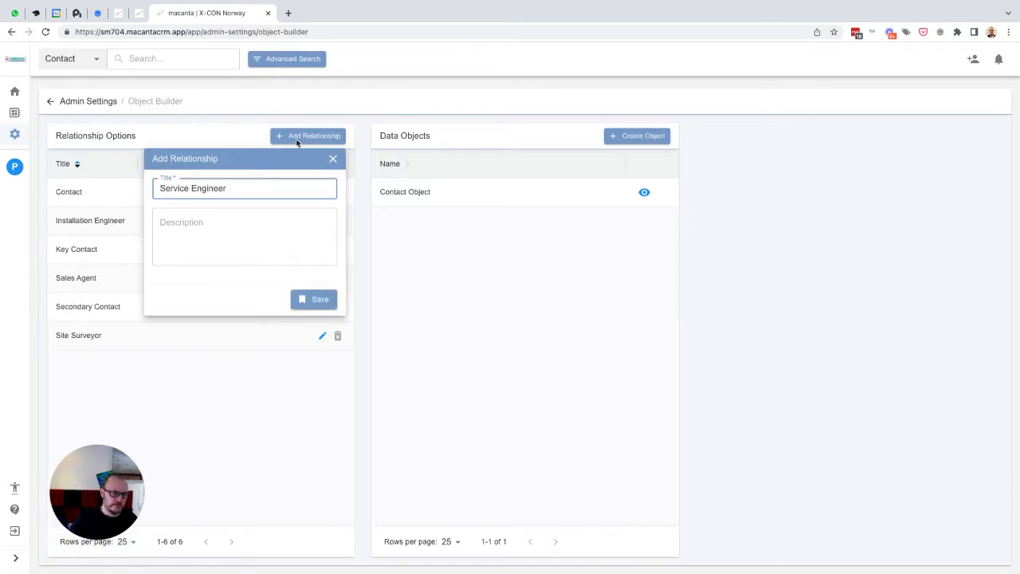
{"action": "left_click", "coordinate": [311, 300]}
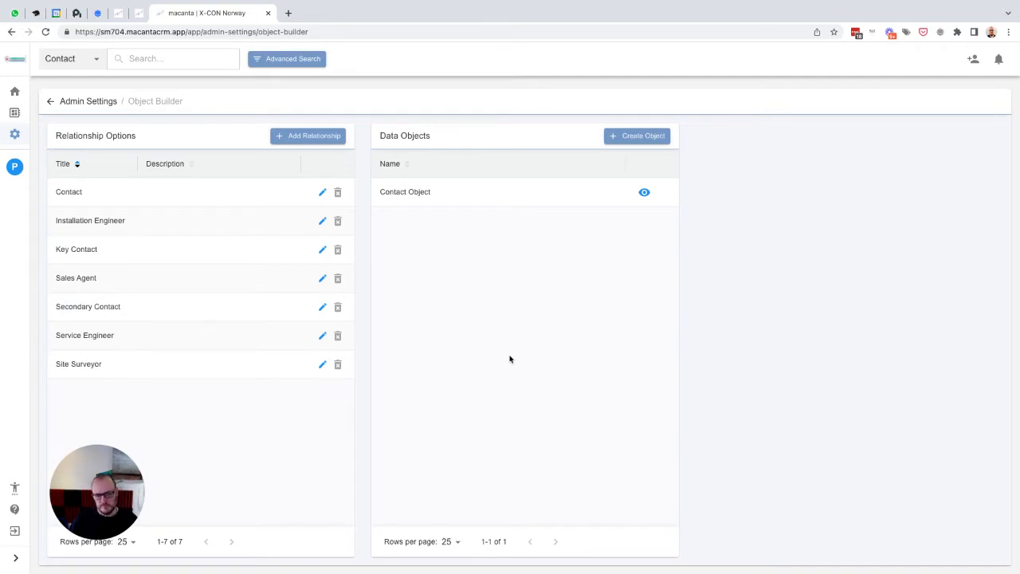
- Create a new data object named Companies and select the Key Contact and Sales Agent relationships for it
{"action": "left_click", "coordinate": [645, 137]}
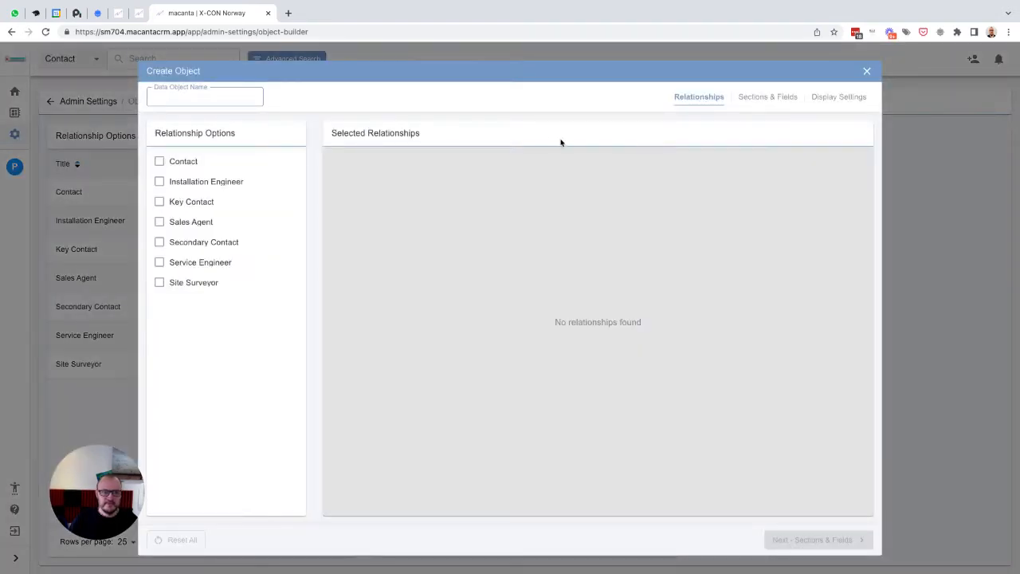
{"action": "left_click", "coordinate": [216, 100]}
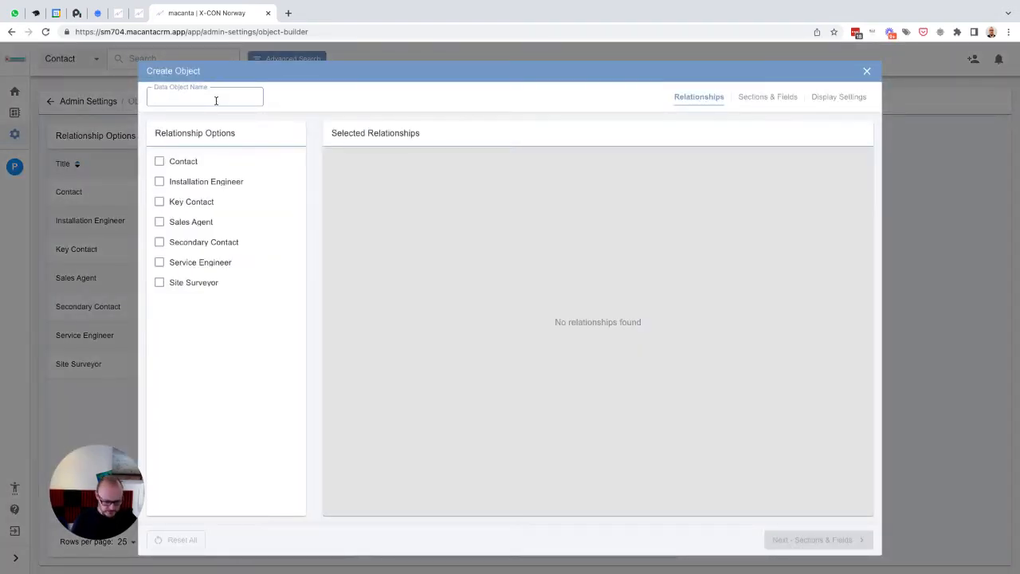
{"action": "type", "text": "Companies"}
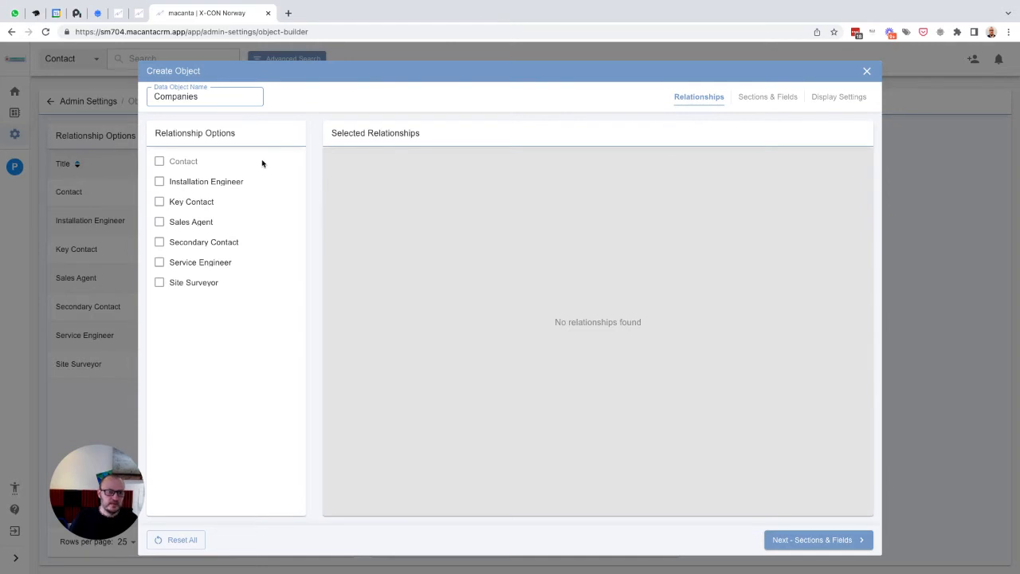
{"action": "left_click", "coordinate": [187, 207]}
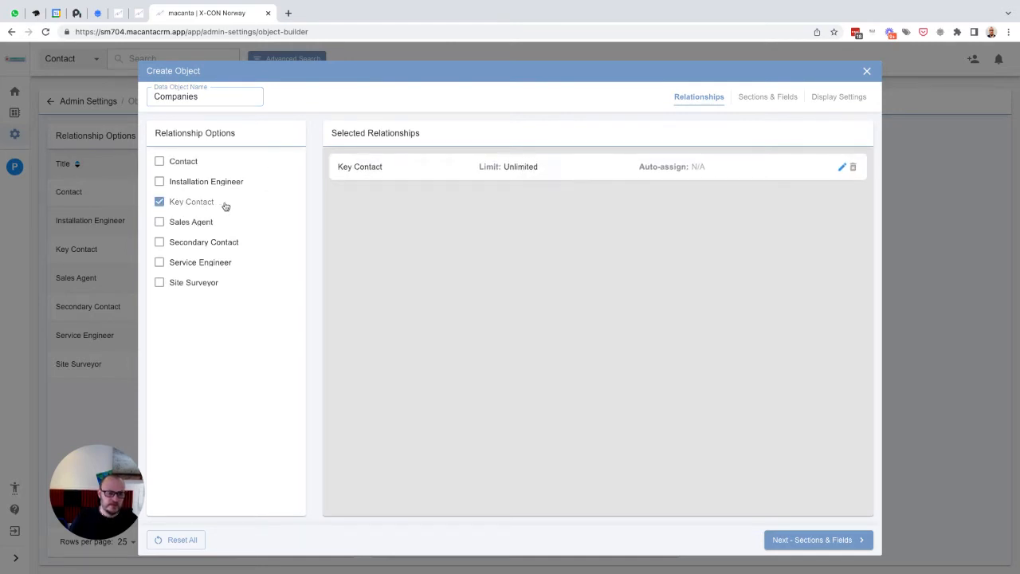
{"action": "left_click", "coordinate": [180, 227]}
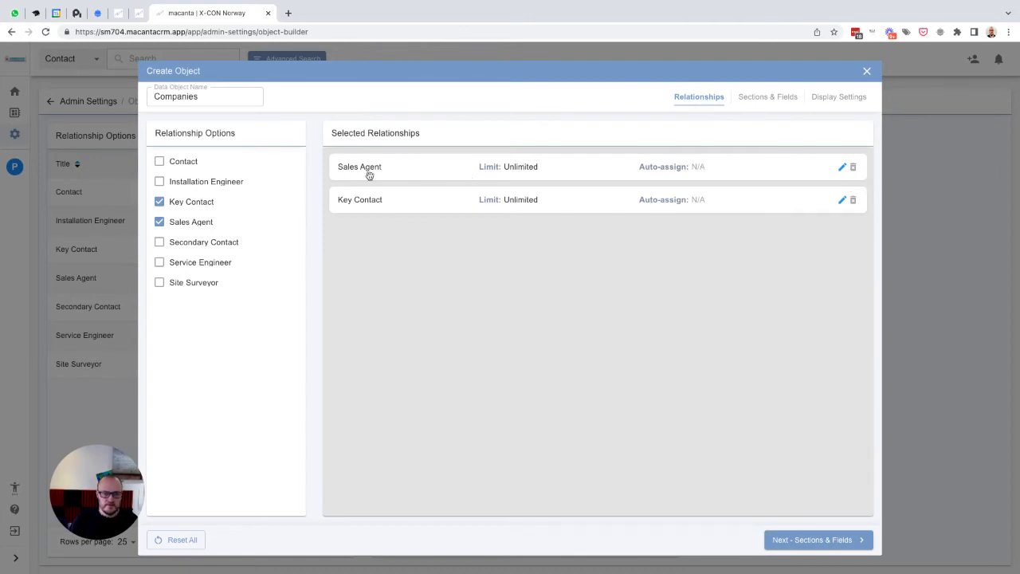
- Set the Sales Agent relationship's limit to 1 with auto-assign to the Logged-in User, and save the details
{"action": "left_click", "coordinate": [841, 168]}
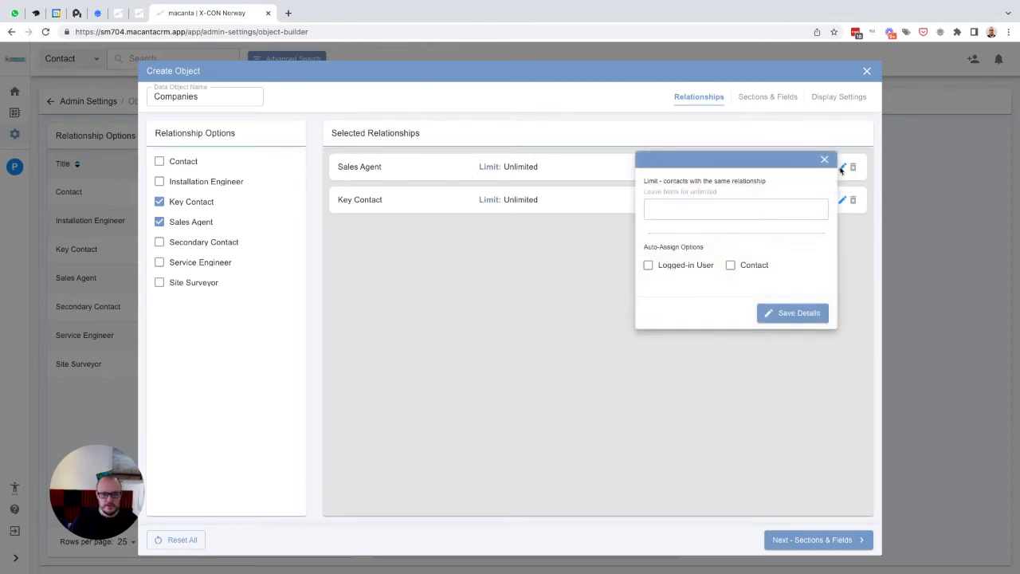
{"action": "left_click", "coordinate": [673, 208]}
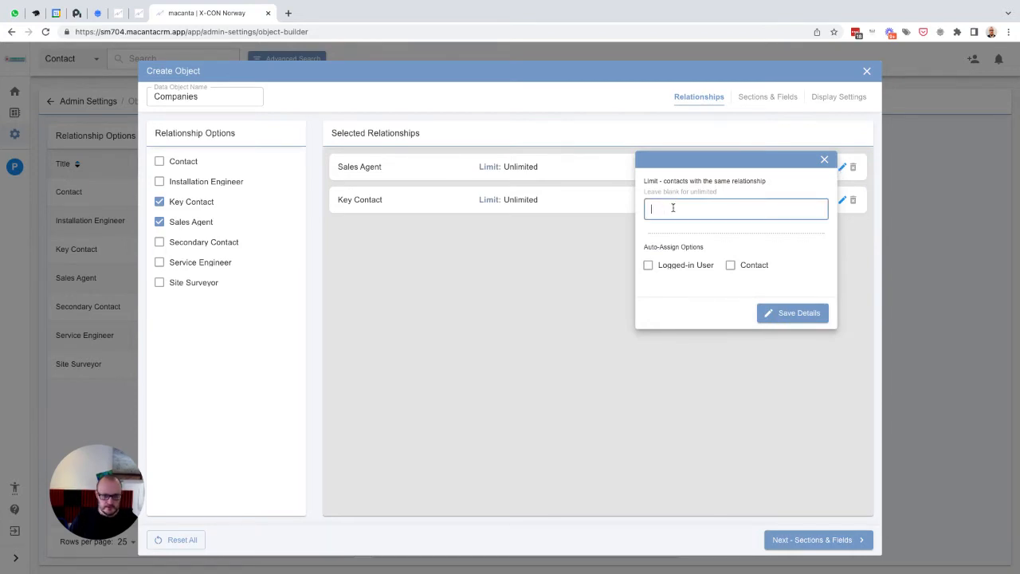
{"action": "type", "text": "1"}
{"action": "left_click", "coordinate": [649, 266]}
{"action": "left_click", "coordinate": [648, 267]}
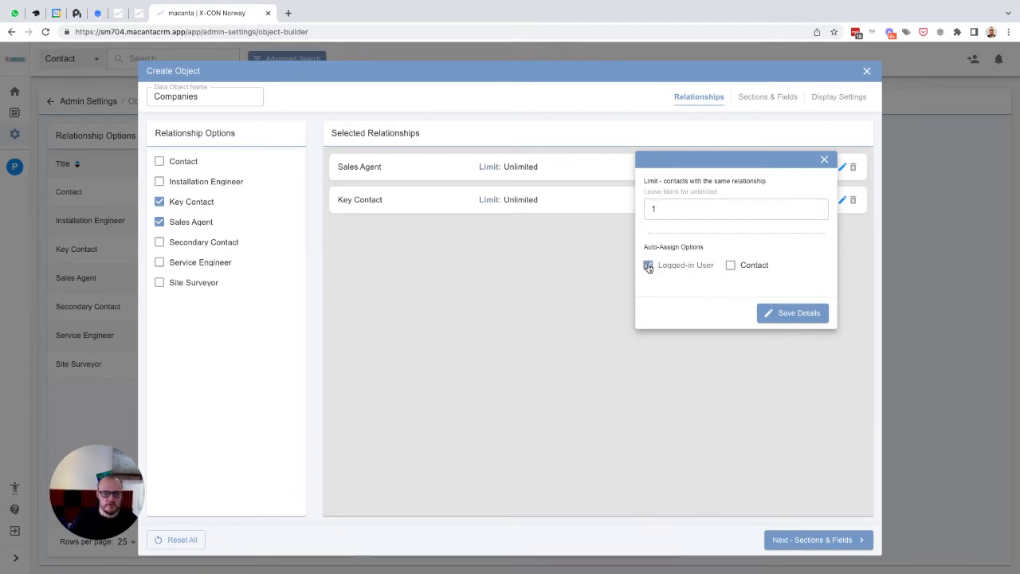
{"action": "left_click", "coordinate": [783, 314]}
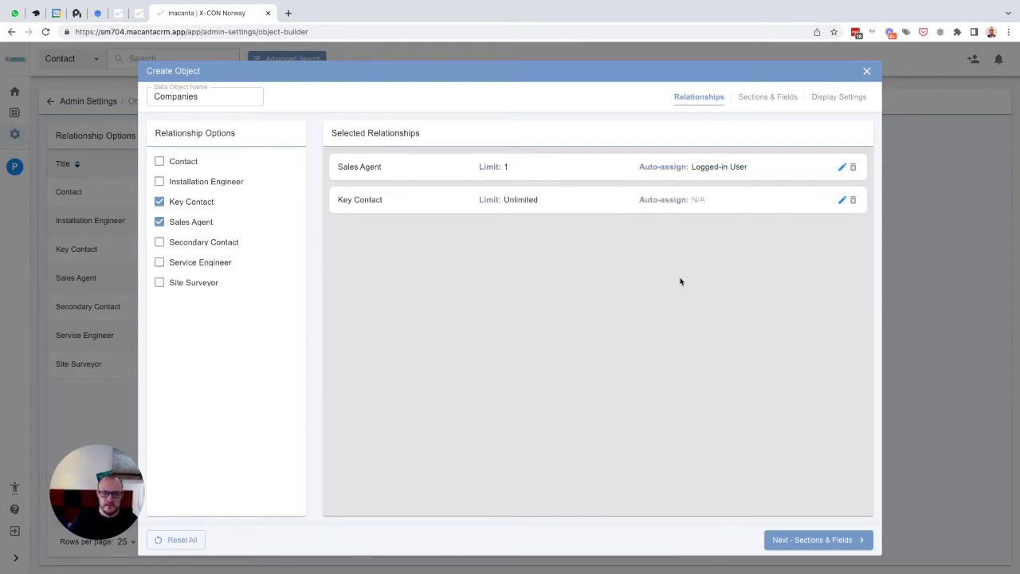
- Set the Key Contact relationship's limit to 1 with auto-assign to Contact, and save the details
{"action": "left_click", "coordinate": [843, 201]}
{"action": "left_click", "coordinate": [674, 236]}
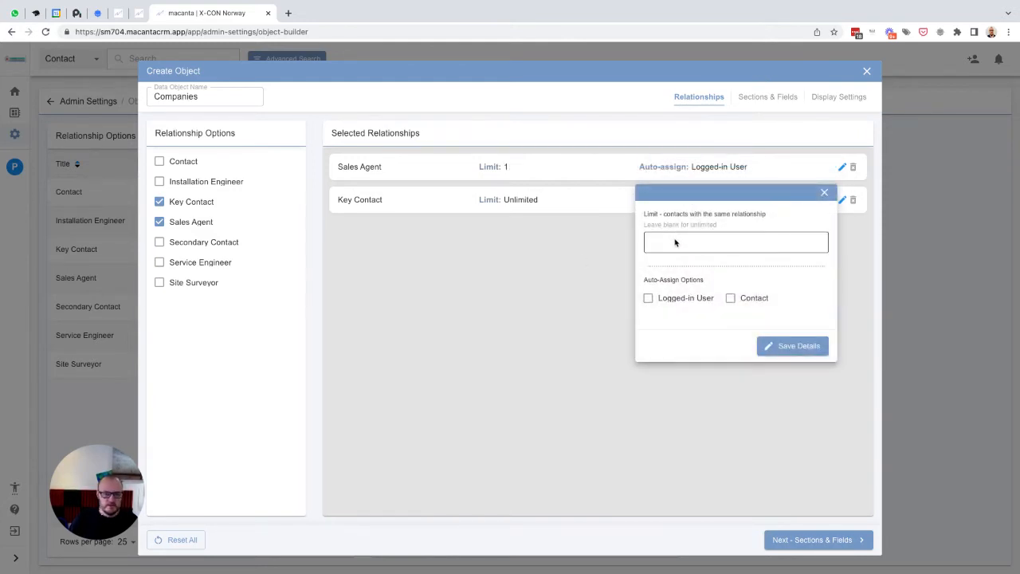
{"action": "type", "text": "1"}
{"action": "left_click", "coordinate": [730, 298]}
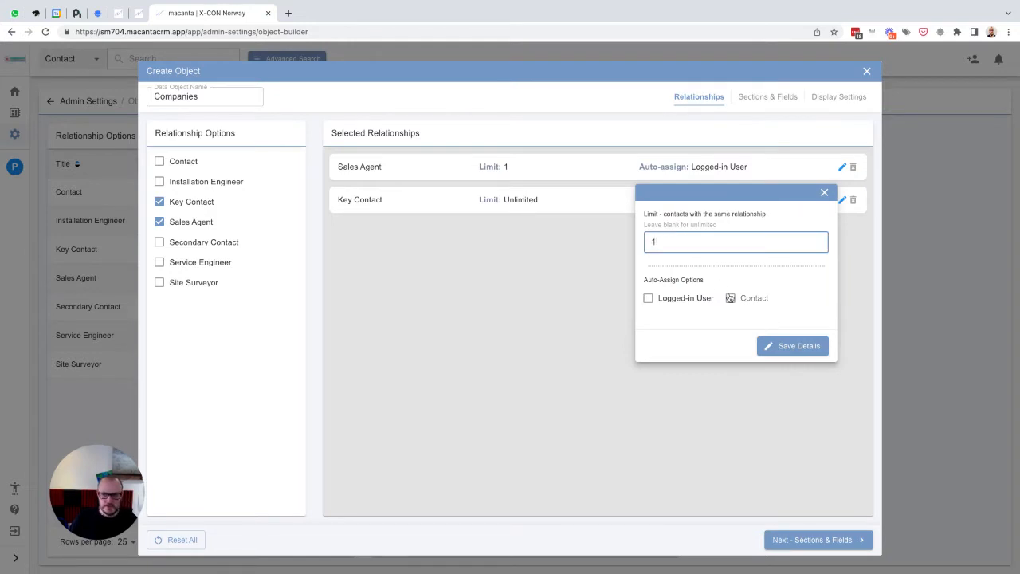
{"action": "left_click", "coordinate": [789, 345]}
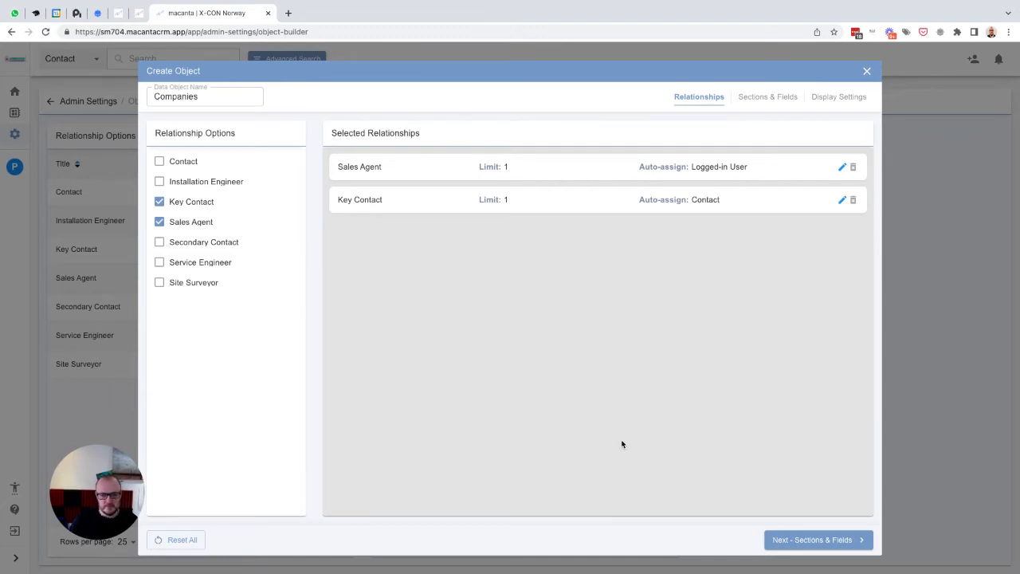
- Move on to sections and fields and add a section named Company Details in 1st position
{"action": "left_click", "coordinate": [803, 541]}
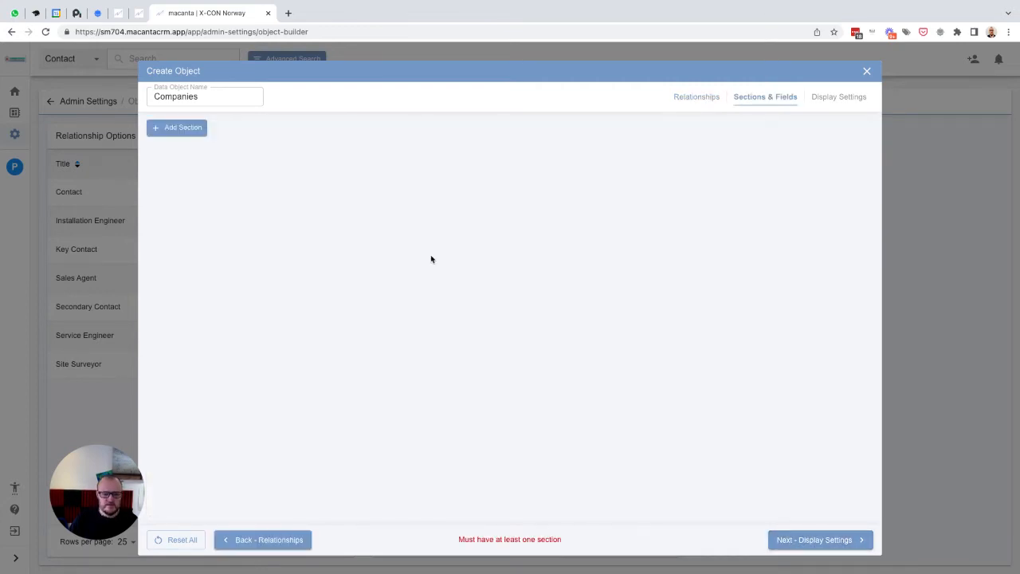
{"action": "left_click", "coordinate": [180, 131]}
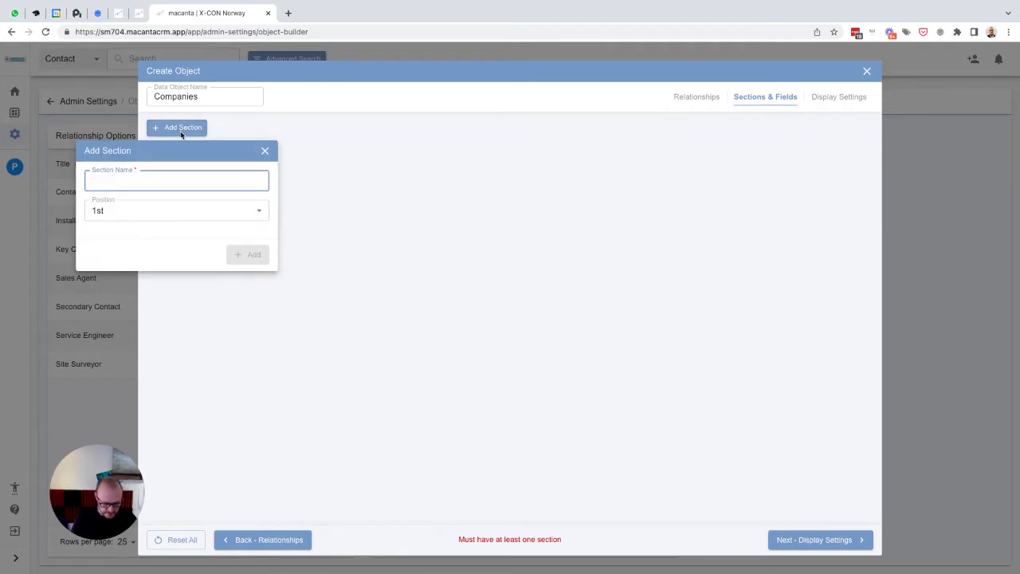
{"action": "type", "text": "Compa"}
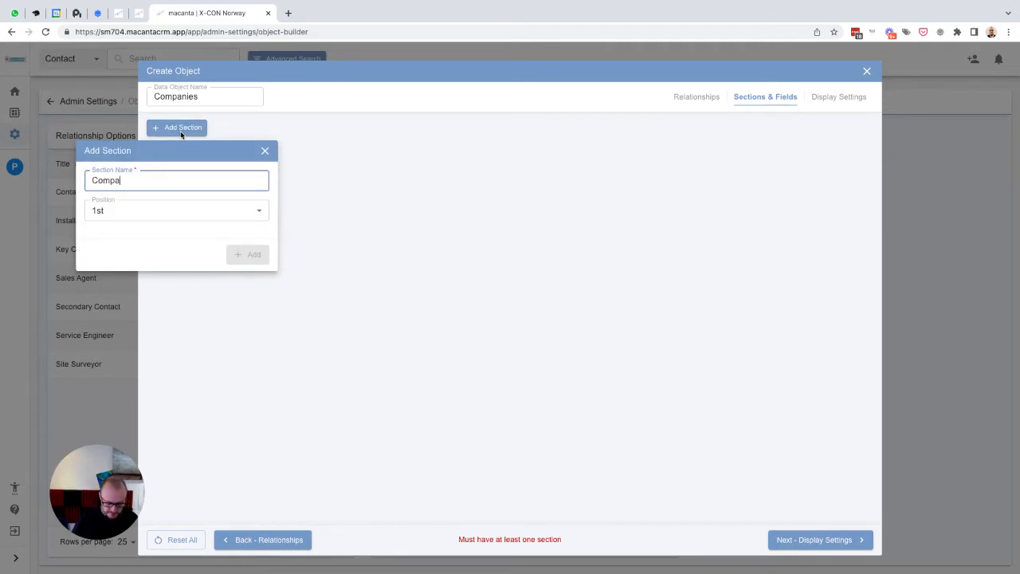
{"action": "type", "text": "ny Details"}
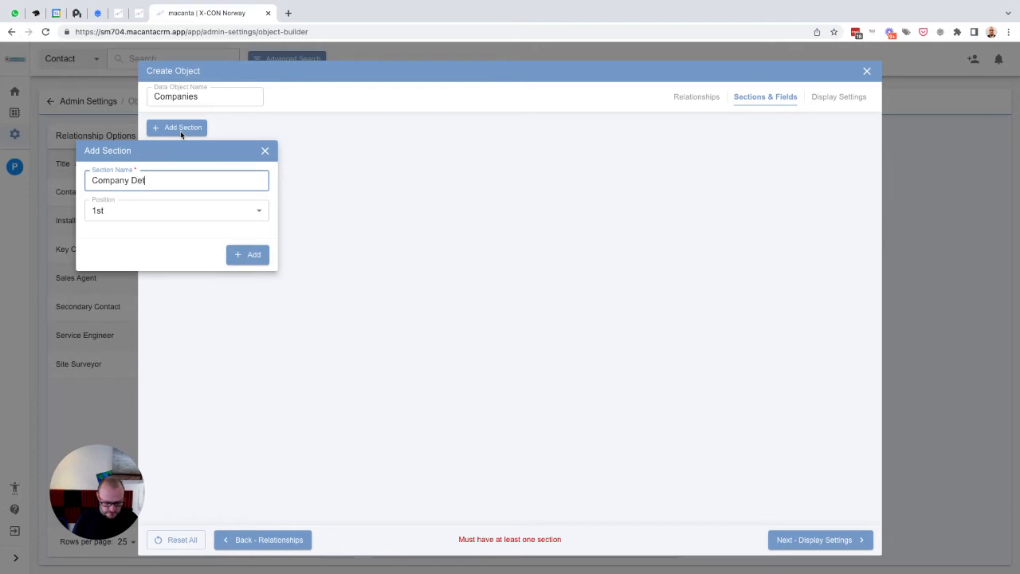
{"action": "left_click", "coordinate": [248, 254]}
- Add a sub-section named Overview to the Company Details section
{"action": "left_click", "coordinate": [183, 172]}
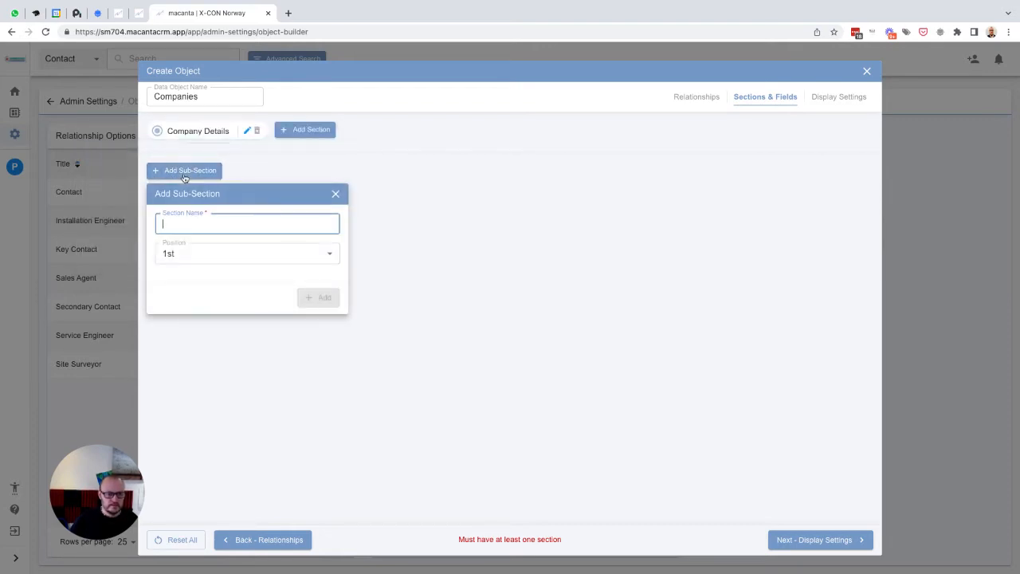
{"action": "type", "text": "Overview"}
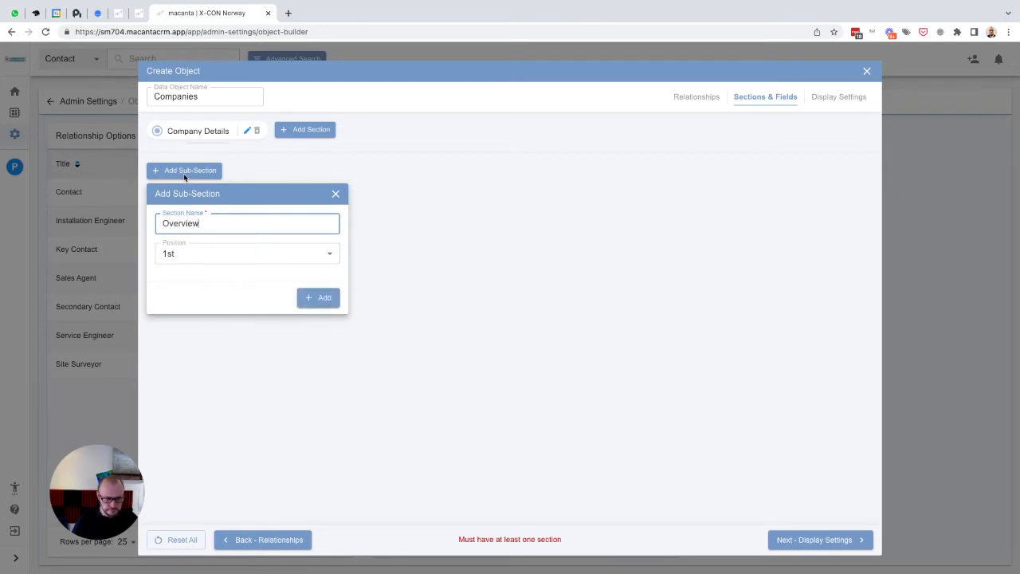
{"action": "left_click", "coordinate": [303, 298]}
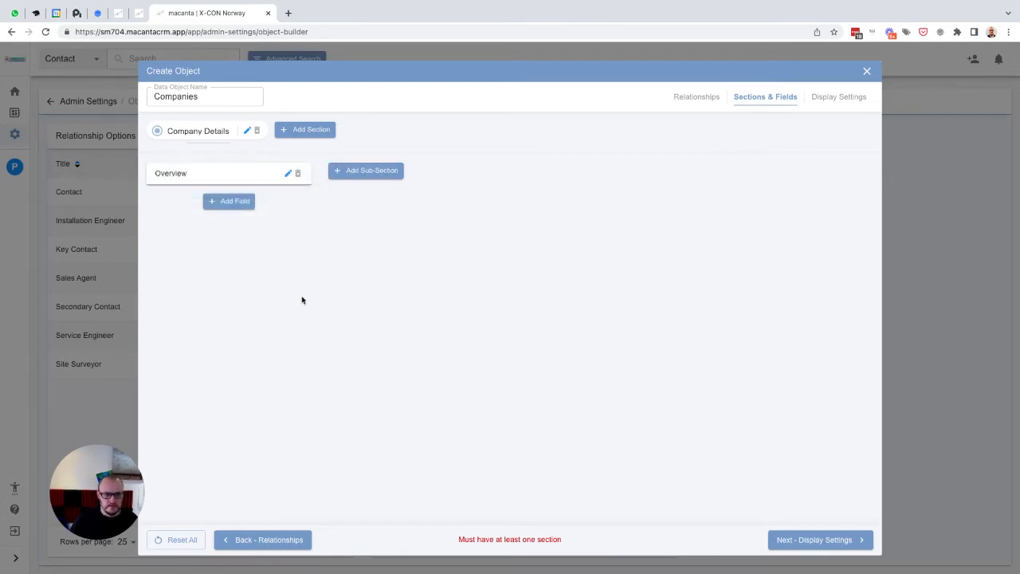
- Add a Text field named Company Name, with placeholder Company Name, to the Overview sub-section
{"action": "left_click", "coordinate": [219, 202]}
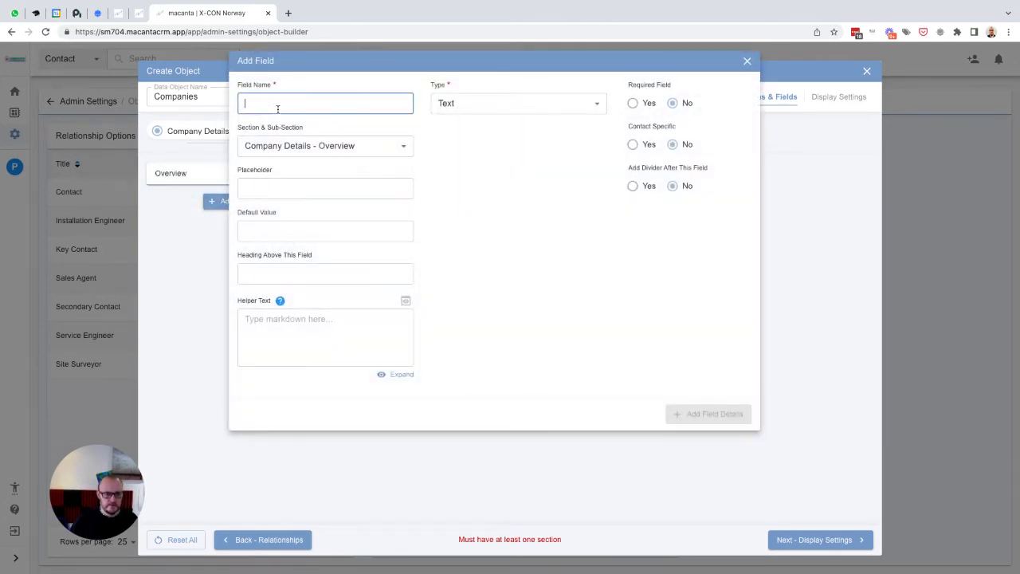
{"action": "type", "text": "Company"}
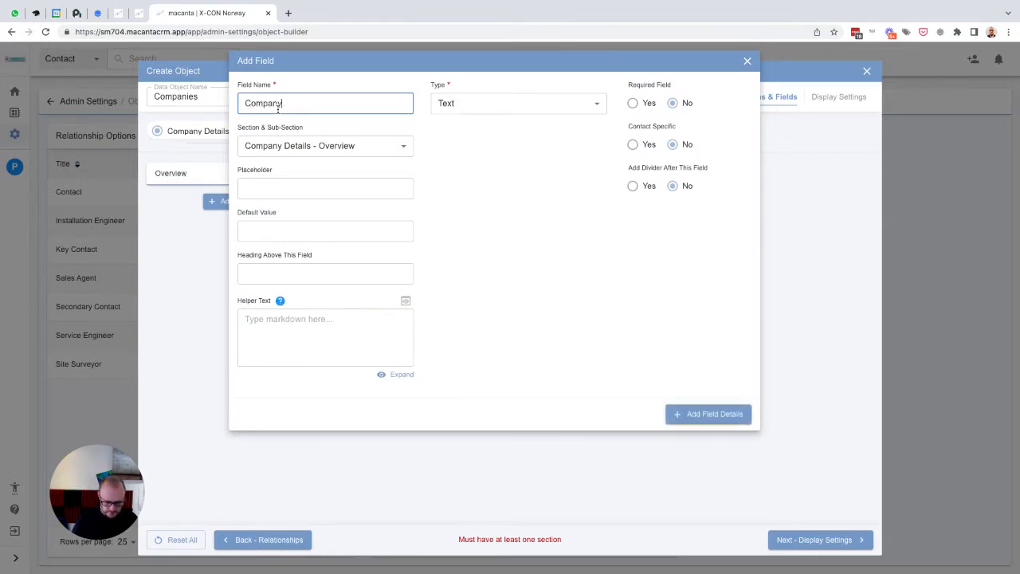
{"action": "type", "text": " Name"}
{"action": "key", "text": "ctrl+a"}
{"action": "key", "text": "ctrl+c"}
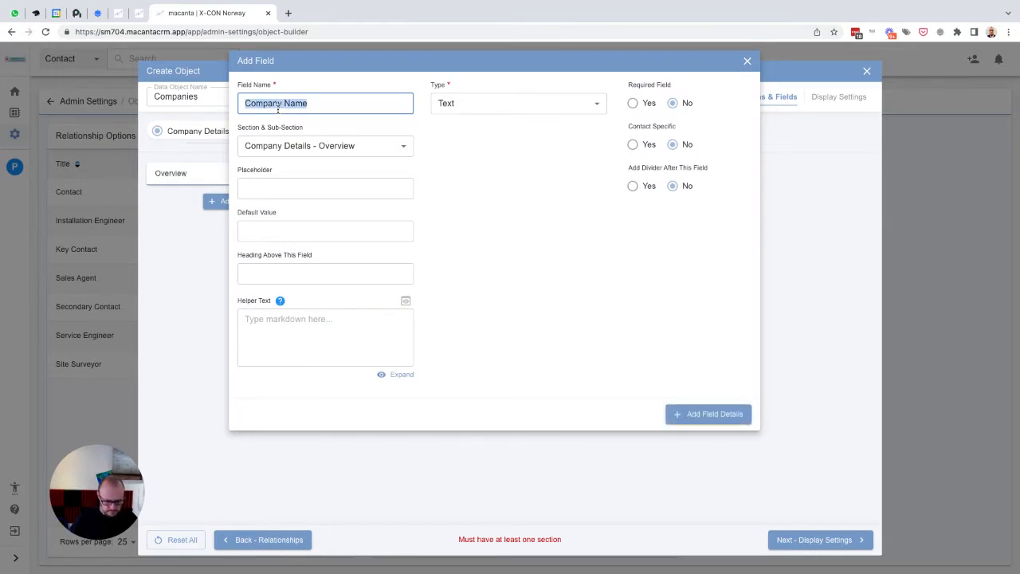
{"action": "key", "text": "Tab"}
{"action": "key", "text": "Tab"}
{"action": "key", "text": "ctrl+v"}
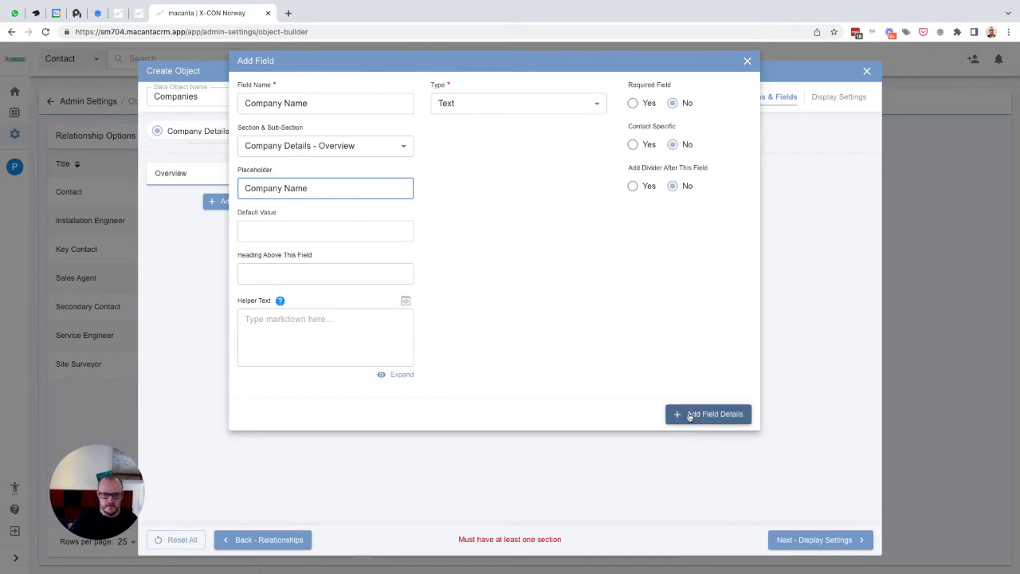
{"action": "left_click", "coordinate": [718, 414]}
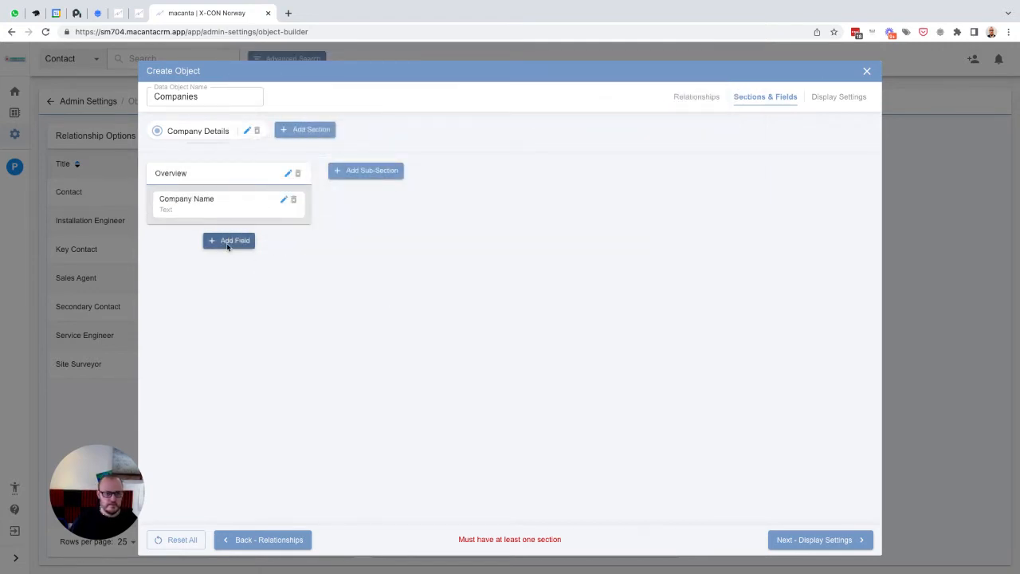
- Start another Overview field named Company Type, with placeholder Company Type
{"action": "left_click", "coordinate": [228, 242]}
{"action": "type", "text": "Com"}
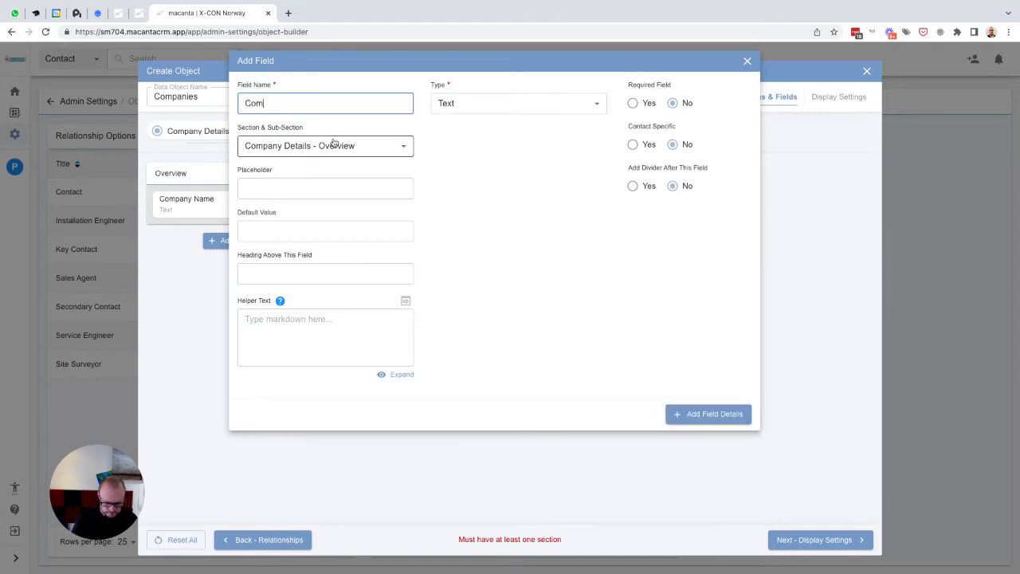
{"action": "type", "text": "pany Type"}
{"action": "key", "text": "ctrl+a"}
{"action": "key", "text": "Tab"}
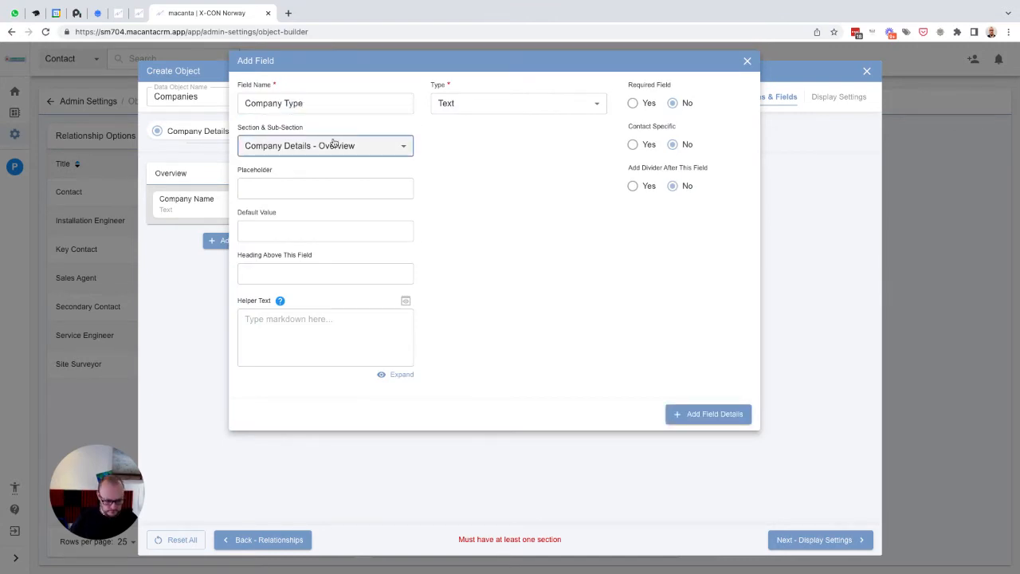
{"action": "key", "text": "Tab"}
{"action": "key", "text": "ctrl+v"}
- Make Company Type a Select field with choices Client Company, Manufacturer, Installer and Service, and add the field
{"action": "left_click", "coordinate": [465, 104]}
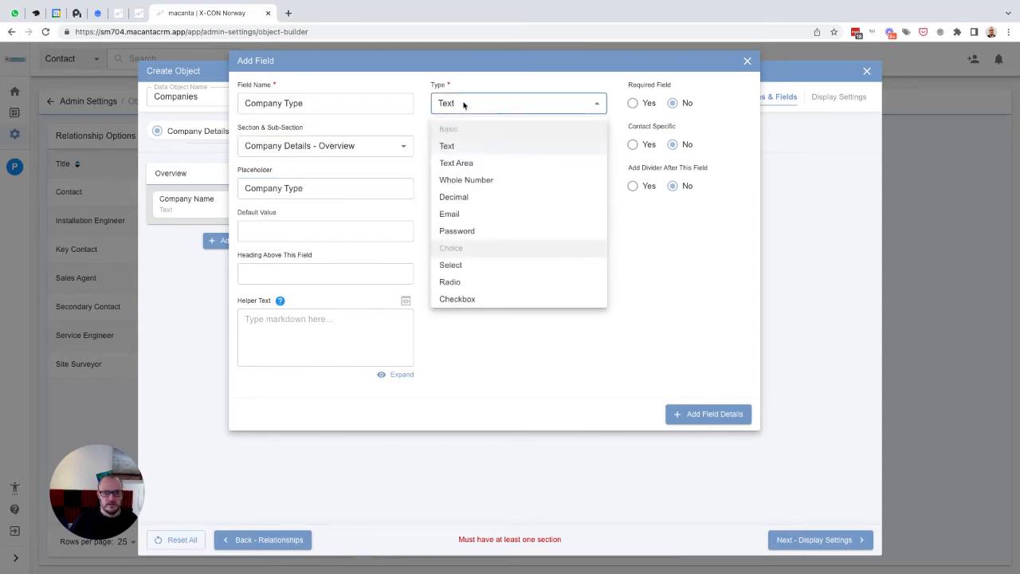
{"action": "left_click", "coordinate": [461, 264]}
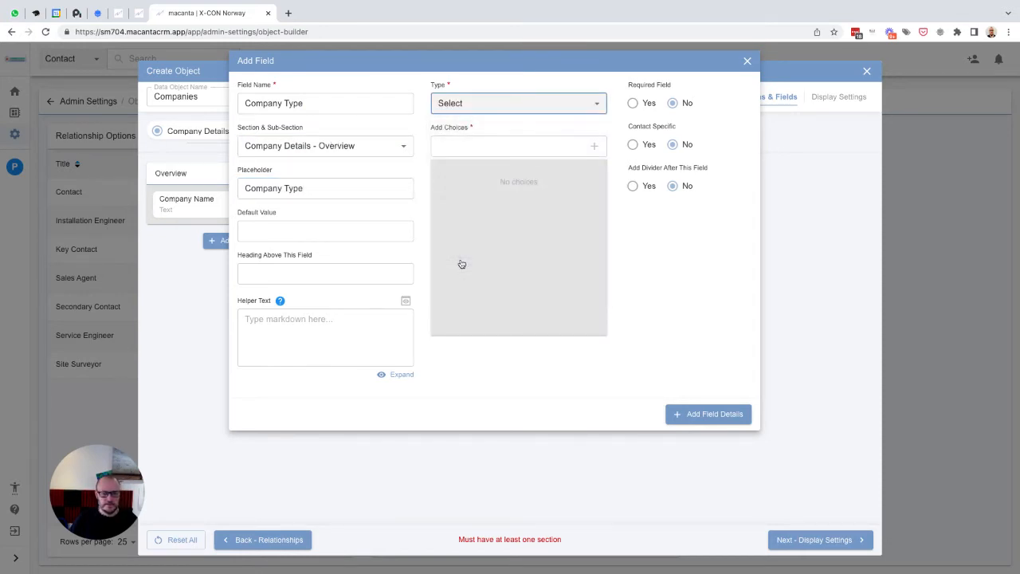
{"action": "left_click", "coordinate": [502, 145]}
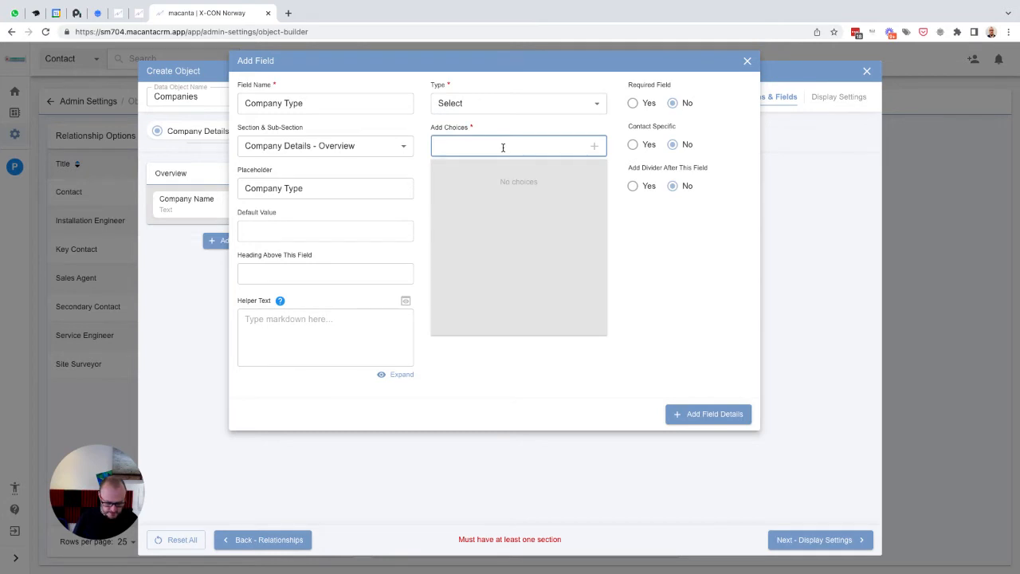
{"action": "type", "text": "Client Company"}
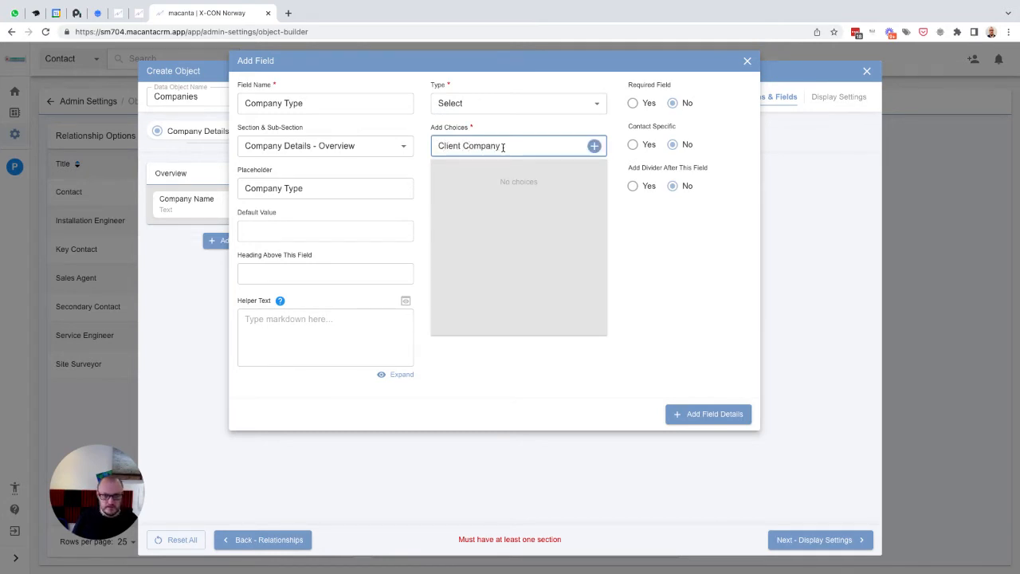
{"action": "key", "text": "Return"}
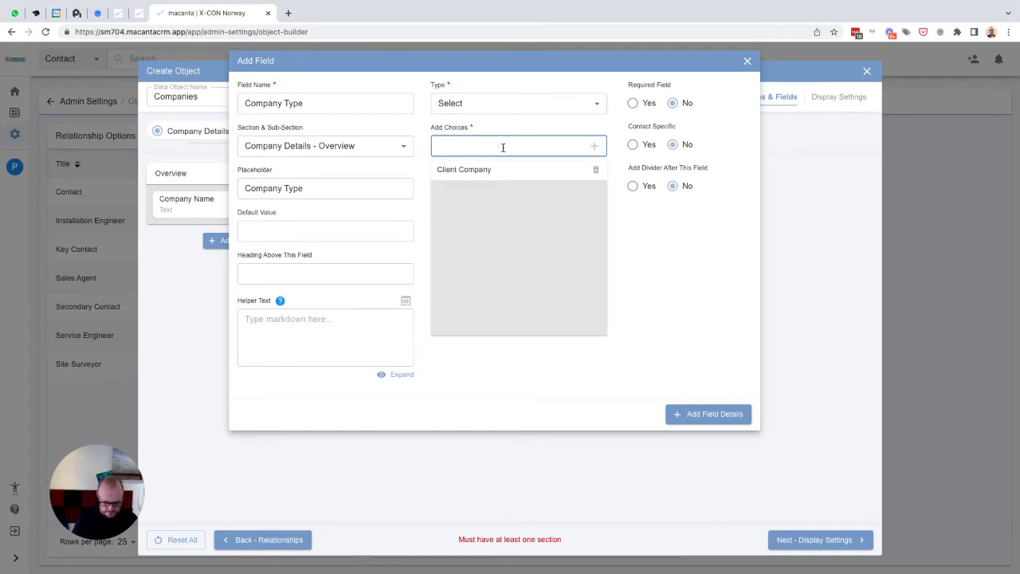
{"action": "type", "text": "Manufacturer"}
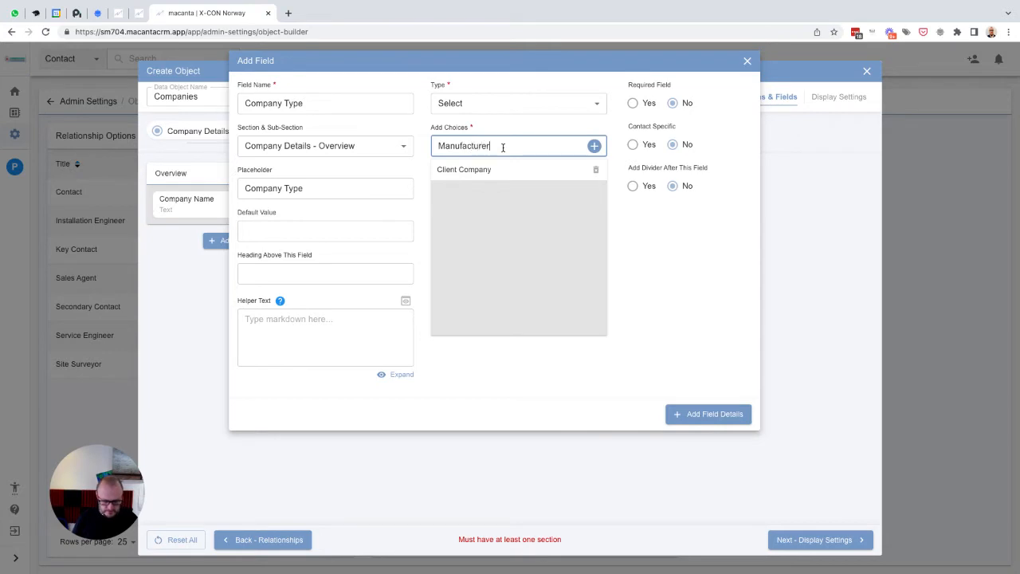
{"action": "key", "text": "Return"}
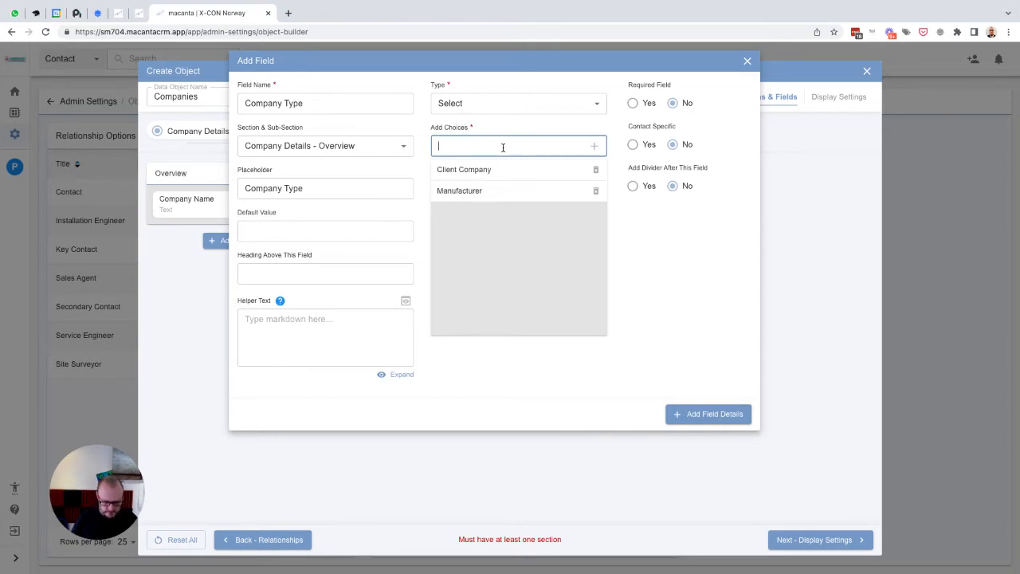
{"action": "type", "text": "Installer"}
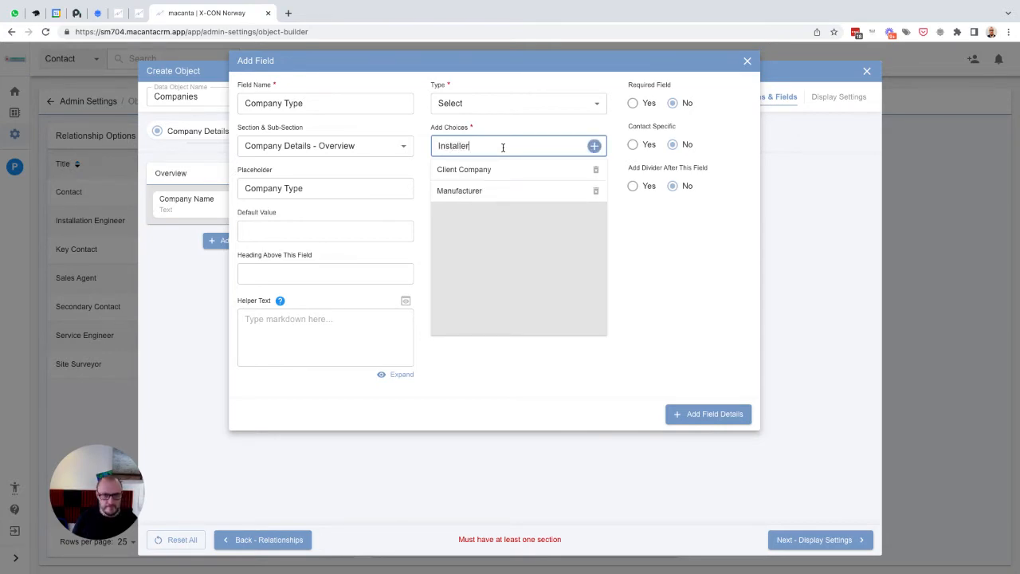
{"action": "key", "text": "Return"}
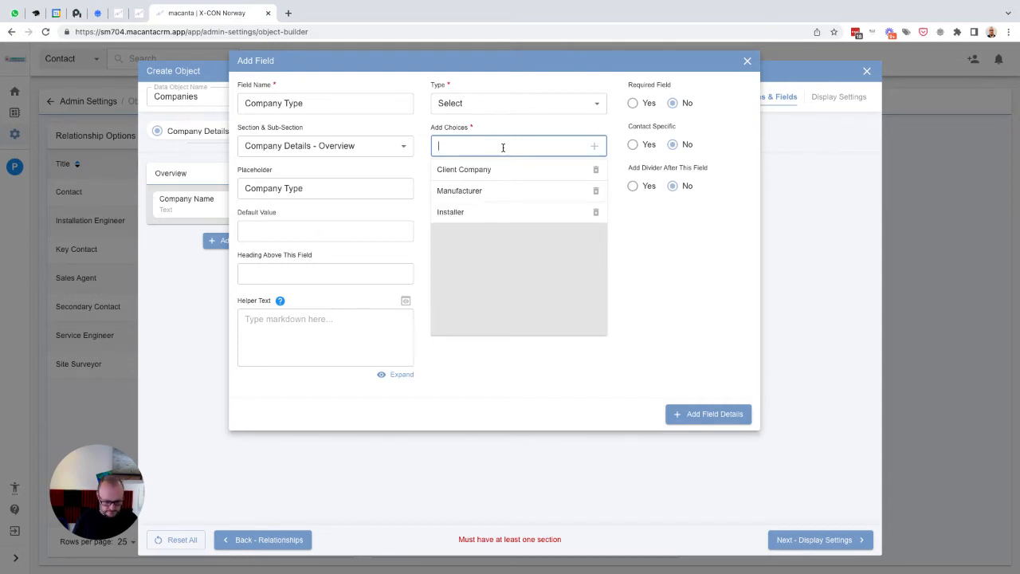
{"action": "type", "text": "Service"}
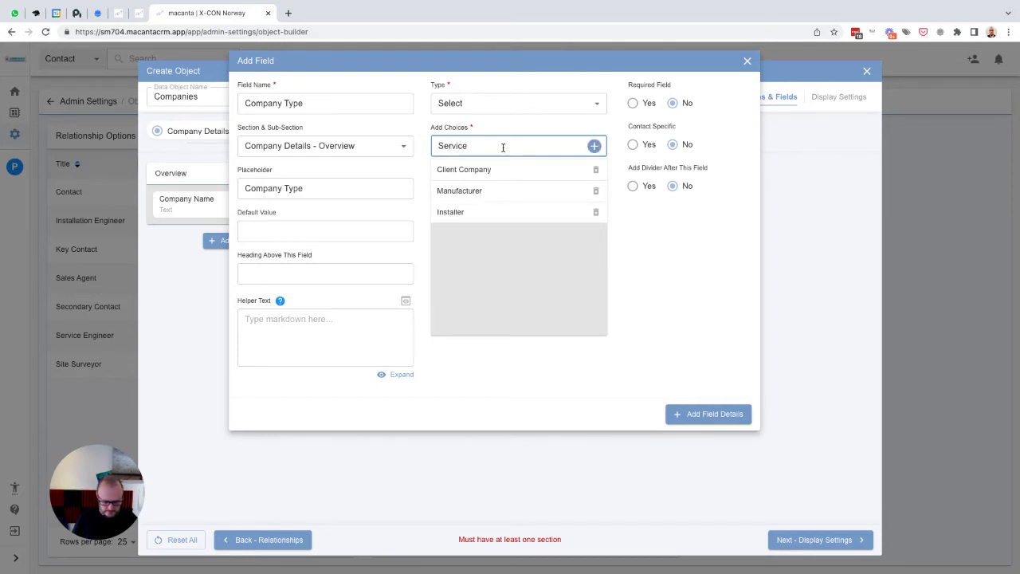
{"action": "key", "text": "Return"}
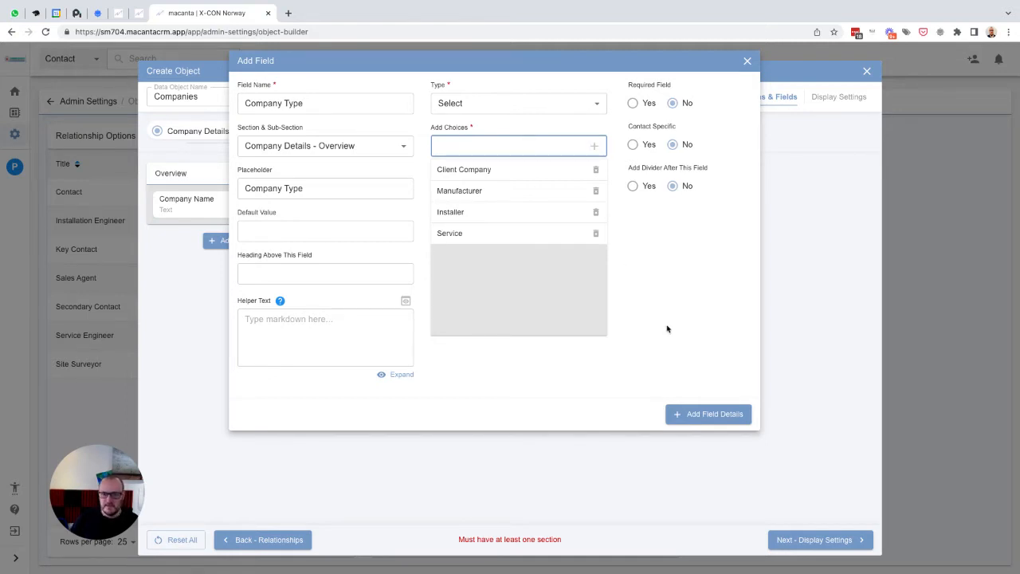
{"action": "left_click", "coordinate": [708, 414]}
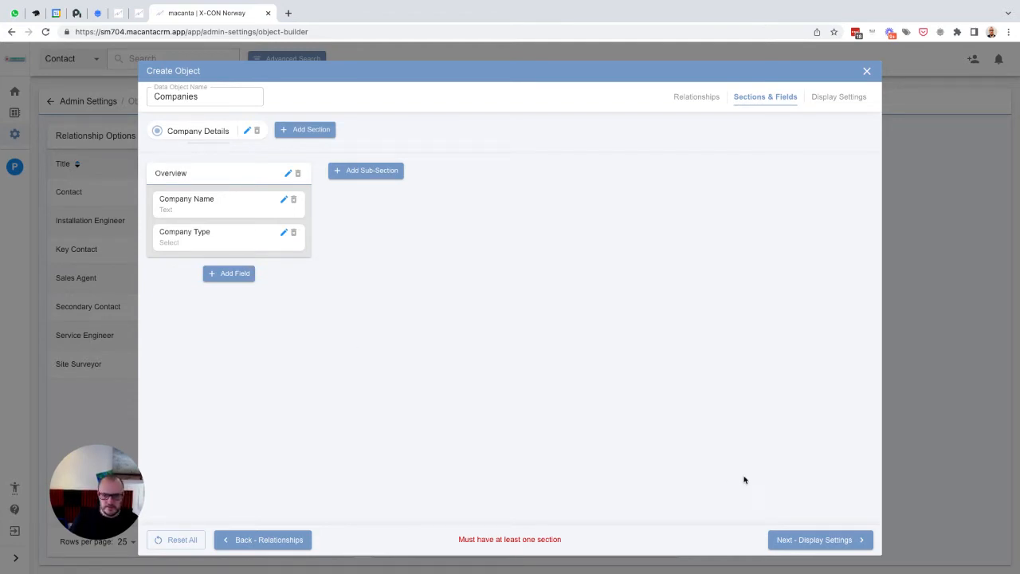
- In display settings, move Company Name and Company Type into the table columns and create the object
{"action": "left_click", "coordinate": [820, 545]}
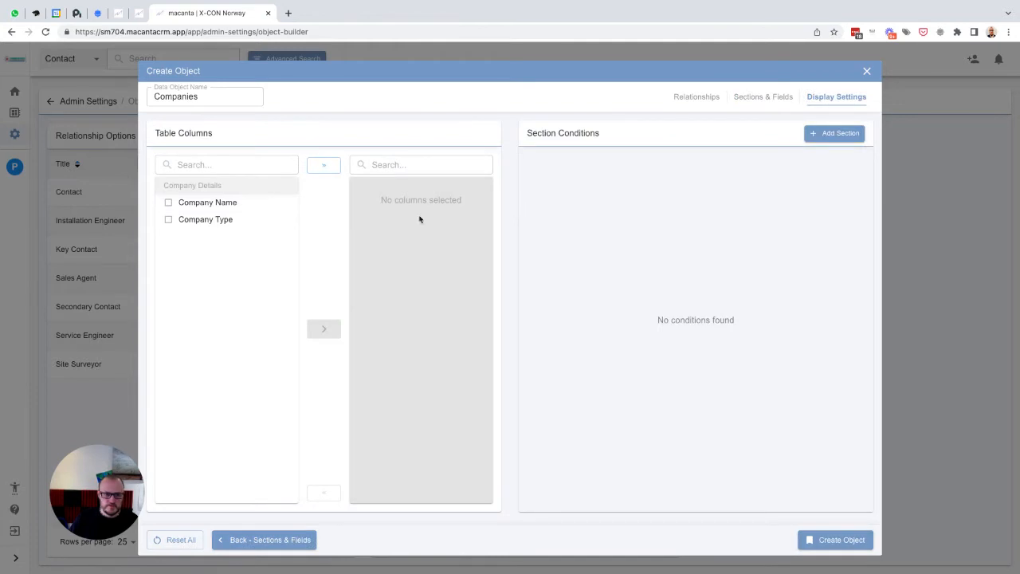
{"action": "left_click", "coordinate": [208, 205]}
{"action": "left_click", "coordinate": [209, 219]}
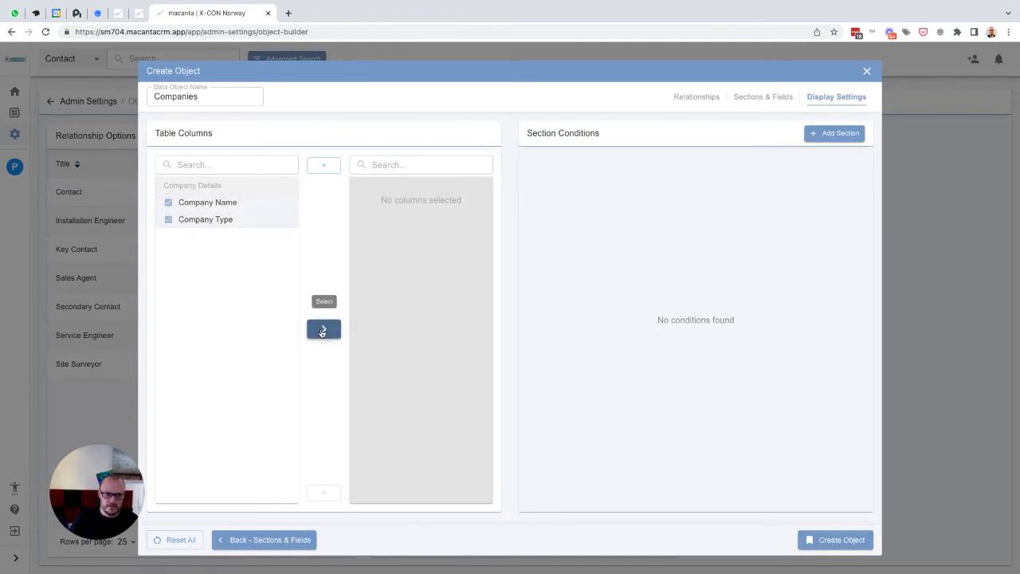
{"action": "left_click", "coordinate": [324, 328]}
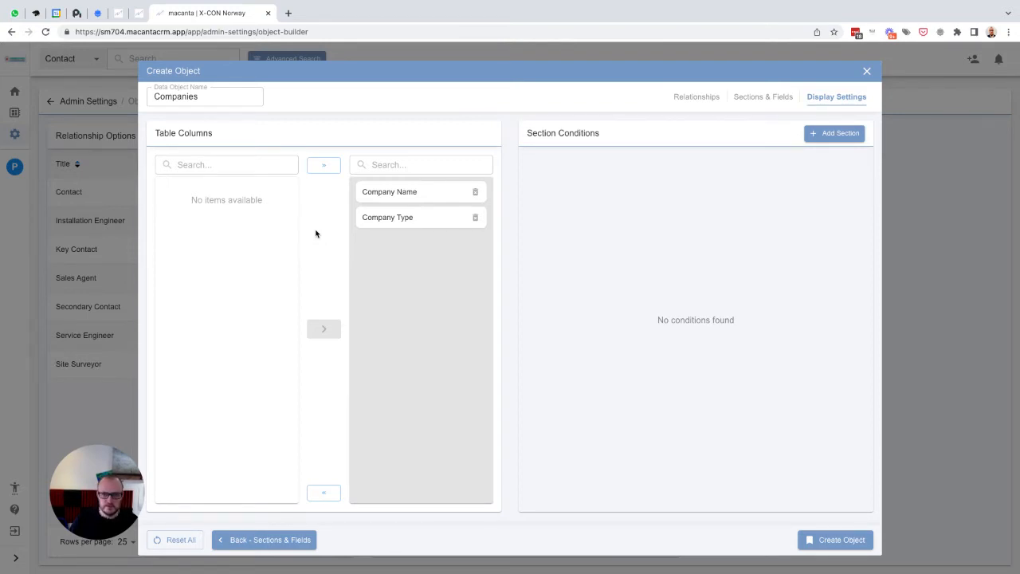
{"action": "left_click", "coordinate": [831, 540]}
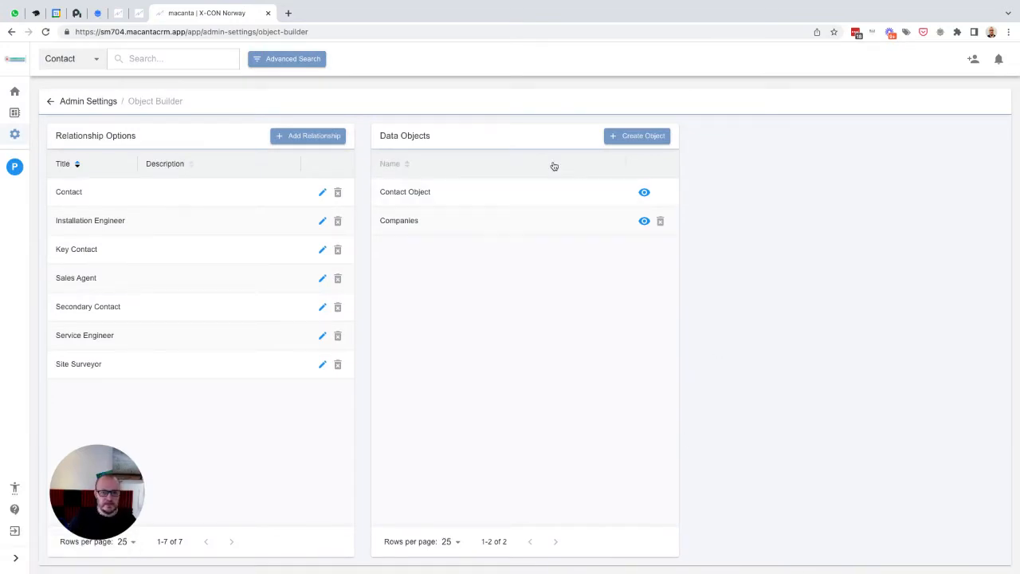
- Create a new data object named Installations and select the Installation Engineer, Key Contact and Sales Agent relationships
{"action": "left_click", "coordinate": [639, 137]}
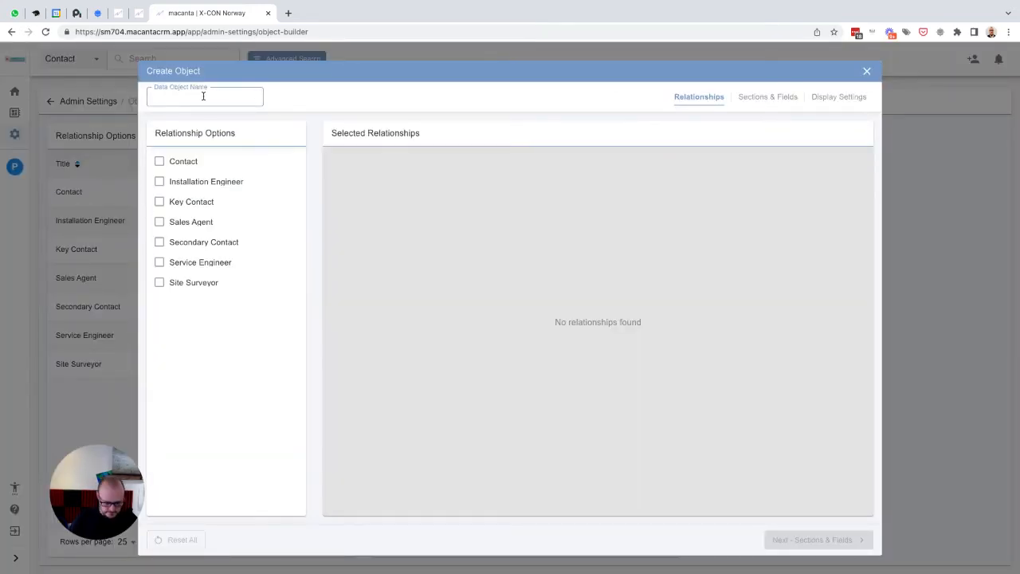
{"action": "type", "text": "Installations"}
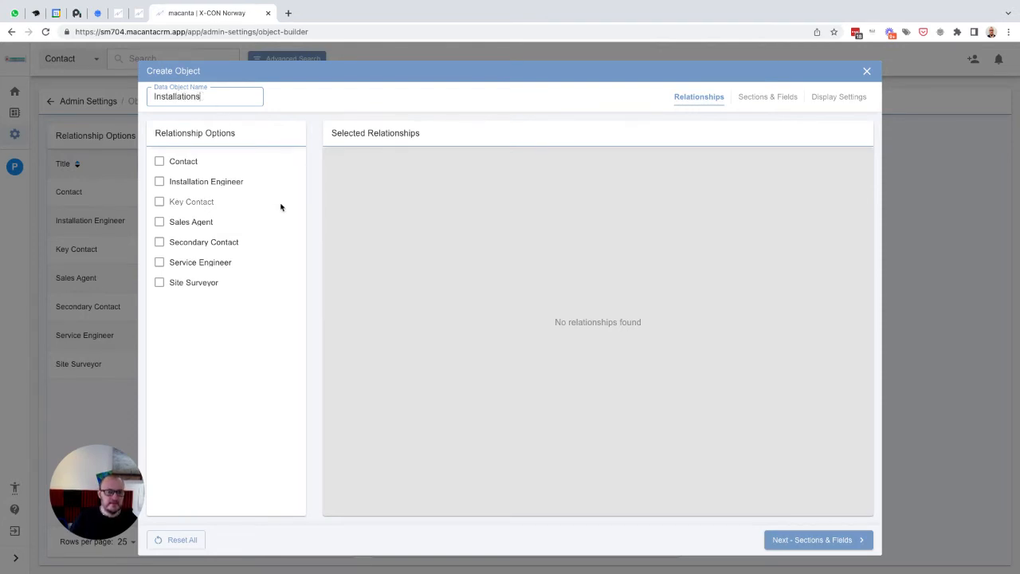
{"action": "left_click", "coordinate": [188, 185]}
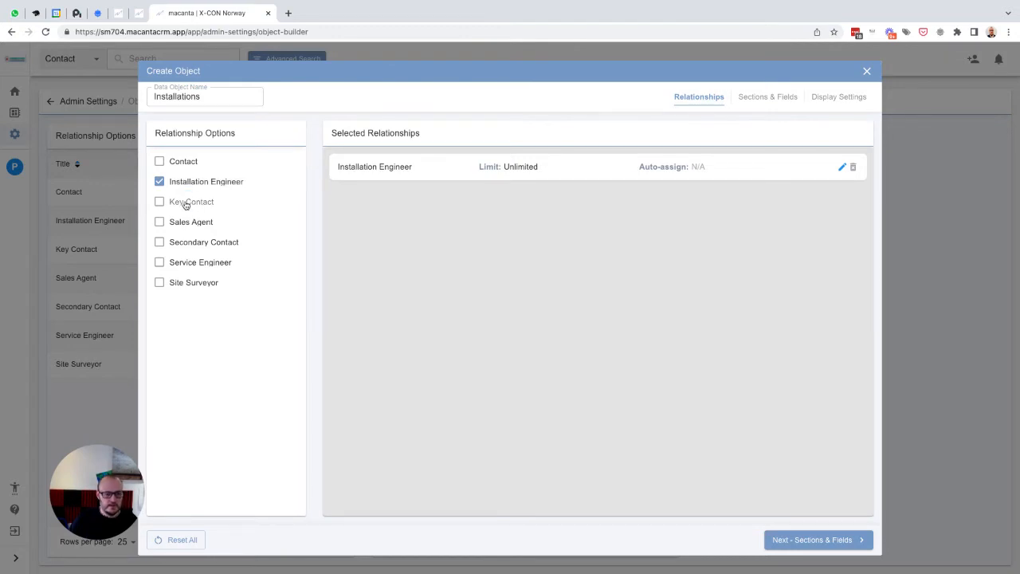
{"action": "left_click", "coordinate": [186, 205]}
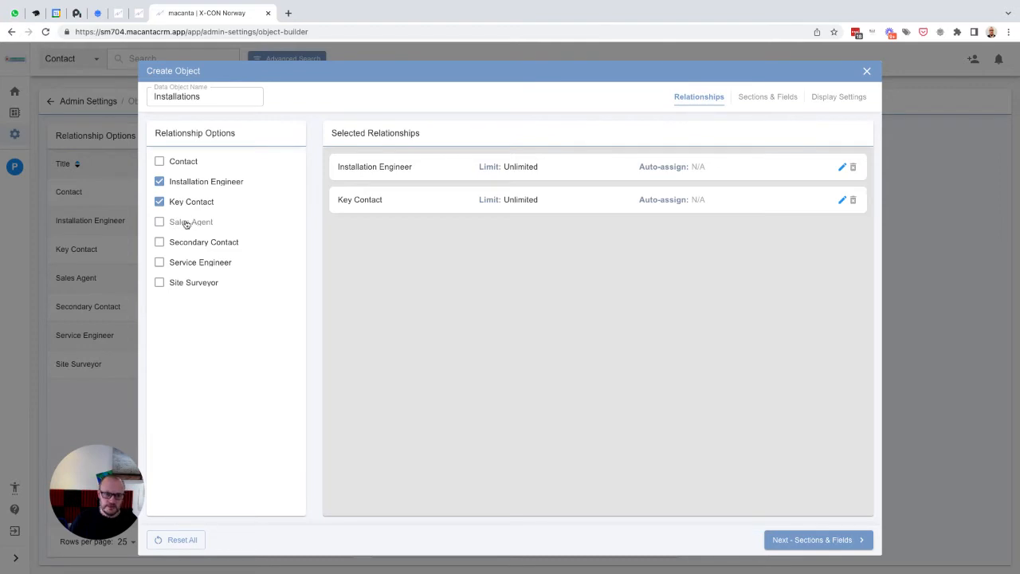
{"action": "left_click", "coordinate": [186, 224]}
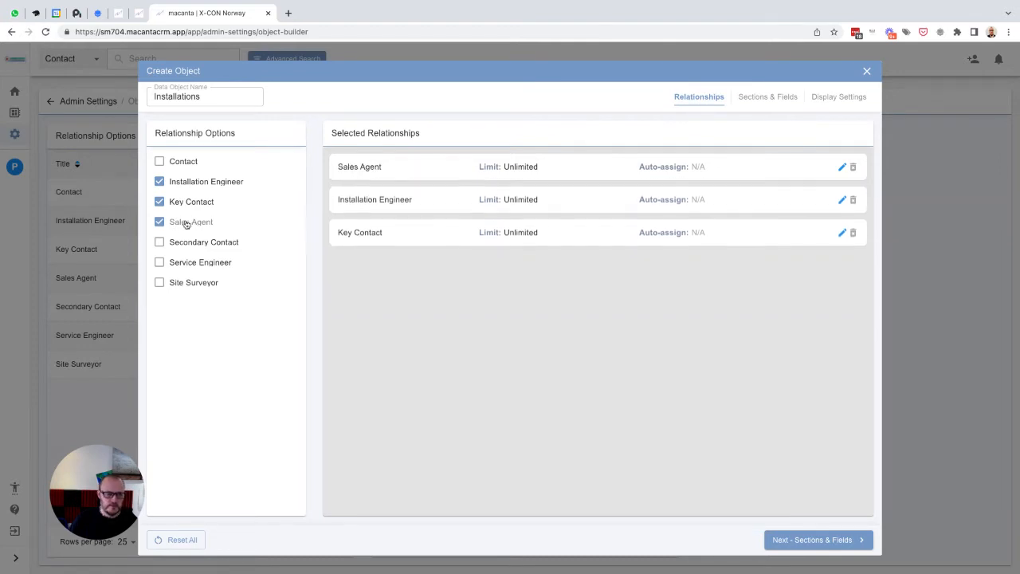
- Add the Site Surveyor relationship and limit Sales Agent to 1, auto-assigned to the logged-in user
{"action": "left_click", "coordinate": [199, 284]}
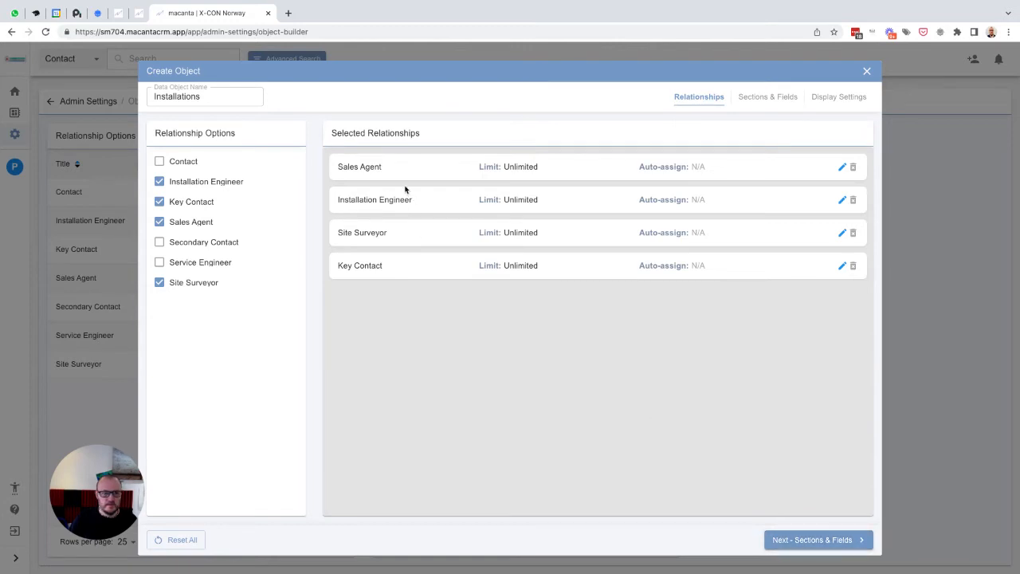
{"action": "left_click", "coordinate": [841, 166]}
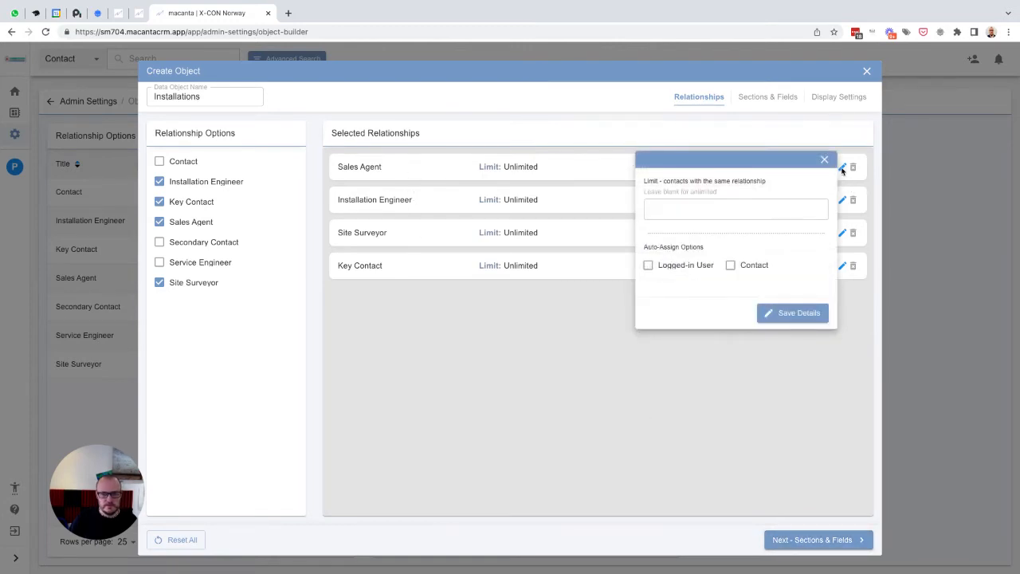
{"action": "left_click", "coordinate": [687, 213]}
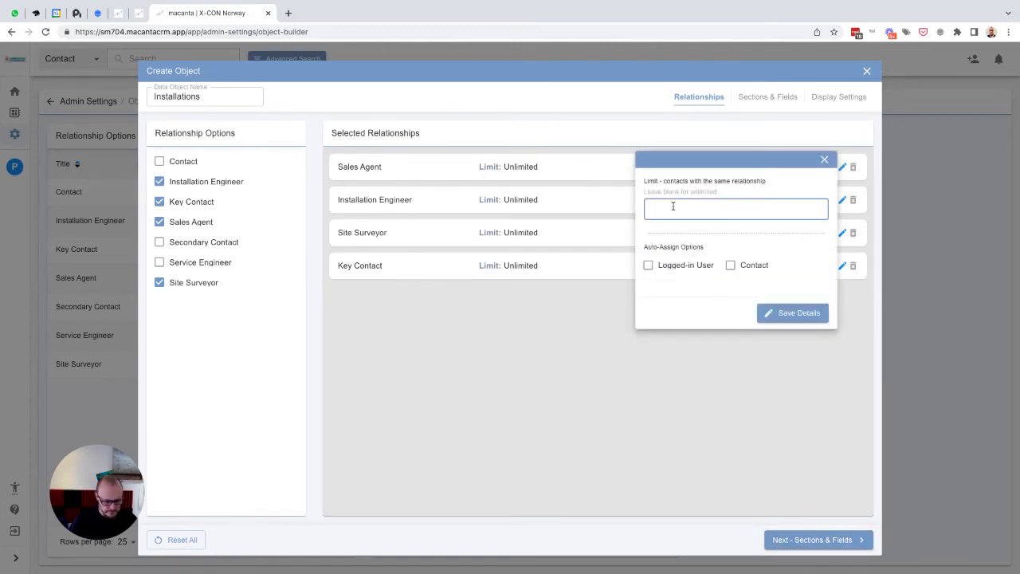
{"action": "type", "text": "1"}
{"action": "left_click", "coordinate": [675, 264]}
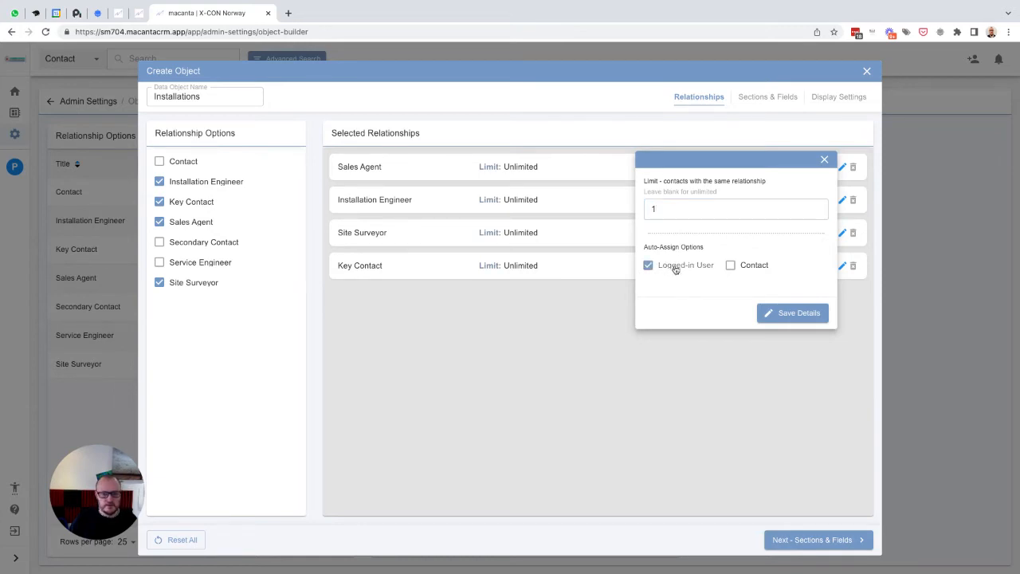
{"action": "left_click", "coordinate": [794, 316]}
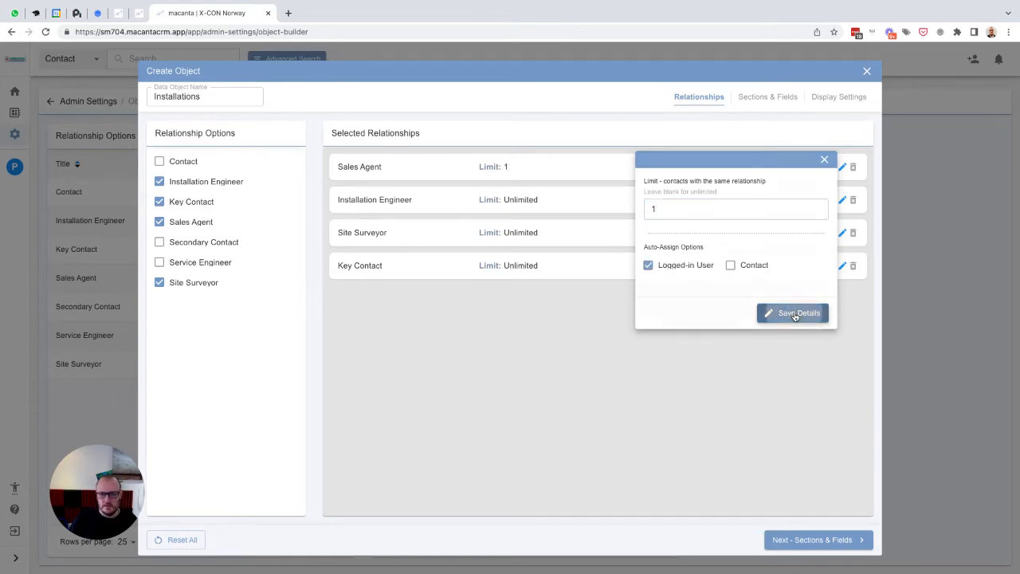
- Limit the Key Contact relationship to 1 and set it to auto-assign the Contact
{"action": "left_click", "coordinate": [841, 267]}
{"action": "left_click", "coordinate": [812, 308]}
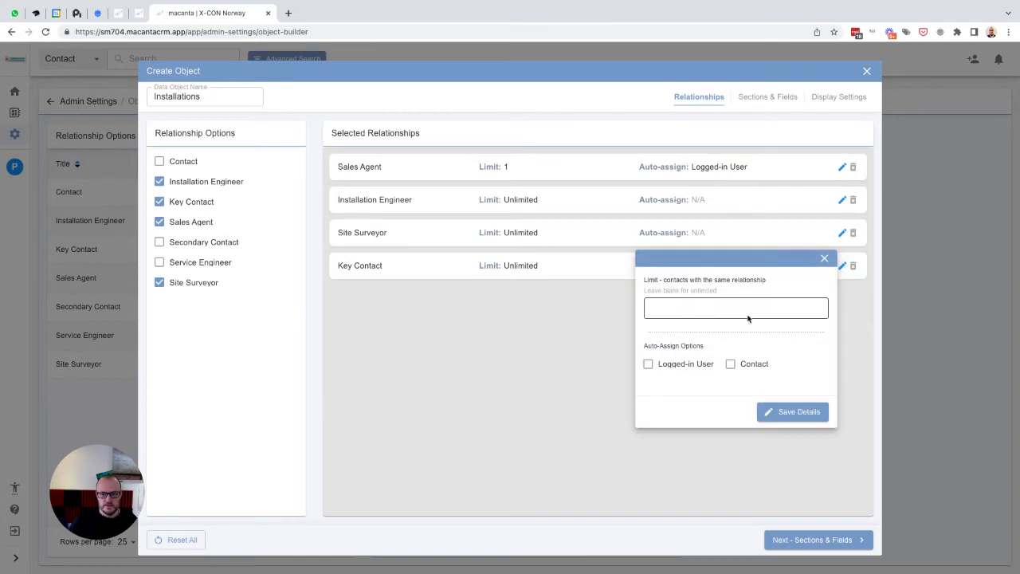
{"action": "type", "text": "1"}
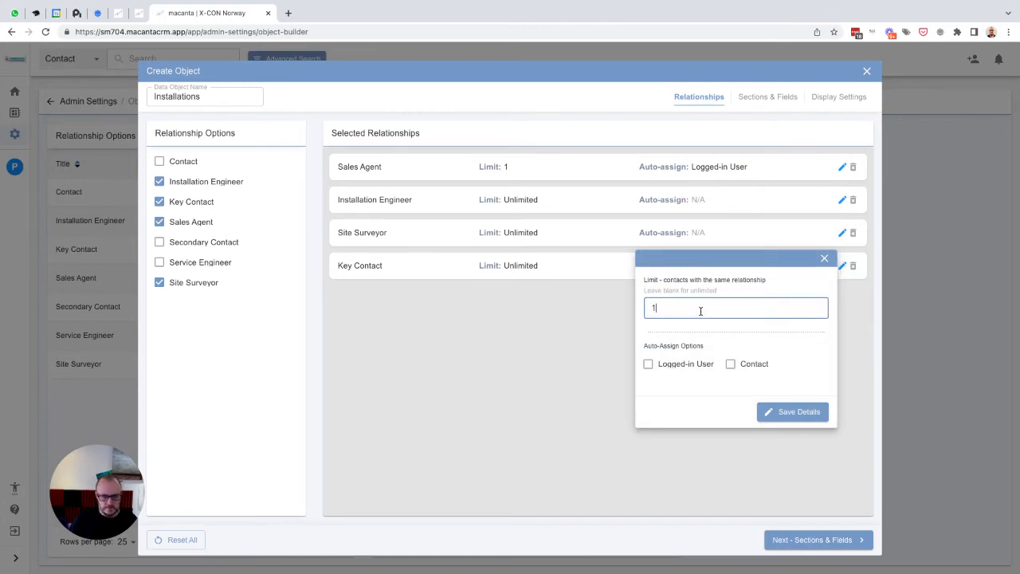
{"action": "left_click", "coordinate": [730, 363]}
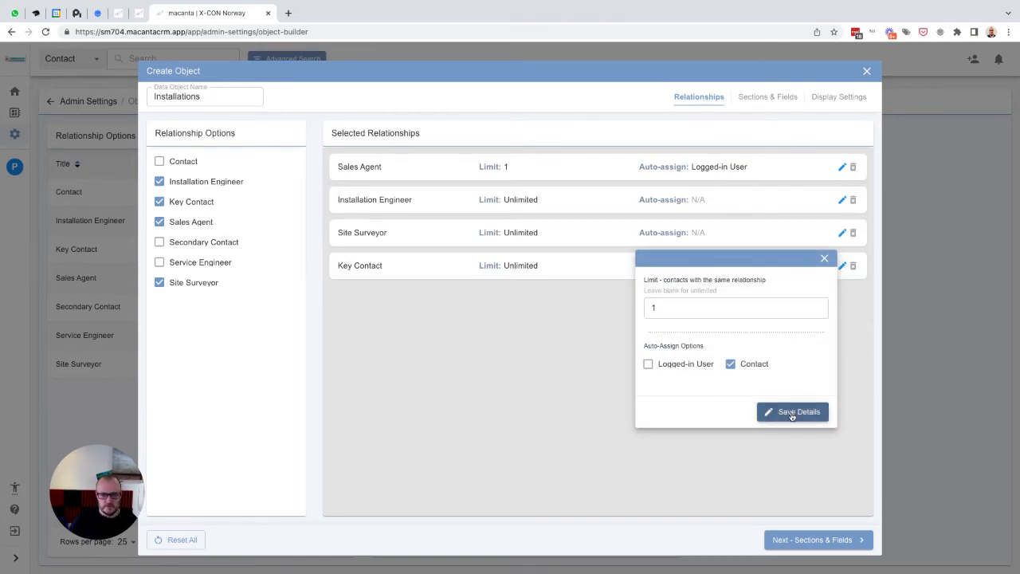
{"action": "left_click", "coordinate": [791, 413]}
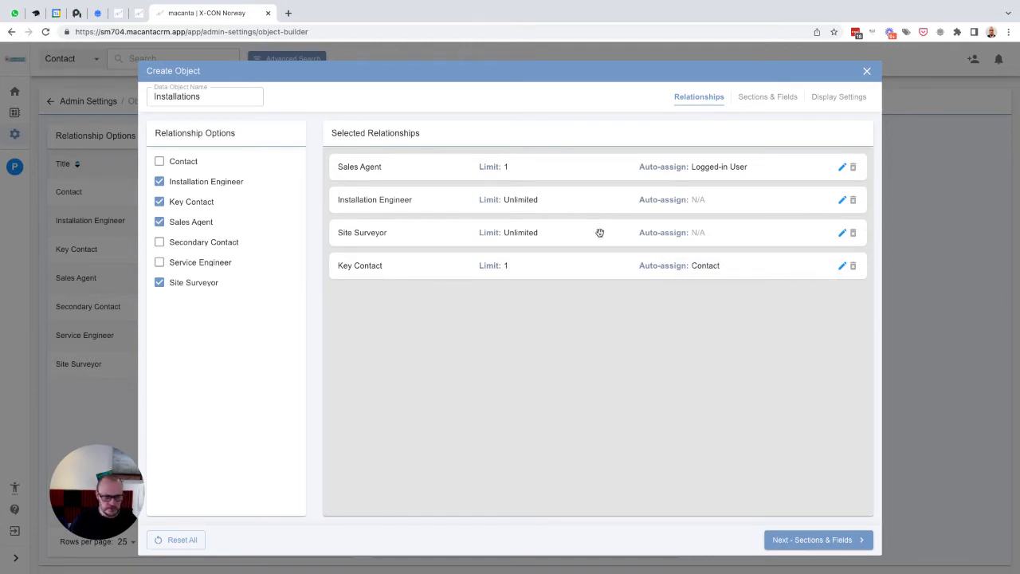
- Move on to sections and fields and add a section named Installation Details in 1st position
{"action": "left_click", "coordinate": [824, 541]}
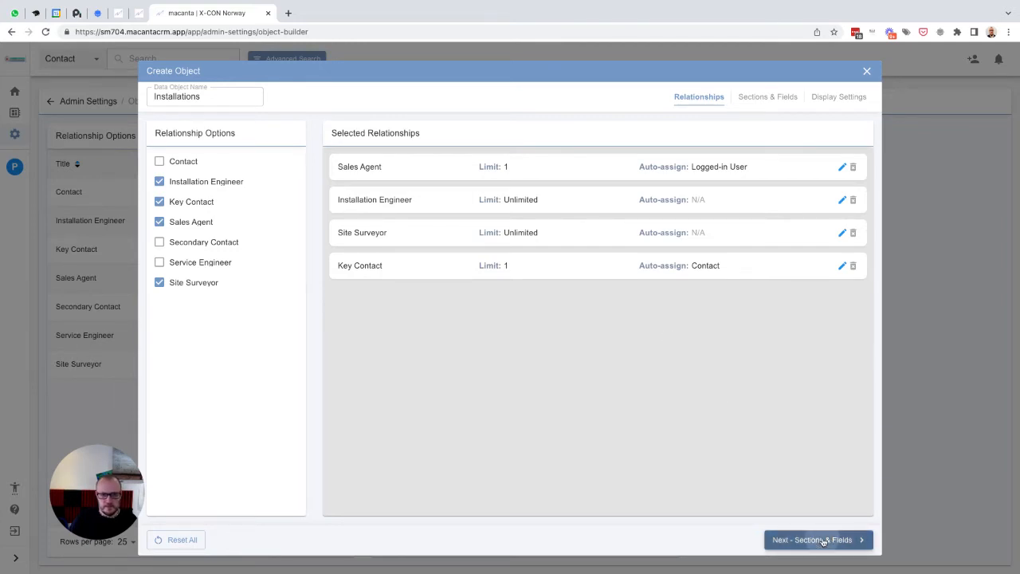
{"action": "left_click", "coordinate": [182, 128]}
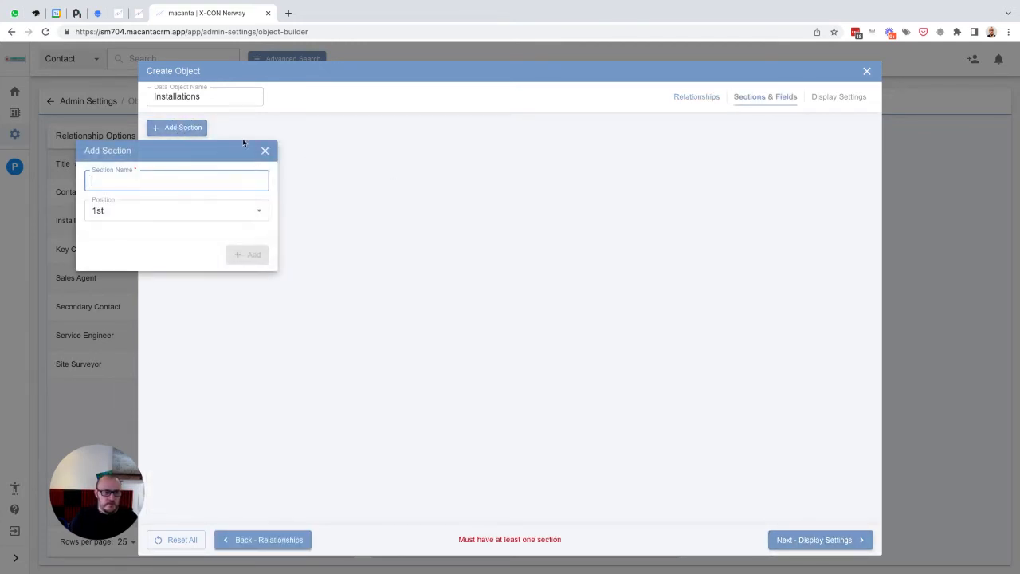
{"action": "type", "text": "Install"}
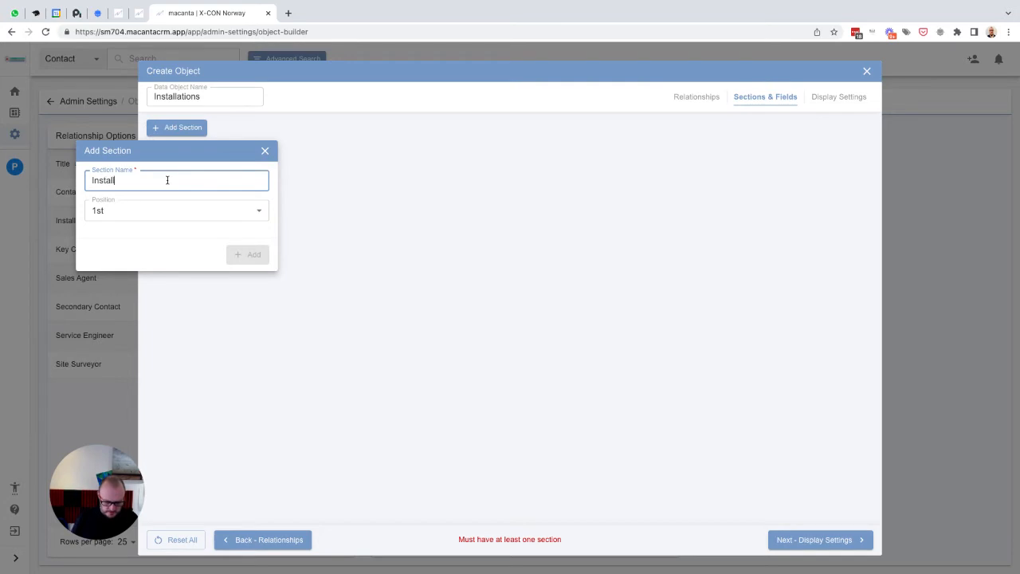
{"action": "type", "text": "ation ID"}
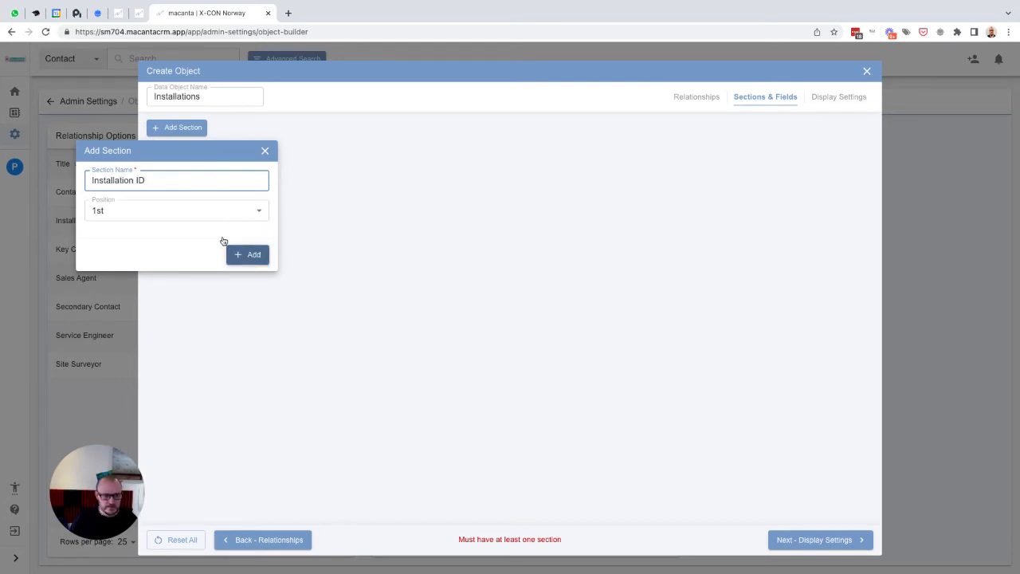
{"action": "left_click_drag", "start_coordinate": [155, 178], "coordinate": [85, 179]}
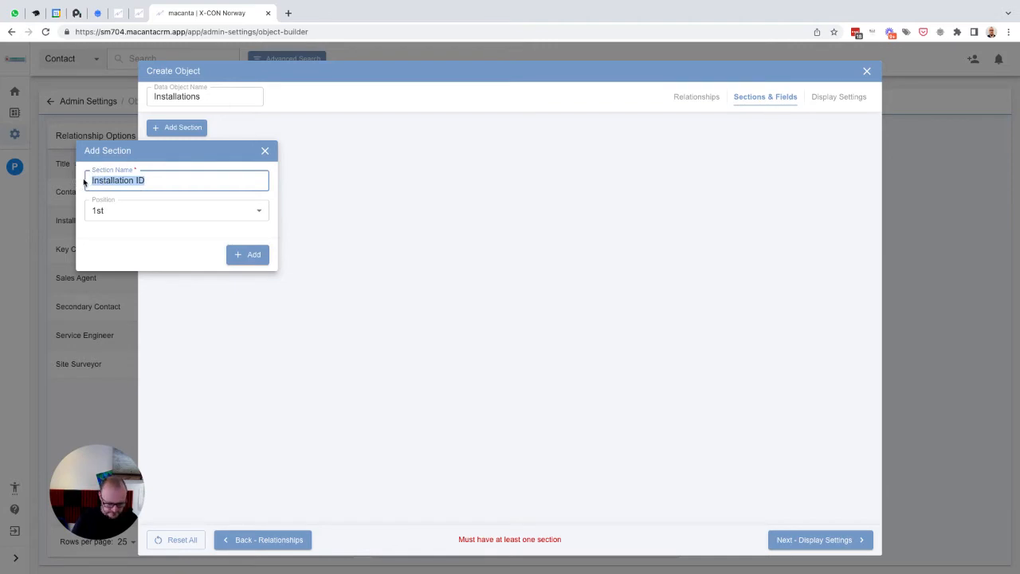
{"action": "type", "text": "In"}
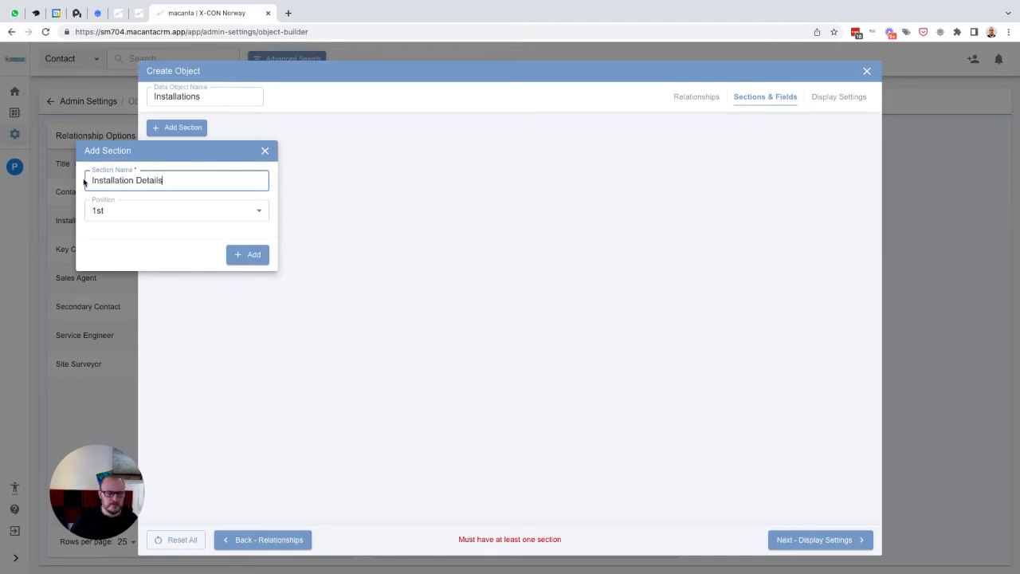
{"action": "left_click", "coordinate": [250, 254]}
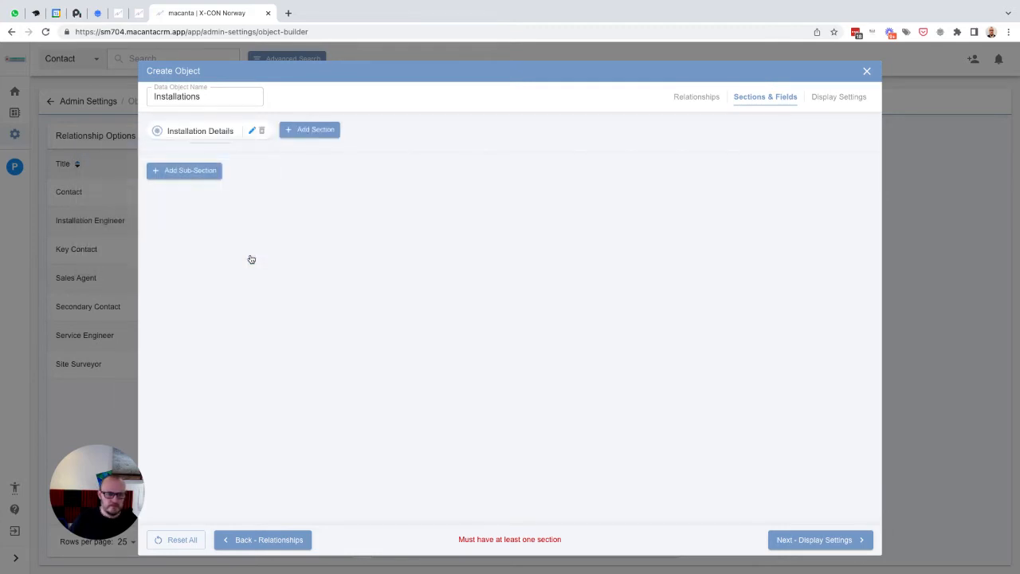
- Add a sub-section named Overview under Installation Details
{"action": "left_click", "coordinate": [177, 173]}
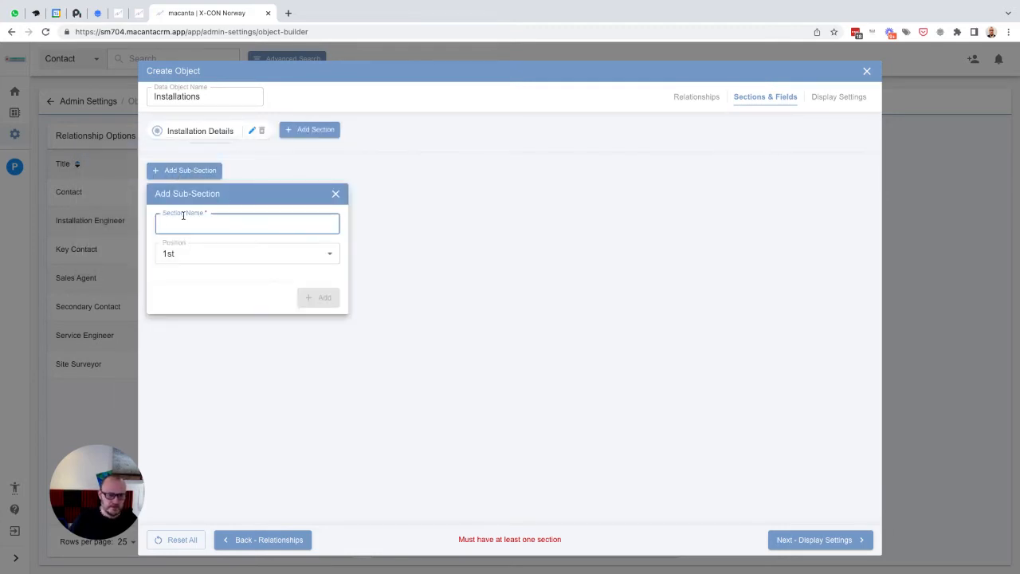
{"action": "type", "text": "Overview"}
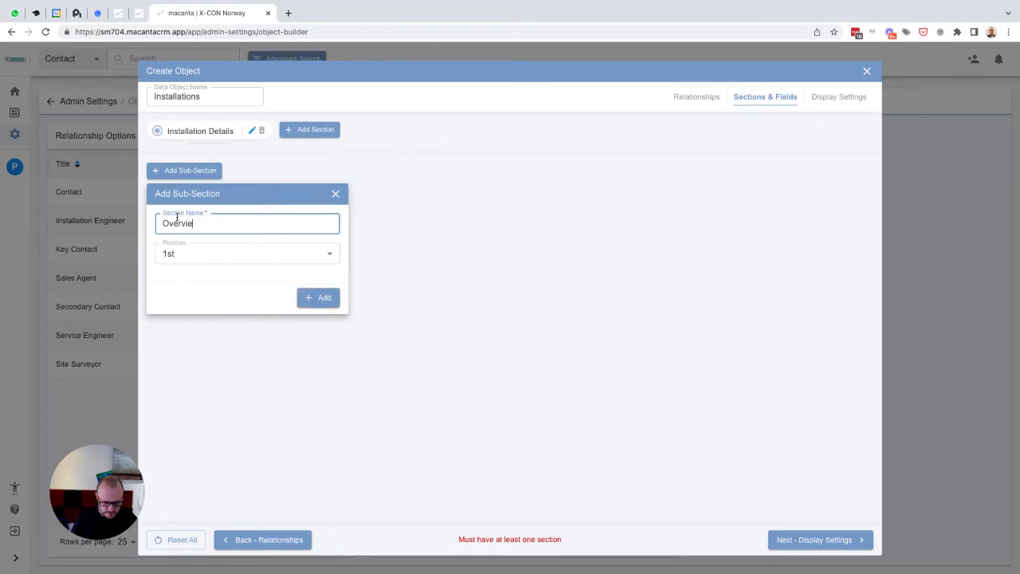
{"action": "left_click", "coordinate": [311, 296]}
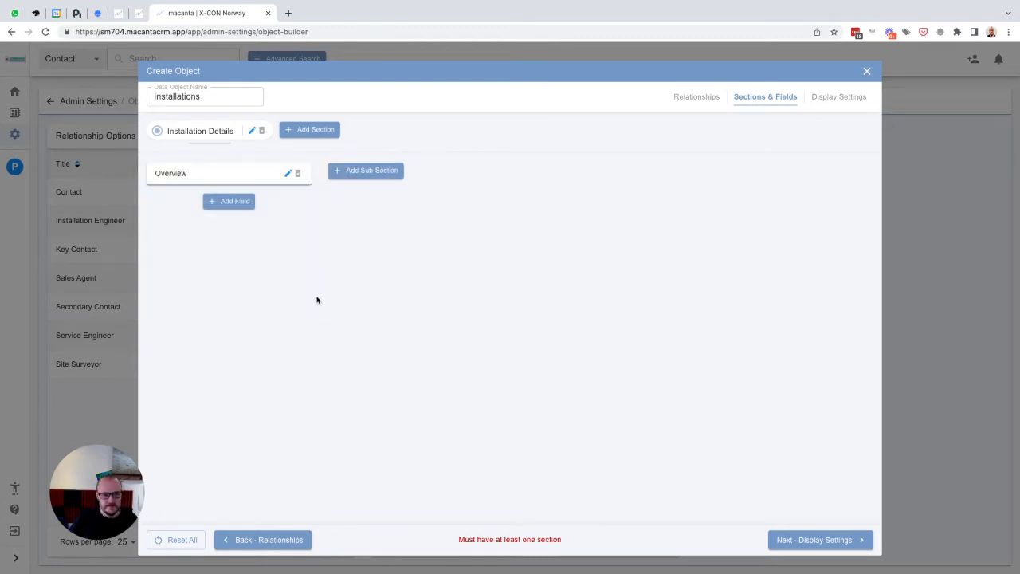
- Add a Text field named Installation ID to Overview, with placeholder Installation ID
{"action": "left_click", "coordinate": [218, 208]}
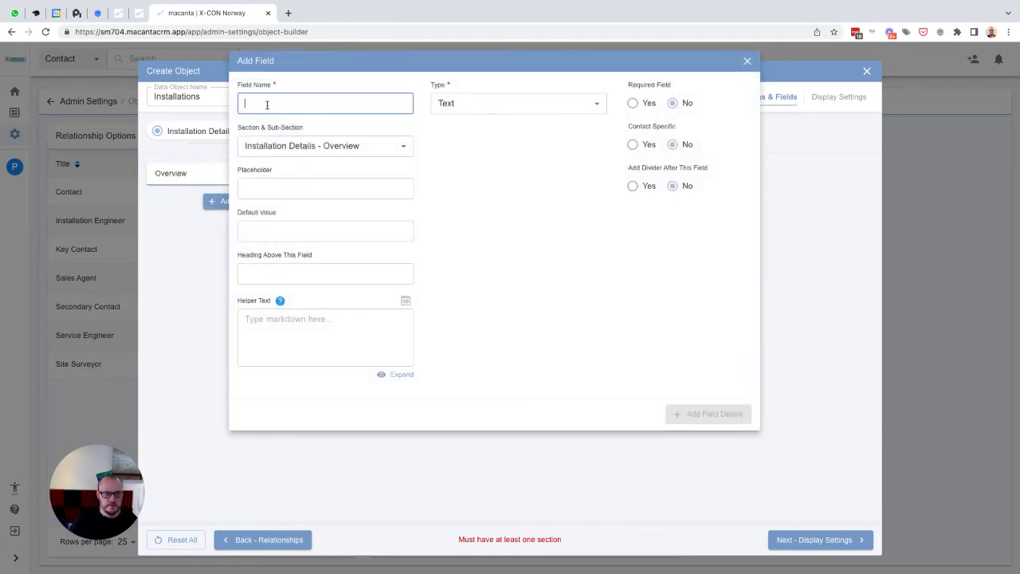
{"action": "type", "text": "Insta"}
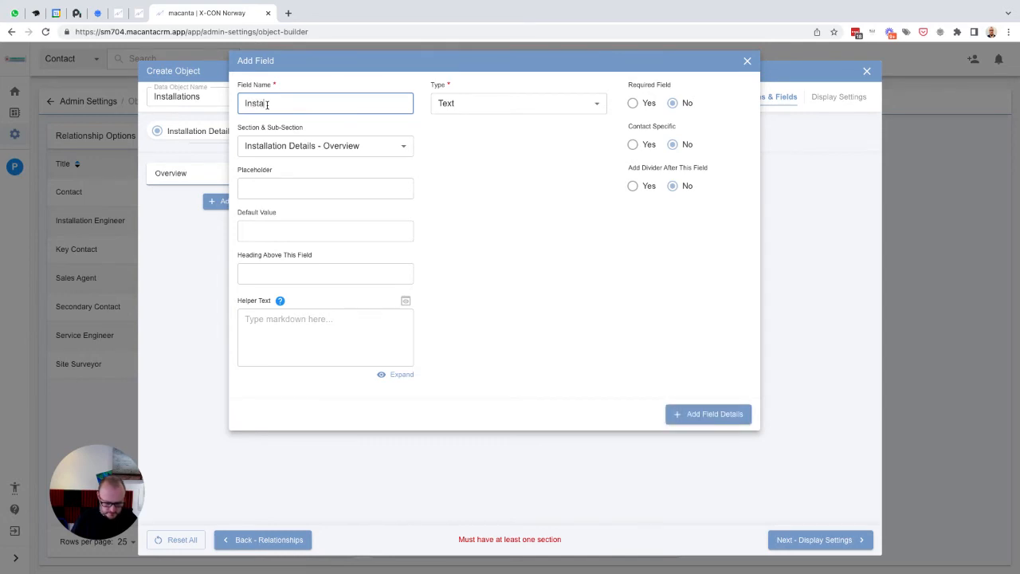
{"action": "type", "text": "llation ID"}
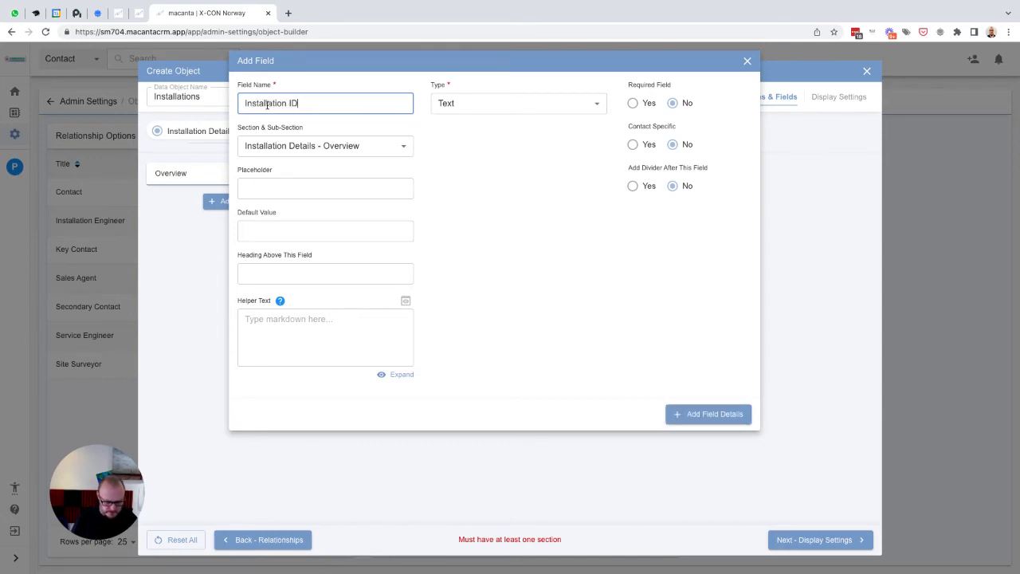
{"action": "key", "text": "ctrl+a"}
{"action": "key", "text": "ctrl+c"}
{"action": "left_click", "coordinate": [274, 188]}
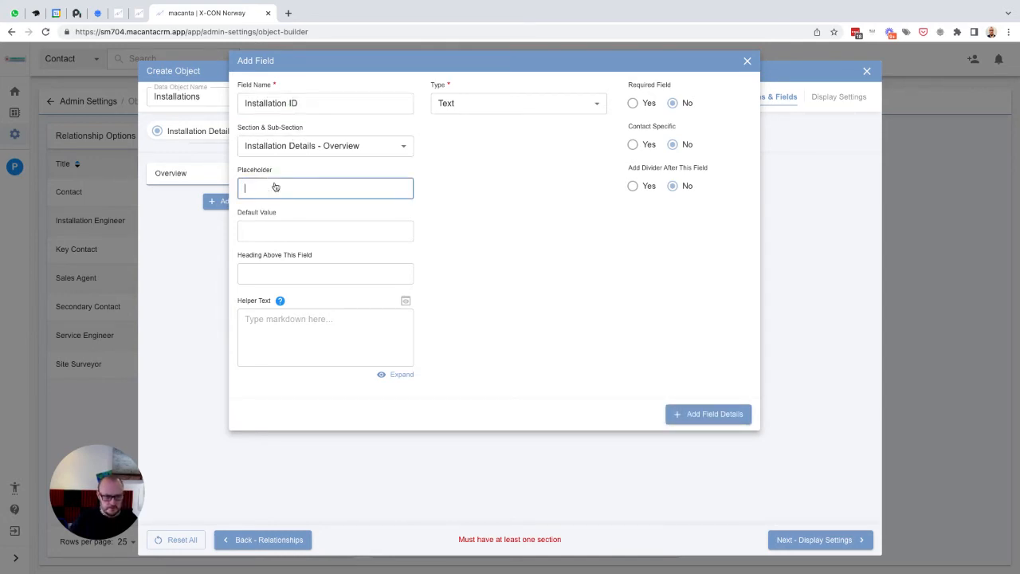
{"action": "key", "text": "ctrl+v"}
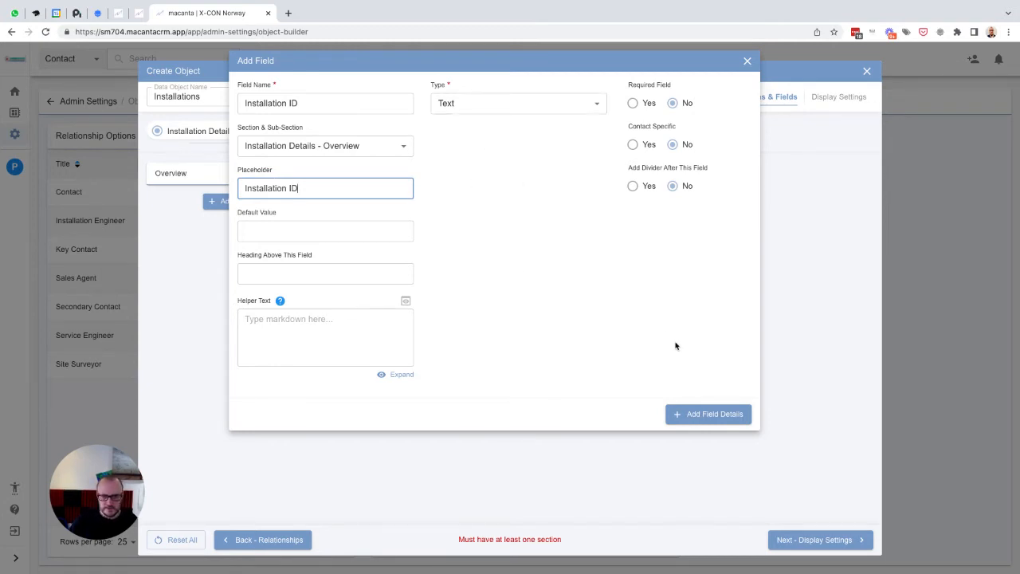
{"action": "left_click", "coordinate": [707, 416]}
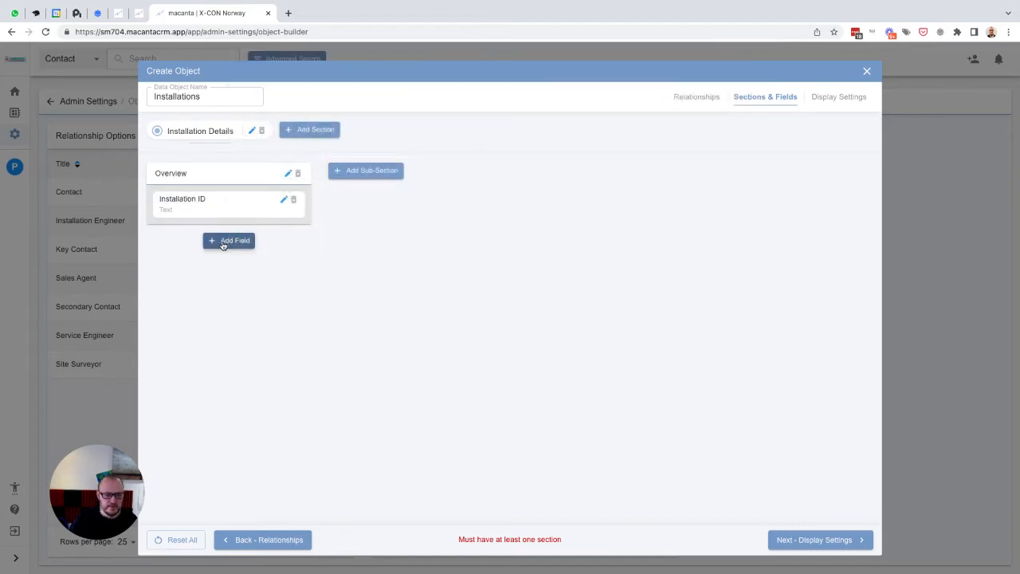
- Start another Overview field named Related Client Company, with placeholder Related Client Company
{"action": "left_click", "coordinate": [227, 240]}
{"action": "type", "text": "Related"}
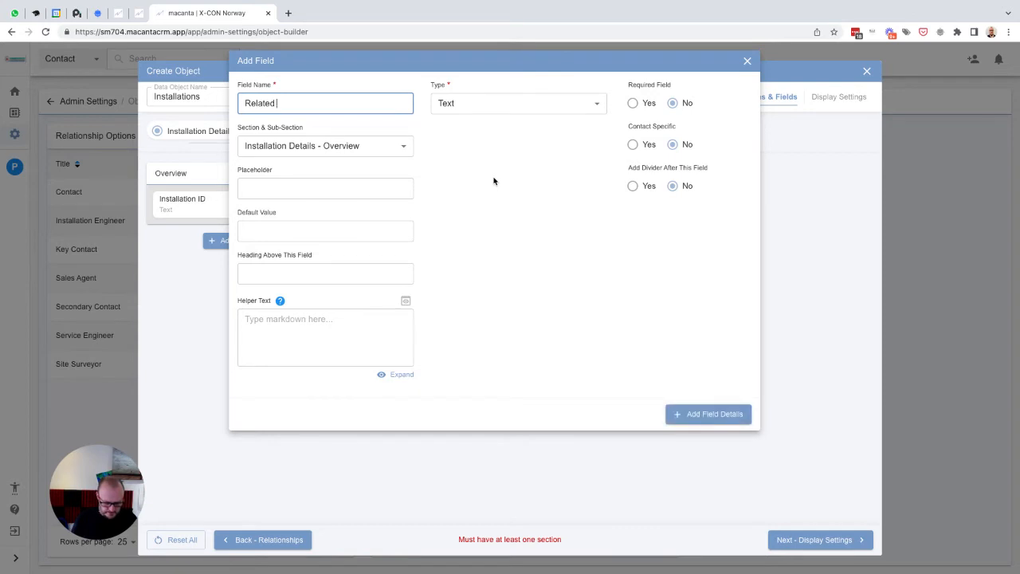
{"action": "type", "text": " Client Company"}
{"action": "key", "text": "ctrl+a"}
{"action": "key", "text": "ctrl+c"}
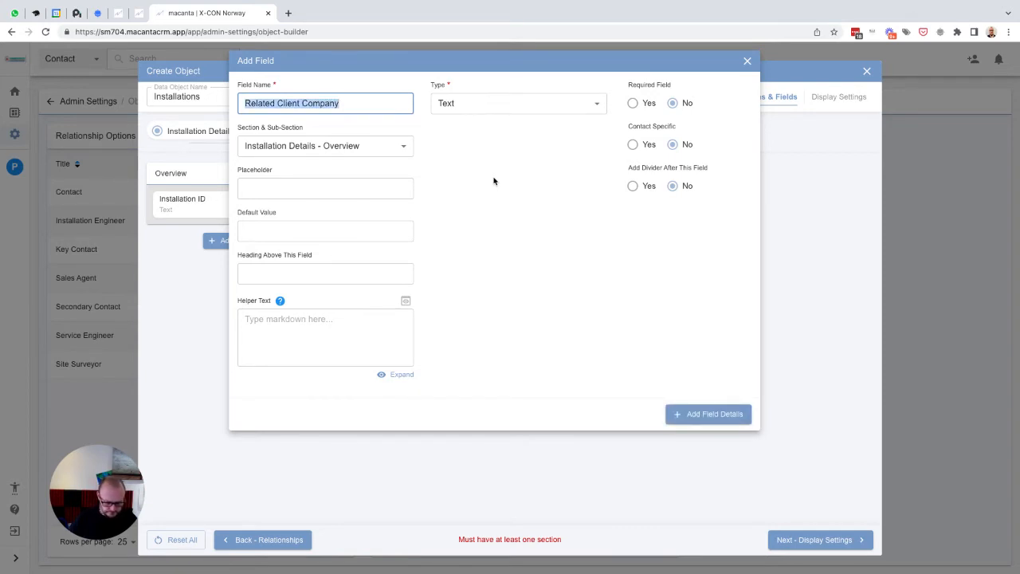
{"action": "key", "text": "Tab"}
{"action": "key", "text": "Tab"}
{"action": "key", "text": "ctrl+v"}
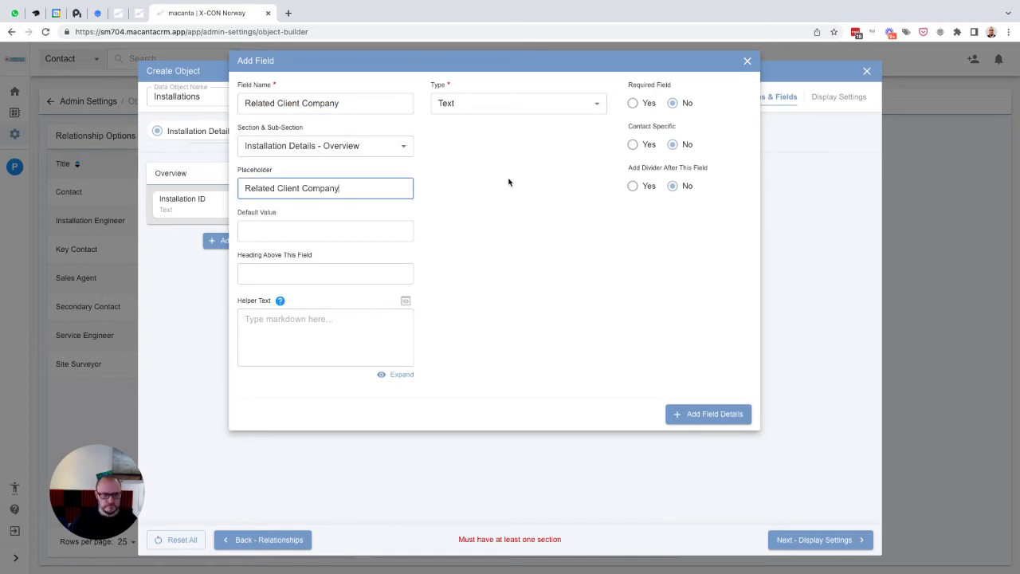
- Make Related Client Company a Data Reference field referencing Company Name, and add the field
{"action": "left_click", "coordinate": [532, 102]}
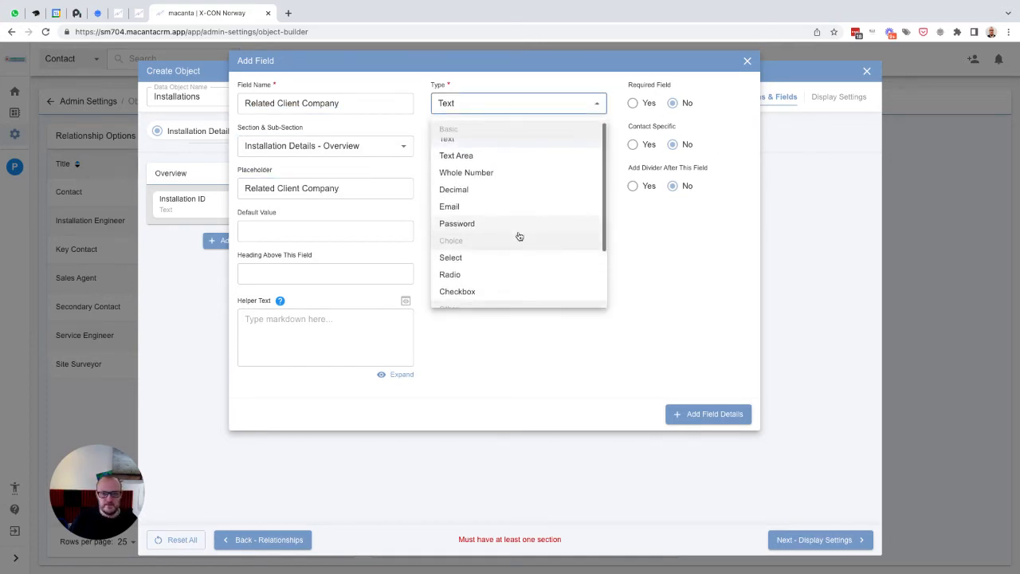
{"action": "scroll", "coordinate": [521, 243], "scroll_direction": "down", "scroll_amount": 1}
{"action": "scroll", "coordinate": [521, 244], "scroll_direction": "down", "scroll_amount": 3}
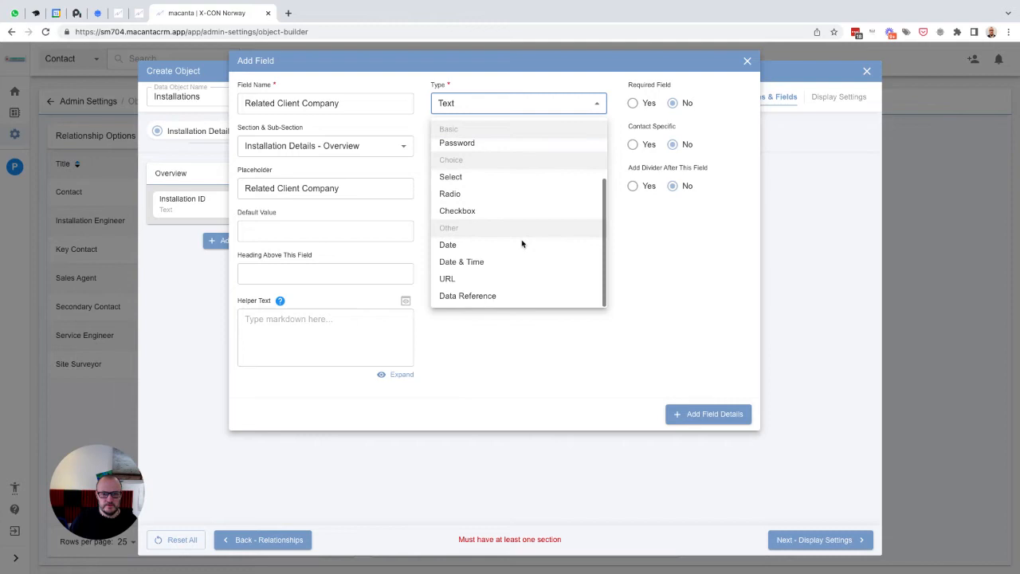
{"action": "left_click", "coordinate": [466, 296]}
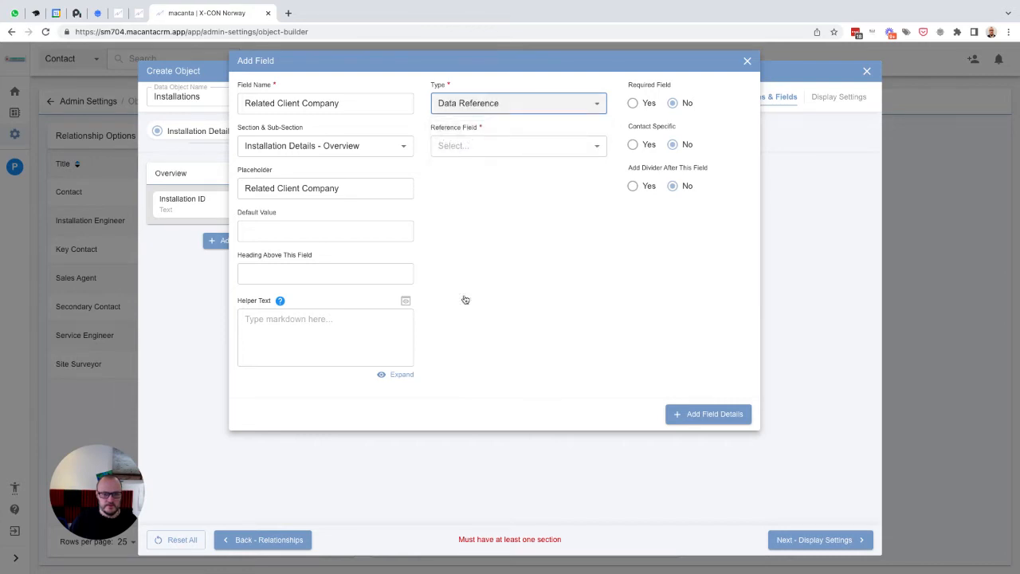
{"action": "left_click", "coordinate": [472, 149]}
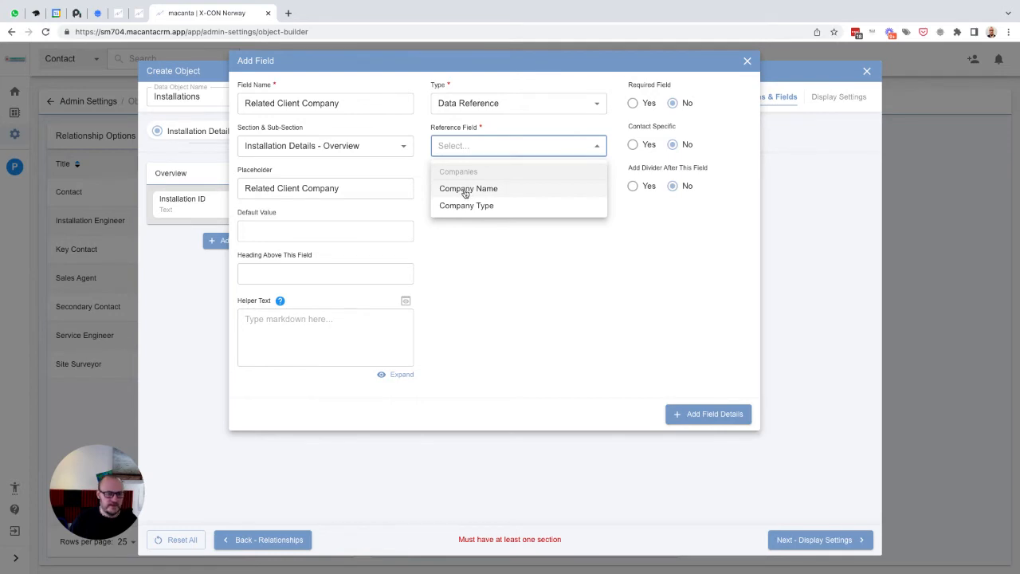
{"action": "left_click", "coordinate": [466, 190]}
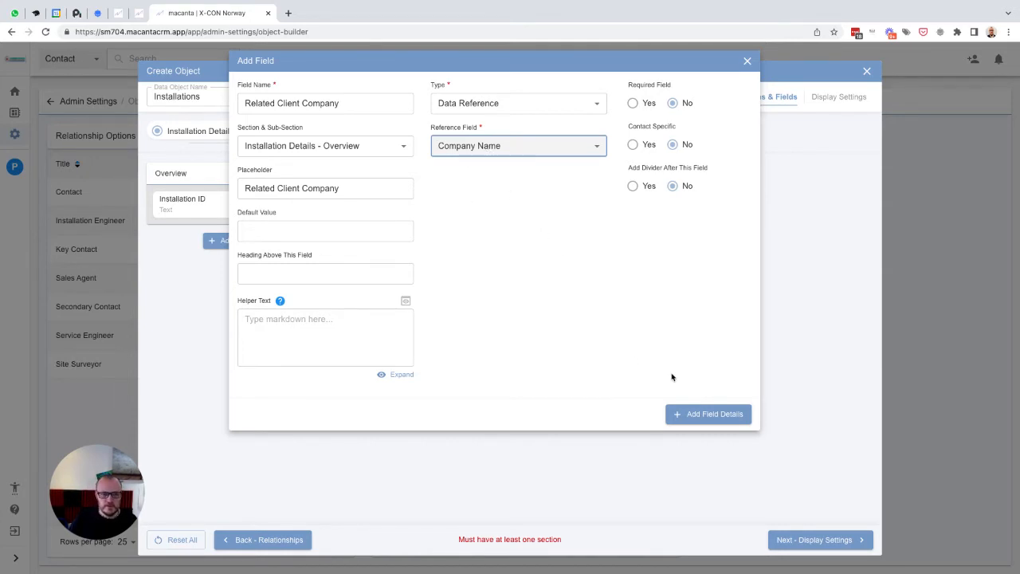
{"action": "left_click", "coordinate": [699, 417]}
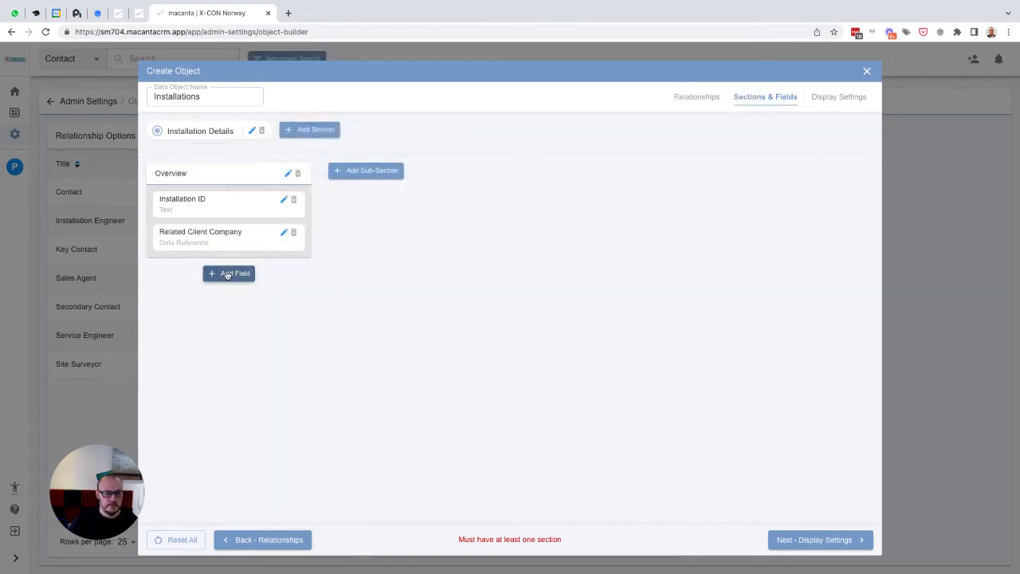
- Add another Overview field named Related Manufacturer, with placeholder Related Manufacturer
{"action": "left_click", "coordinate": [227, 274]}
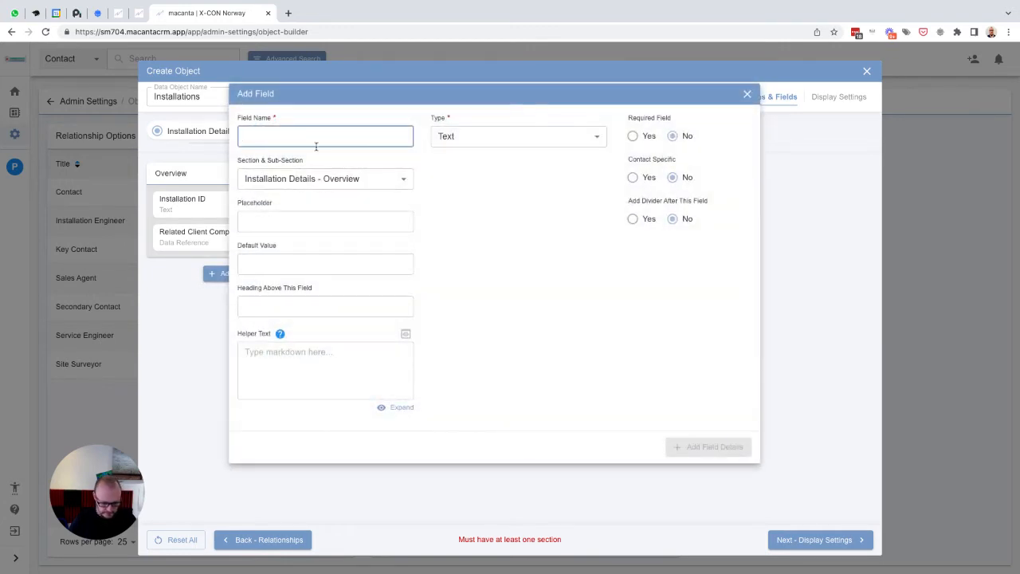
{"action": "type", "text": "Related Manu"}
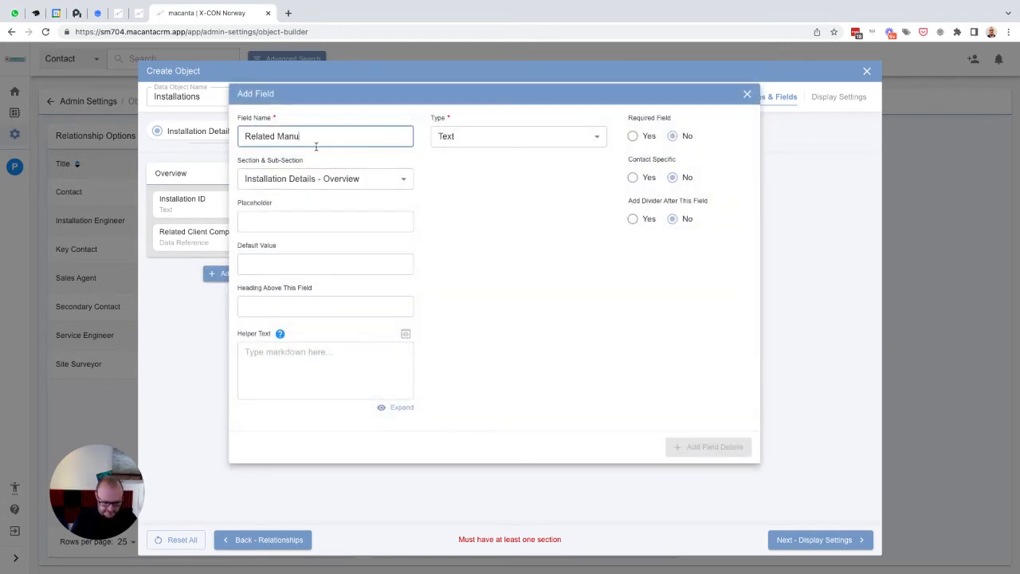
{"action": "type", "text": "facturer"}
{"action": "key", "text": "ctrl+a"}
{"action": "key", "text": "ctrl+c"}
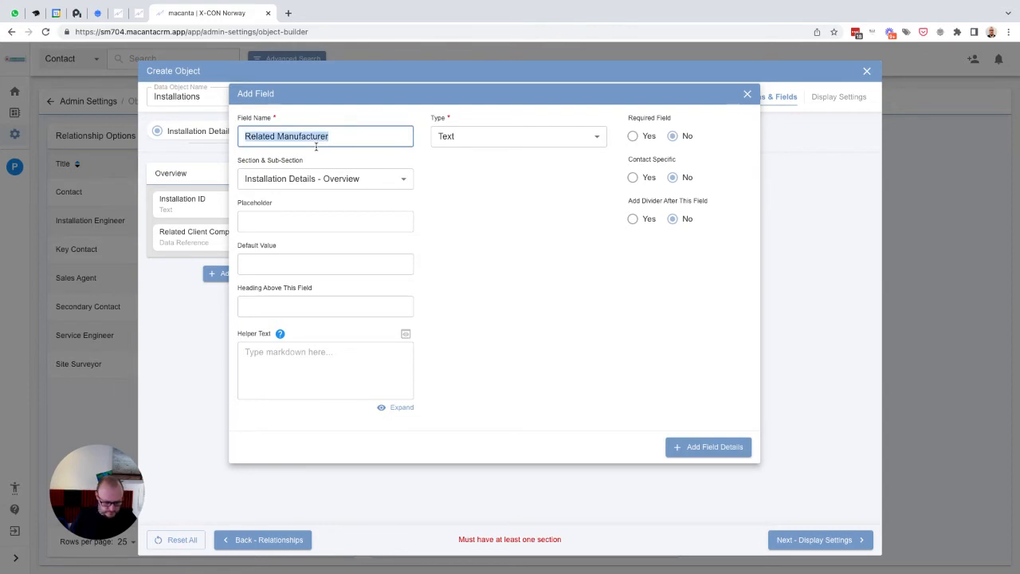
{"action": "key", "text": "Tab"}
{"action": "key", "text": "ctrl+v"}
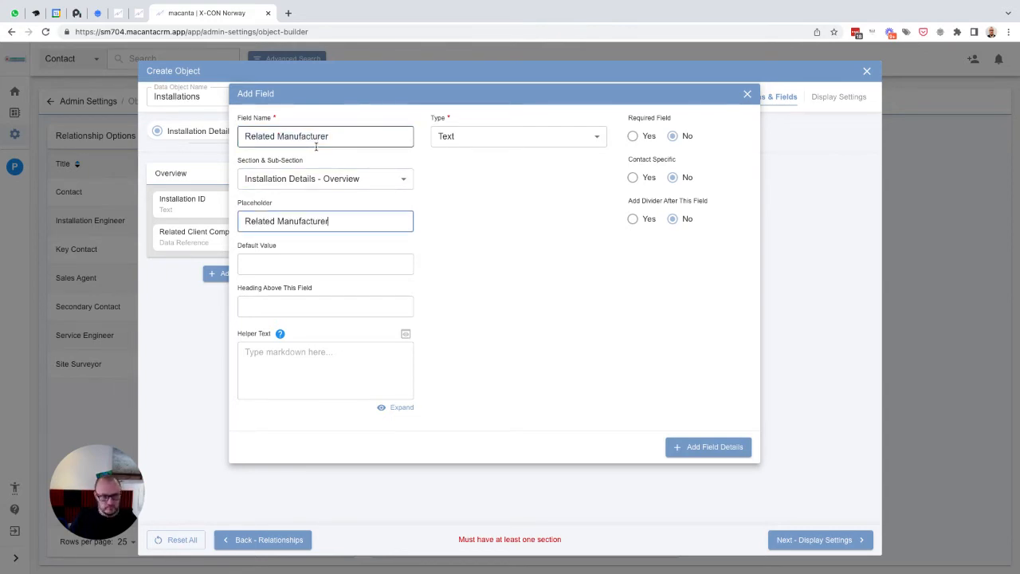
- Make Related Manufacturer a Data Reference field referencing Company Name, and add the field
{"action": "left_click", "coordinate": [474, 142]}
{"action": "scroll", "coordinate": [493, 260], "scroll_direction": "down", "scroll_amount": 2}
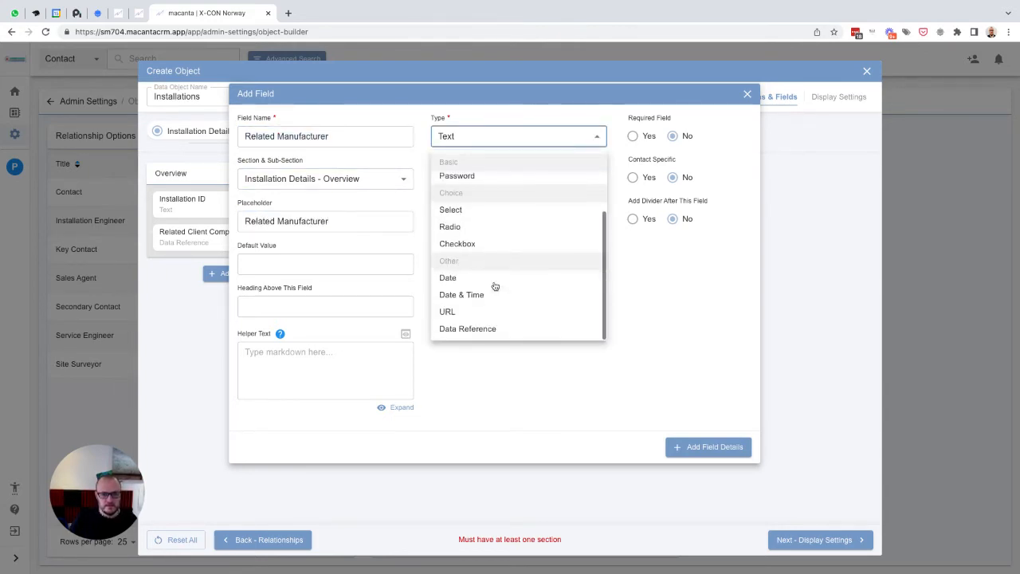
{"action": "left_click", "coordinate": [486, 326]}
{"action": "left_click", "coordinate": [472, 179]}
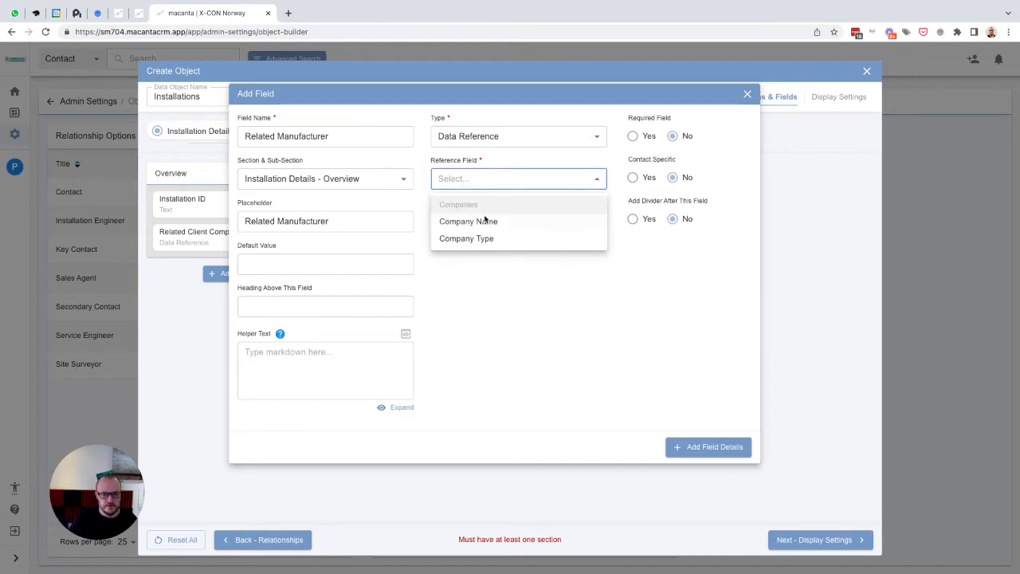
{"action": "left_click", "coordinate": [484, 218]}
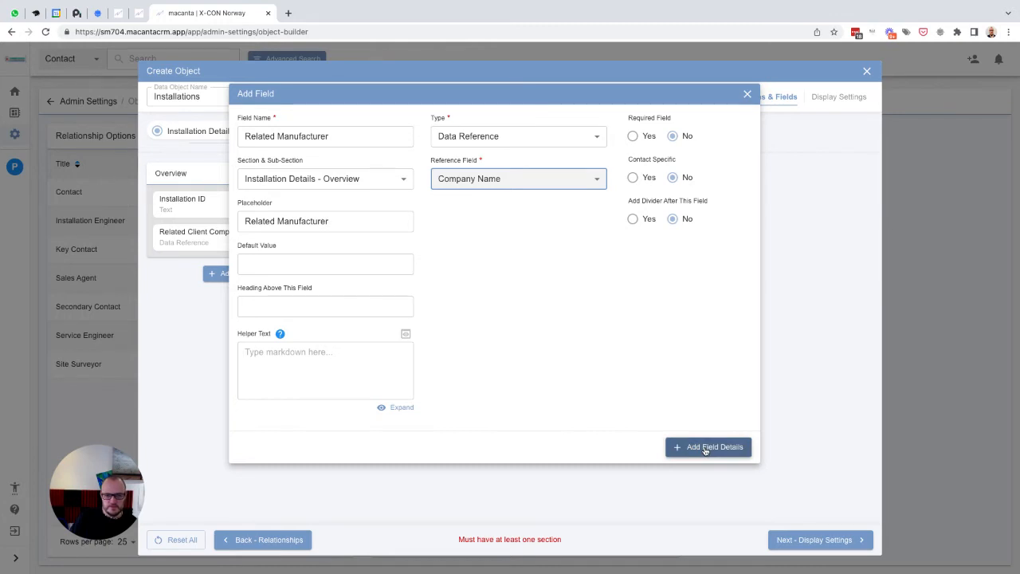
{"action": "left_click", "coordinate": [706, 447]}
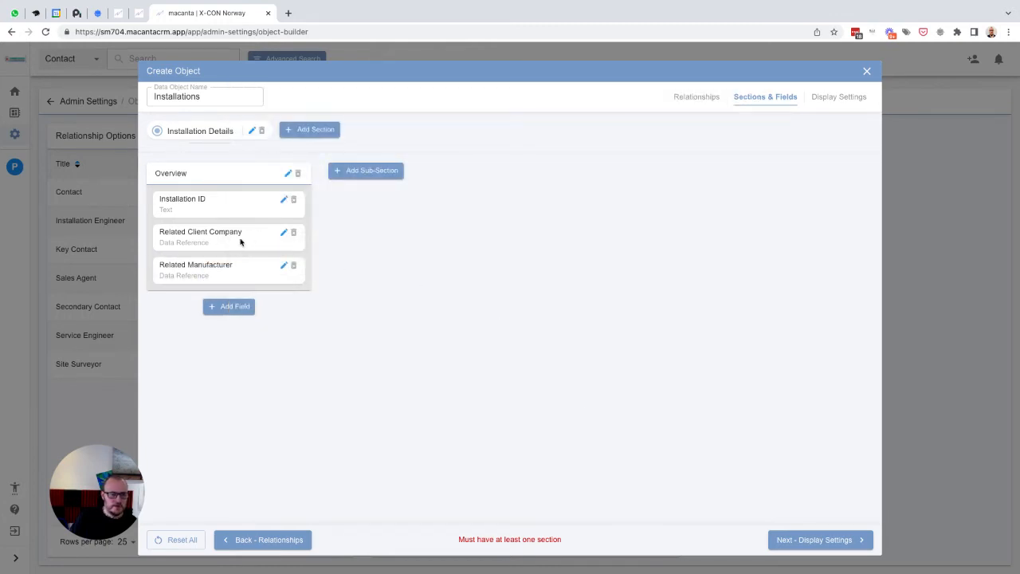
- Start another Overview field named Related Installer Company, with placeholder Related Installer Company
{"action": "left_click", "coordinate": [224, 307]}
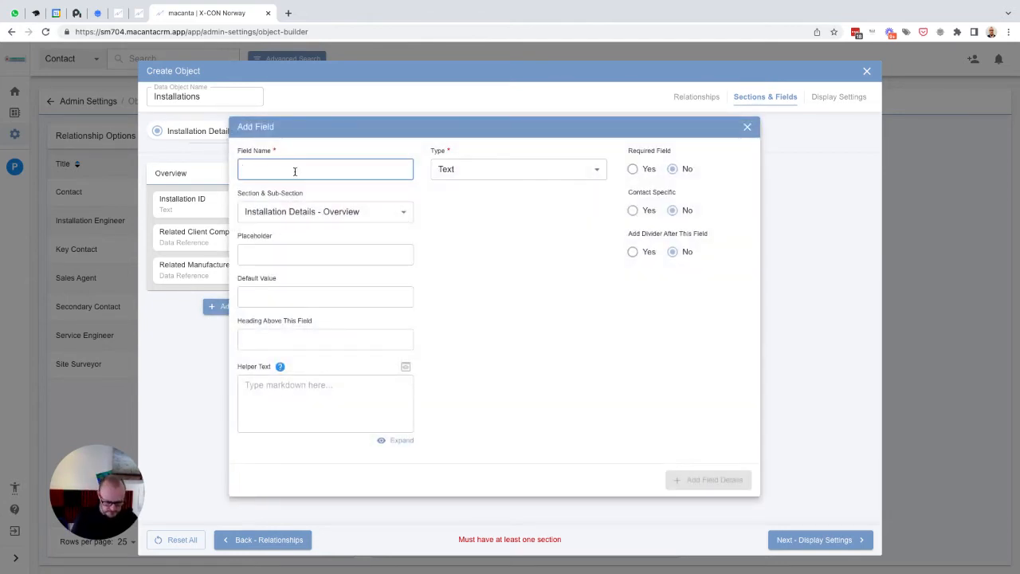
{"action": "type", "text": "Related I"}
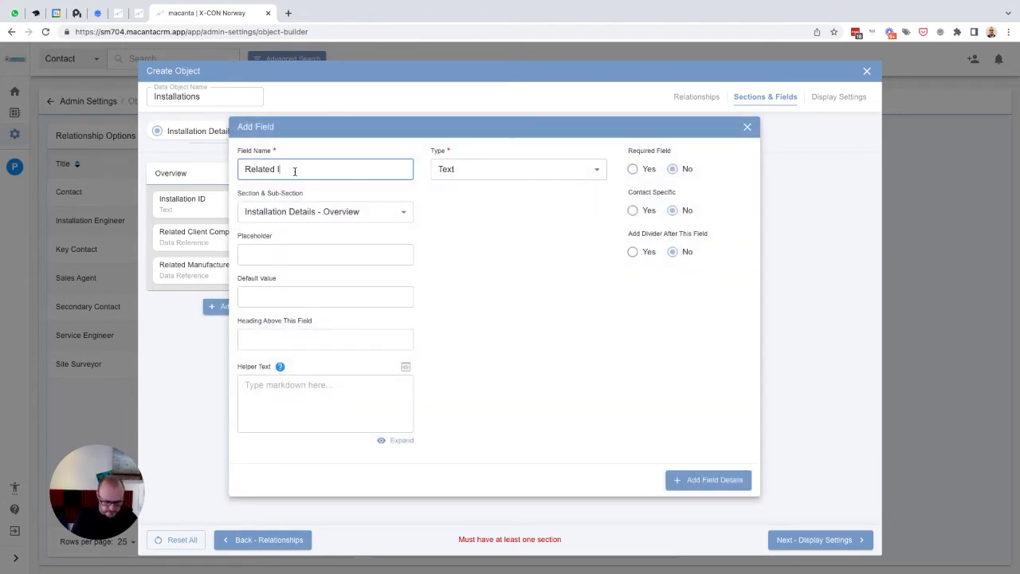
{"action": "type", "text": "nstaller Company"}
{"action": "key", "text": "ctrl+a"}
{"action": "key", "text": "ctrl+c"}
{"action": "key", "text": "Tab"}
{"action": "key", "text": "Tab"}
{"action": "key", "text": "ctrl+v"}
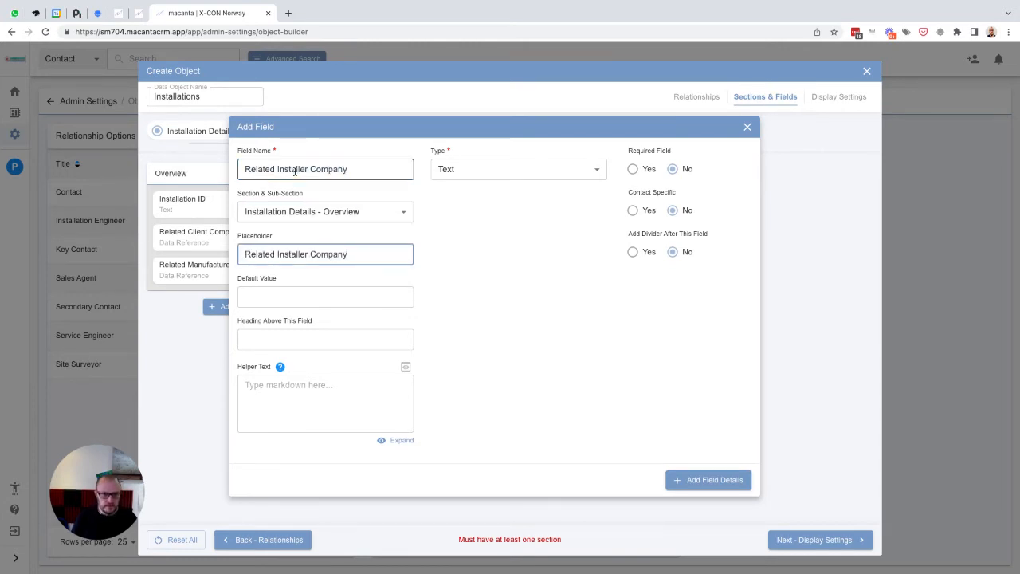
- Make Related Installer Company a Data Reference field referencing Company Name, and add the field
{"action": "left_click", "coordinate": [440, 166]}
{"action": "scroll", "coordinate": [514, 295], "scroll_direction": "down", "scroll_amount": 2}
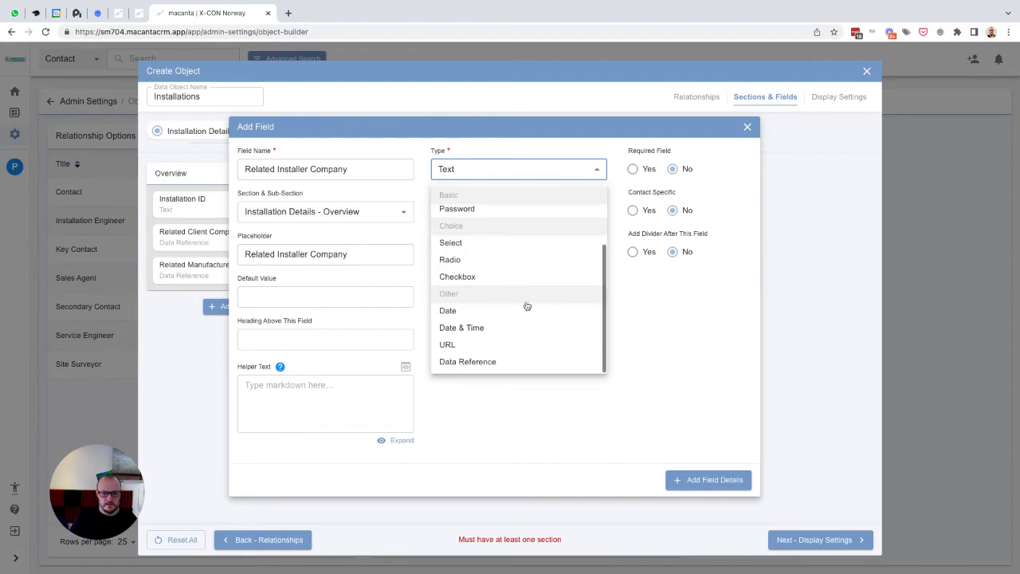
{"action": "left_click", "coordinate": [475, 363]}
{"action": "left_click", "coordinate": [473, 212]}
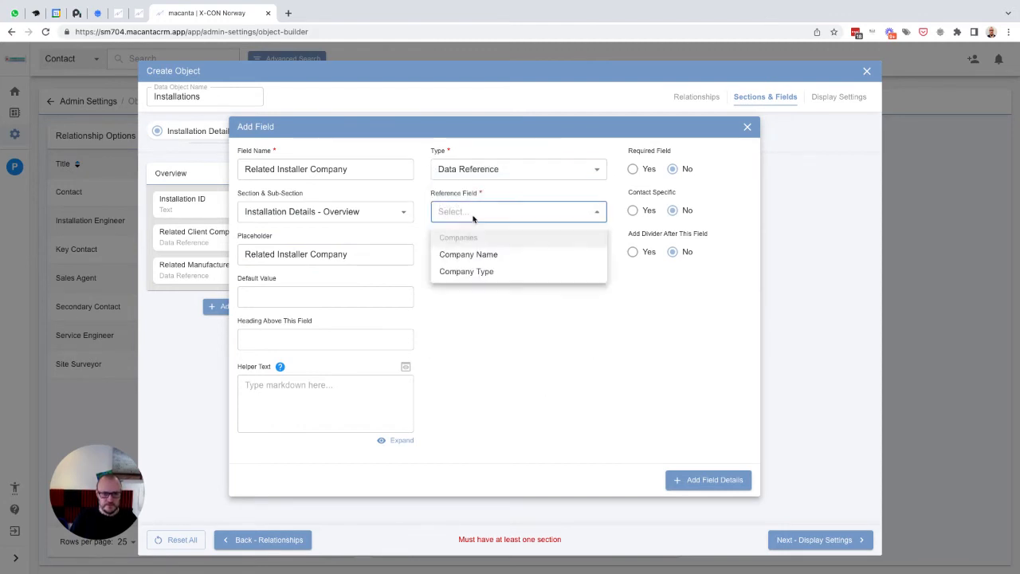
{"action": "left_click", "coordinate": [490, 254]}
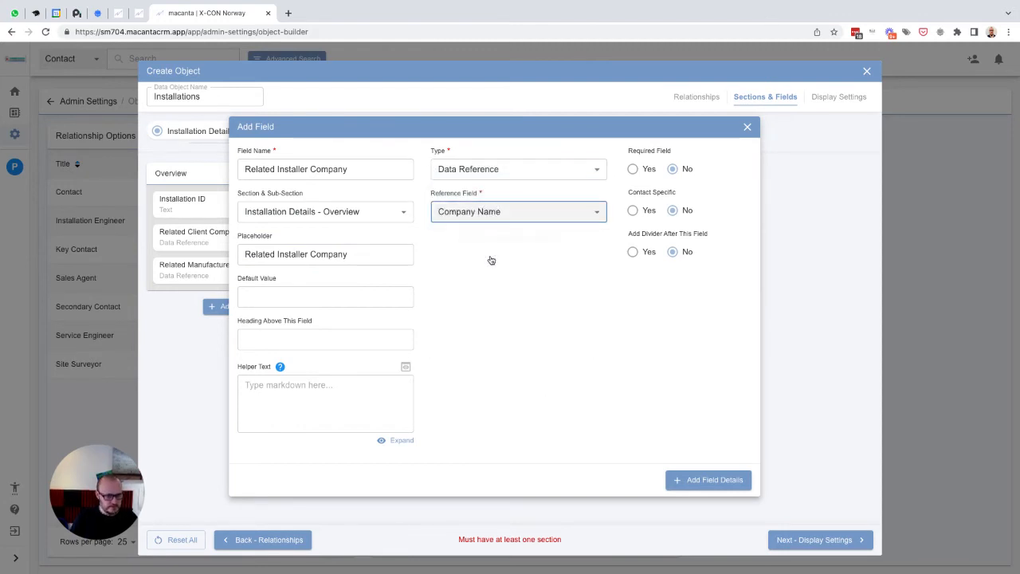
{"action": "left_click", "coordinate": [690, 481]}
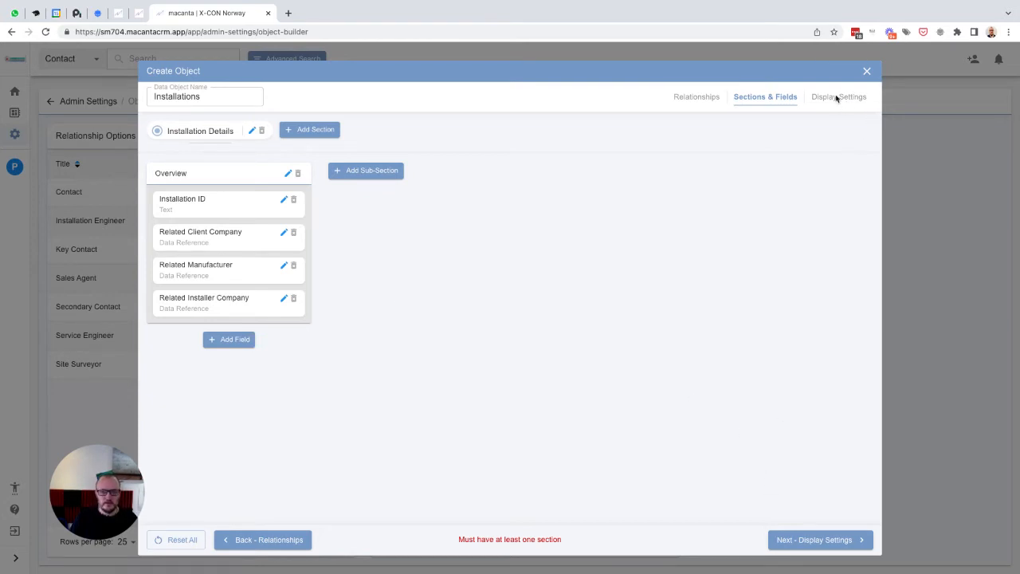
- Add all four Installation Details fields as table columns in display settings and create the Installations object
{"action": "left_click", "coordinate": [806, 540]}
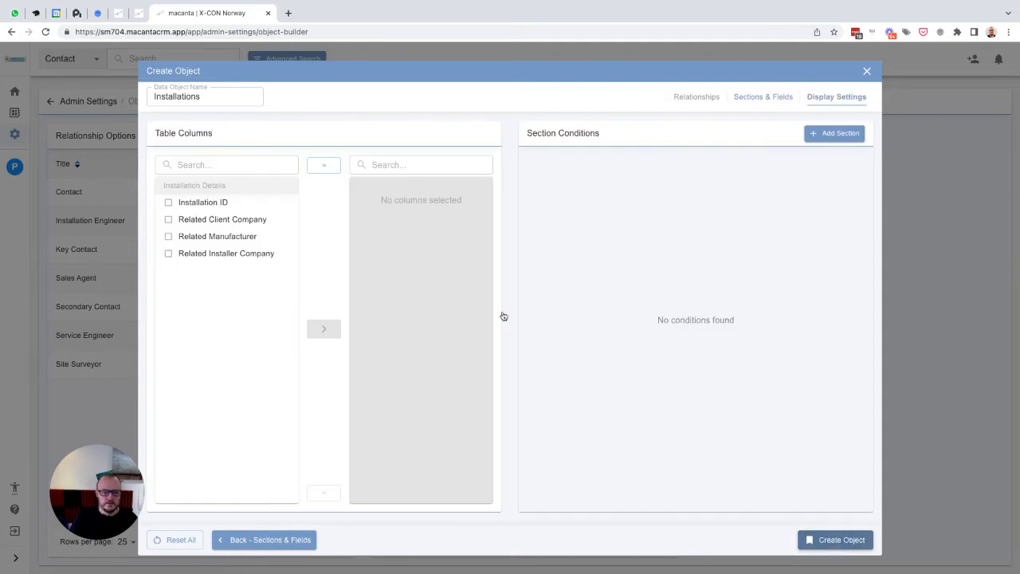
{"action": "left_click", "coordinate": [204, 203]}
{"action": "left_click", "coordinate": [212, 220]}
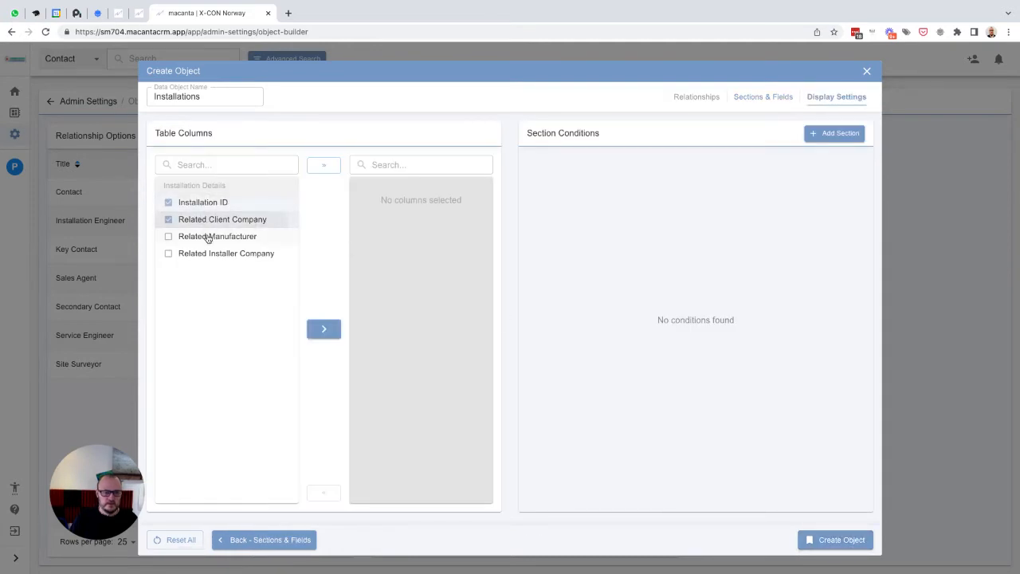
{"action": "left_click", "coordinate": [207, 237]}
{"action": "left_click", "coordinate": [210, 253]}
{"action": "left_click", "coordinate": [322, 328]}
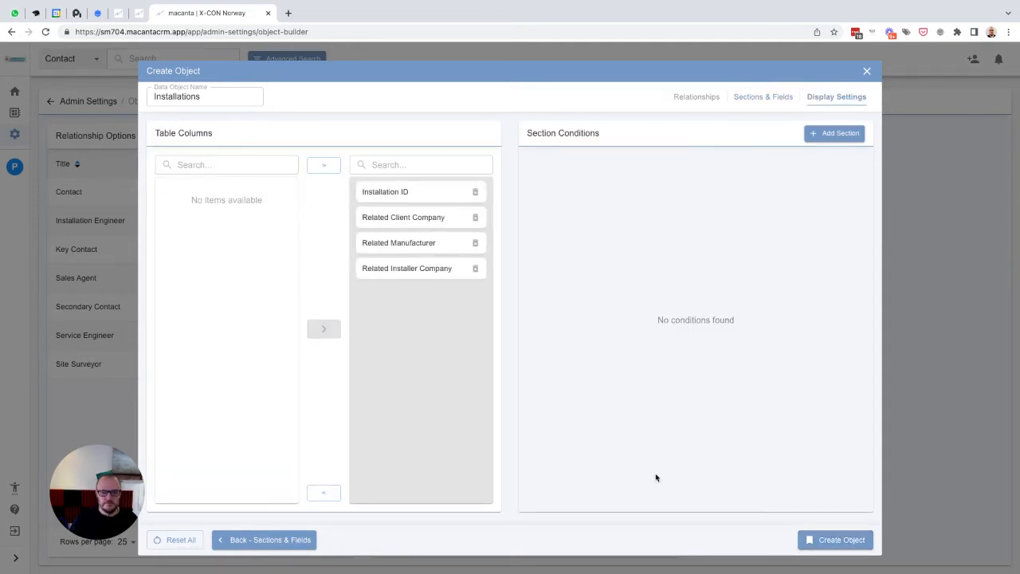
{"action": "left_click", "coordinate": [828, 543]}
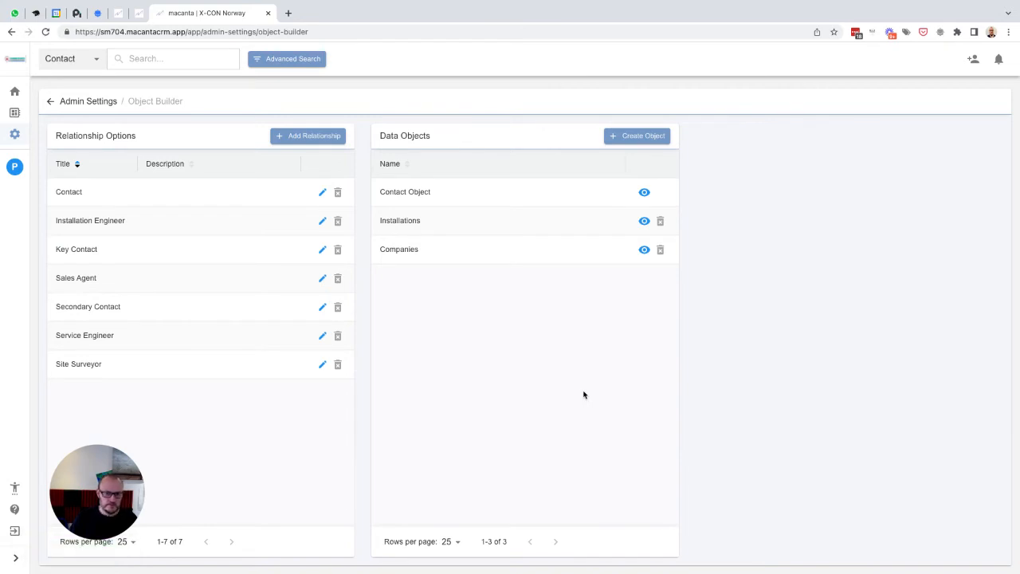
- Start a new data object with Key Contact, Service Engineer and Sales Agent relationships
{"action": "left_click", "coordinate": [638, 137]}
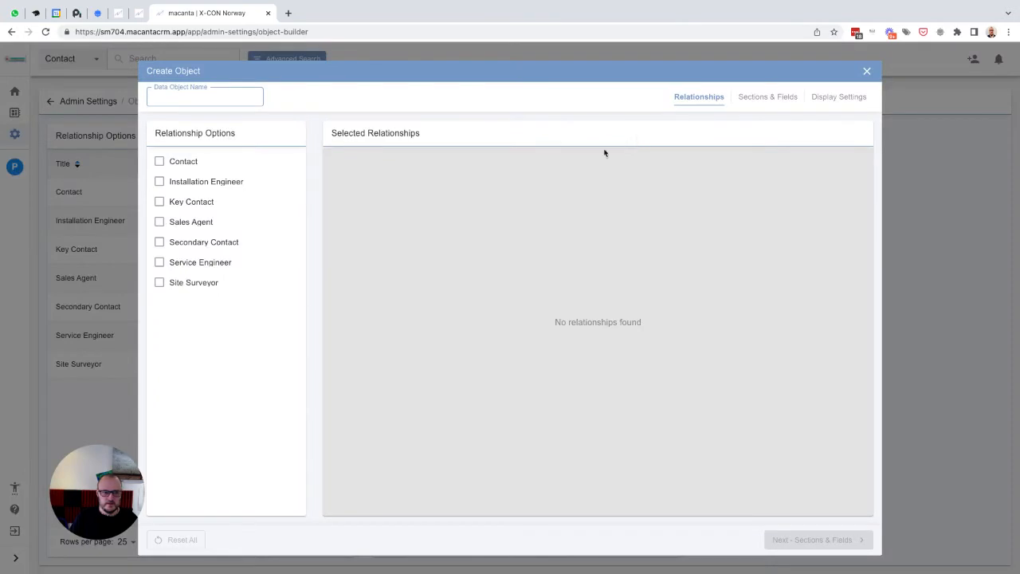
{"action": "left_click", "coordinate": [194, 204]}
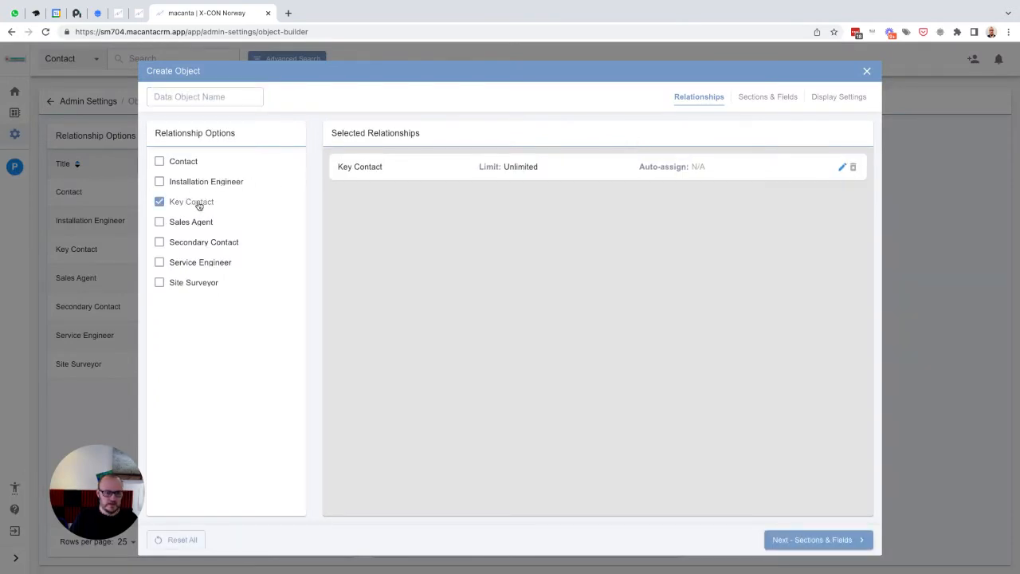
{"action": "left_click", "coordinate": [188, 264]}
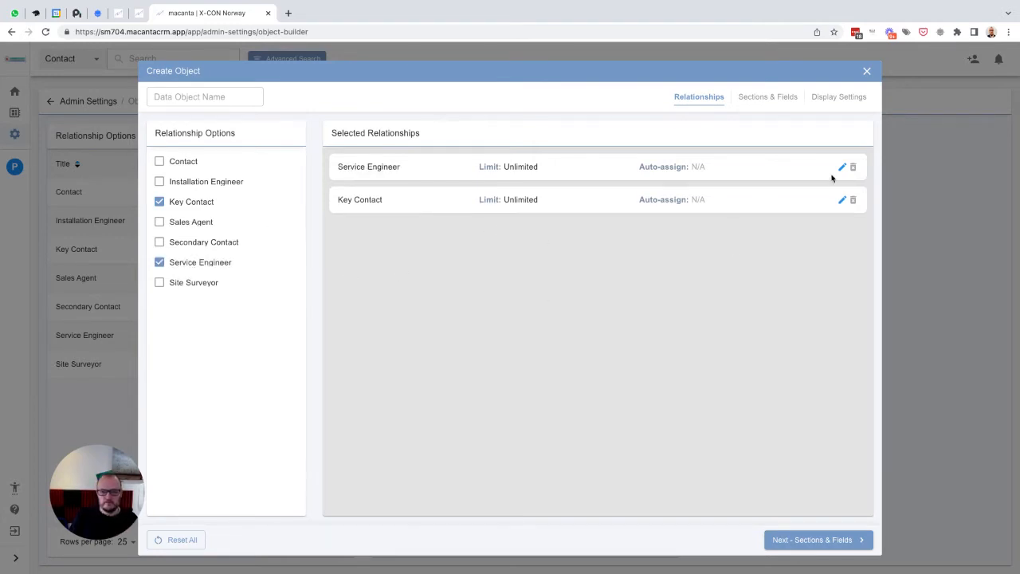
{"action": "left_click", "coordinate": [182, 224]}
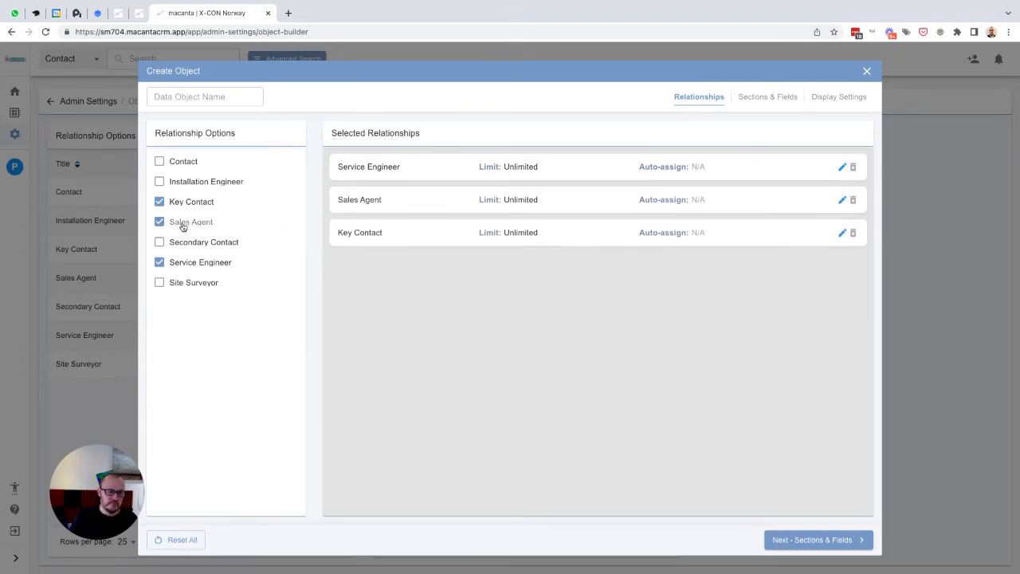
- Limit the Key Contact relationship to 1 and set its auto-assign option to Contact
{"action": "left_click", "coordinate": [841, 232]}
{"action": "left_click", "coordinate": [690, 275]}
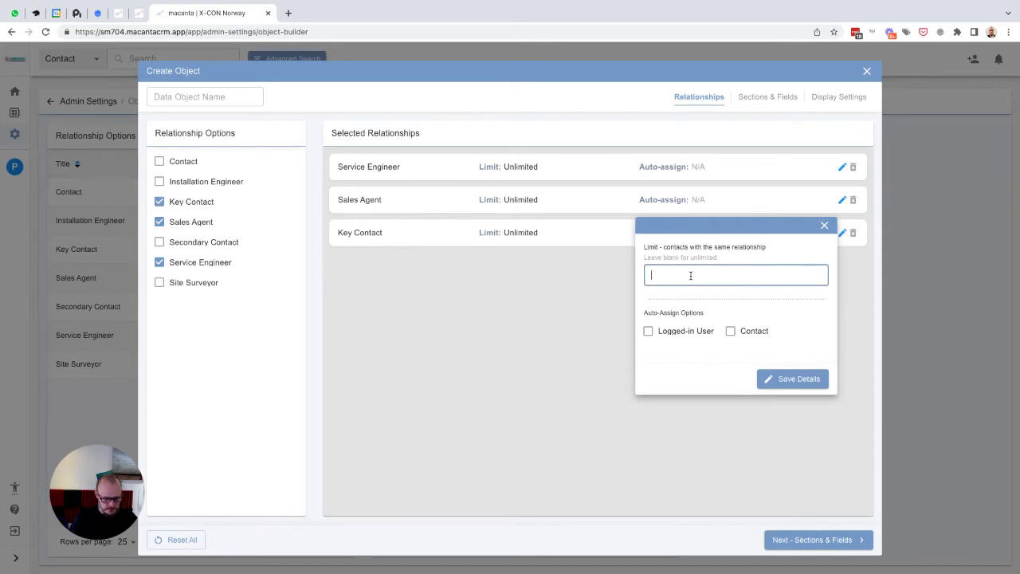
{"action": "left_click", "coordinate": [674, 333]}
{"action": "left_click", "coordinate": [782, 378]}
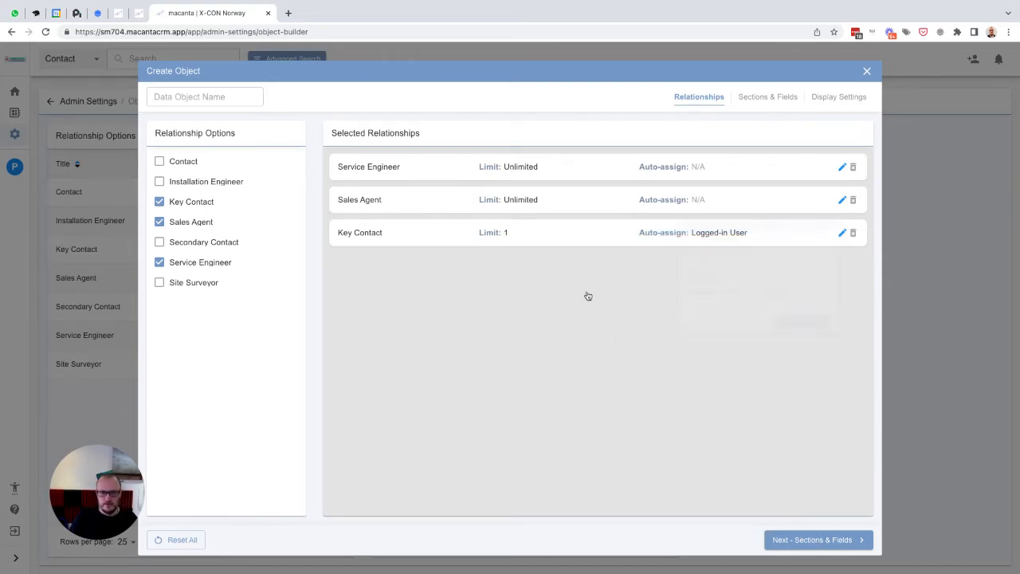
{"action": "left_click", "coordinate": [842, 232]}
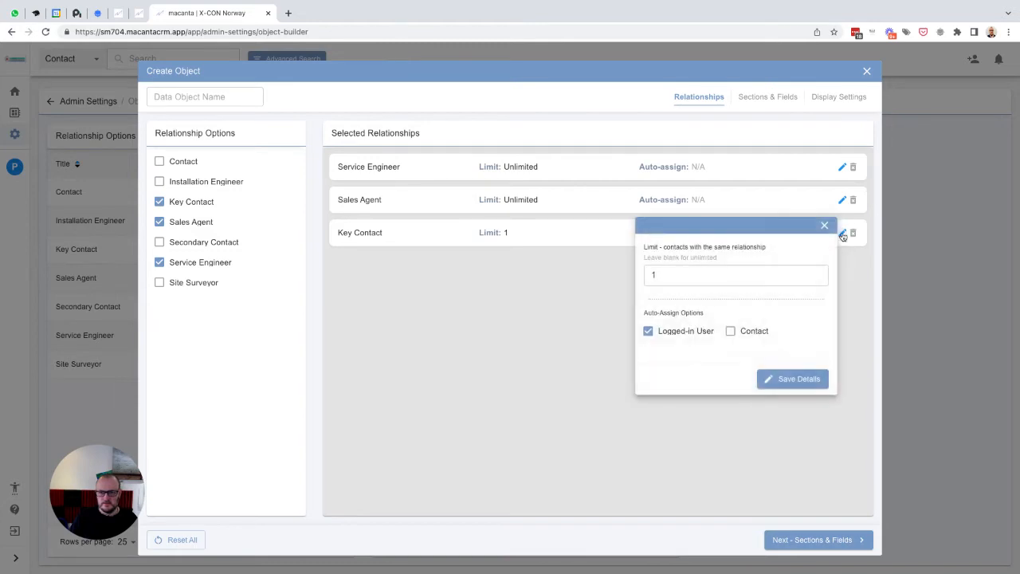
{"action": "left_click", "coordinate": [731, 331]}
{"action": "left_click", "coordinate": [673, 333]}
{"action": "left_click", "coordinate": [788, 381]}
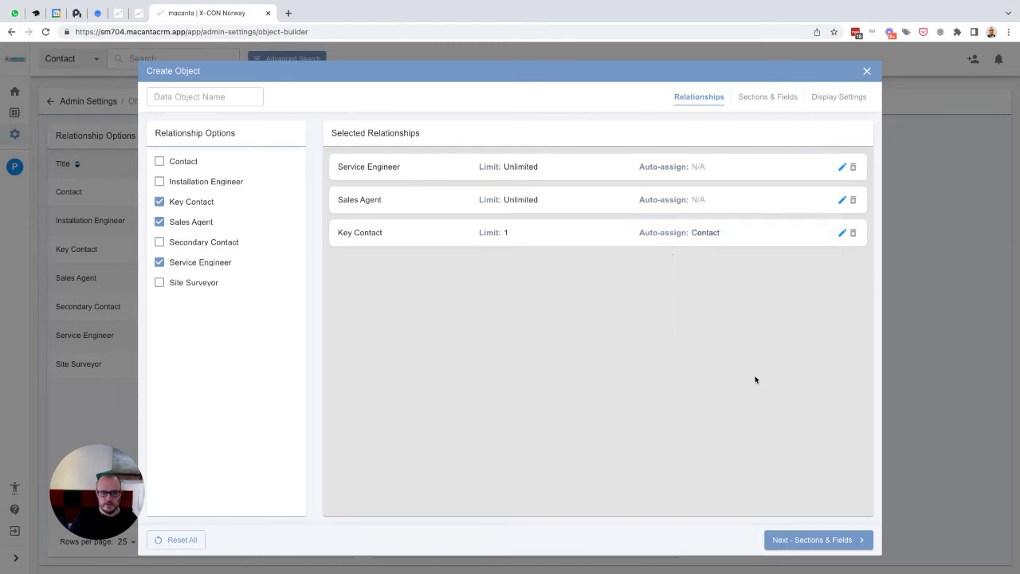
- Limit the Sales Agent relationship to 1 and set it to auto-assign the Logged-in User
{"action": "left_click", "coordinate": [841, 200]}
{"action": "left_click", "coordinate": [706, 237]}
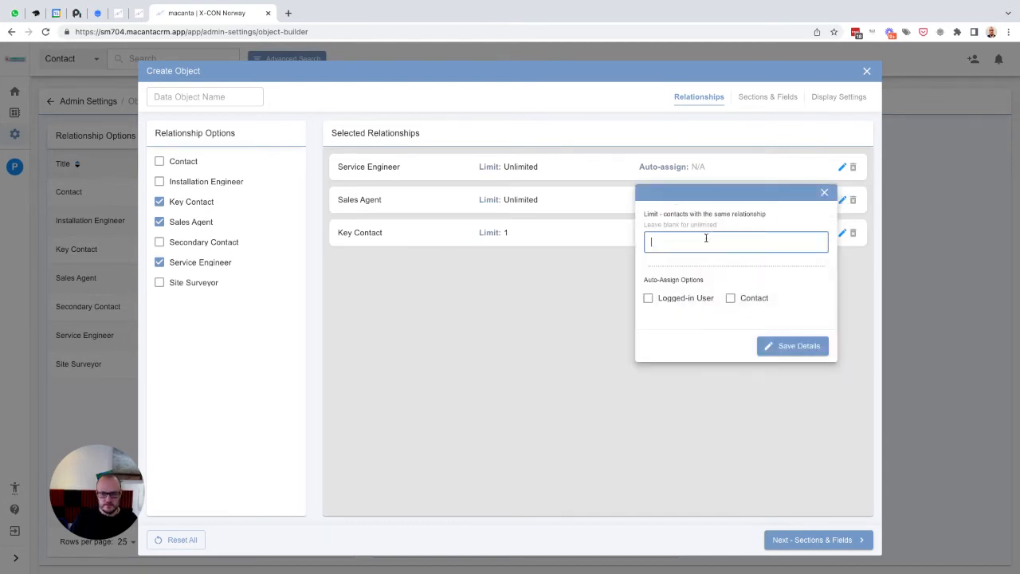
{"action": "type", "text": "1"}
{"action": "left_click", "coordinate": [678, 297]}
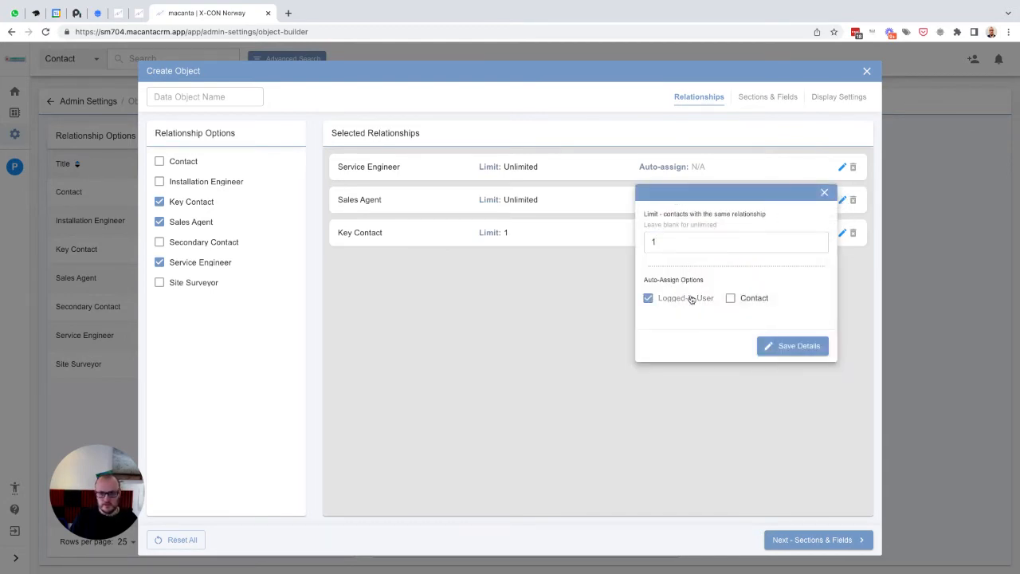
{"action": "left_click", "coordinate": [786, 346]}
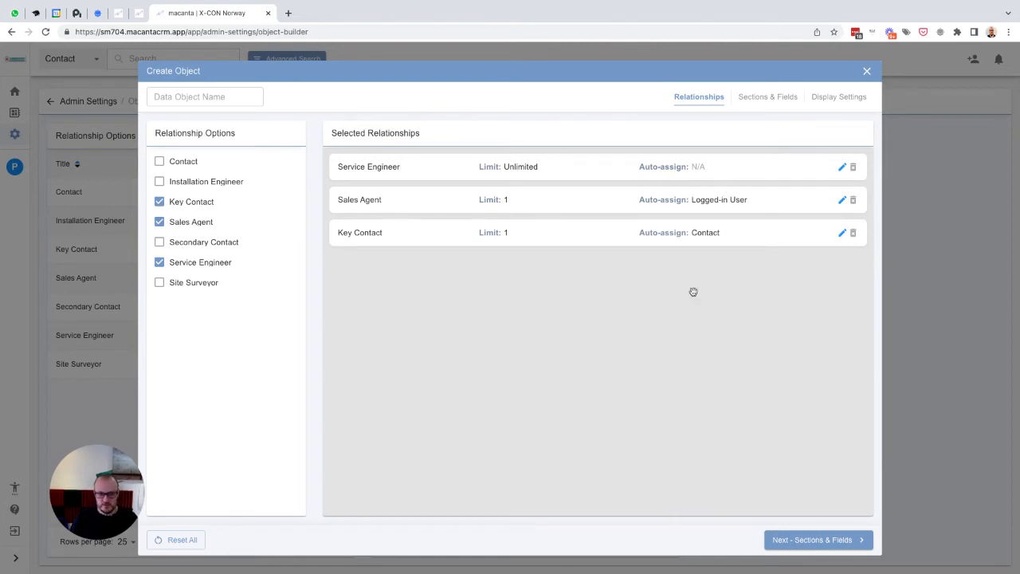
- Name the new data object Service Visits and add a section called Service Details
{"action": "left_click", "coordinate": [805, 542]}
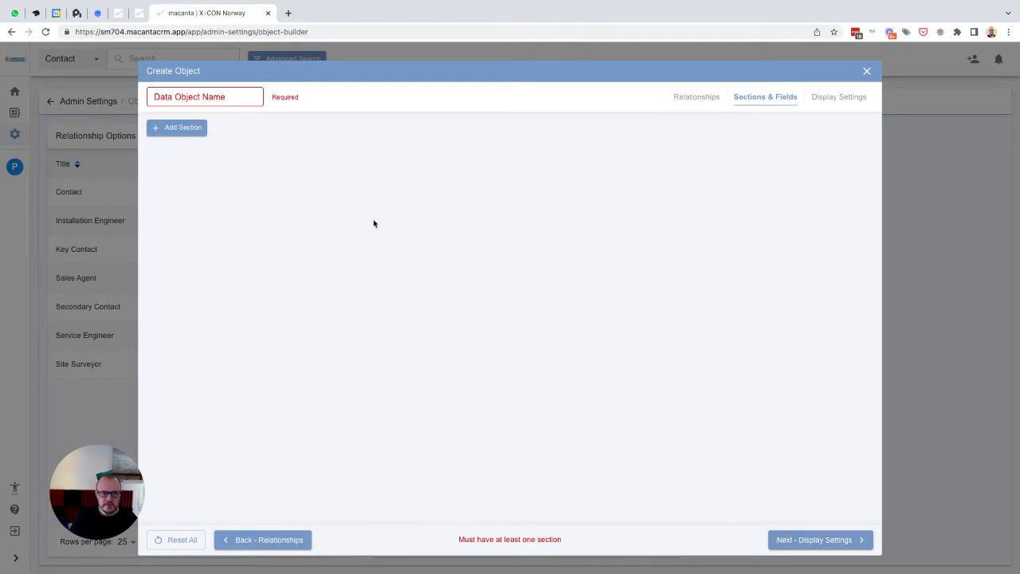
{"action": "left_click", "coordinate": [234, 96]}
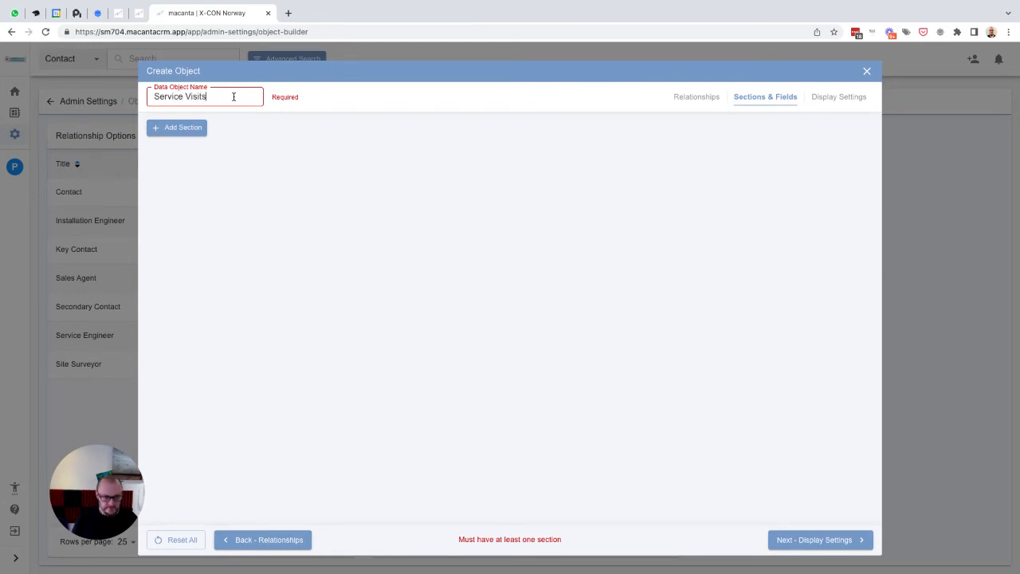
{"action": "left_click", "coordinate": [187, 129]}
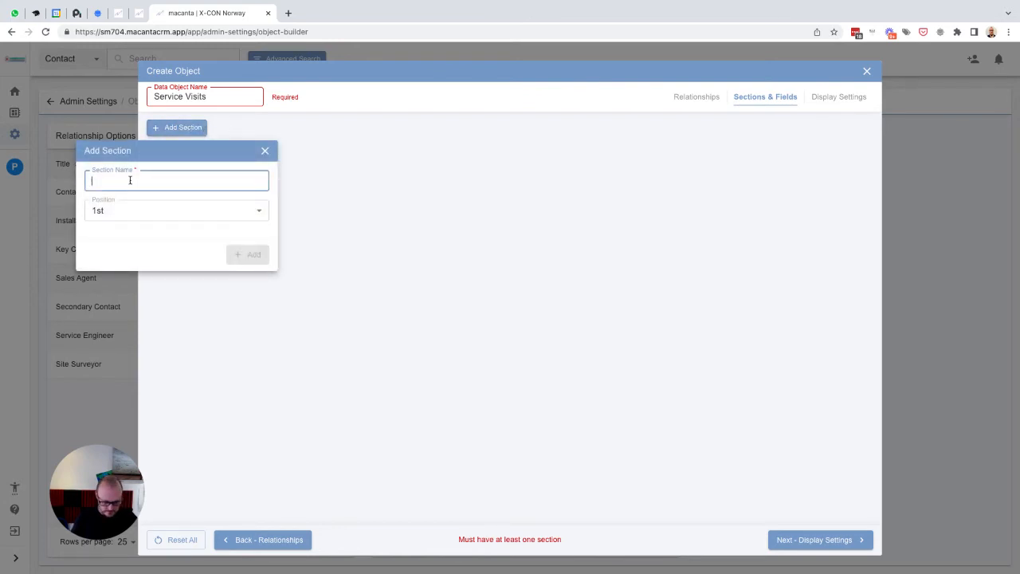
{"action": "type", "text": "Service D"}
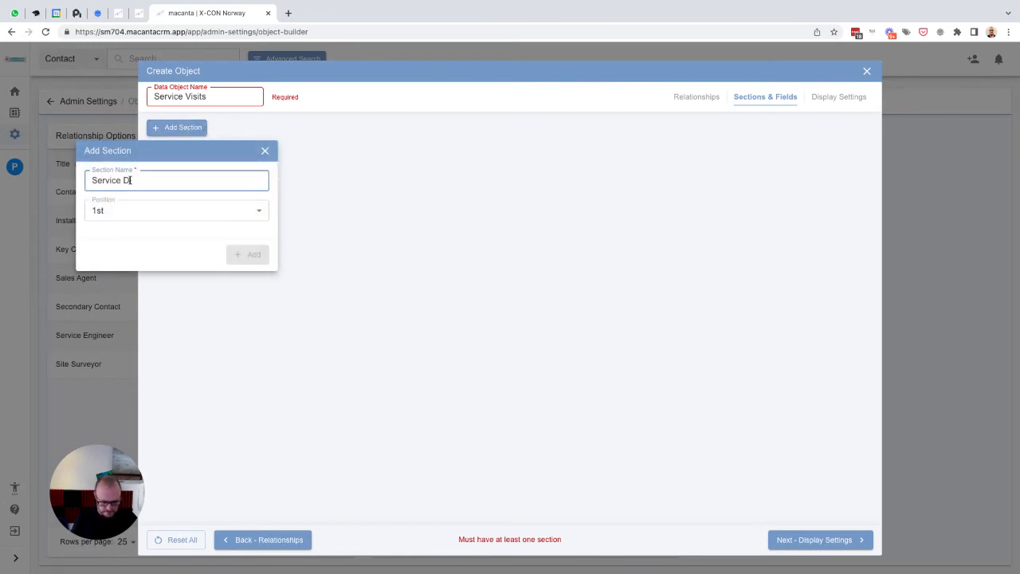
{"action": "type", "text": "etails"}
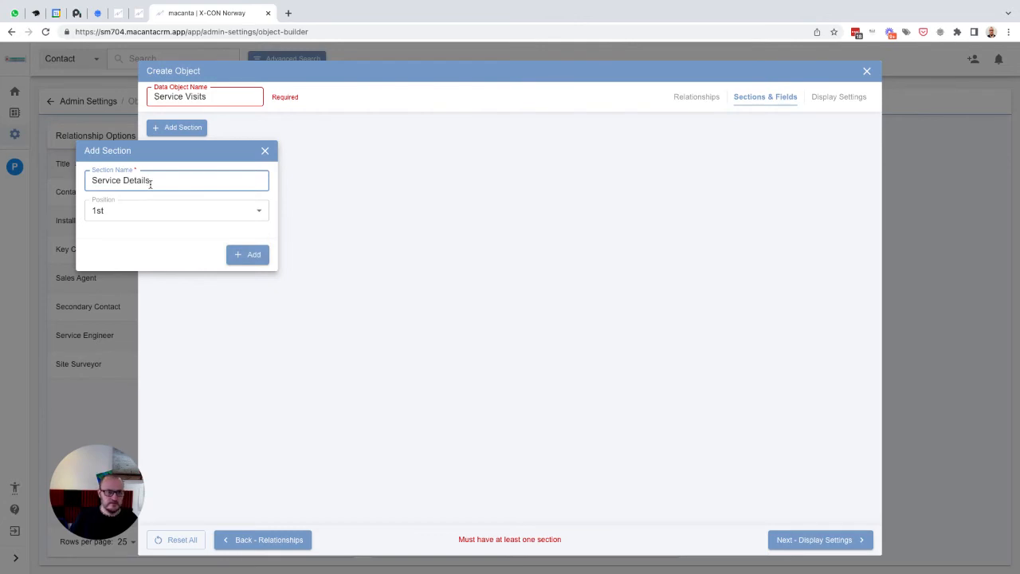
{"action": "left_click", "coordinate": [239, 255]}
- Add an Overview sub-section to the Service Details section
{"action": "left_click", "coordinate": [216, 176]}
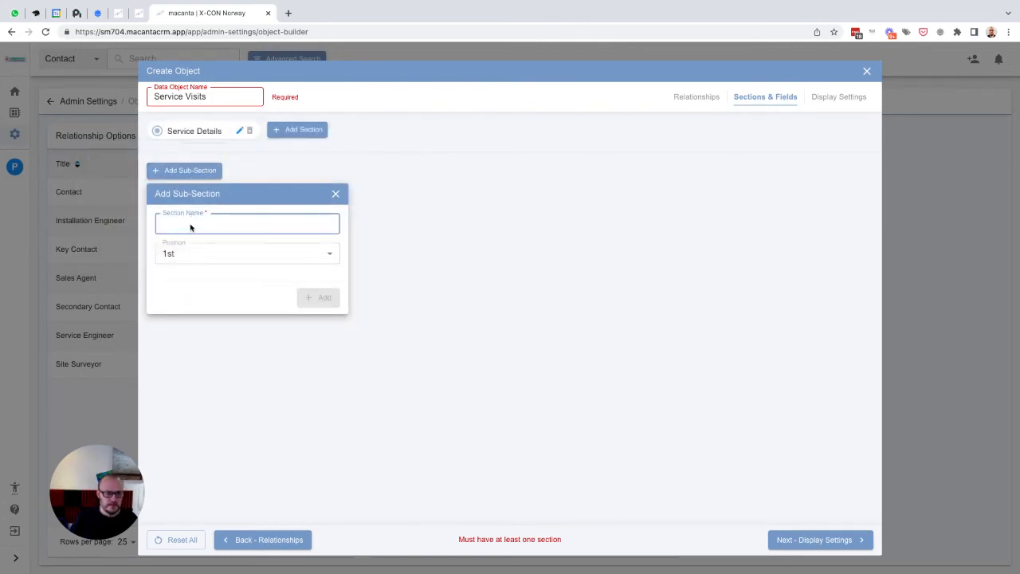
{"action": "type", "text": "Overview"}
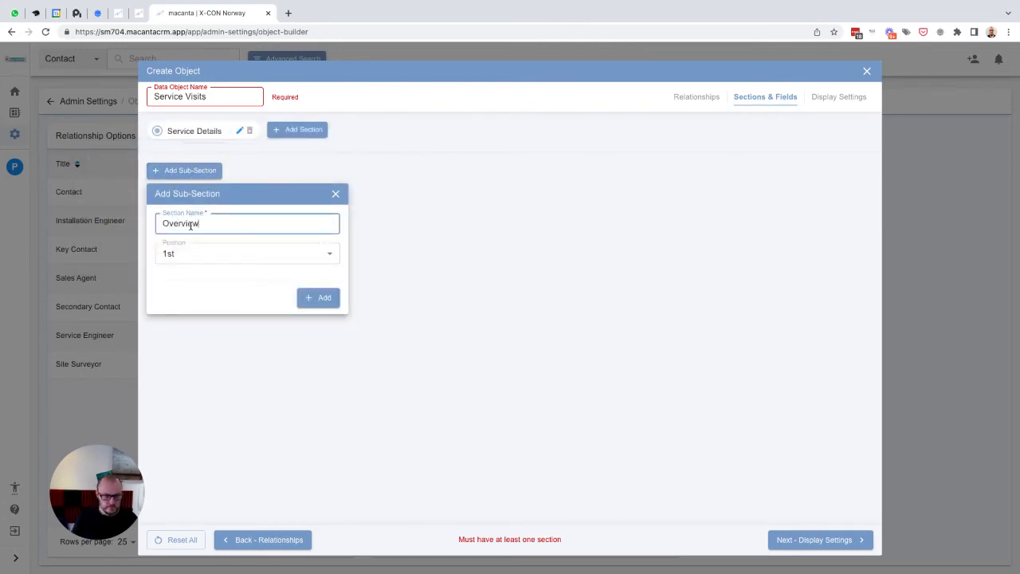
{"action": "left_click", "coordinate": [315, 299]}
- Add a Service ID text field to the Overview sub-section, using Service ID as its placeholder
{"action": "left_click", "coordinate": [230, 204]}
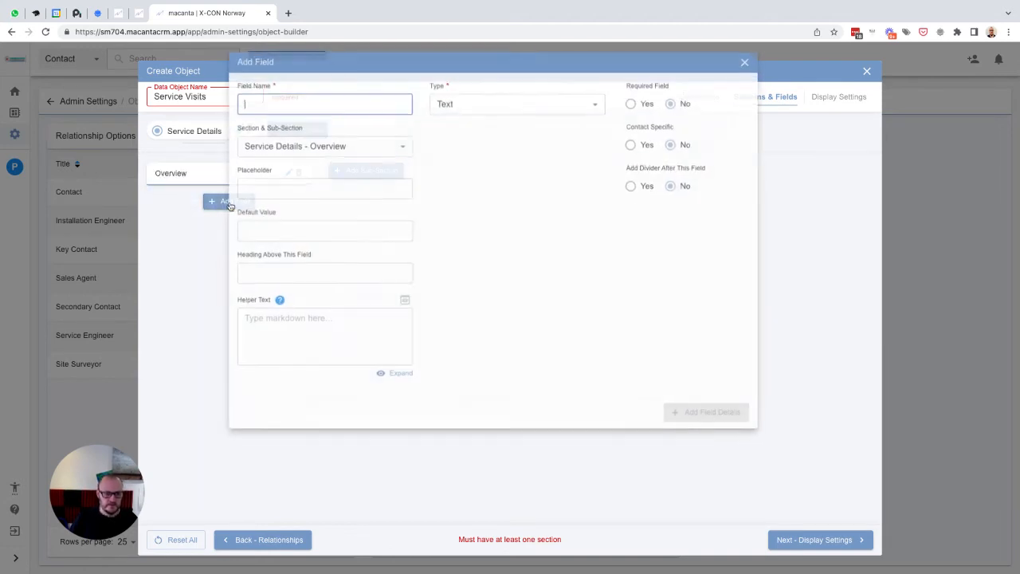
{"action": "type", "text": "S"}
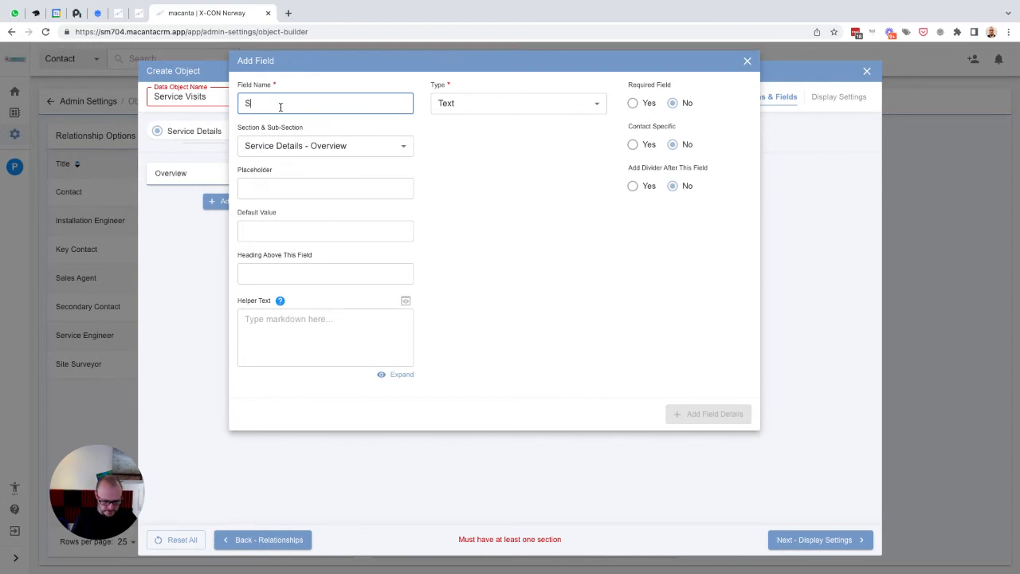
{"action": "type", "text": "ervice ID"}
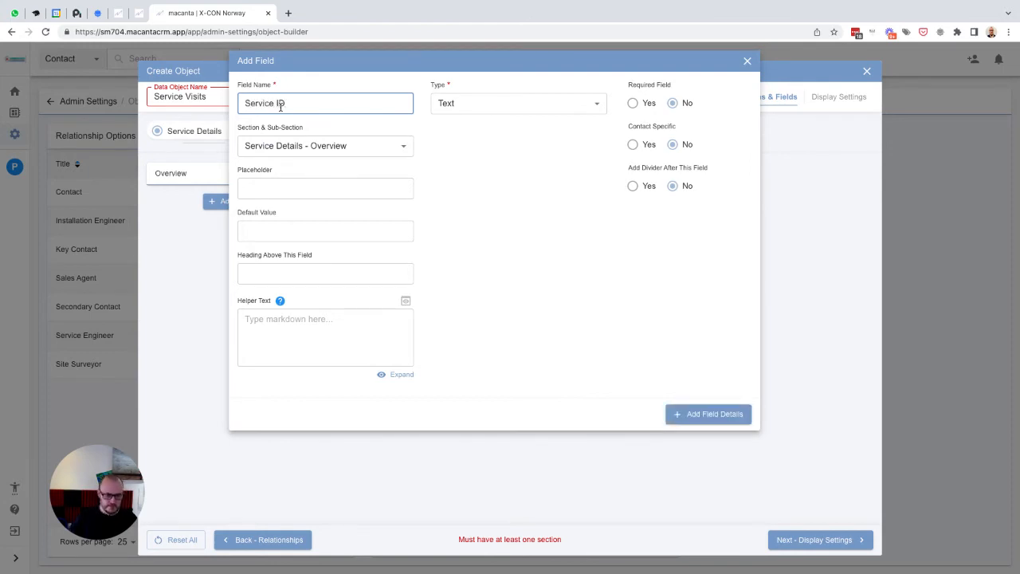
{"action": "key", "text": "ctrl+a"}
{"action": "key", "text": "ctrl+c"}
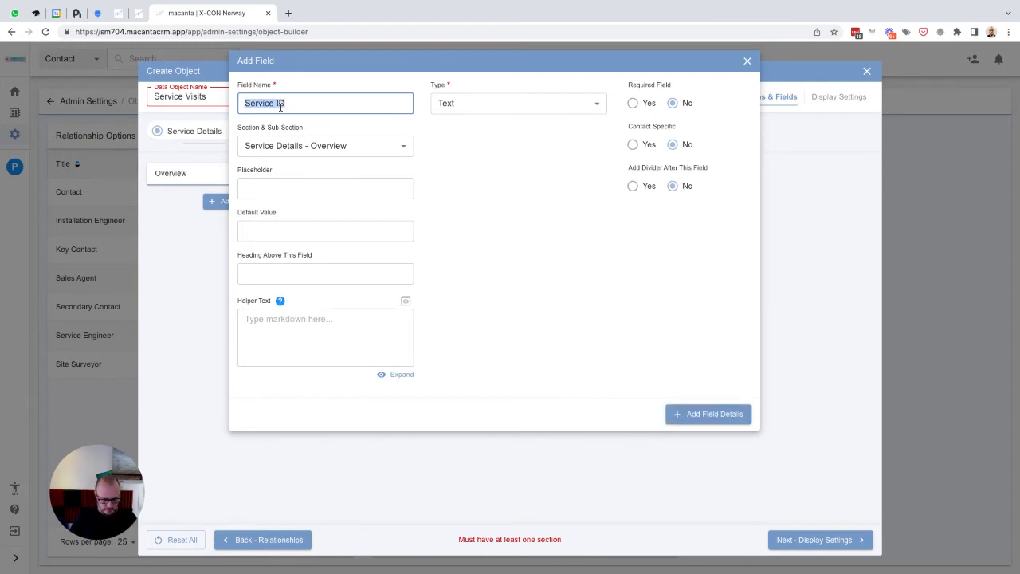
{"action": "key", "text": "Tab"}
{"action": "key", "text": "ctrl+v"}
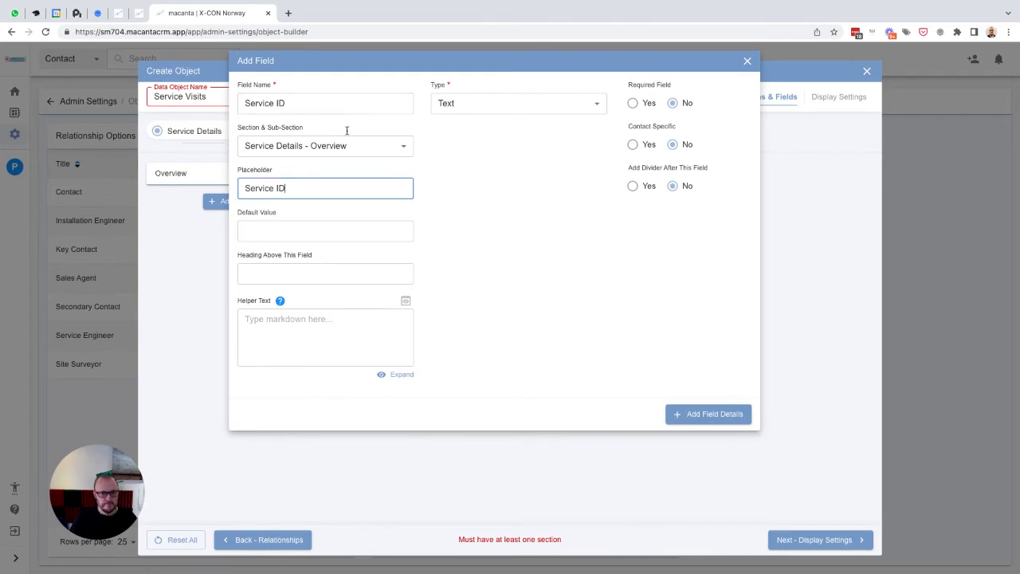
{"action": "left_click", "coordinate": [684, 415]}
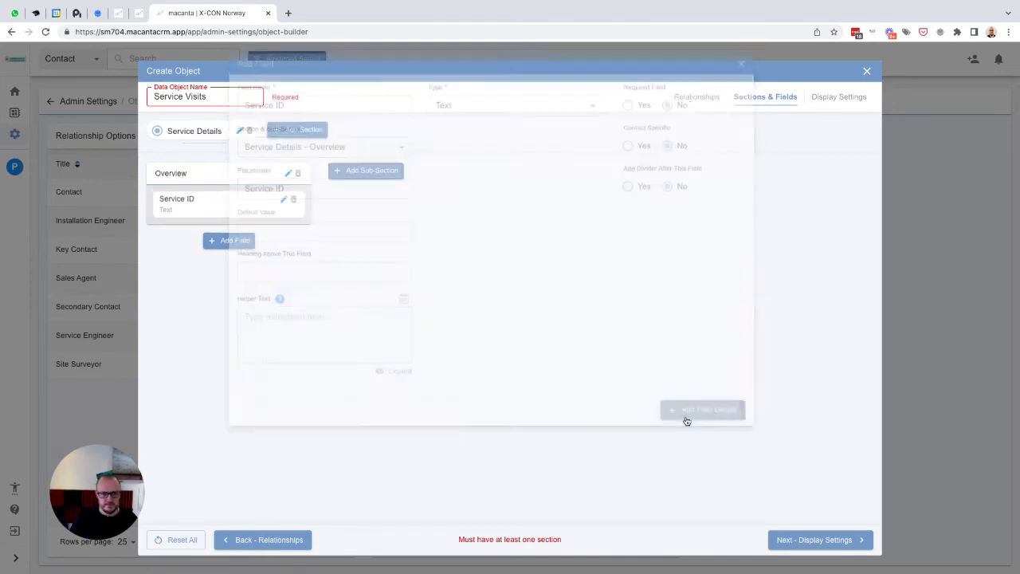
- Add a Related Service Company Data Reference field referencing Company Name, with a matching placeholder
{"action": "left_click", "coordinate": [212, 240]}
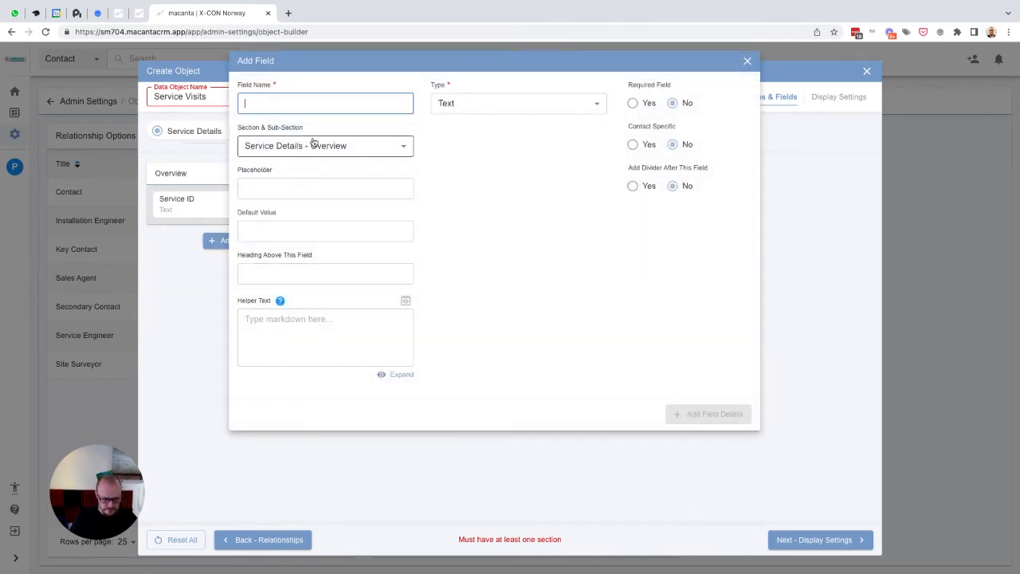
{"action": "type", "text": "Related Se"}
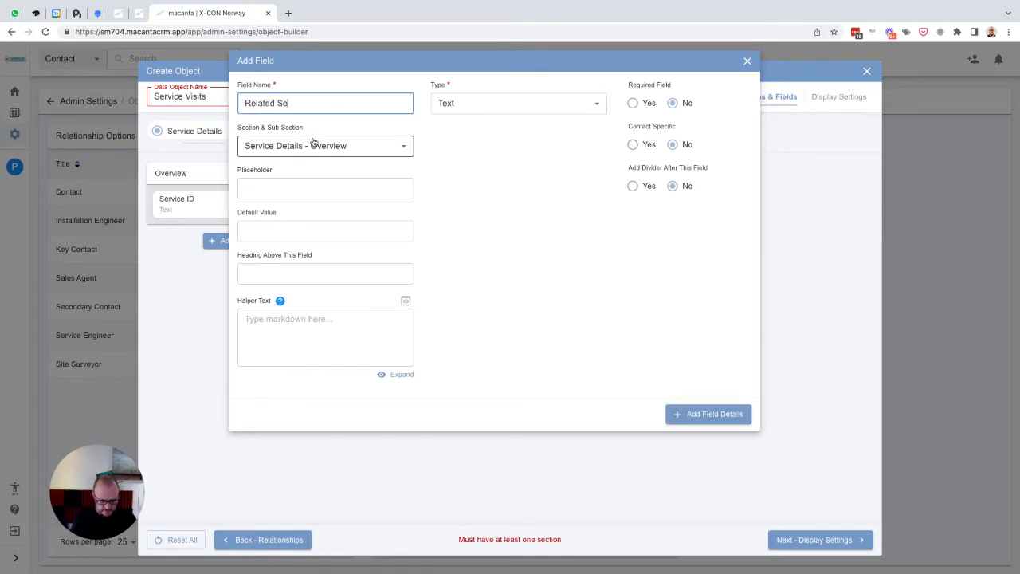
{"action": "type", "text": "rvice Company"}
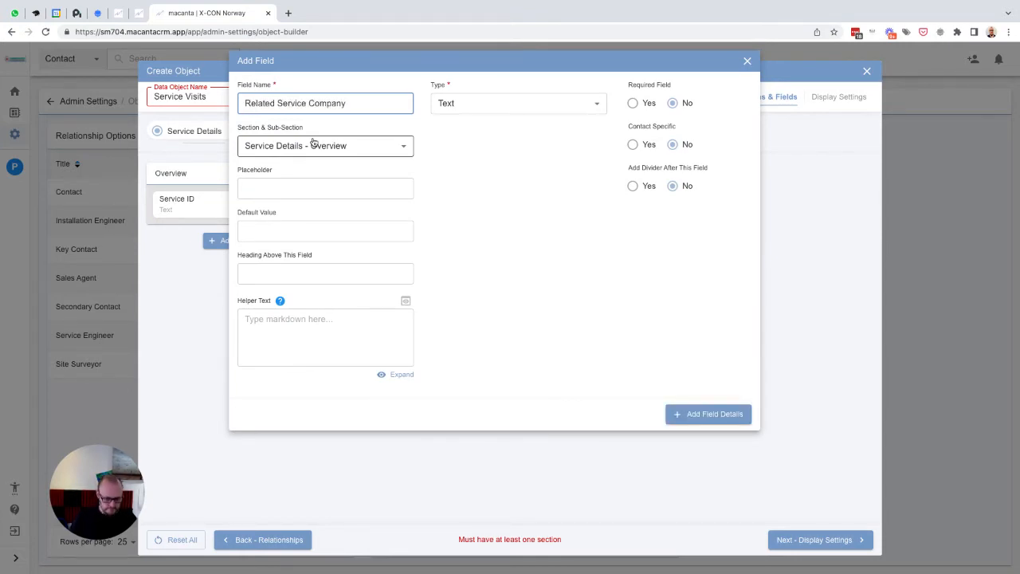
{"action": "key", "text": "ctrl+a"}
{"action": "key", "text": "ctrl+c"}
{"action": "key", "text": "Tab"}
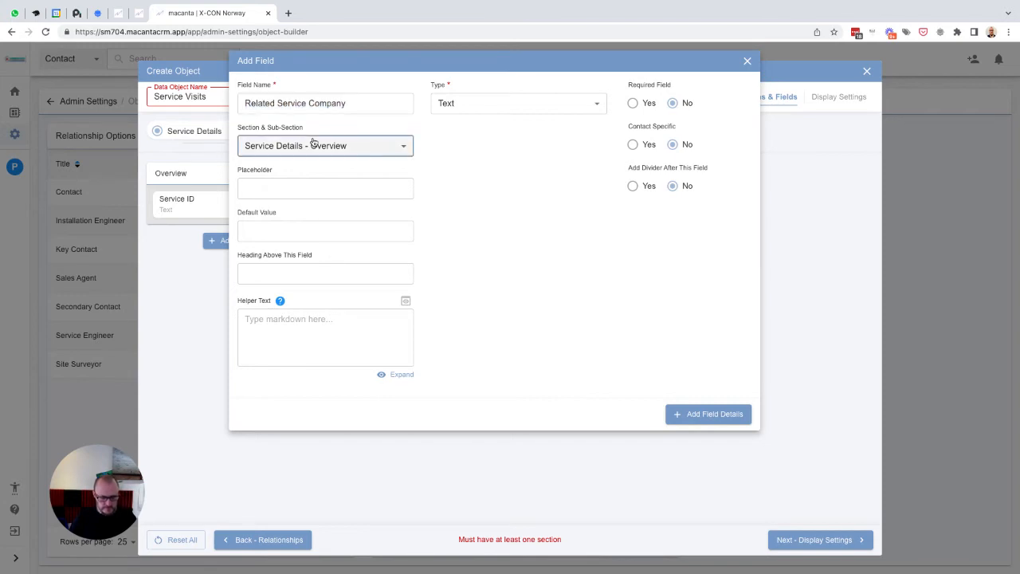
{"action": "left_click", "coordinate": [330, 189]}
{"action": "key", "text": "ctrl+v"}
{"action": "left_click", "coordinate": [486, 104]}
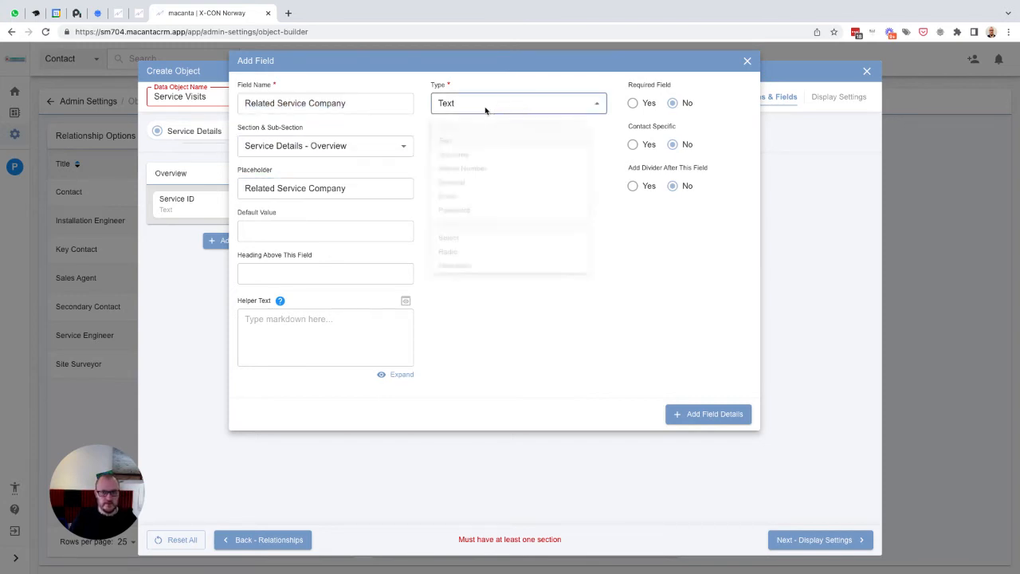
{"action": "scroll", "coordinate": [500, 270], "scroll_direction": "down", "scroll_amount": 3}
{"action": "left_click", "coordinate": [483, 297]}
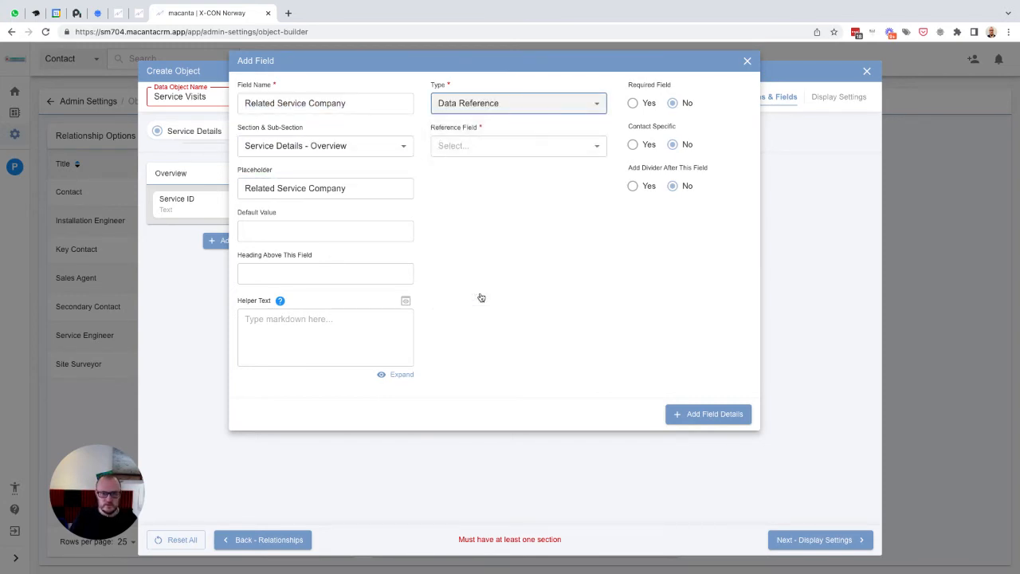
{"action": "left_click", "coordinate": [487, 146]}
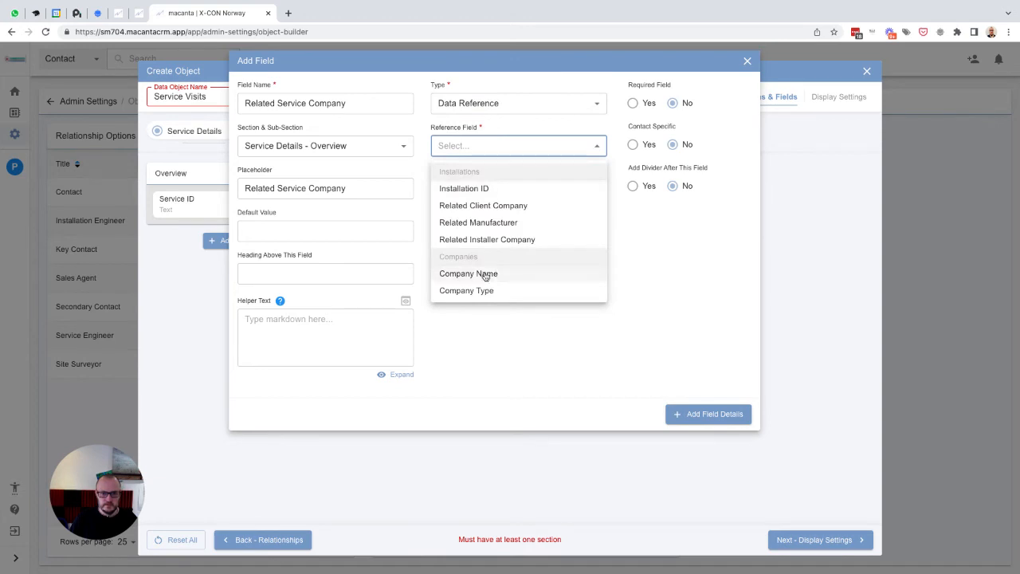
{"action": "left_click", "coordinate": [485, 274]}
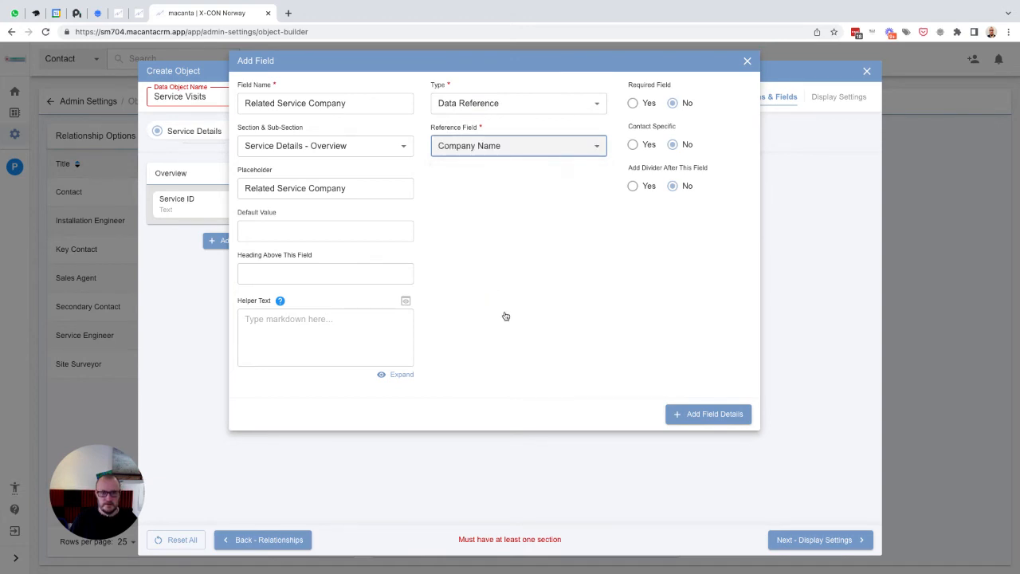
{"action": "left_click", "coordinate": [709, 414]}
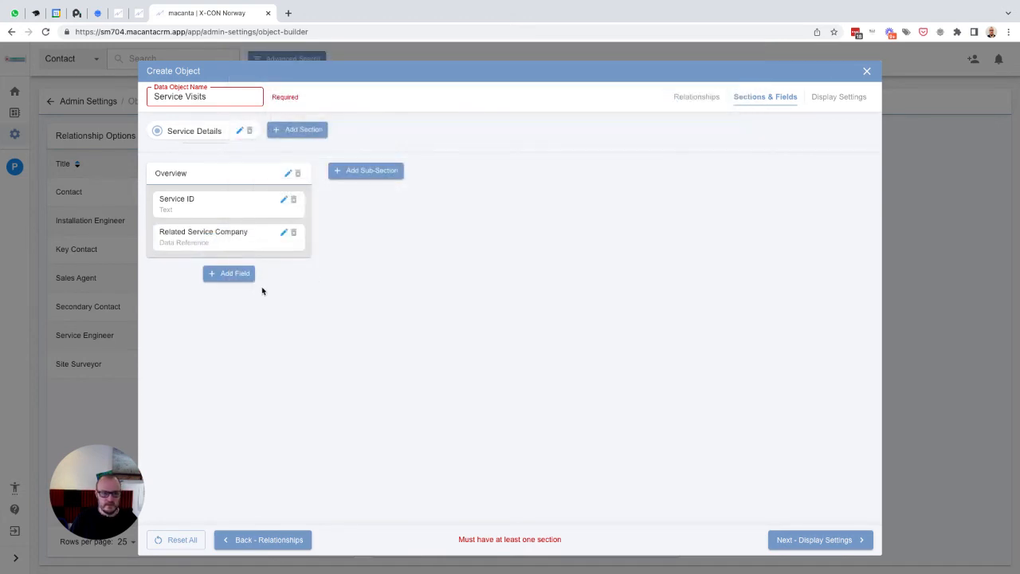
- Add a Related Installation ID Data Reference field referencing Installation ID, with a matching placeholder
{"action": "left_click", "coordinate": [235, 273]}
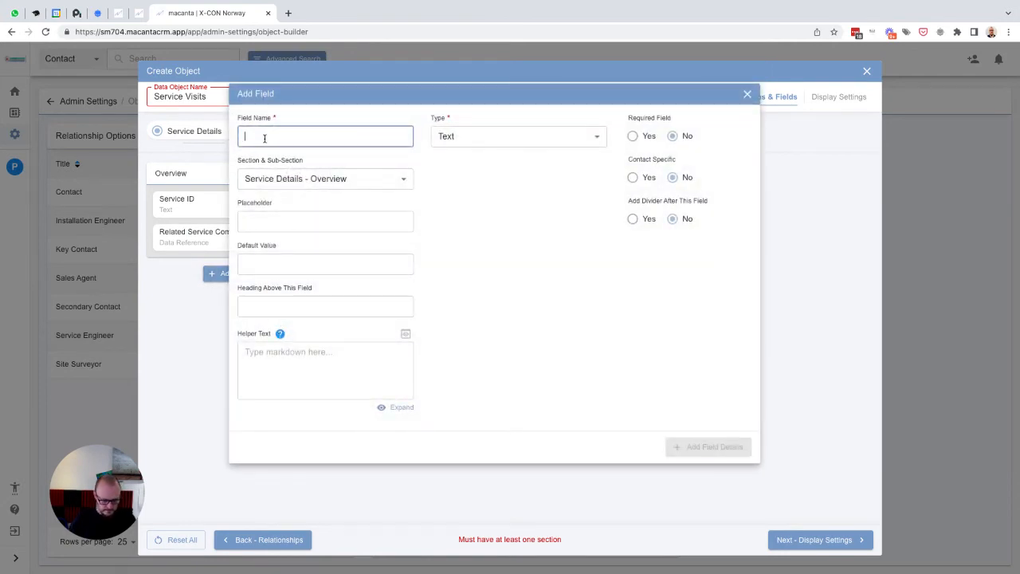
{"action": "type", "text": "Related Installa"}
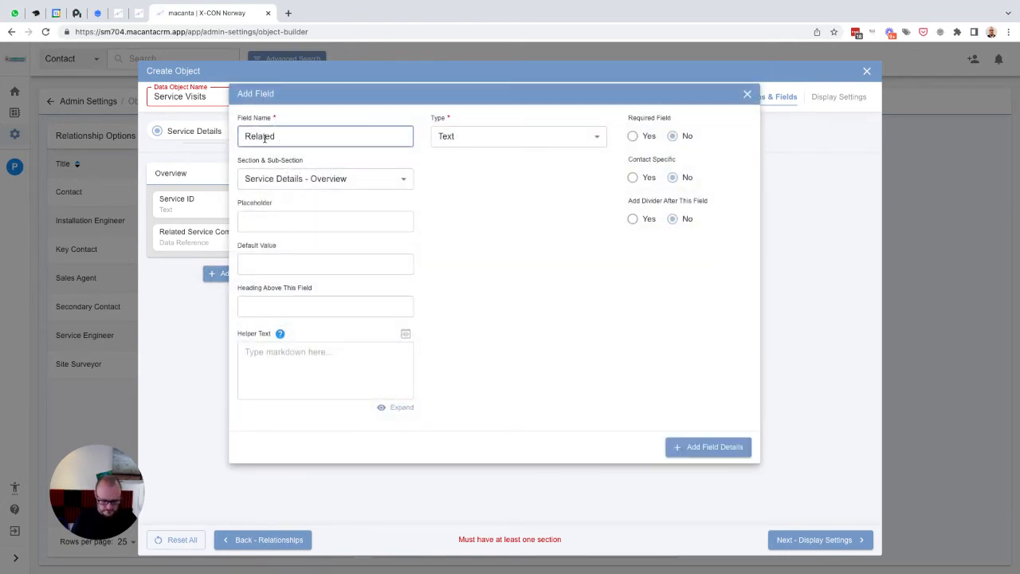
{"action": "type", "text": "tion ID"}
{"action": "key", "text": "ctrl+a"}
{"action": "key", "text": "ctrl+c"}
{"action": "key", "text": "Tab"}
{"action": "key", "text": "Tab"}
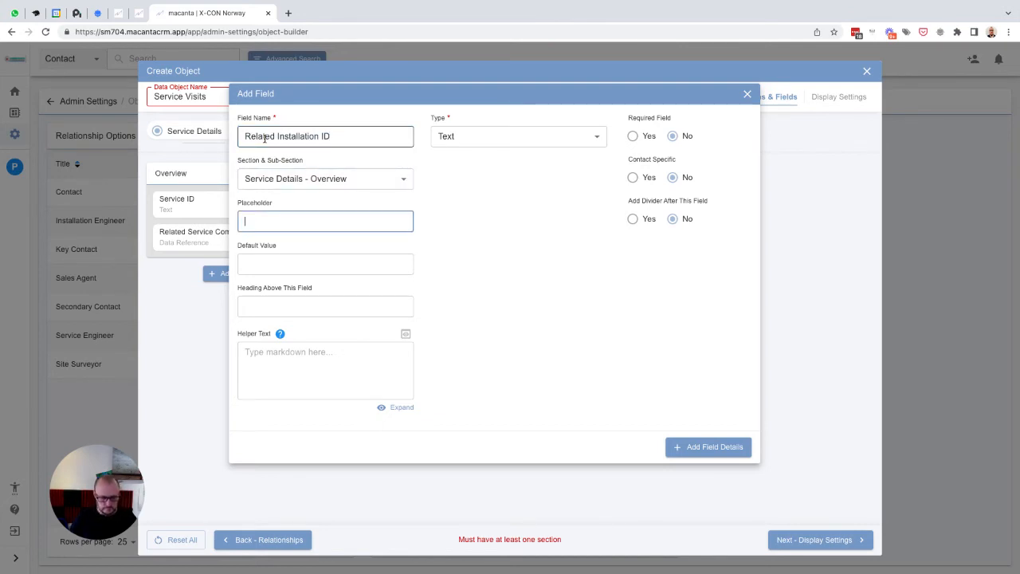
{"action": "key", "text": "ctrl+v"}
{"action": "left_click", "coordinate": [474, 151]}
{"action": "left_click", "coordinate": [485, 142]}
{"action": "scroll", "coordinate": [494, 245], "scroll_direction": "down", "scroll_amount": 3}
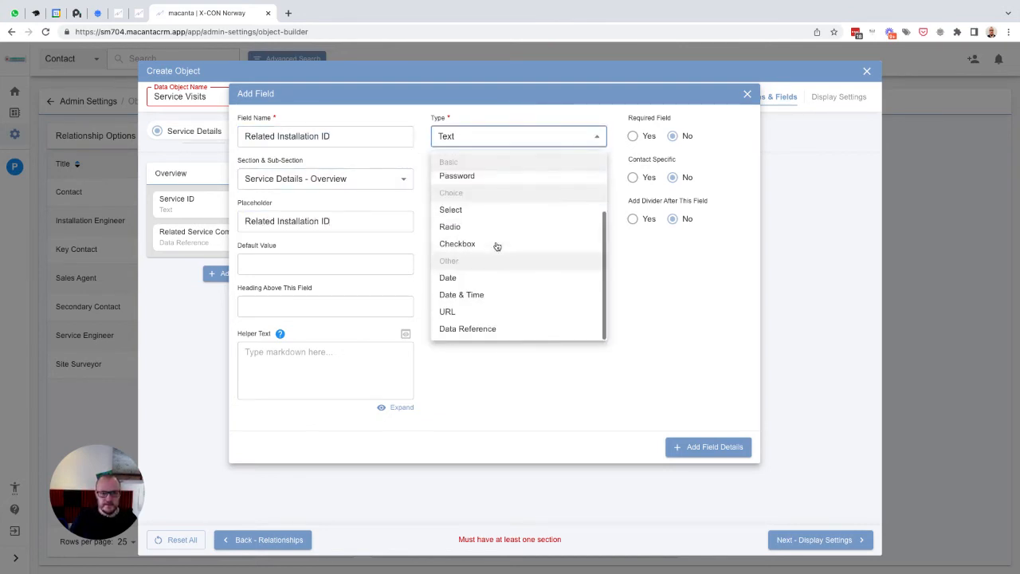
{"action": "left_click", "coordinate": [486, 328]}
{"action": "left_click", "coordinate": [484, 183]}
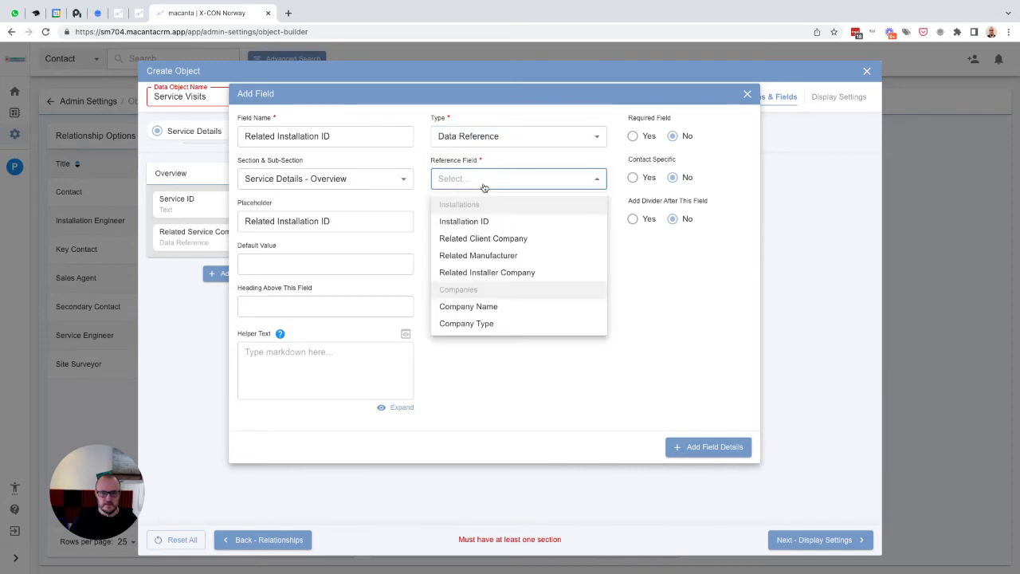
{"action": "left_click", "coordinate": [465, 221]}
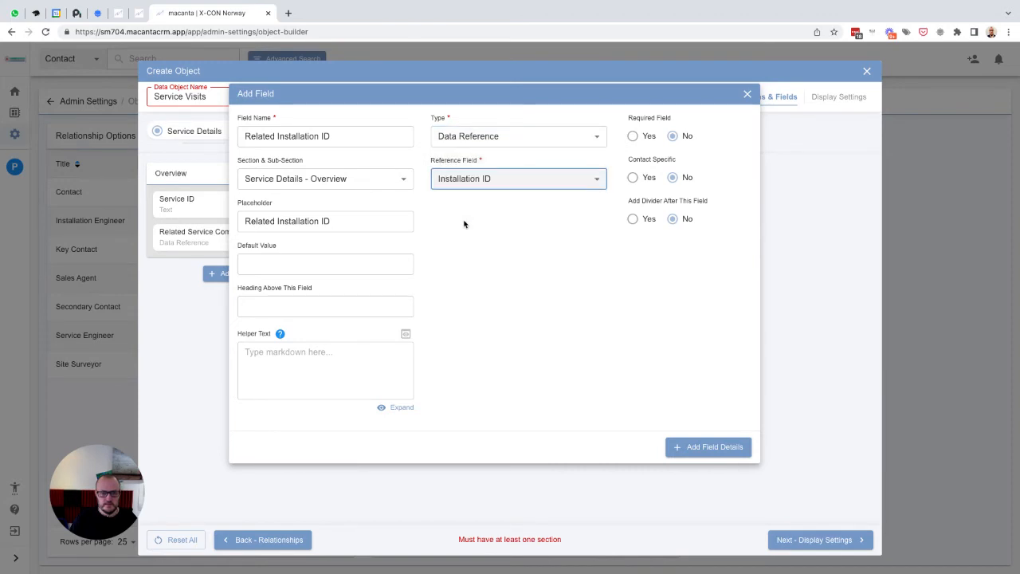
{"action": "left_click", "coordinate": [694, 448]}
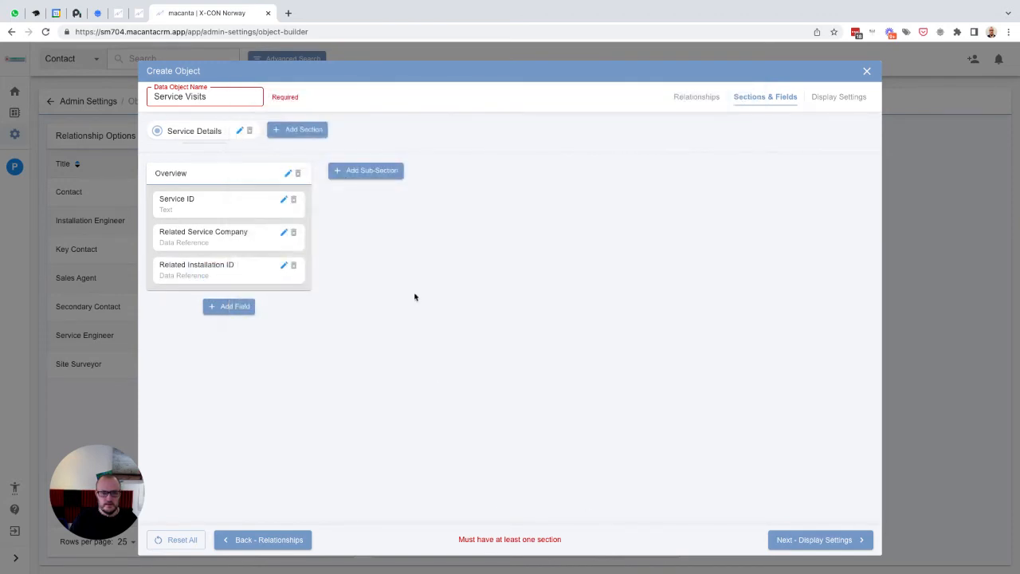
- Add a second sub-section named Status to the Service Details section
{"action": "left_click", "coordinate": [364, 173]}
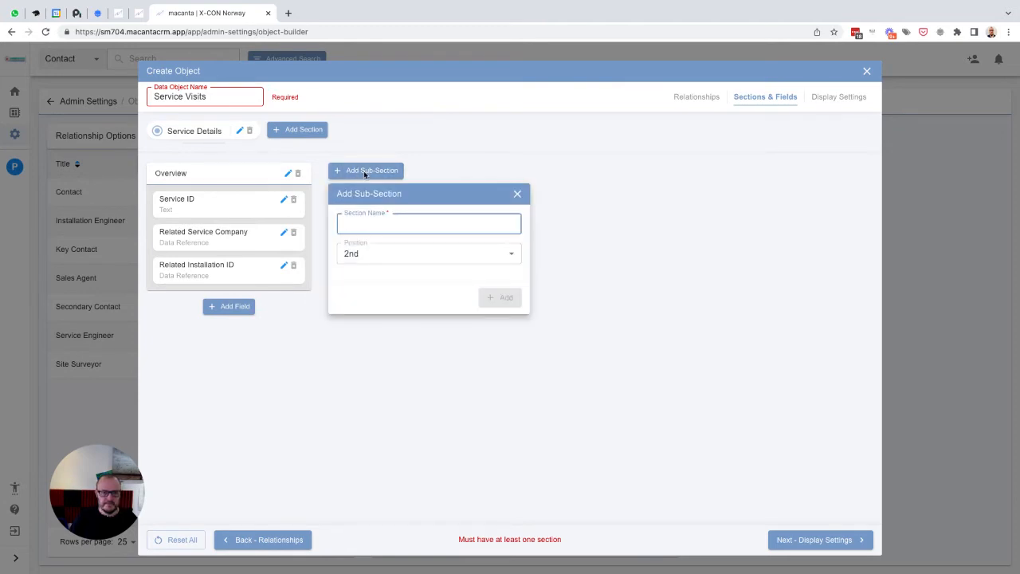
{"action": "type", "text": "S"}
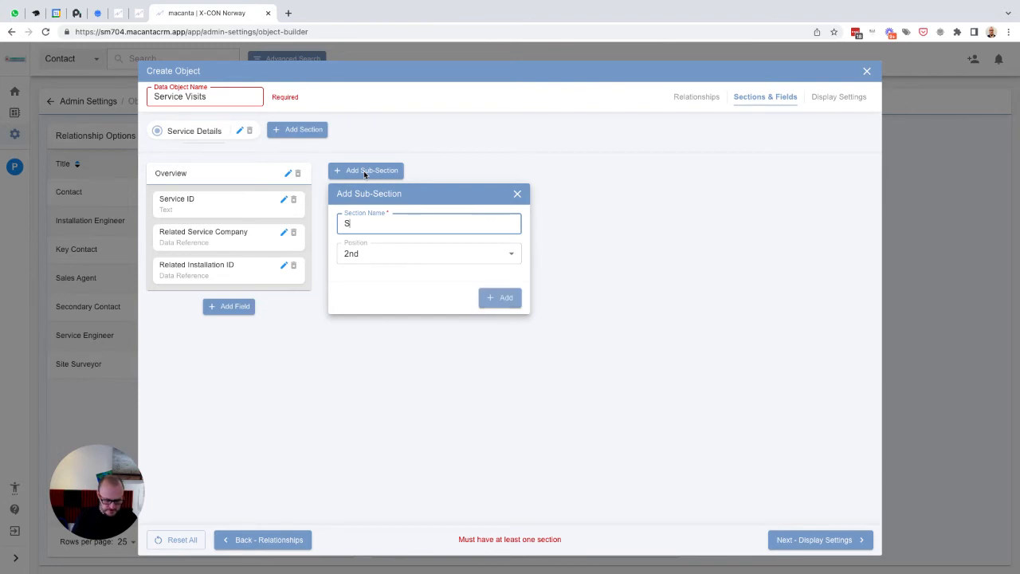
{"action": "type", "text": "tatus"}
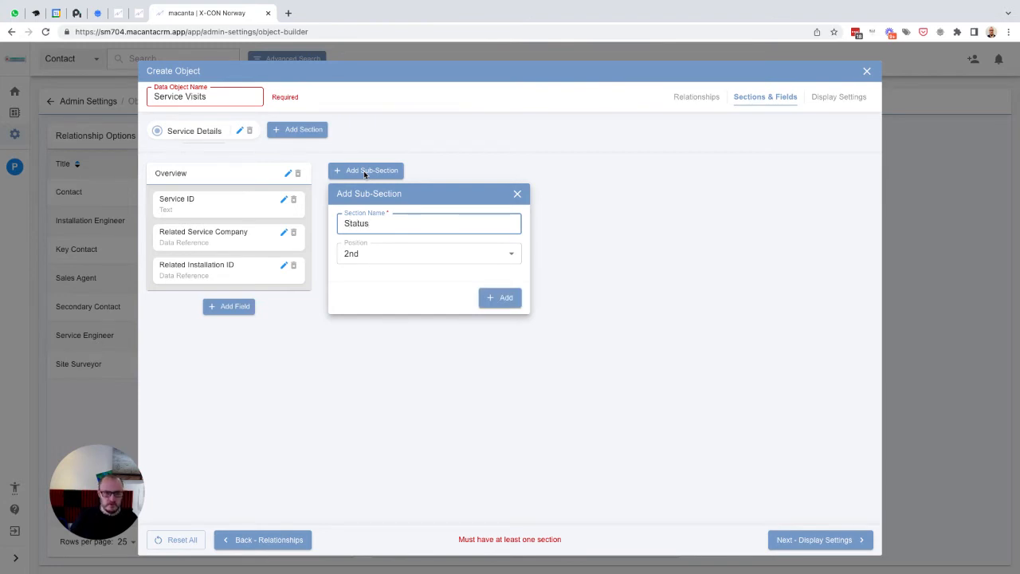
{"action": "left_click", "coordinate": [499, 298]}
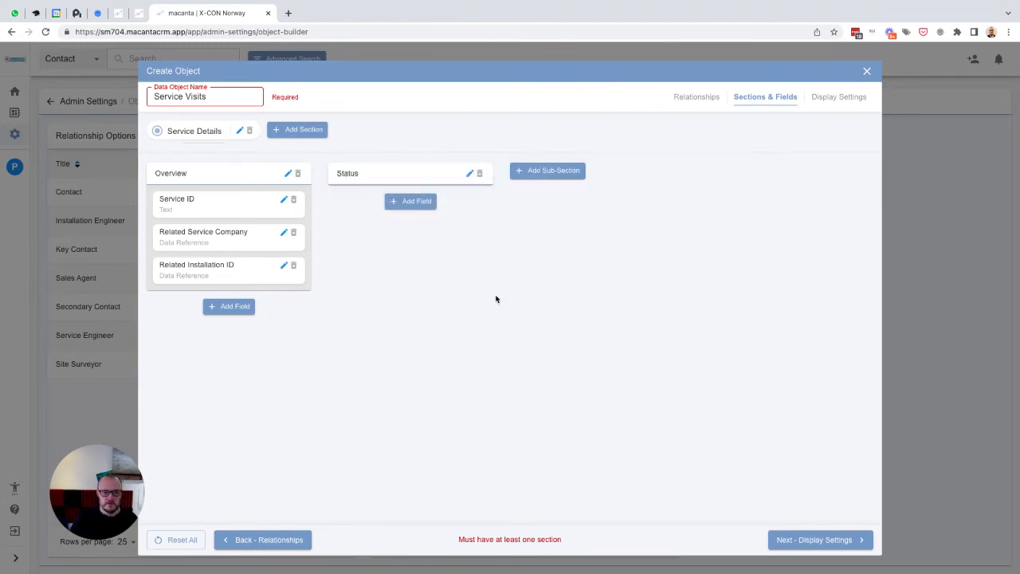
- Add a field named Service Status to the Status sub-section, with Service Status as placeholder and type Select
{"action": "left_click", "coordinate": [409, 201]}
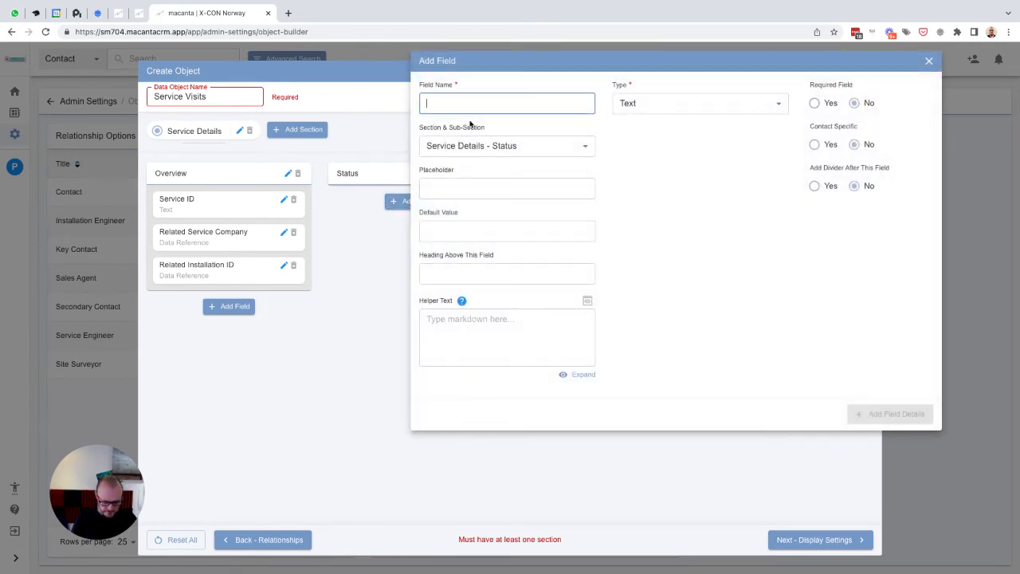
{"action": "type", "text": "ice Status"}
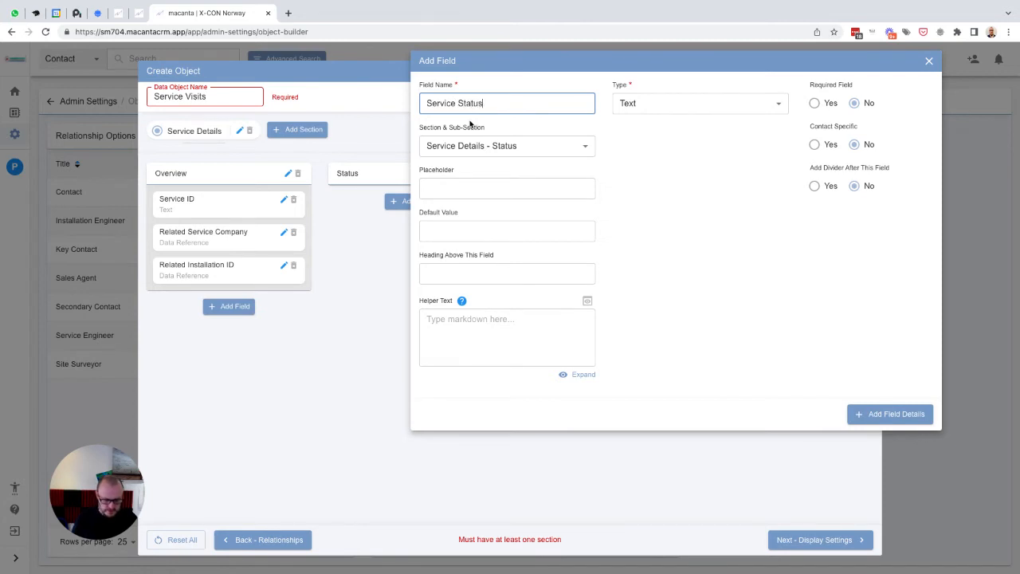
{"action": "key", "text": "ctrl+a"}
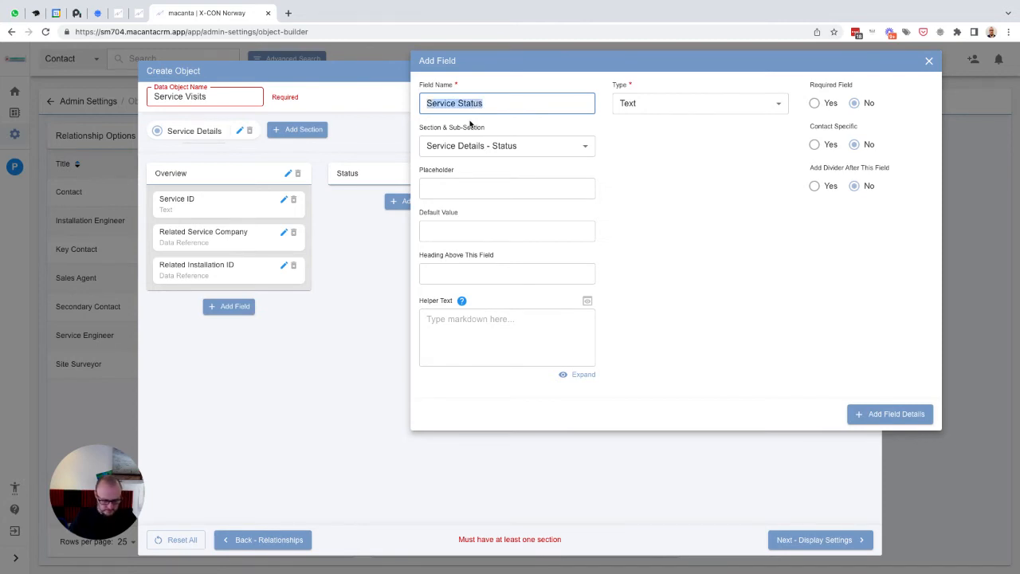
{"action": "key", "text": "ctrl+c"}
{"action": "key", "text": "Tab"}
{"action": "key", "text": "Tab"}
{"action": "key", "text": "ctrl+v"}
{"action": "left_click", "coordinate": [655, 108]}
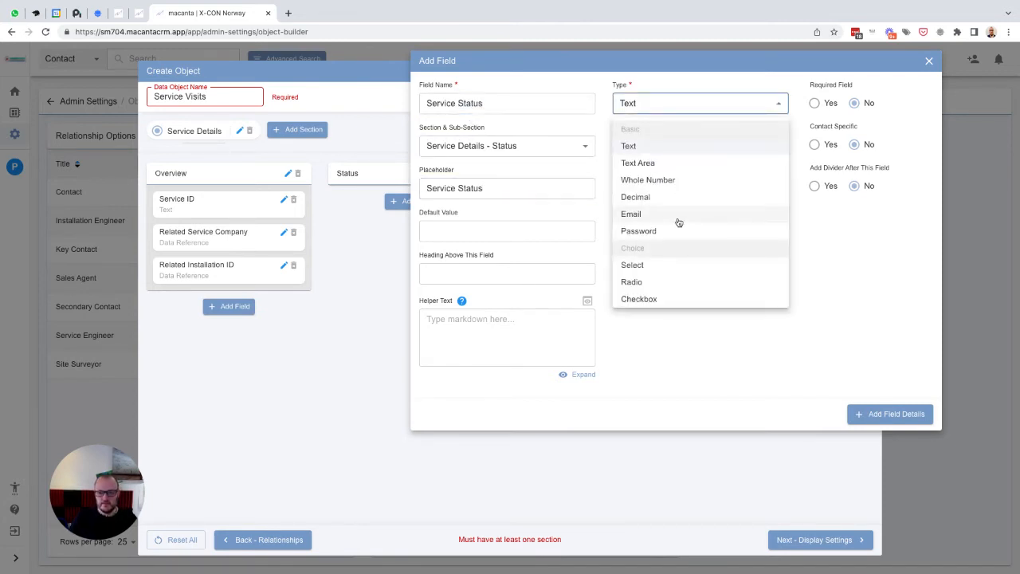
{"action": "scroll", "coordinate": [678, 223], "scroll_direction": "down", "scroll_amount": 1}
{"action": "left_click", "coordinate": [650, 230]}
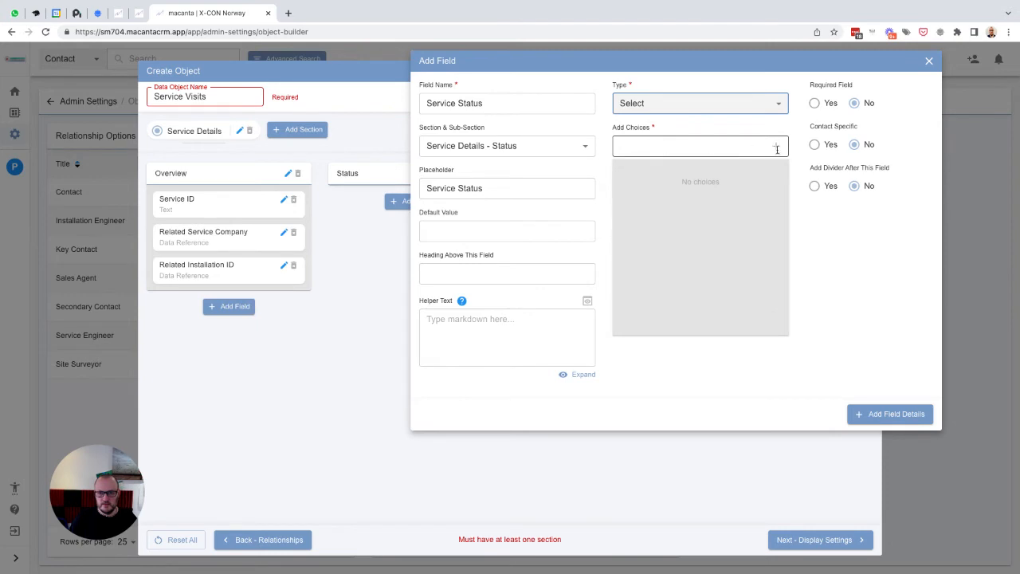
- Add the choices New Request, Scheduled, Active and Completed to the Service Status field
{"action": "left_click", "coordinate": [703, 148]}
{"action": "type", "text": "Ne"}
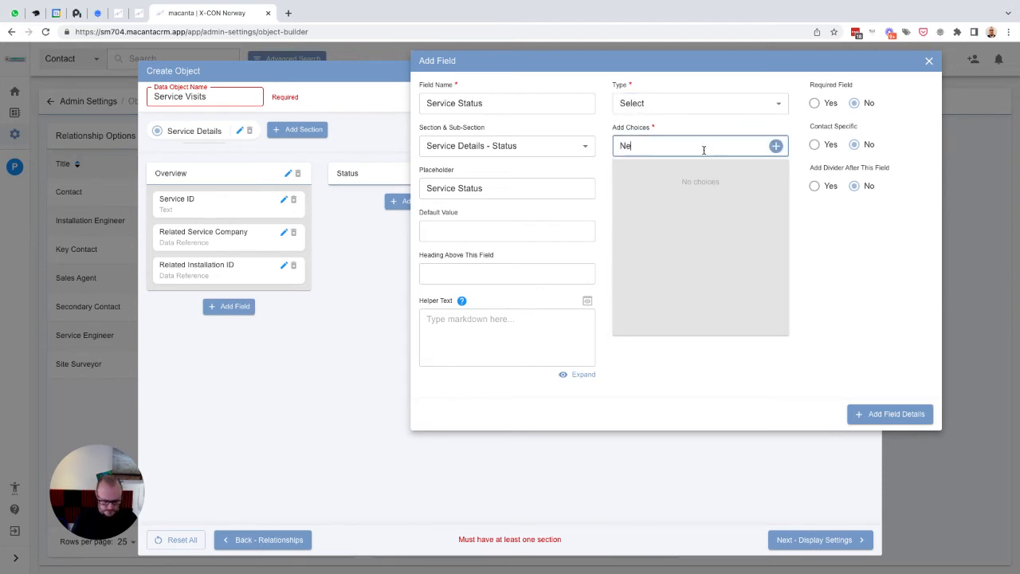
{"action": "type", "text": "w Booking"}
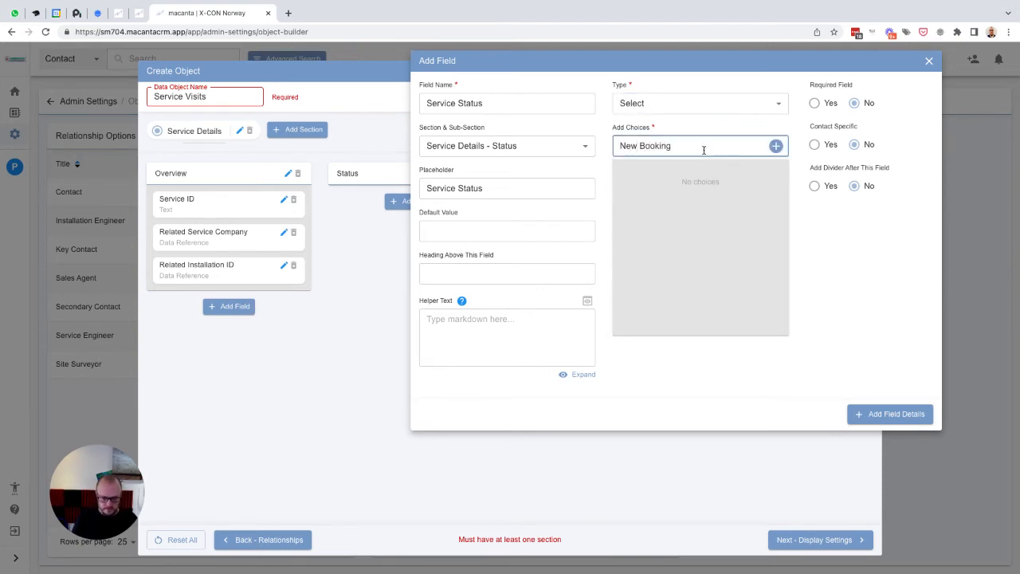
{"action": "key", "text": "BackSpace"}
{"action": "key", "text": "BackSpace"}
{"action": "key", "text": "BackSpace"}
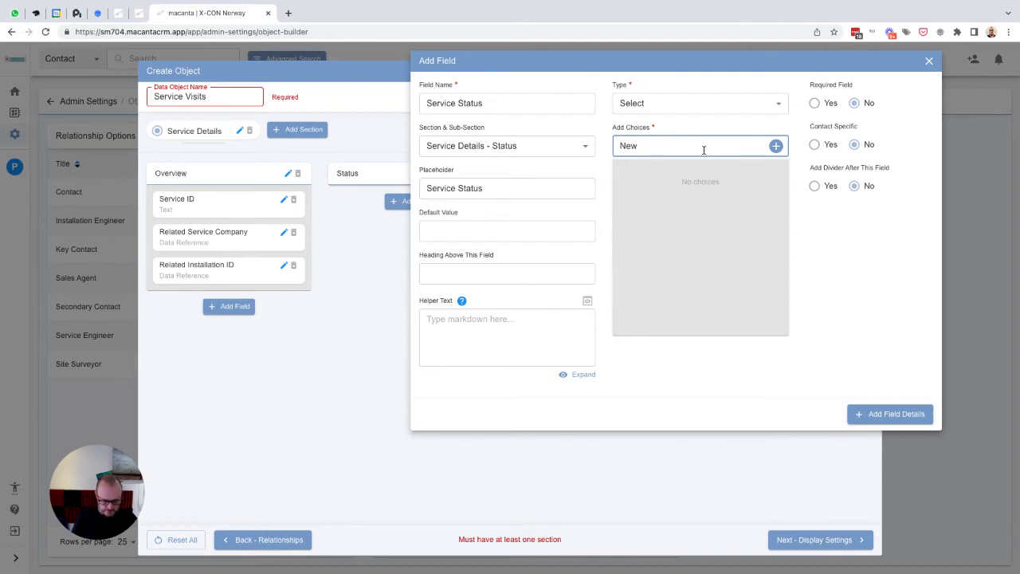
{"action": "type", "text": "Request"}
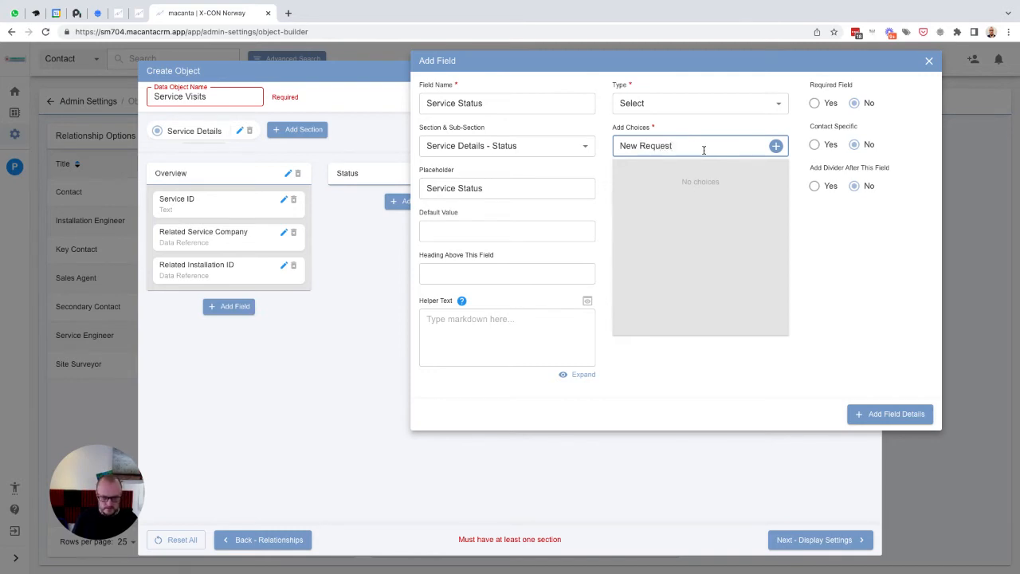
{"action": "key", "text": "Return"}
{"action": "type", "text": "Schedule"}
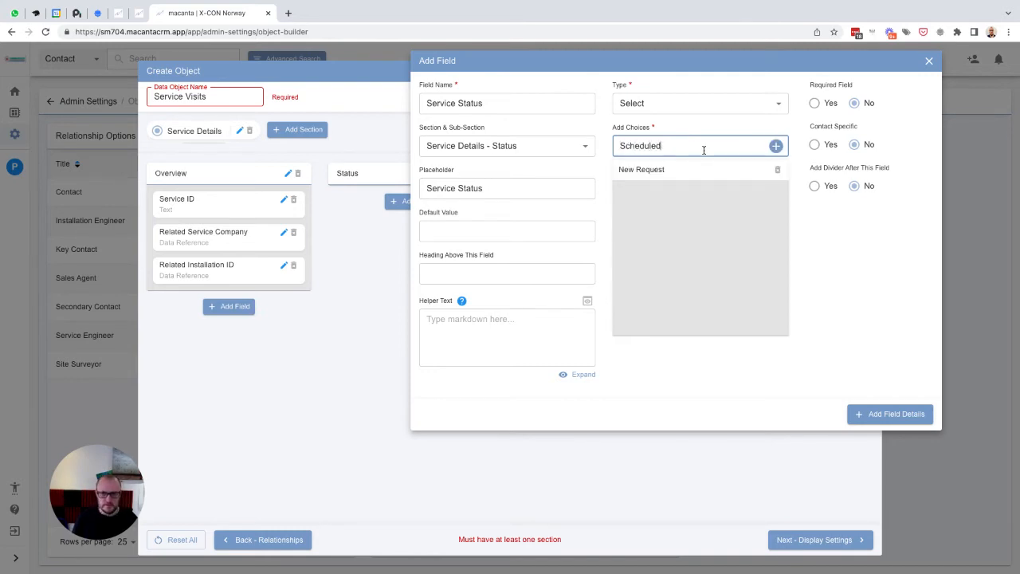
{"action": "type", "text": "d"}
{"action": "key", "text": "Return"}
{"action": "type", "text": "Acti"}
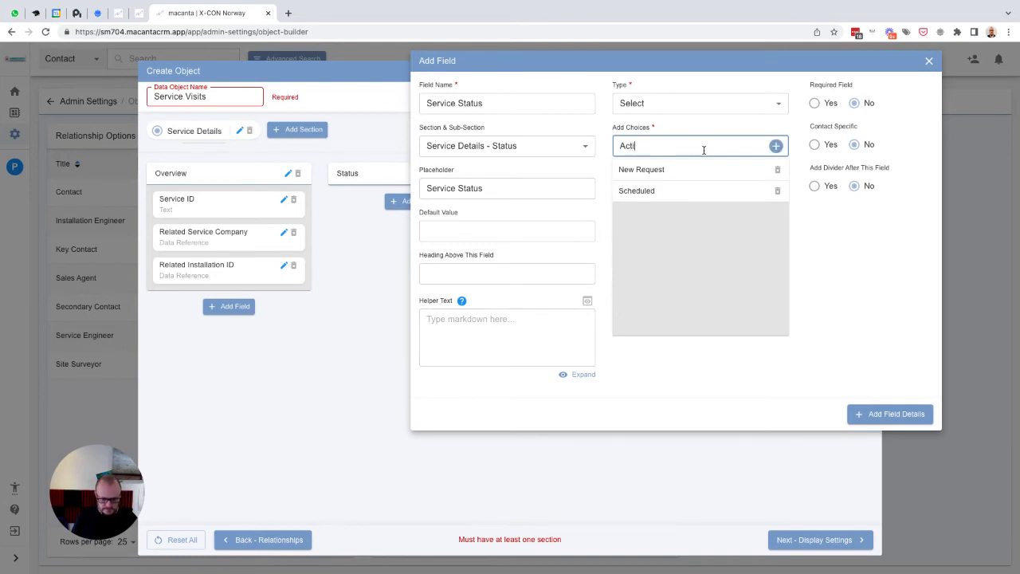
{"action": "type", "text": "ve"}
{"action": "key", "text": "Return"}
{"action": "type", "text": "Completed"}
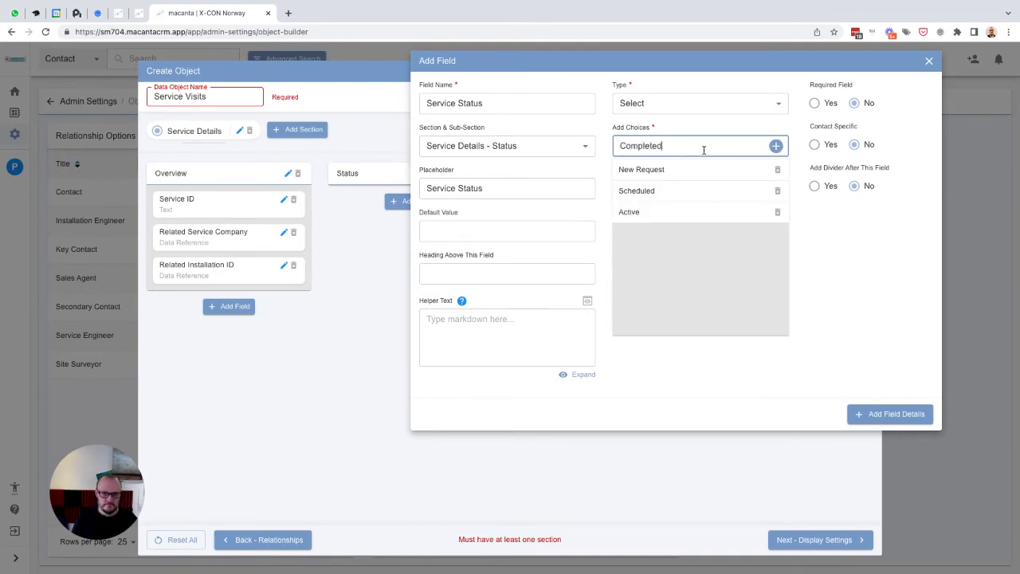
{"action": "key", "text": "Return"}
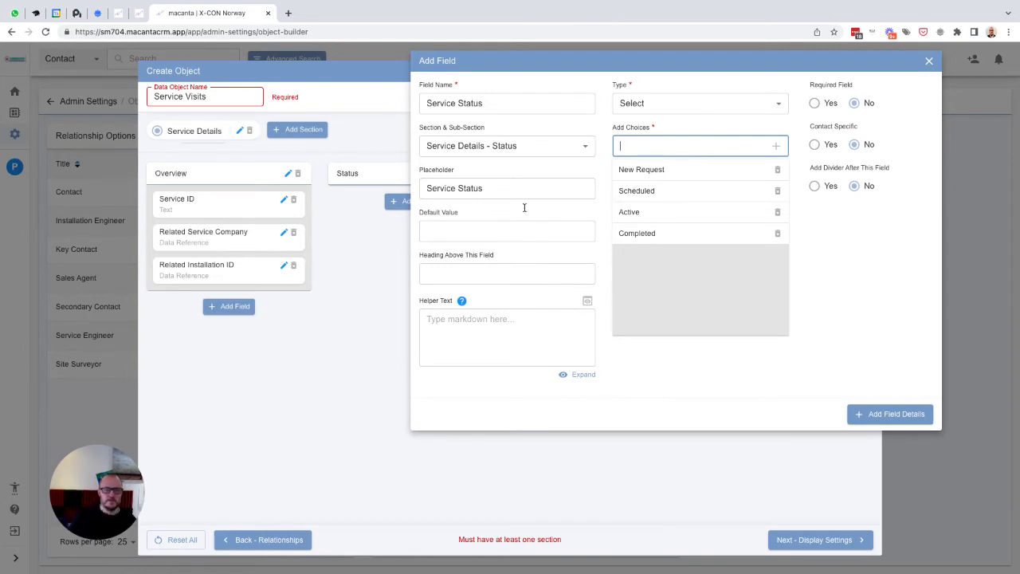
- Set the Service Status default value to New Request and save the field
{"action": "left_click", "coordinate": [445, 232]}
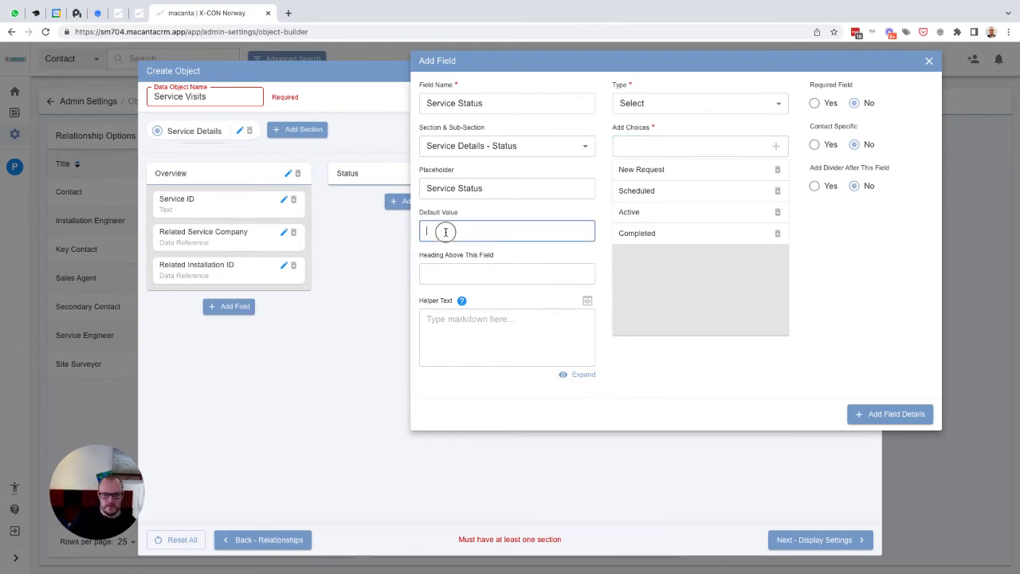
{"action": "type", "text": "New Request"}
{"action": "left_click", "coordinate": [871, 414]}
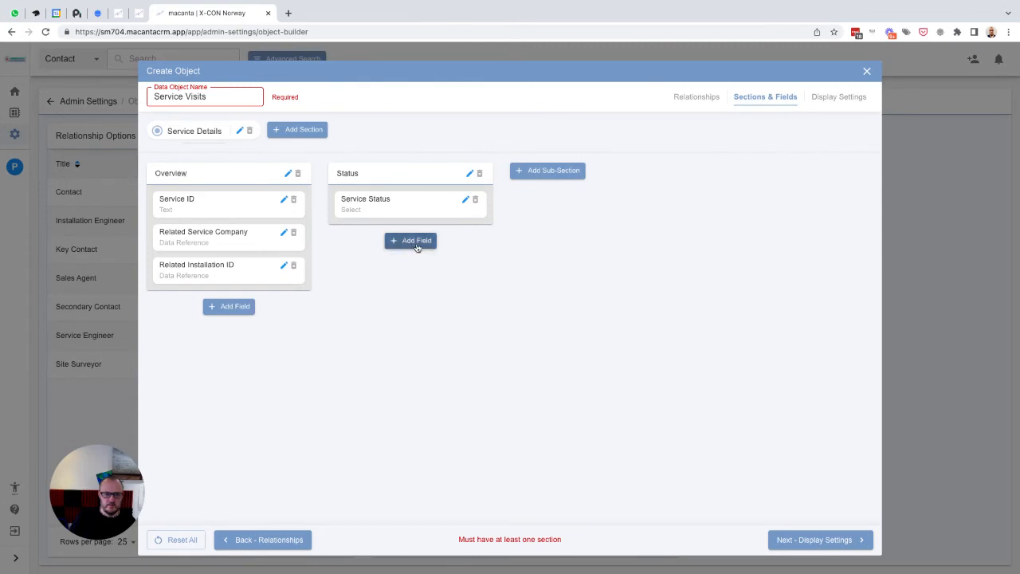
- Add a Request Date field of type Date to the Status sub-section, using Request Date as its placeholder
{"action": "left_click", "coordinate": [415, 242]}
{"action": "type", "text": "R"}
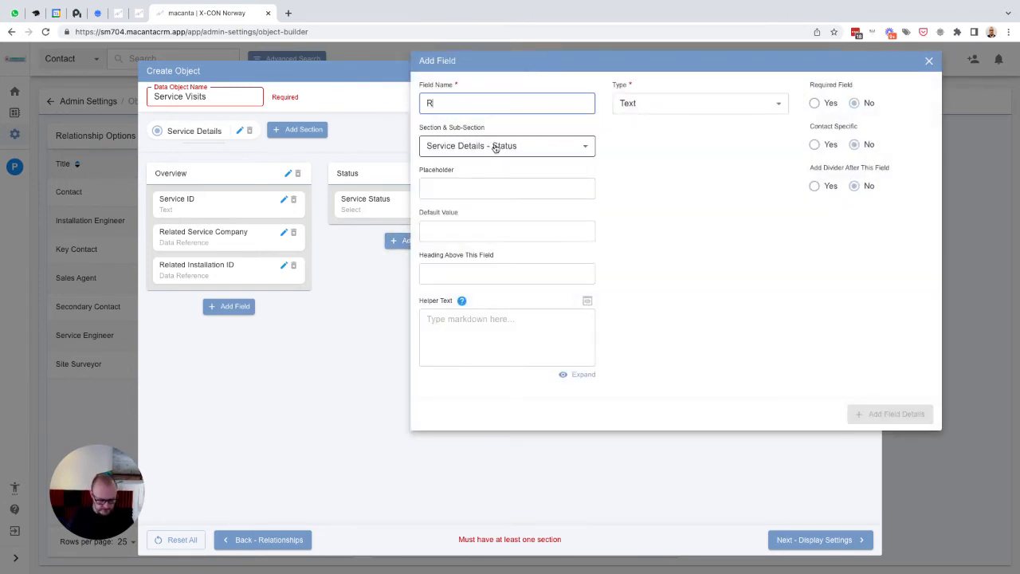
{"action": "type", "text": "equest"}
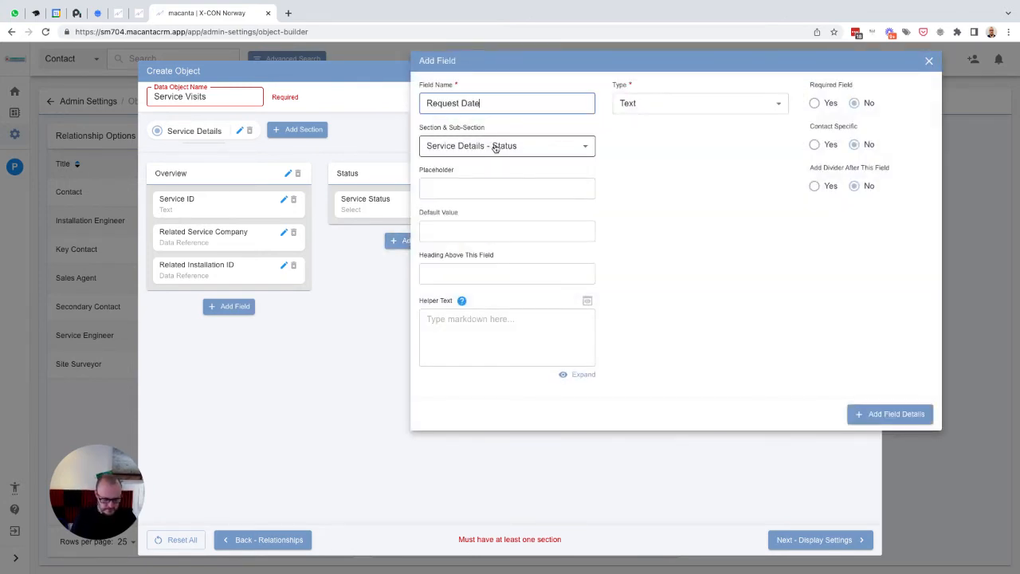
{"action": "type", "text": " Date"}
{"action": "key", "text": "ctrl+a"}
{"action": "key", "text": "ctrl+c"}
{"action": "key", "text": "Tab"}
{"action": "key", "text": "Tab"}
{"action": "key", "text": "ctrl+v"}
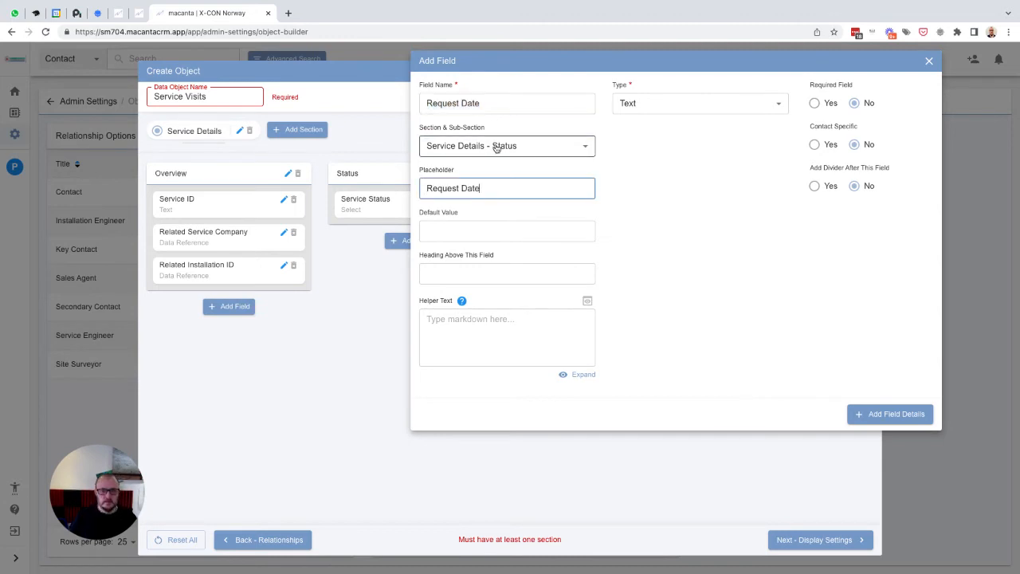
{"action": "left_click", "coordinate": [647, 111]}
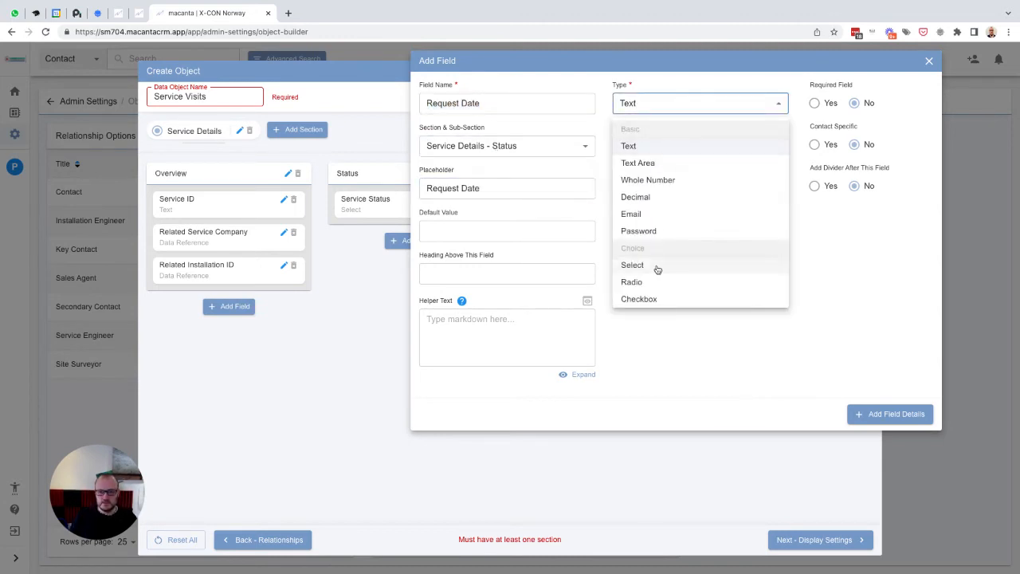
{"action": "scroll", "coordinate": [659, 266], "scroll_direction": "down", "scroll_amount": 2}
{"action": "left_click", "coordinate": [629, 245]}
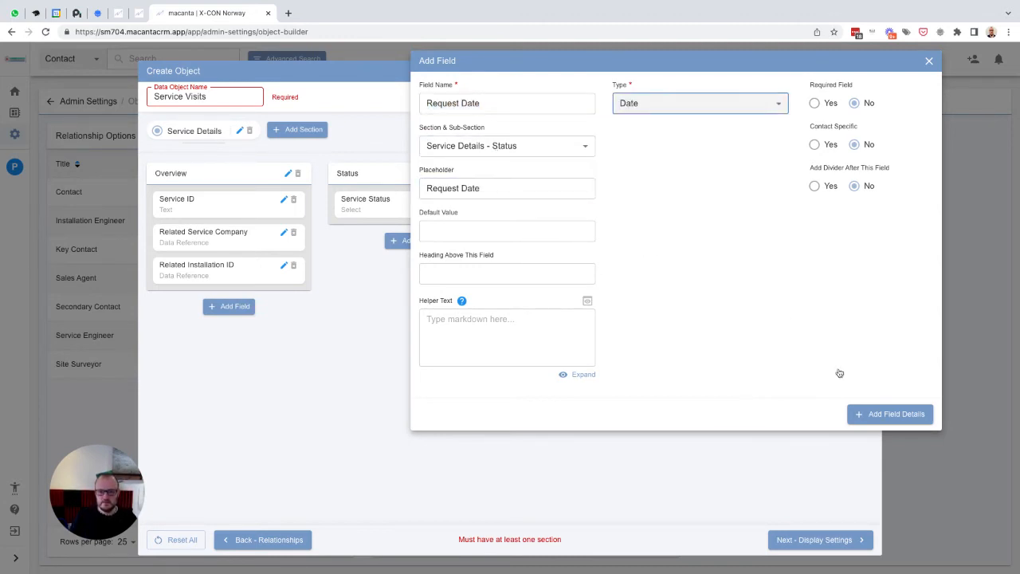
{"action": "left_click", "coordinate": [877, 415]}
- Add a Visit Scheduled field of type Date & Time to the Status sub-section, with Visit Scheduled as placeholder
{"action": "left_click", "coordinate": [405, 275]}
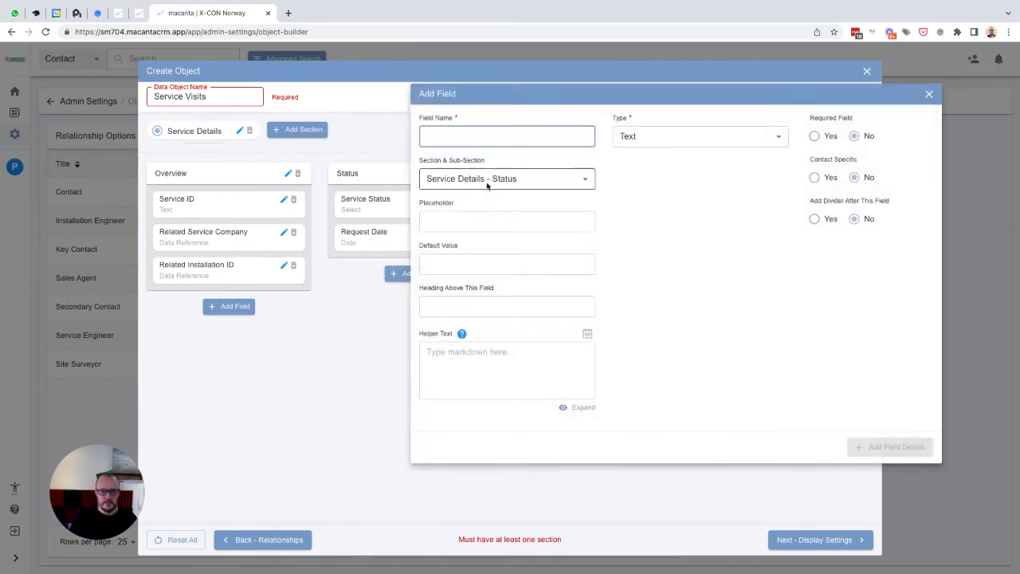
{"action": "type", "text": "V"}
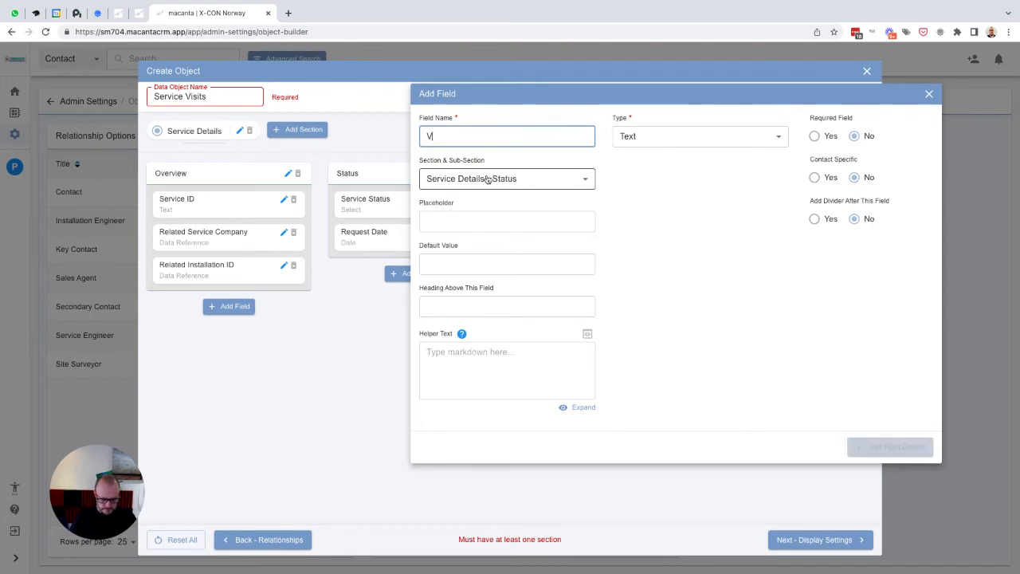
{"action": "type", "text": "isii Schedu"}
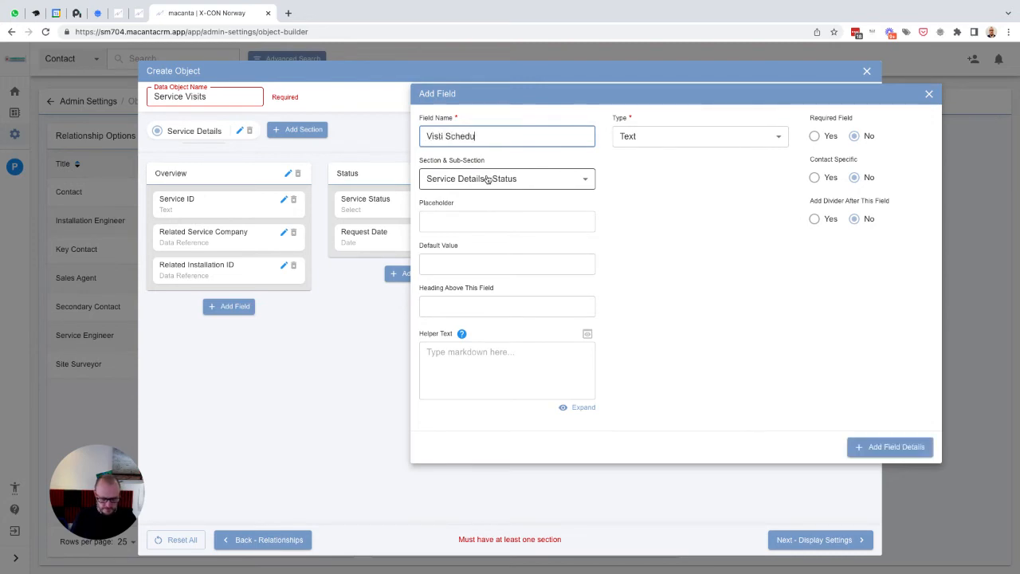
{"action": "type", "text": "led"}
{"action": "key", "text": "ctrl+a"}
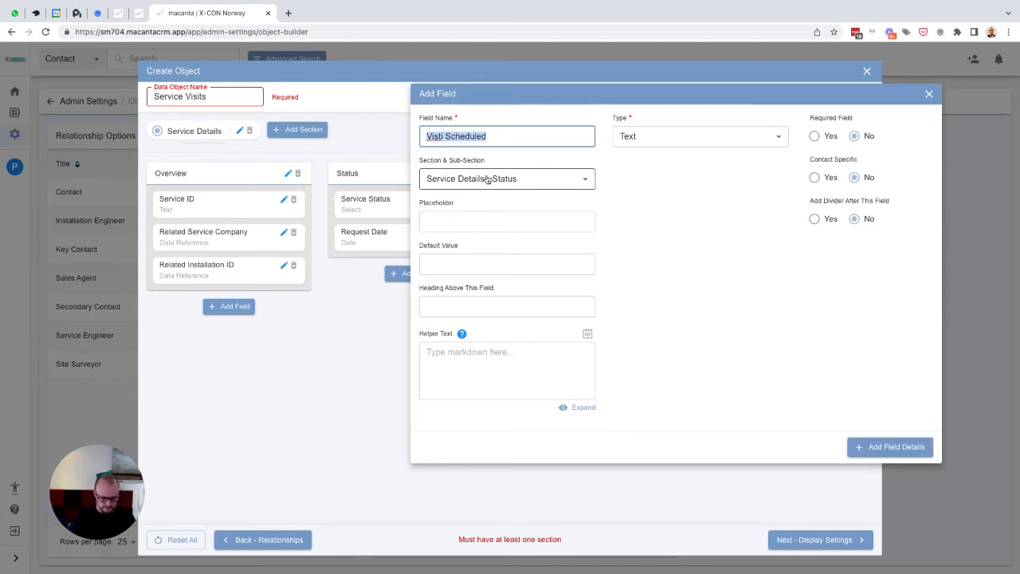
{"action": "key", "text": "Tab"}
{"action": "key", "text": "Tab"}
{"action": "key", "text": "ctrl+v"}
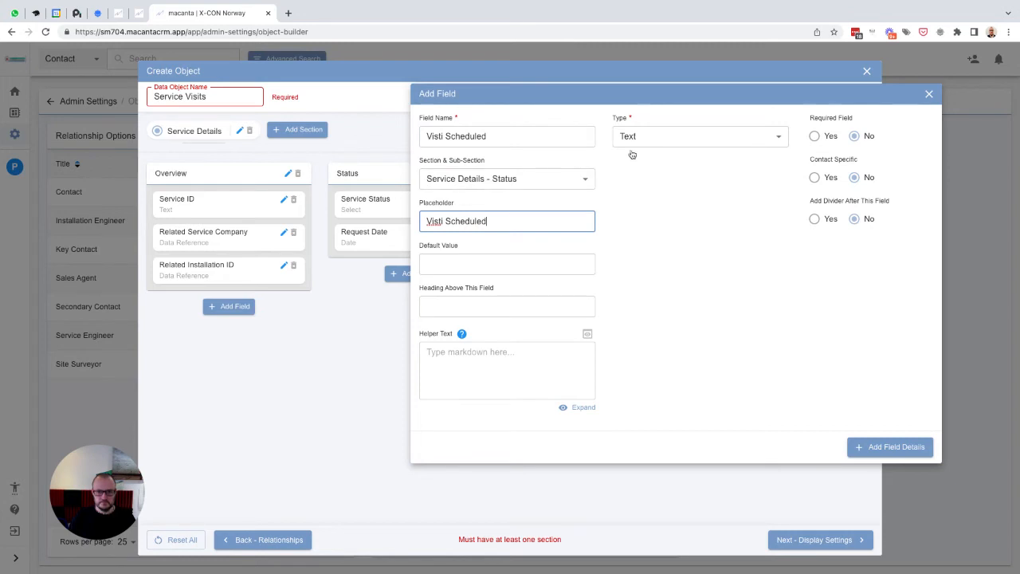
{"action": "double_click", "coordinate": [436, 221]}
{"action": "type", "text": "Visit"}
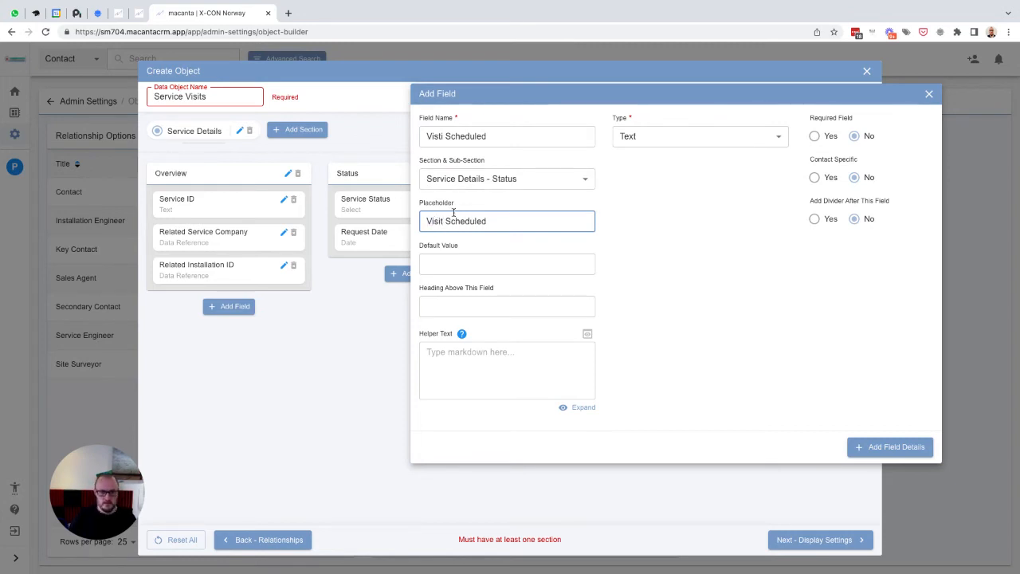
{"action": "double_click", "coordinate": [436, 140]}
{"action": "type", "text": "Visit"}
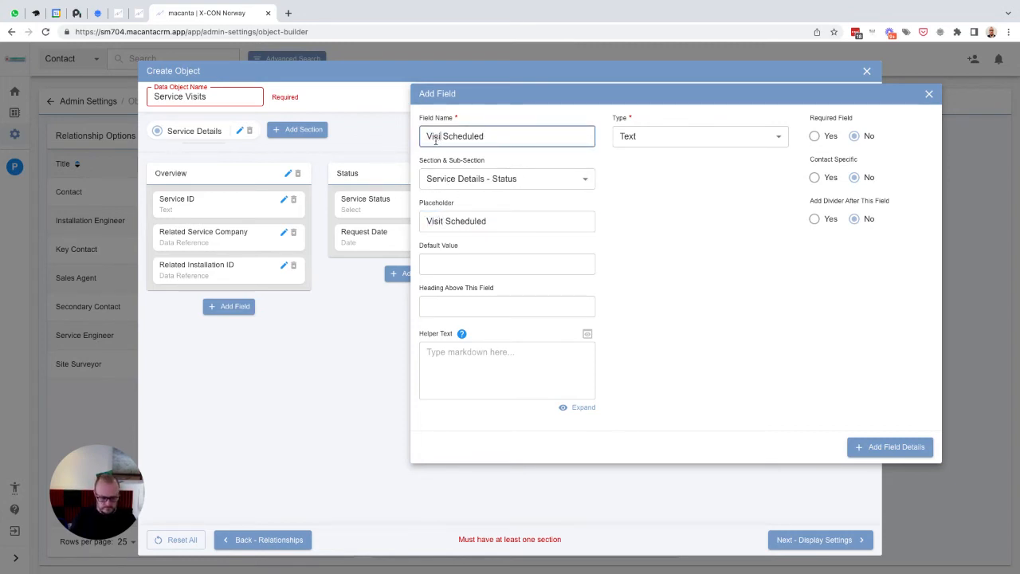
{"action": "left_click", "coordinate": [694, 136]}
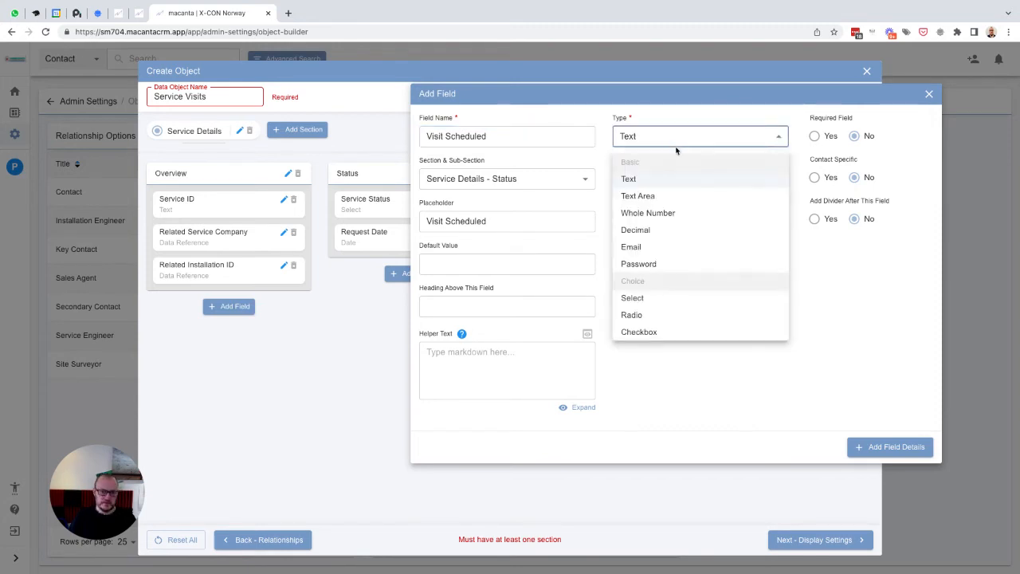
{"action": "scroll", "coordinate": [671, 301], "scroll_direction": "down", "scroll_amount": 2}
{"action": "left_click", "coordinate": [661, 294]}
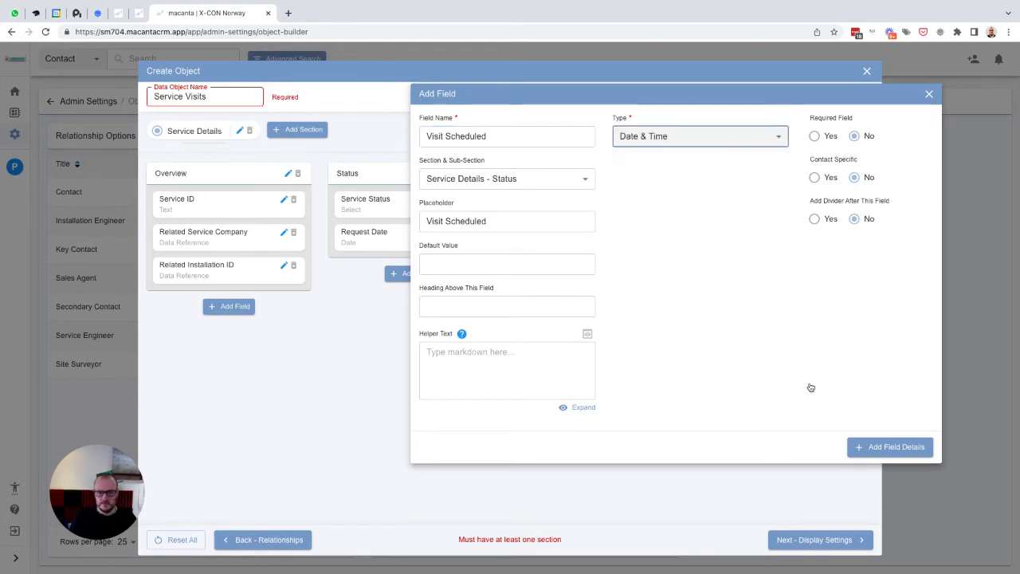
{"action": "left_click", "coordinate": [889, 446]}
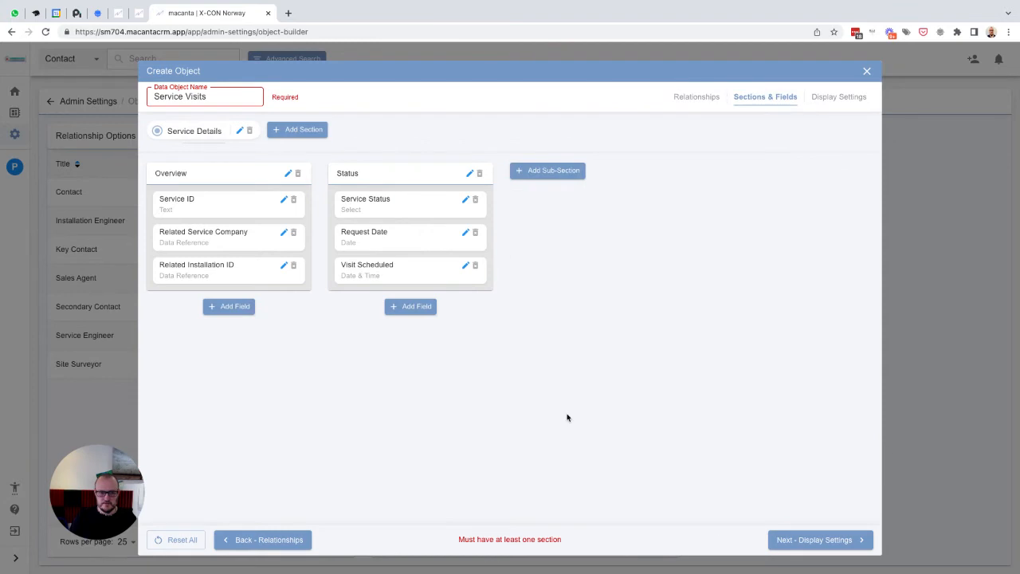
- Add Service ID, Related Service Company, Service Status, Request Date and Visit Scheduled as table columns, then create the Service Visits object
{"action": "left_click", "coordinate": [817, 540]}
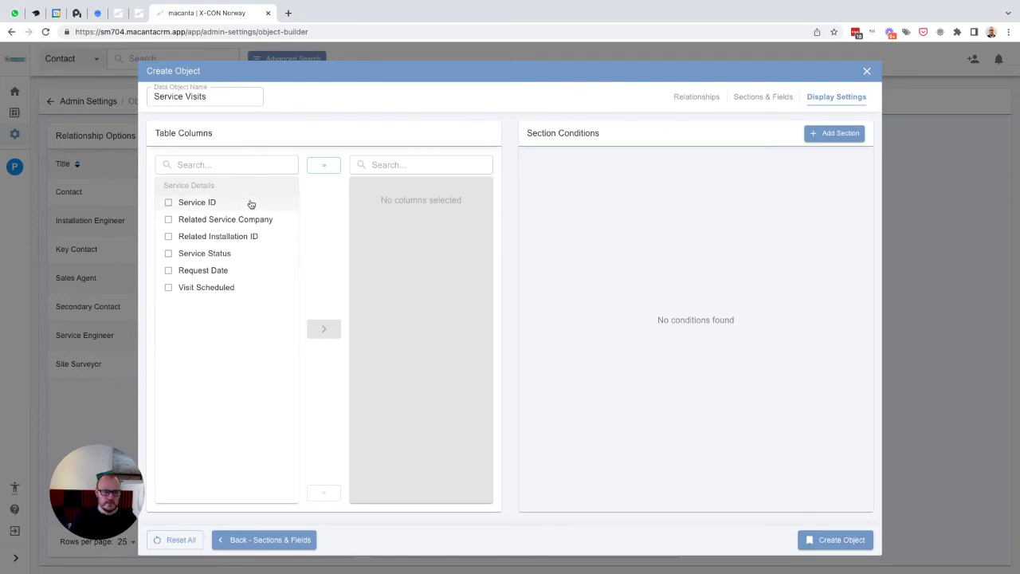
{"action": "left_click", "coordinate": [195, 203]}
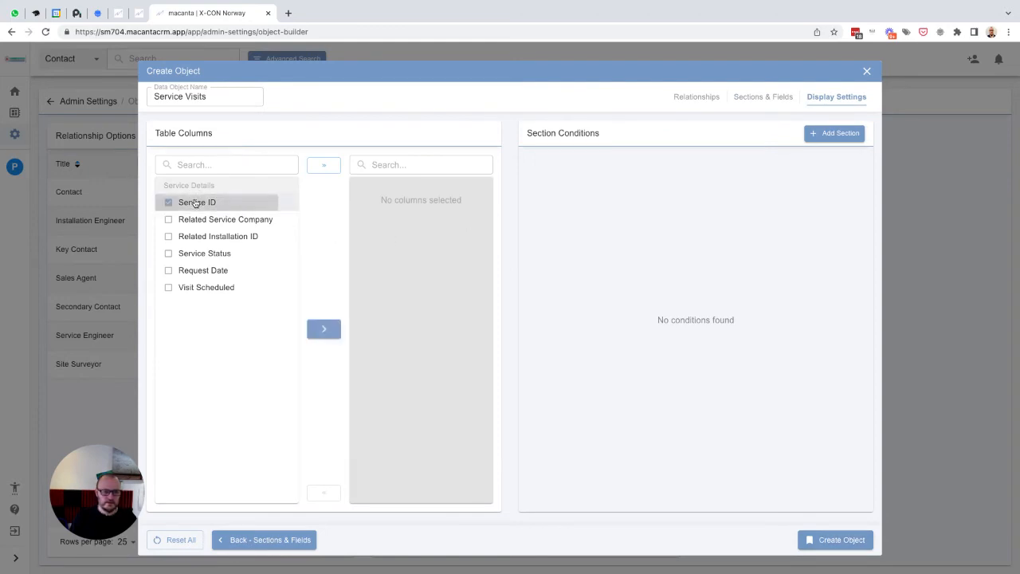
{"action": "left_click", "coordinate": [188, 219]}
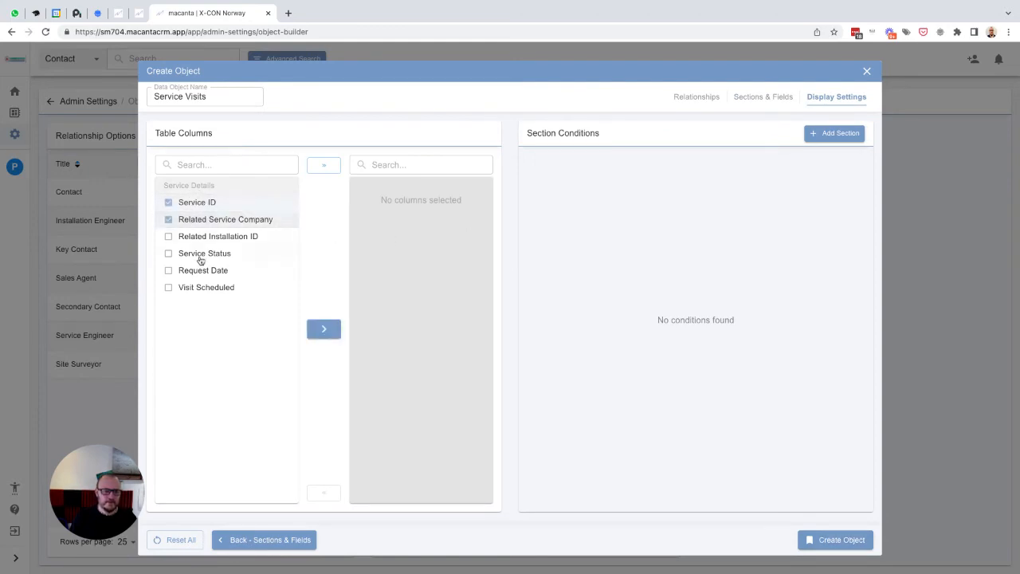
{"action": "left_click", "coordinate": [188, 256]}
{"action": "left_click", "coordinate": [189, 275]}
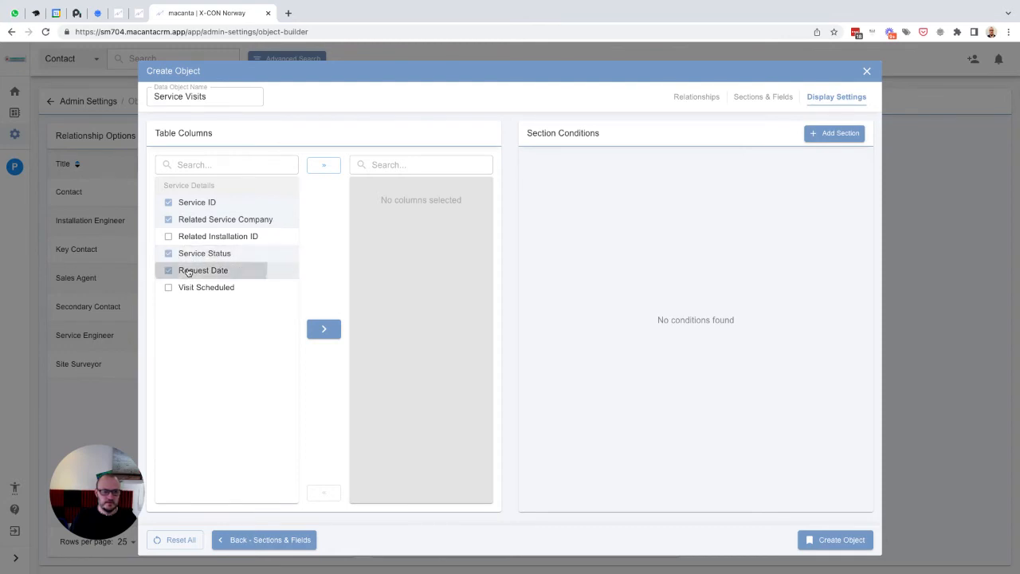
{"action": "left_click", "coordinate": [186, 289]}
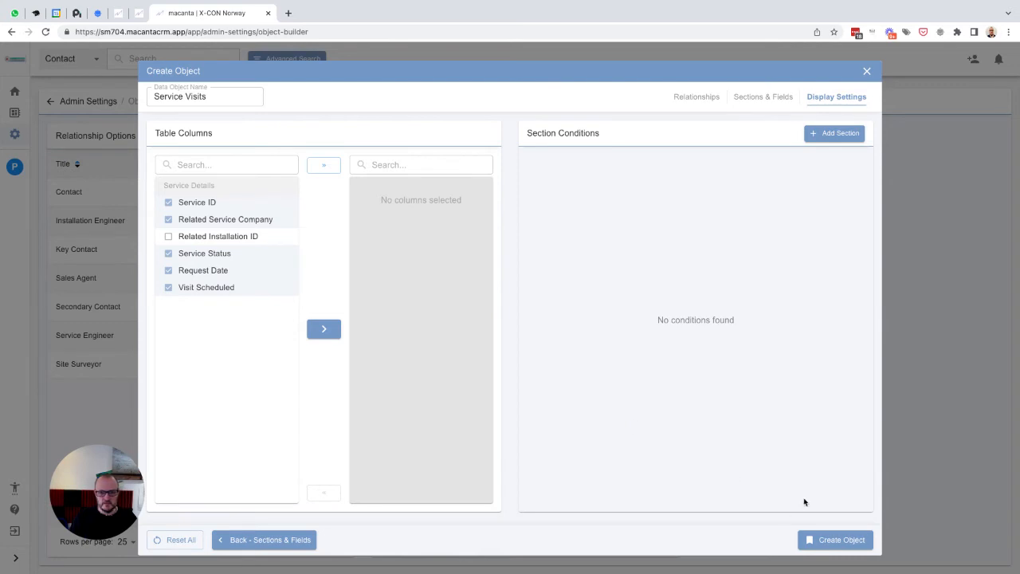
{"action": "left_click", "coordinate": [329, 332]}
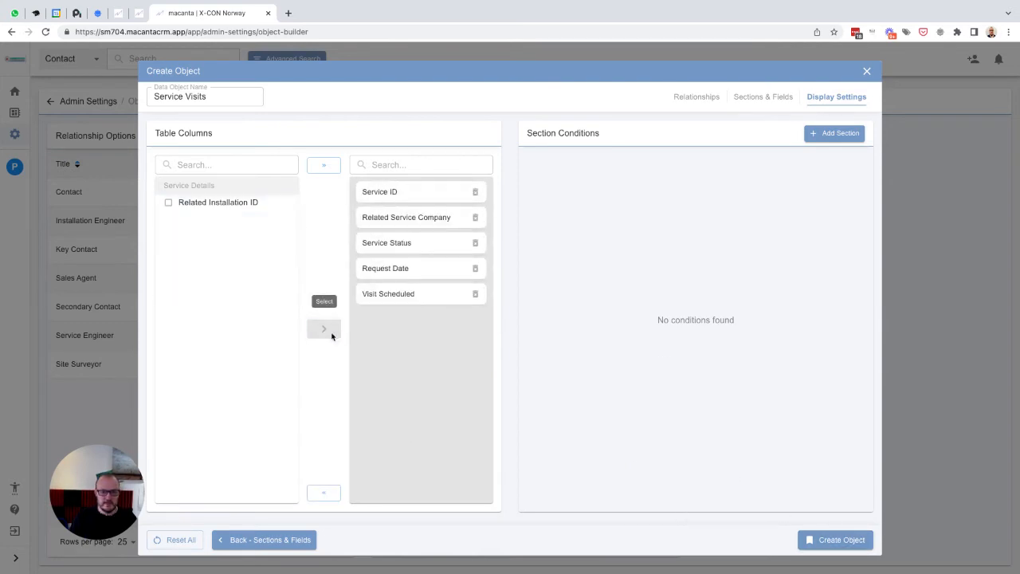
{"action": "left_click", "coordinate": [834, 543]}
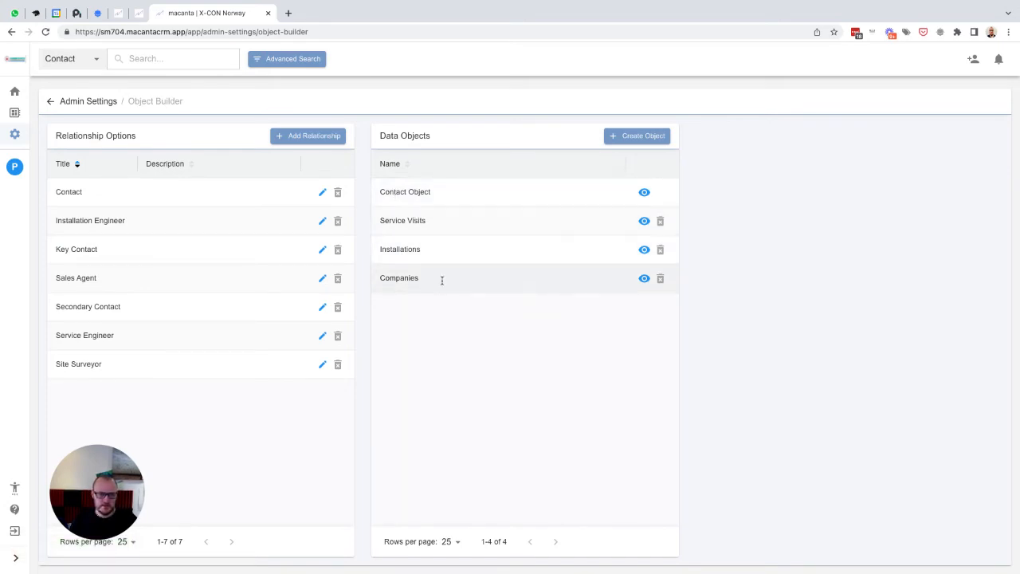
- Create a new contact, entering the contact's first name, last name and e-mail address, and save it
{"action": "left_click", "coordinate": [14, 168]}
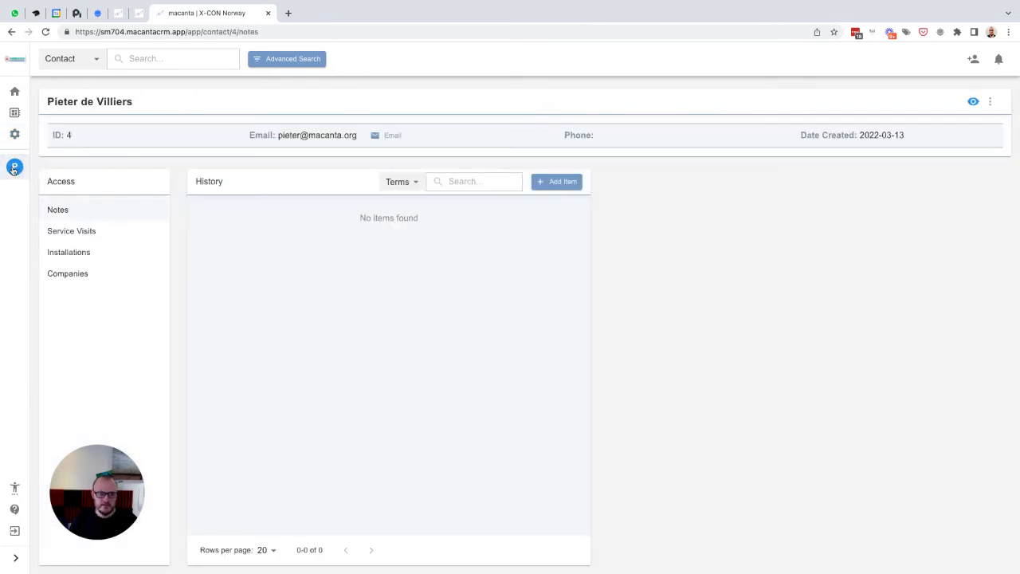
{"action": "mouse_move", "coordinate": [75, 273]}
{"action": "left_mouse_down"}
{"action": "mouse_move", "coordinate": [75, 231]}
{"action": "mouse_move", "coordinate": [74, 272]}
{"action": "left_mouse_up"}
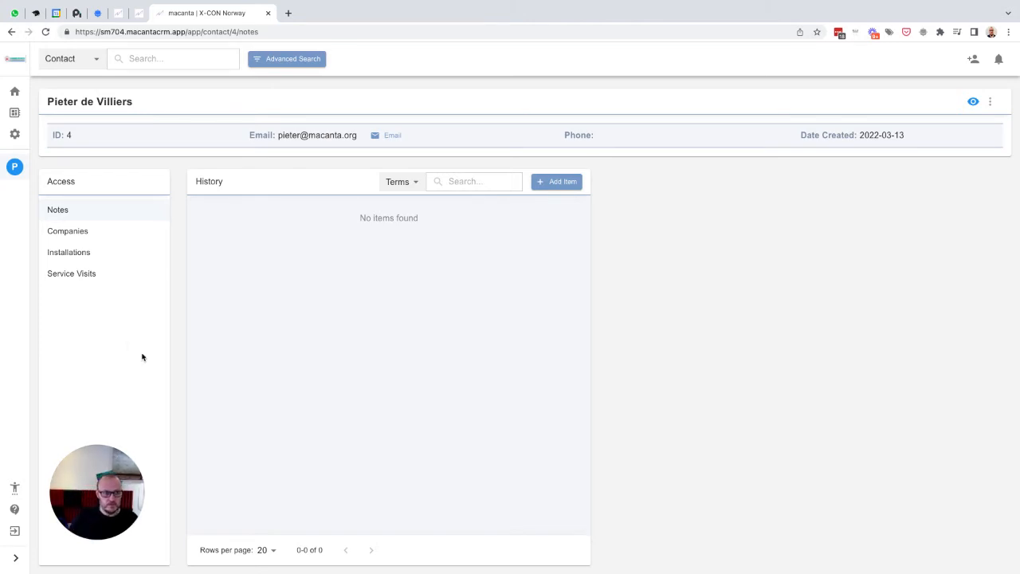
{"action": "left_click", "coordinate": [972, 61]}
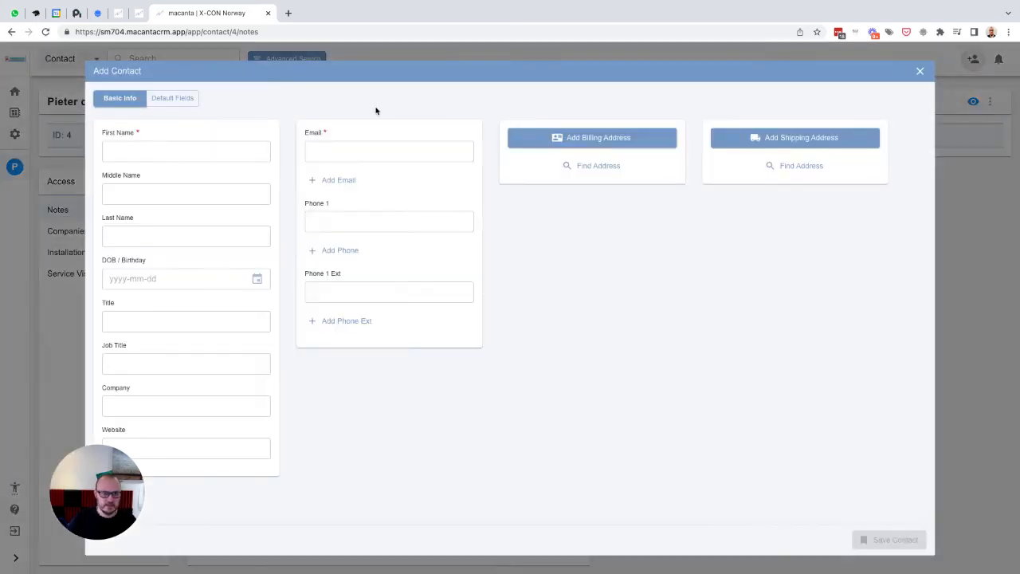
{"action": "left_click", "coordinate": [158, 150]}
{"action": "type", "text": "ER"}
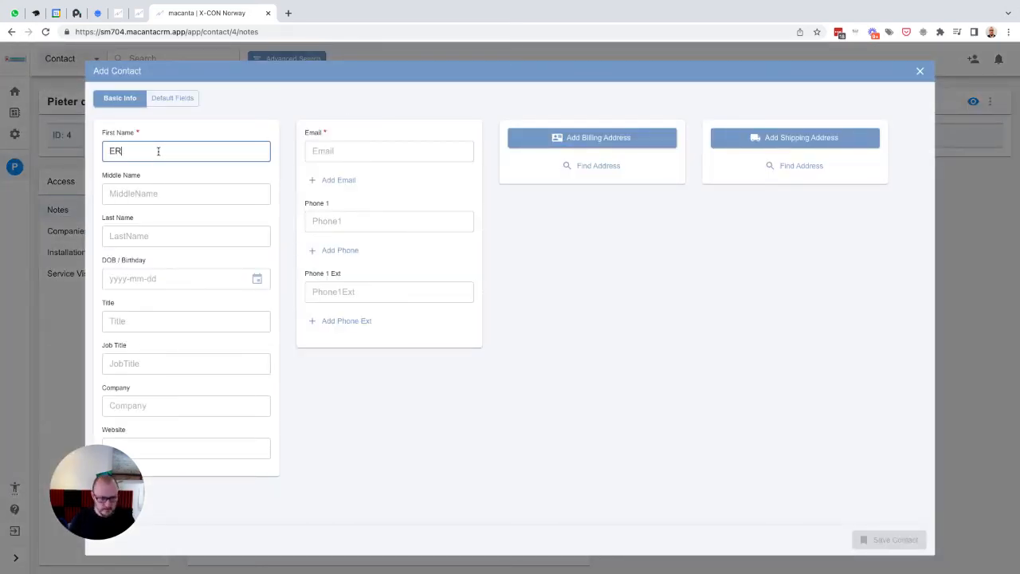
{"action": "key", "text": "BackSpace"}
{"action": "key", "text": "BackSpace"}
{"action": "type", "text": "Erwin"}
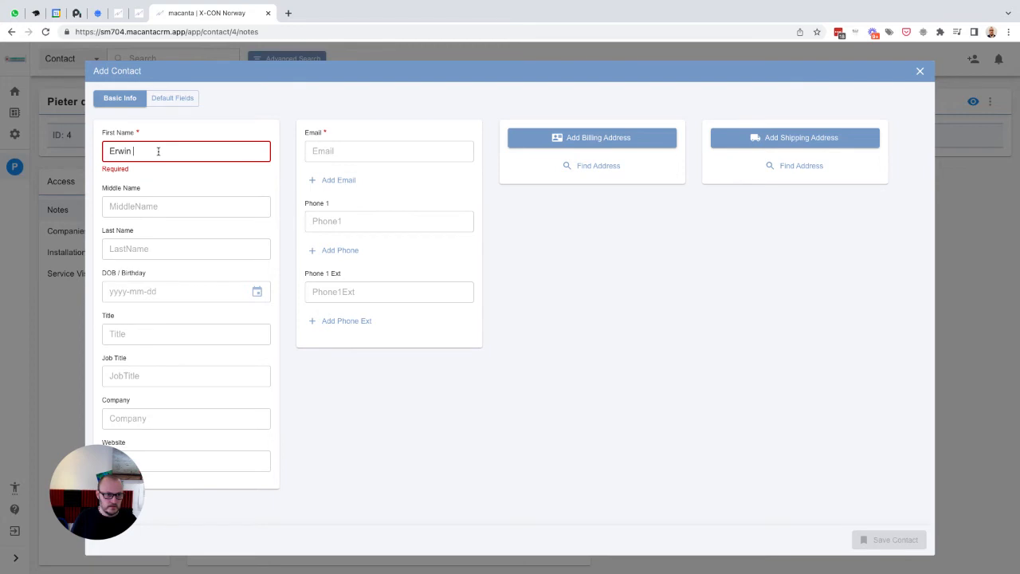
{"action": "key", "text": "Tab"}
{"action": "key", "text": "Tab"}
{"action": "type", "text": "Sch"}
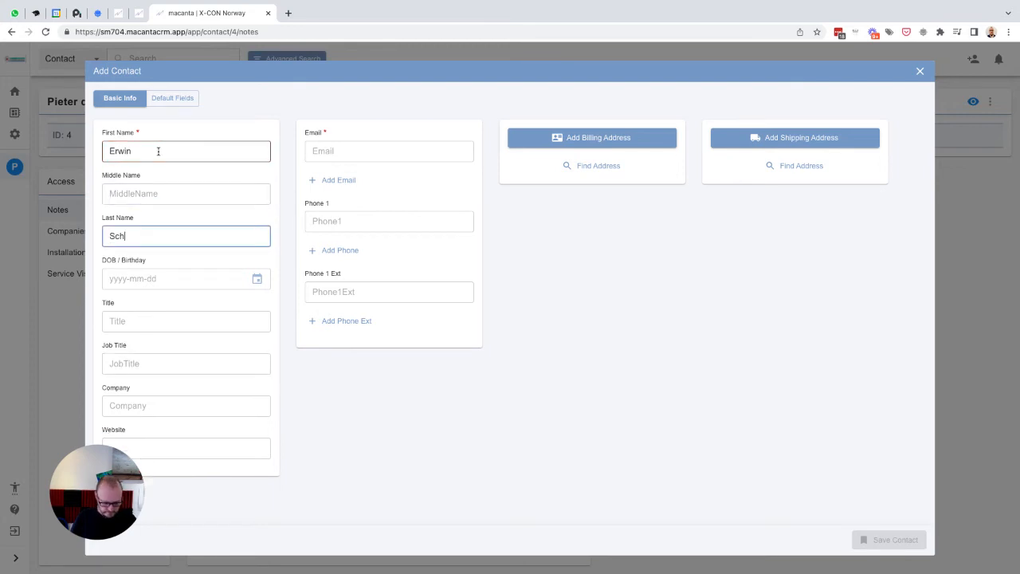
{"action": "type", "text": "rodinger"}
{"action": "left_click", "coordinate": [348, 148]}
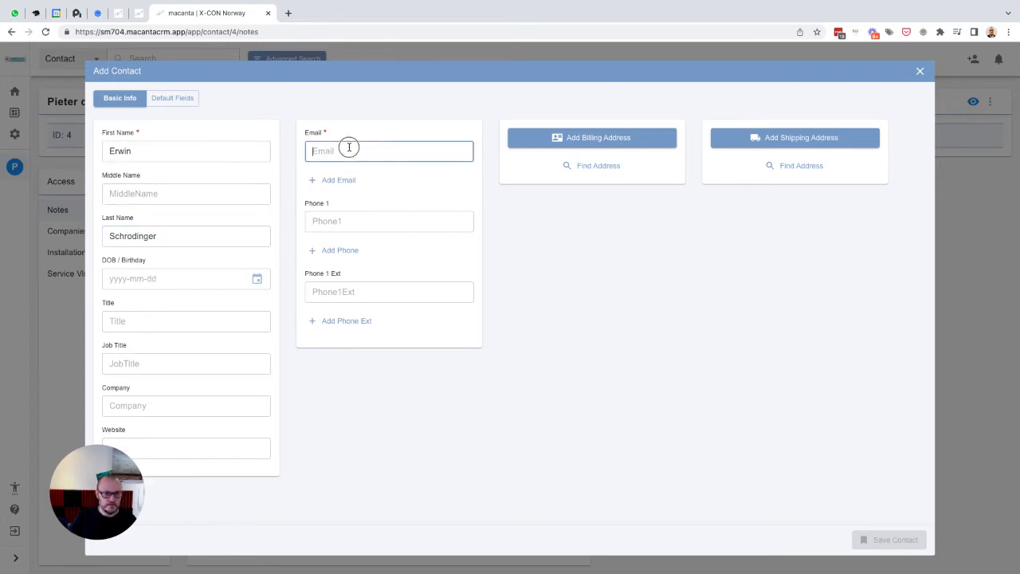
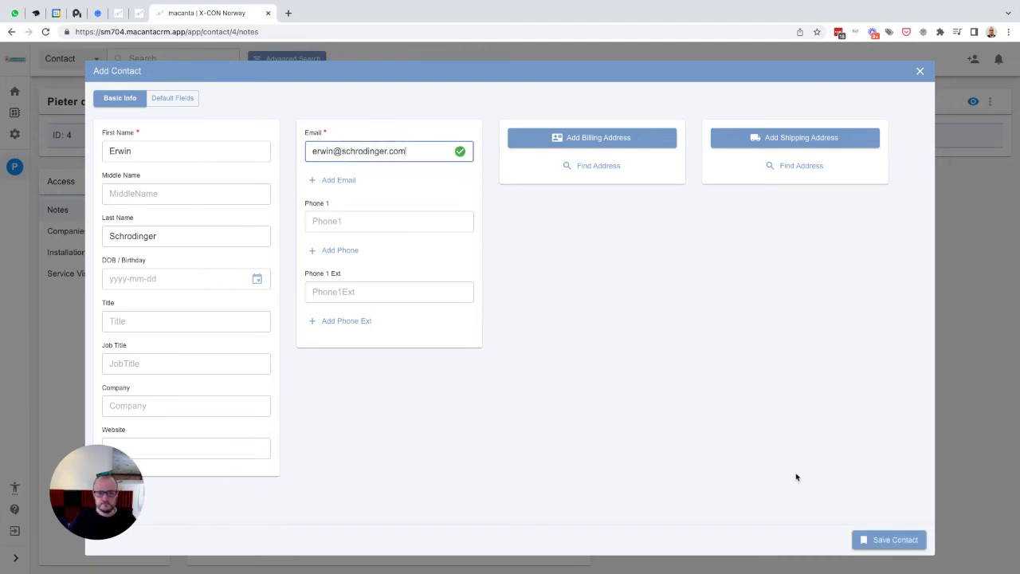
{"action": "left_click", "coordinate": [875, 542]}
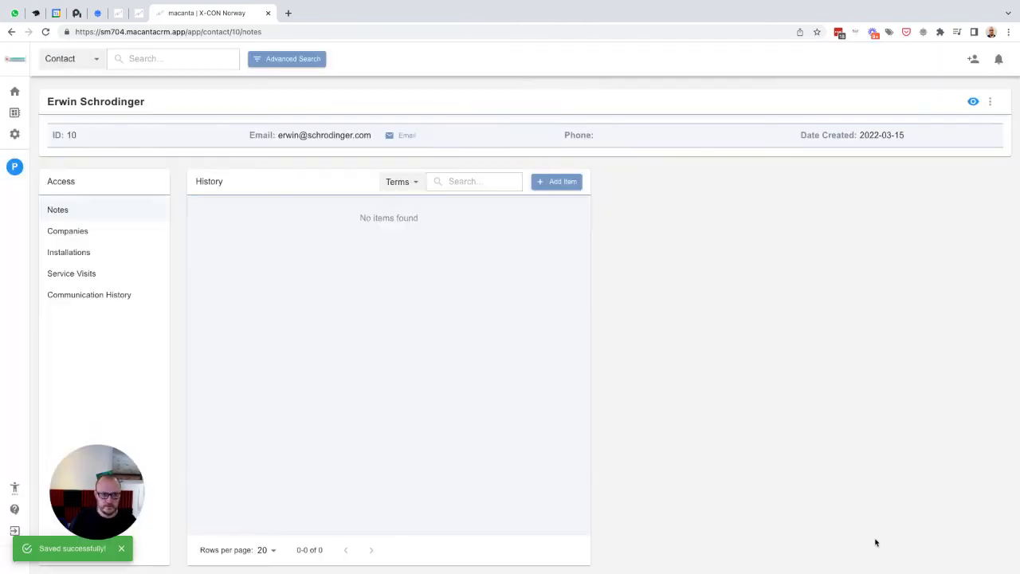
- Add a Companies item named Erwin's Store with company type Client Company to the new contact and save it
{"action": "left_click", "coordinate": [64, 232]}
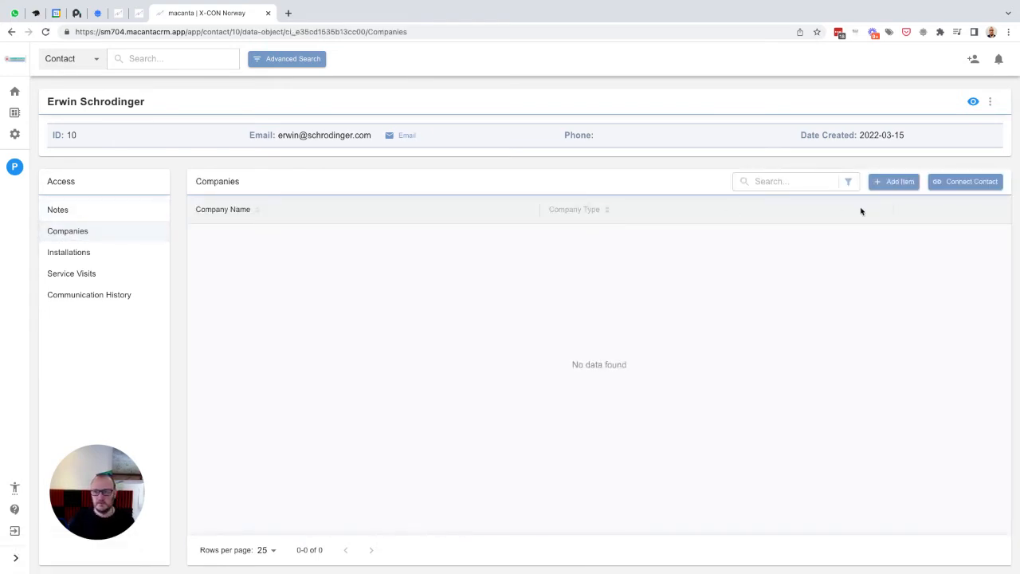
{"action": "left_click", "coordinate": [893, 183]}
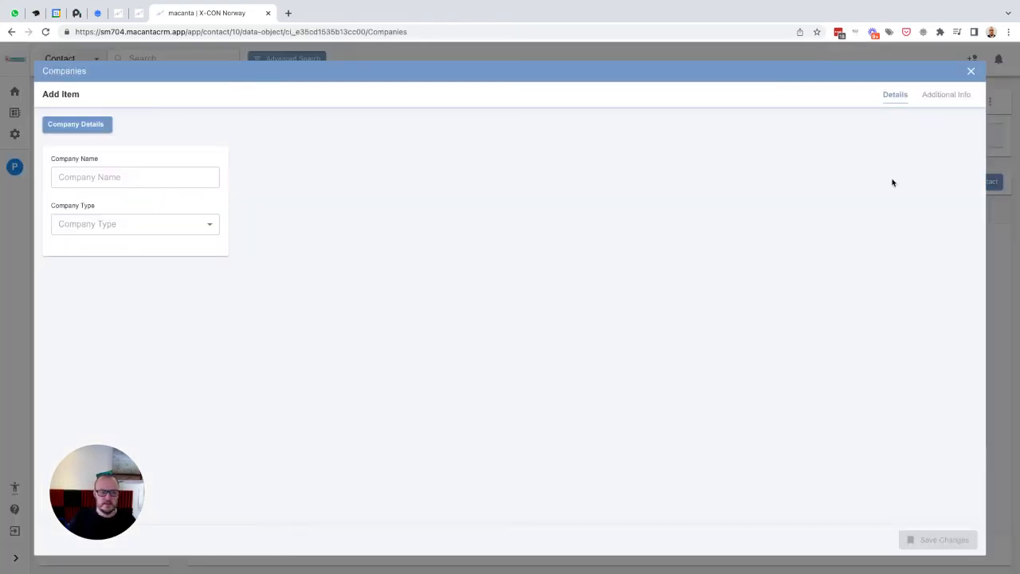
{"action": "left_click", "coordinate": [144, 178]}
{"action": "type", "text": "Er"}
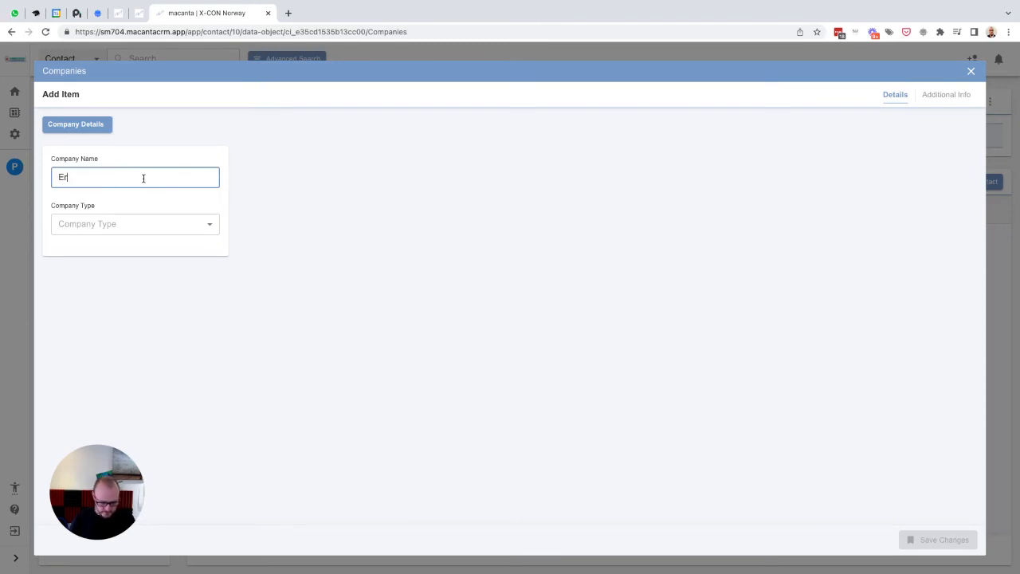
{"action": "type", "text": "win's St"}
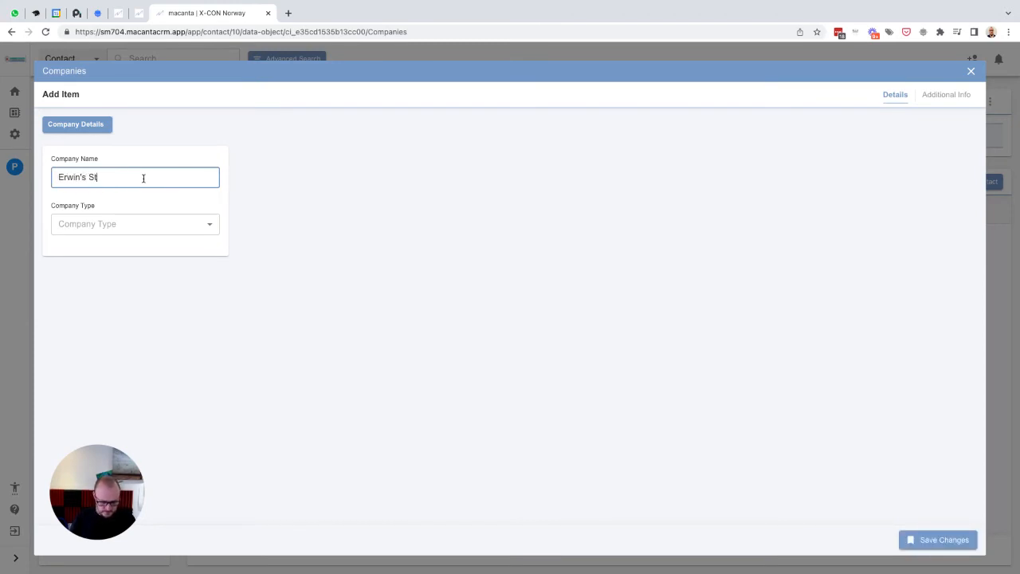
{"action": "type", "text": "ore"}
{"action": "left_click", "coordinate": [127, 222]}
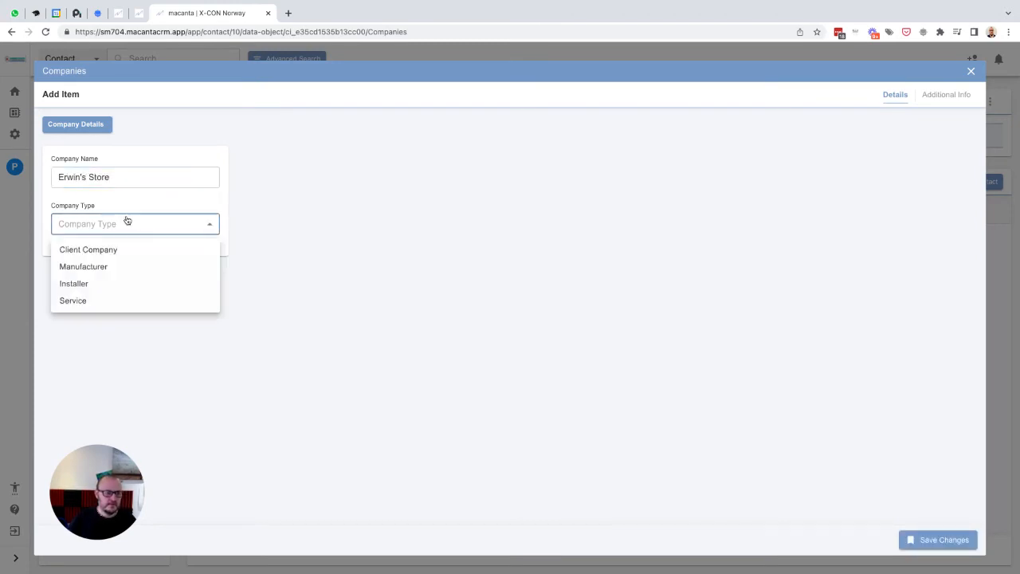
{"action": "left_click", "coordinate": [95, 252]}
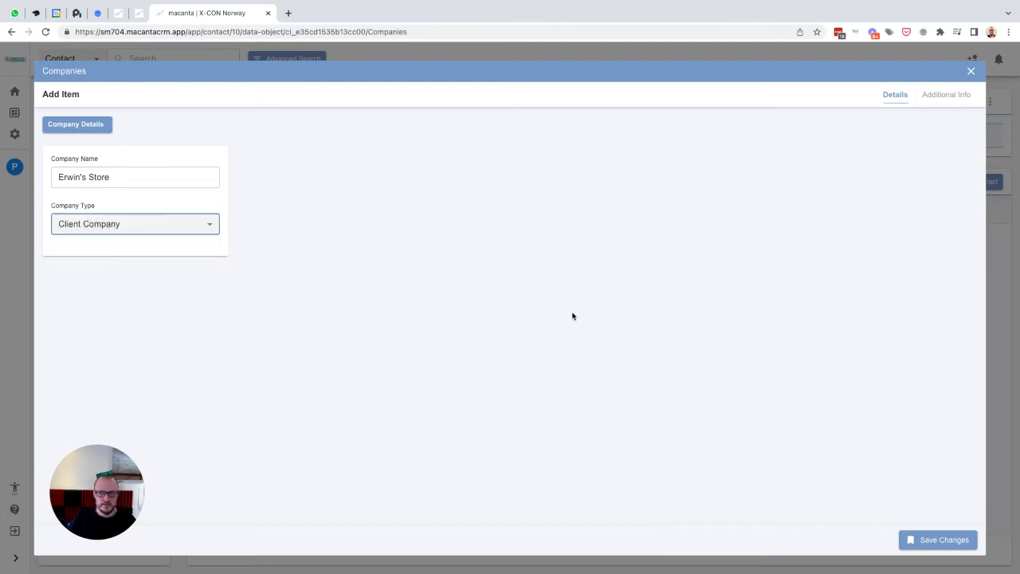
{"action": "left_click", "coordinate": [931, 97]}
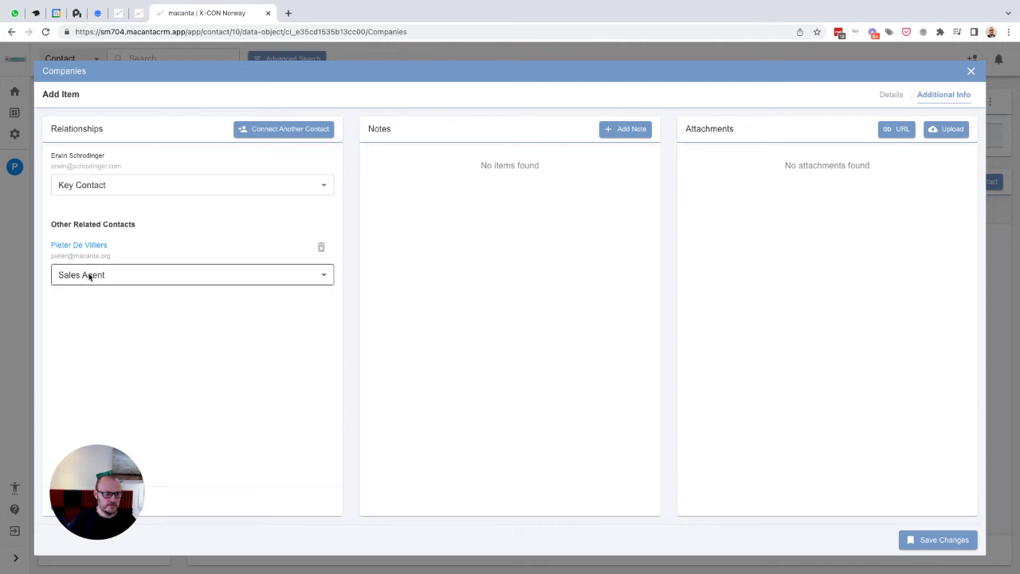
{"action": "left_click", "coordinate": [936, 541]}
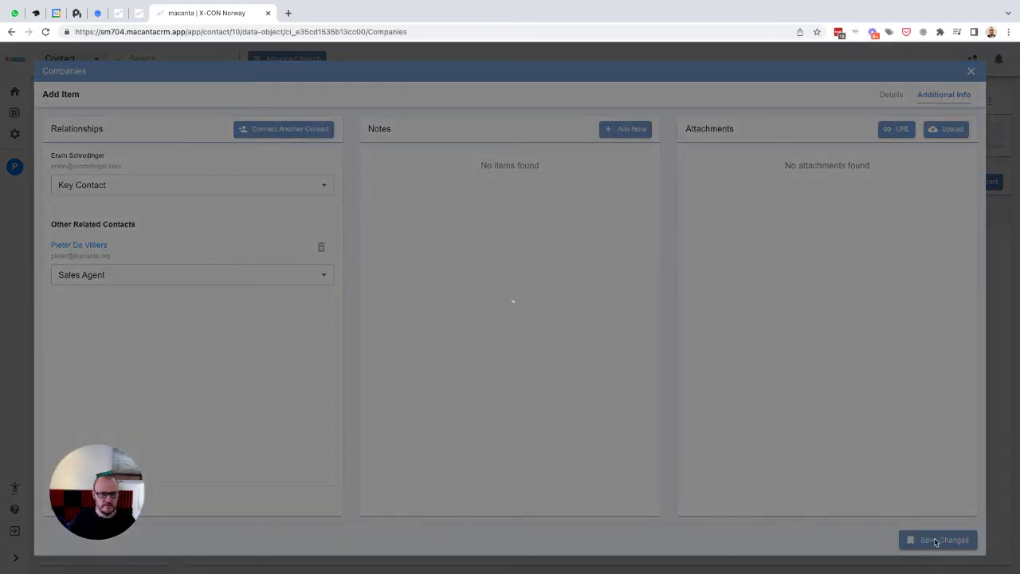
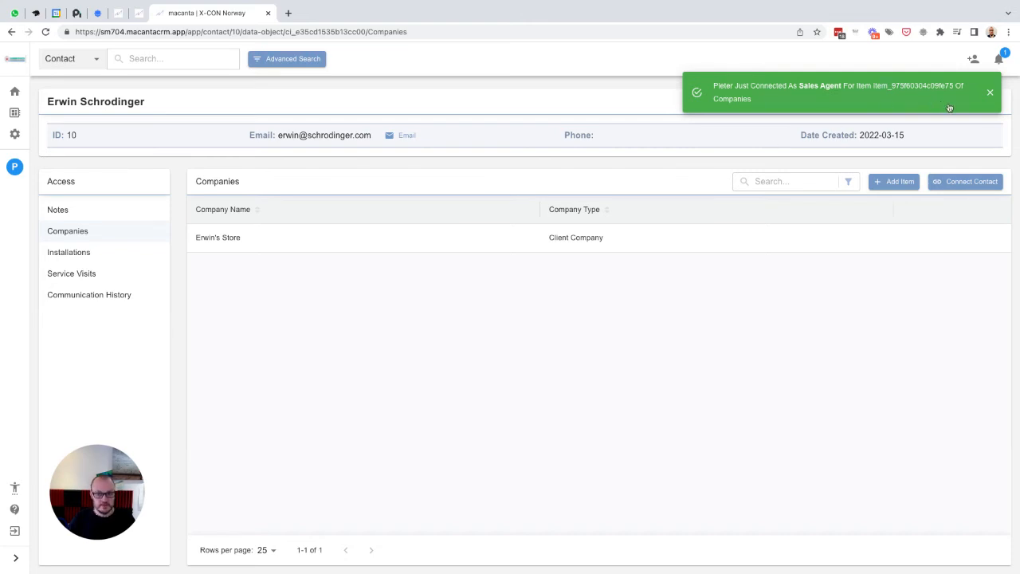
- Add another new contact with the contact's first name, last name and e-mail address, and save it
{"action": "left_click", "coordinate": [993, 93]}
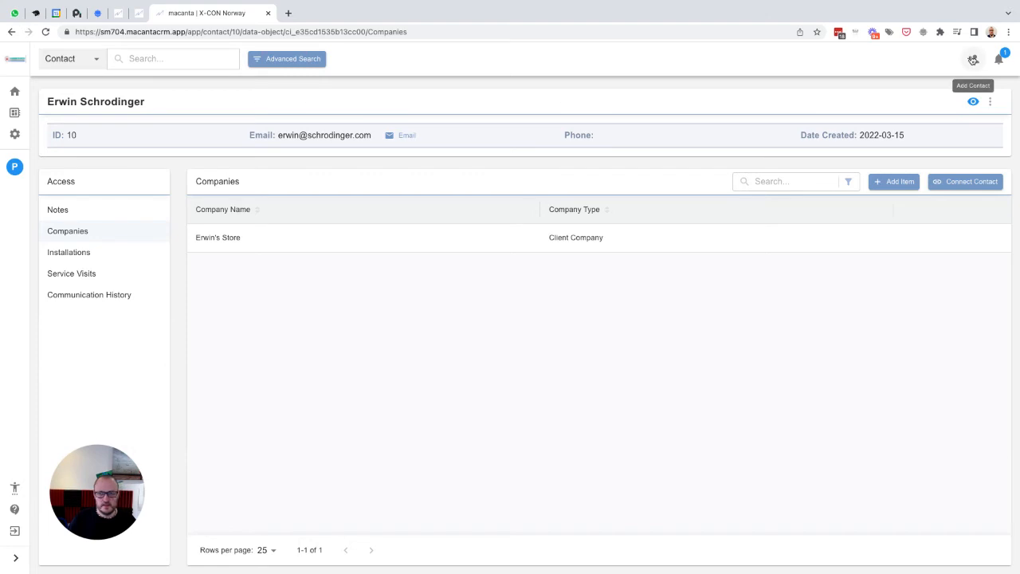
{"action": "left_click", "coordinate": [973, 60]}
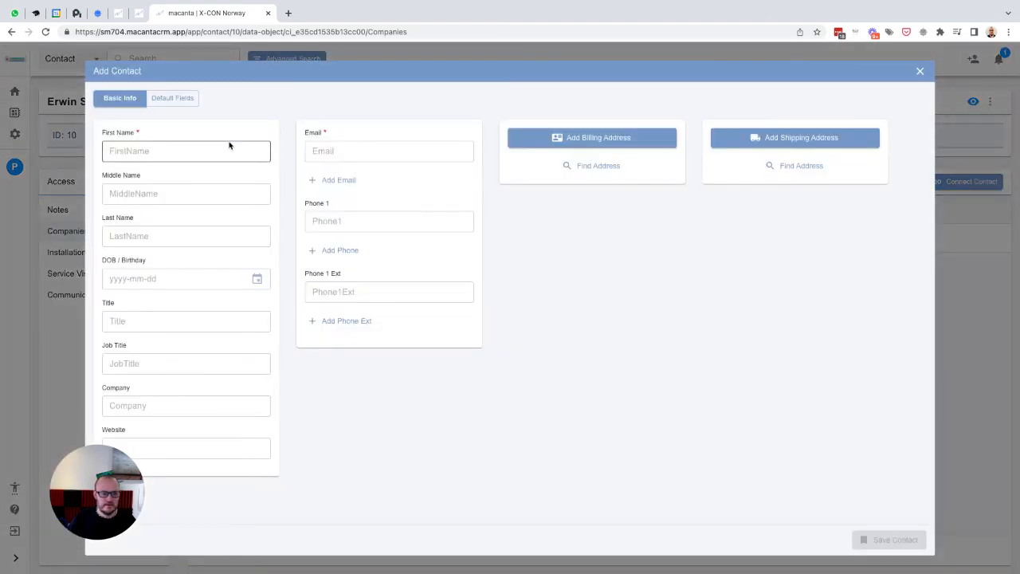
{"action": "left_click", "coordinate": [228, 149]}
{"action": "type", "text": "Martha"}
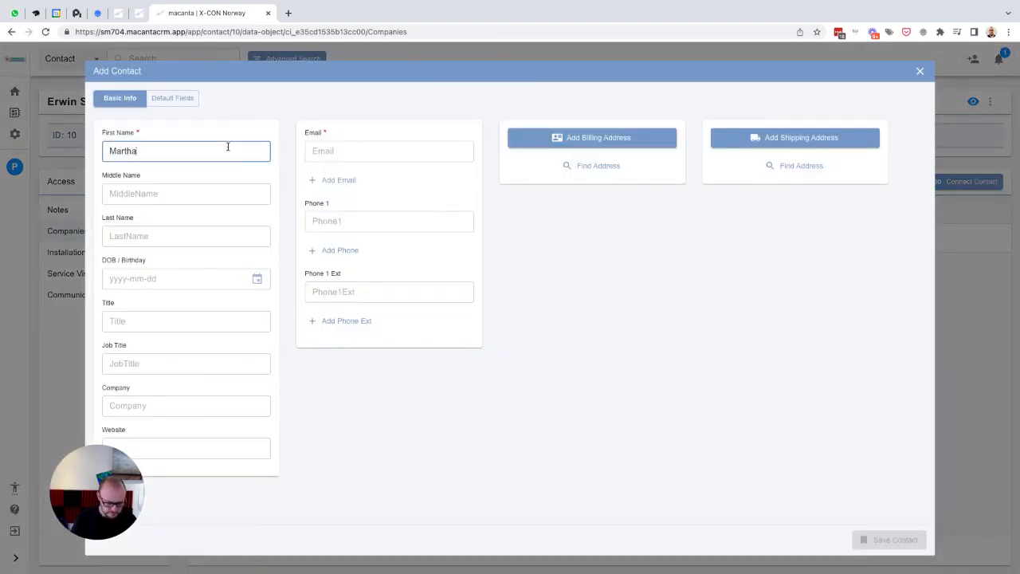
{"action": "key", "text": "Tab"}
{"action": "key", "text": "Tab"}
{"action": "type", "text": "W"}
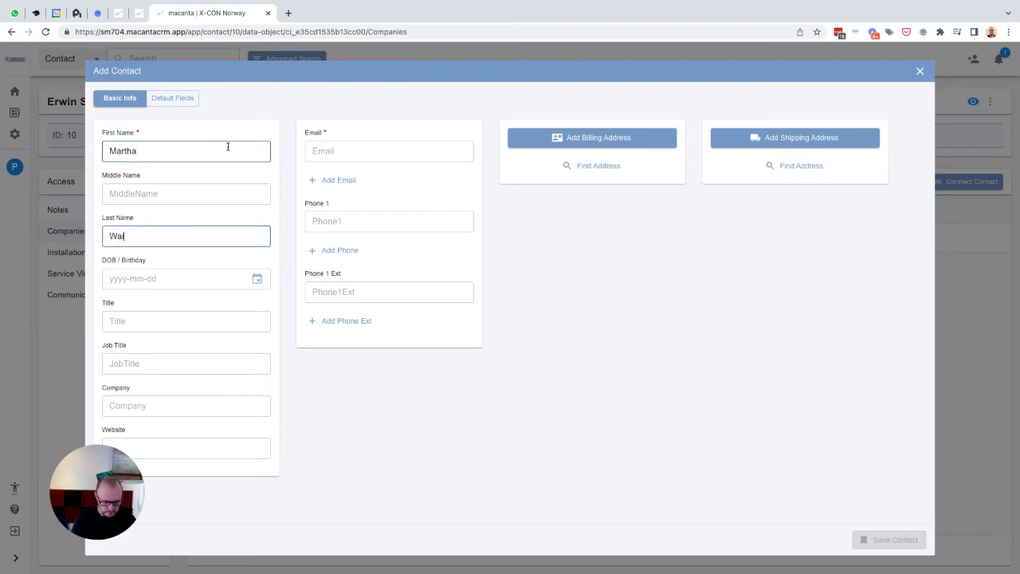
{"action": "left_click", "coordinate": [364, 149]}
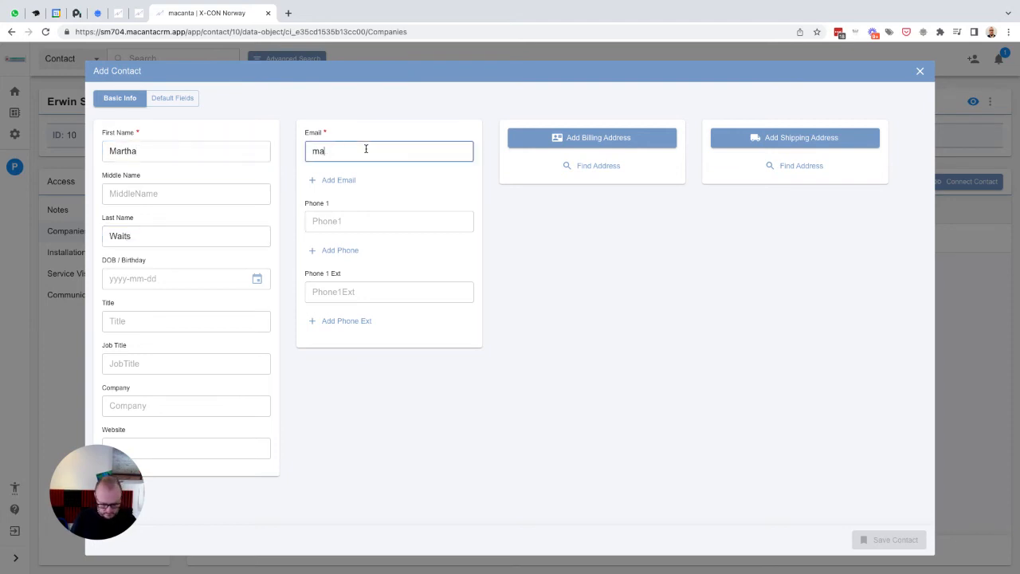
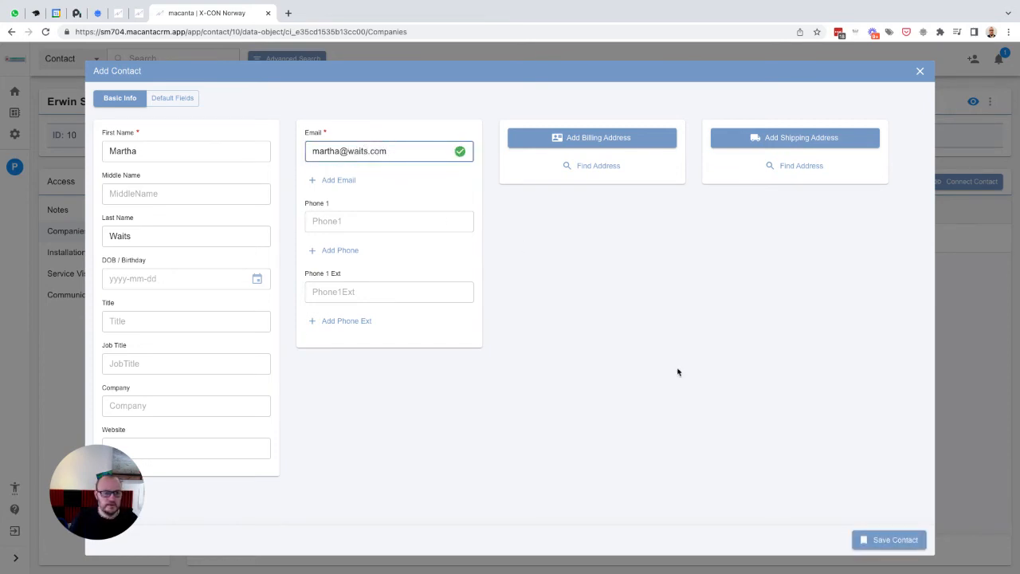
{"action": "left_click", "coordinate": [889, 540]}
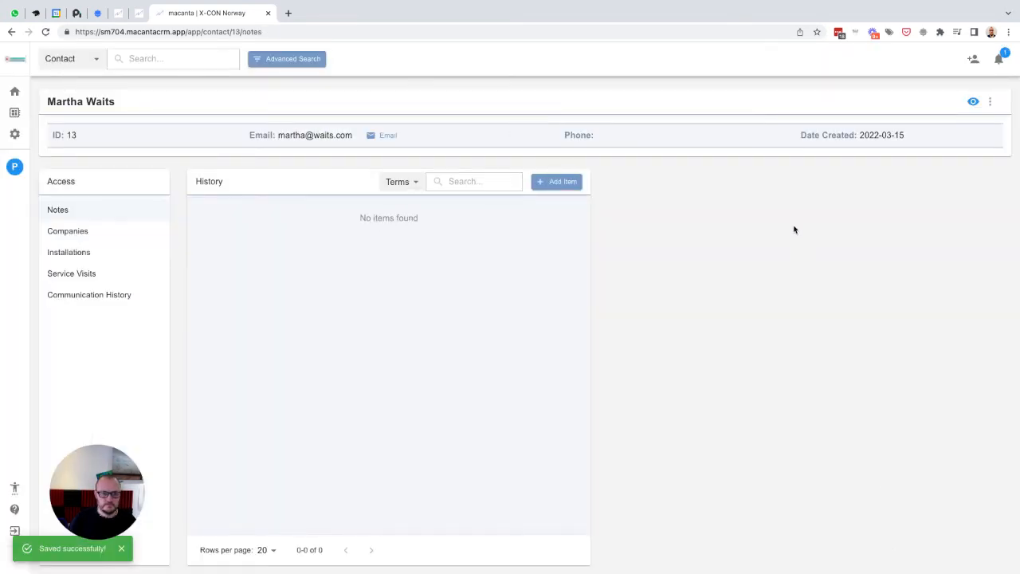
- Add a Companies item named Martha's Manufacturing with company type Manufacturer to the new contact and save it
{"action": "left_click", "coordinate": [75, 233]}
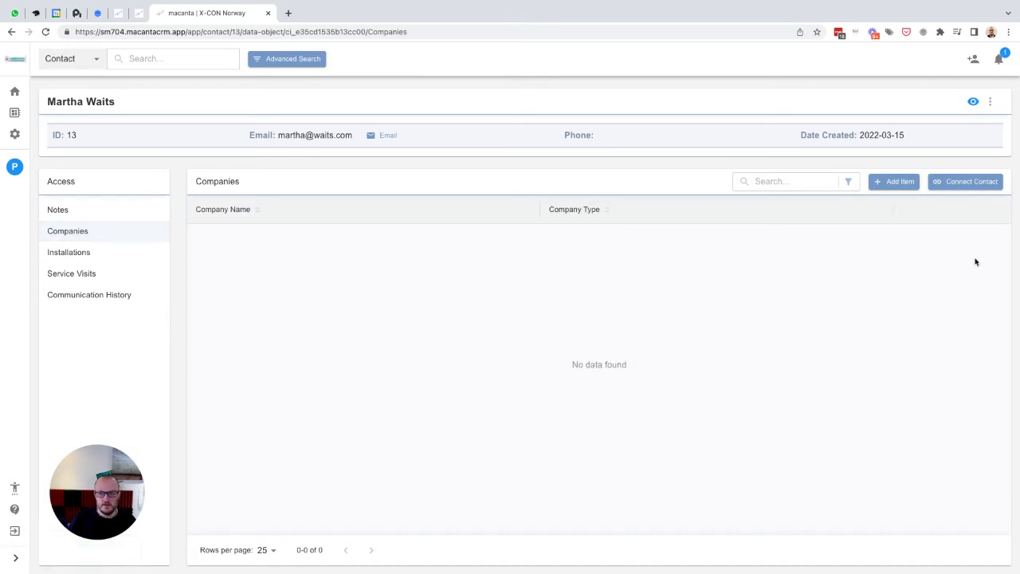
{"action": "left_click", "coordinate": [896, 183]}
{"action": "left_click", "coordinate": [152, 179]}
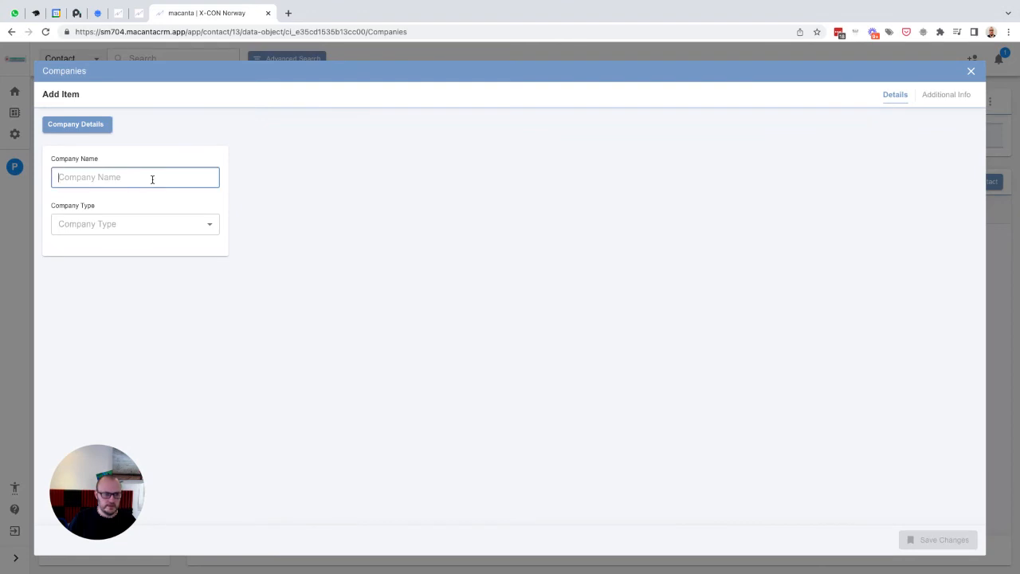
{"action": "type", "text": "Martha's Locations"}
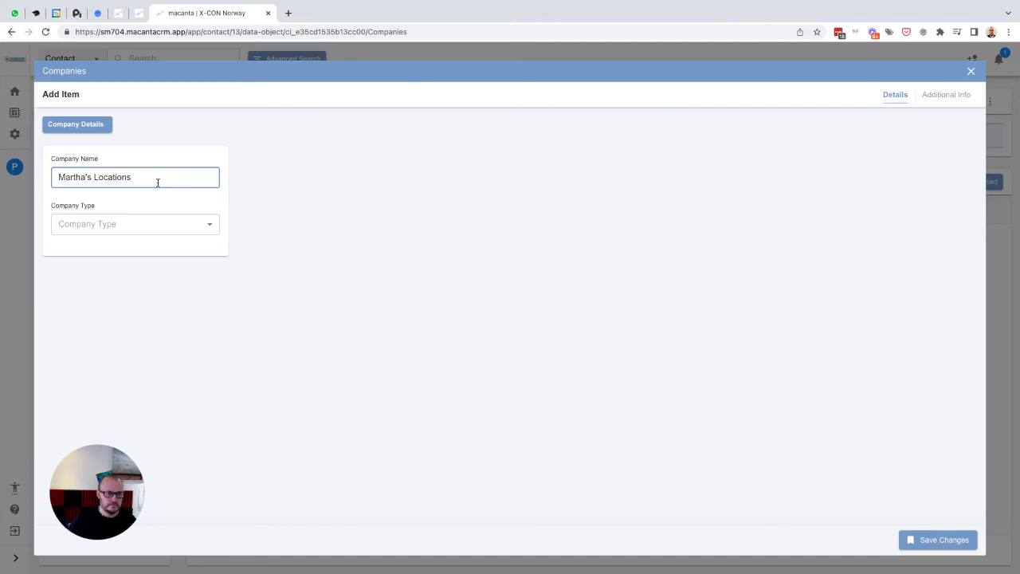
{"action": "left_click", "coordinate": [149, 227]}
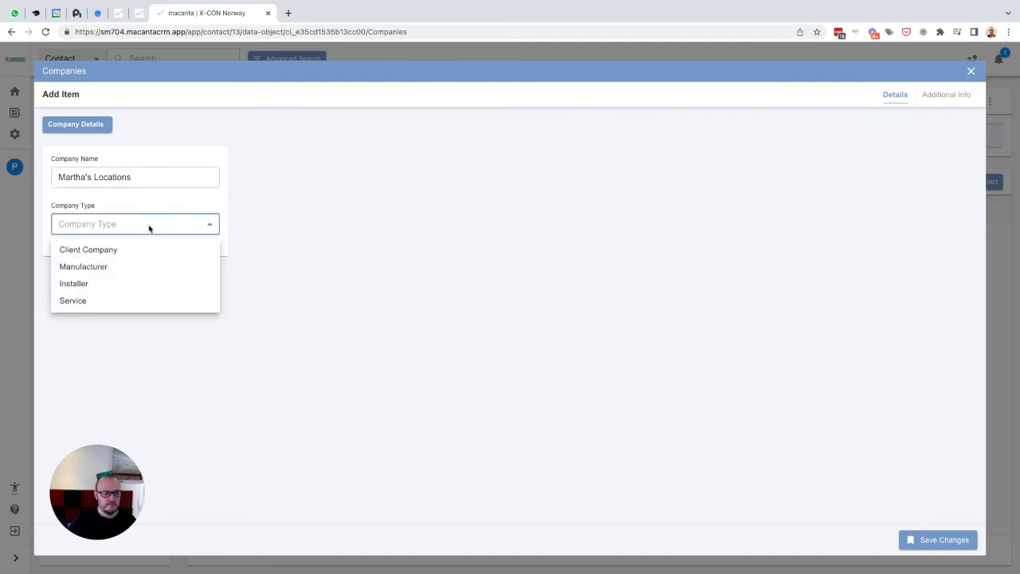
{"action": "left_click", "coordinate": [103, 267]}
{"action": "left_click", "coordinate": [112, 178]}
{"action": "double_click", "coordinate": [113, 179]}
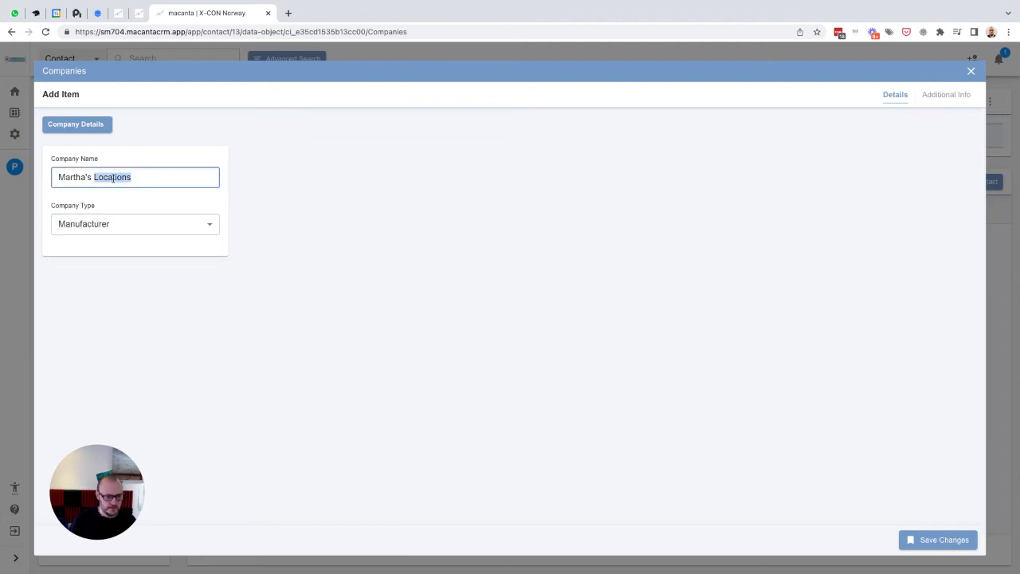
{"action": "type", "text": "Manufacturing"}
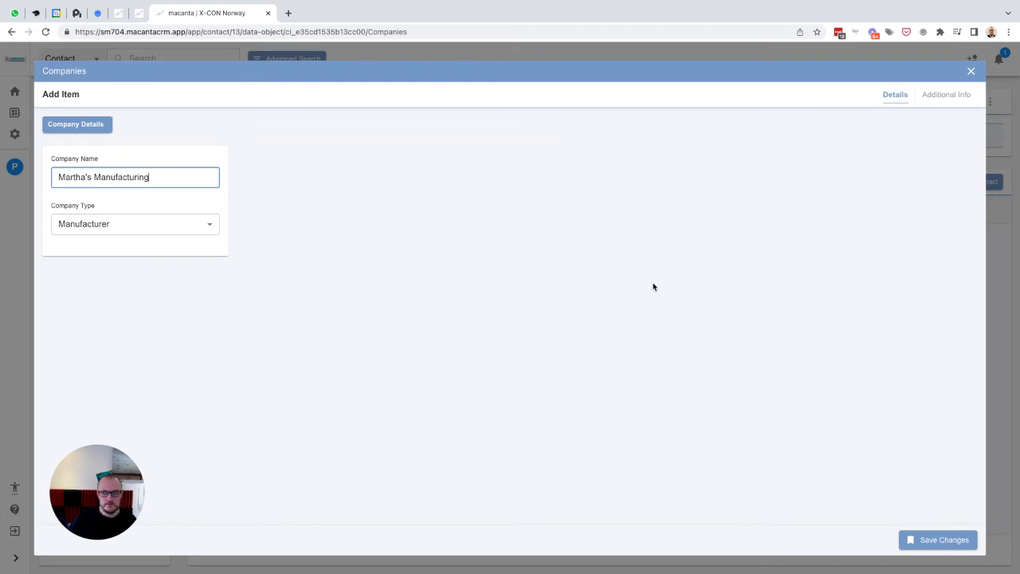
{"action": "left_click", "coordinate": [938, 96]}
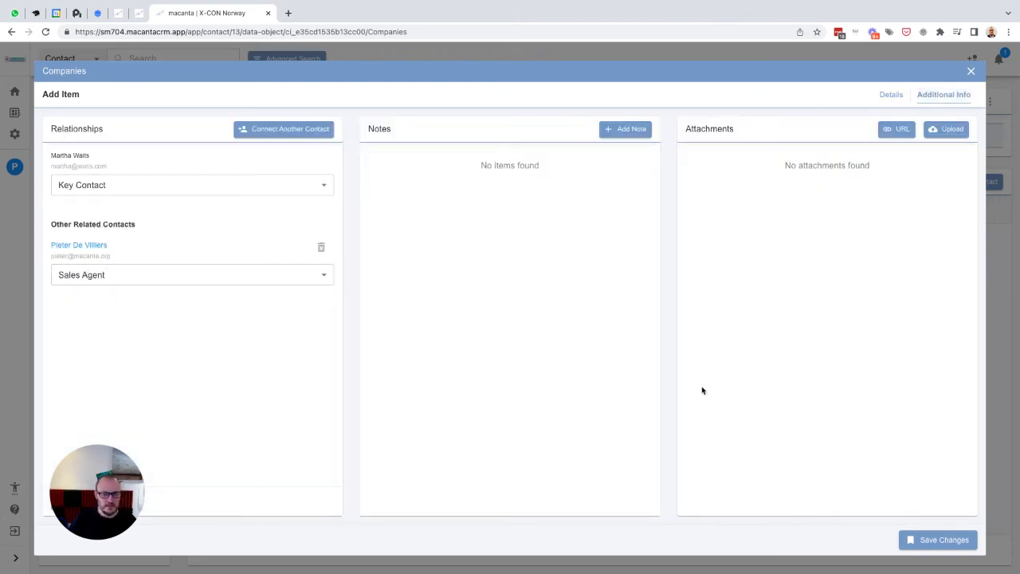
{"action": "left_click", "coordinate": [940, 545]}
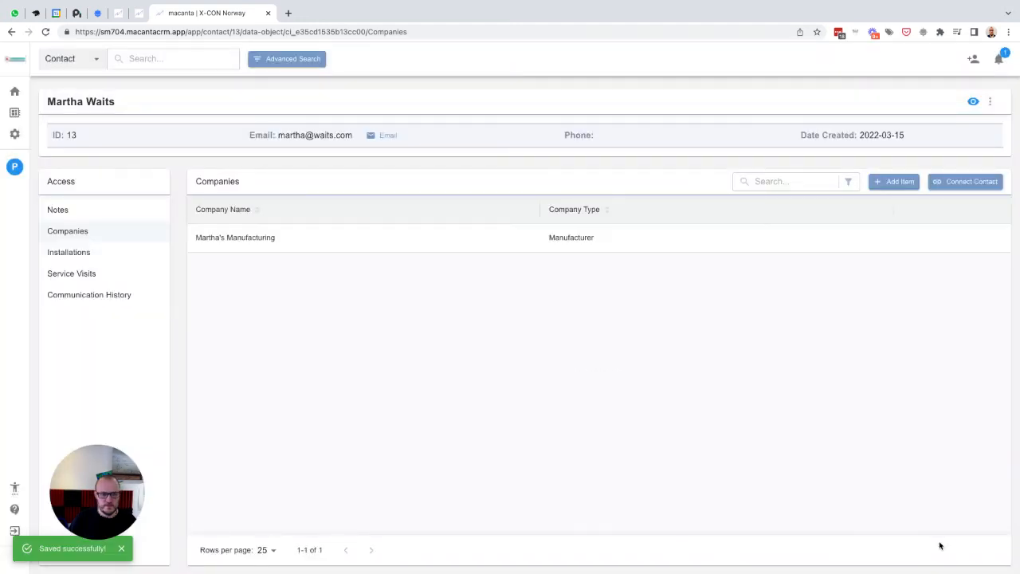
- Open your own user contact's companies and review the relationships of both company records
{"action": "left_click", "coordinate": [14, 167]}
{"action": "left_click", "coordinate": [74, 237]}
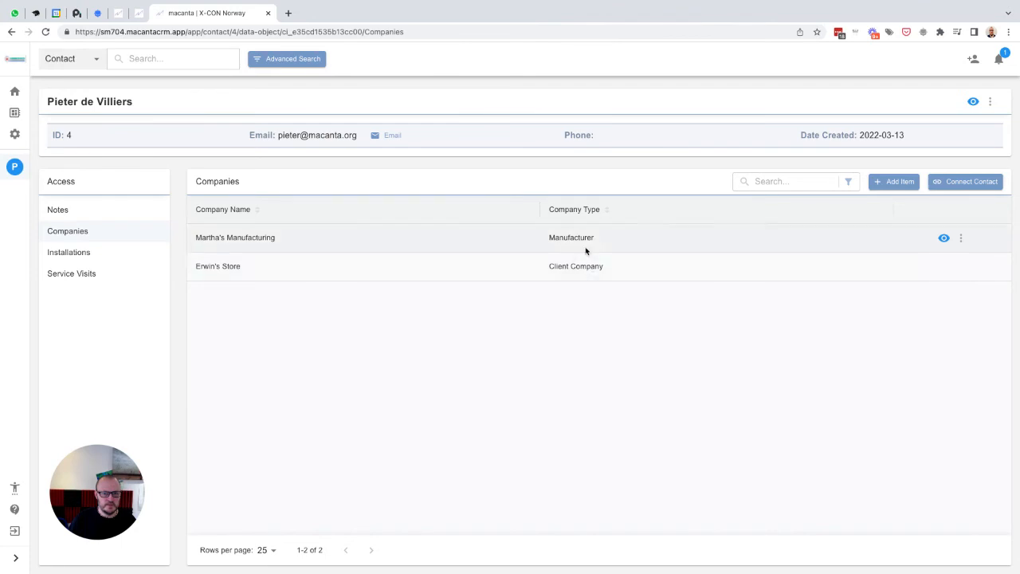
{"action": "left_click", "coordinate": [961, 237]}
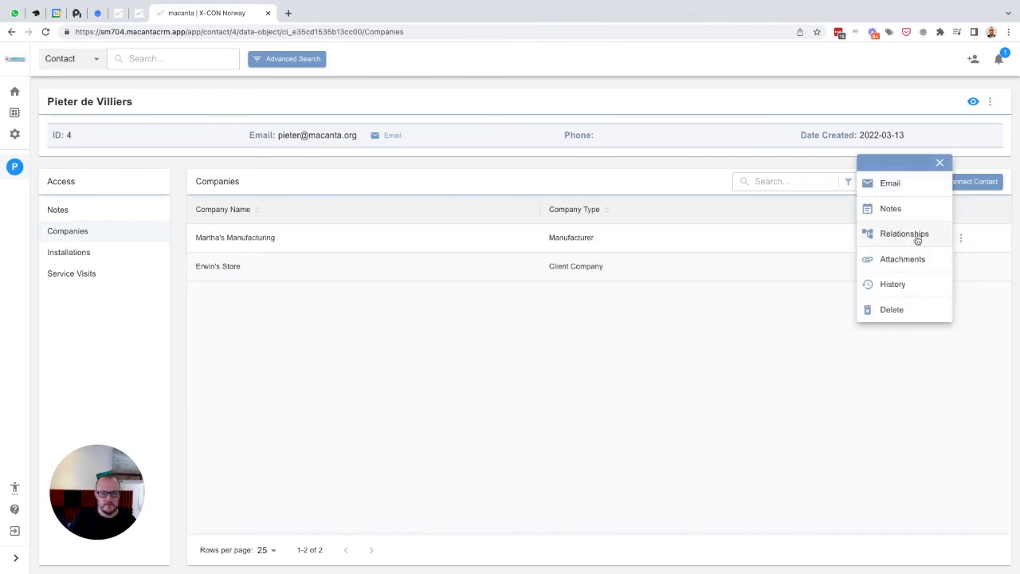
{"action": "left_click", "coordinate": [916, 238]}
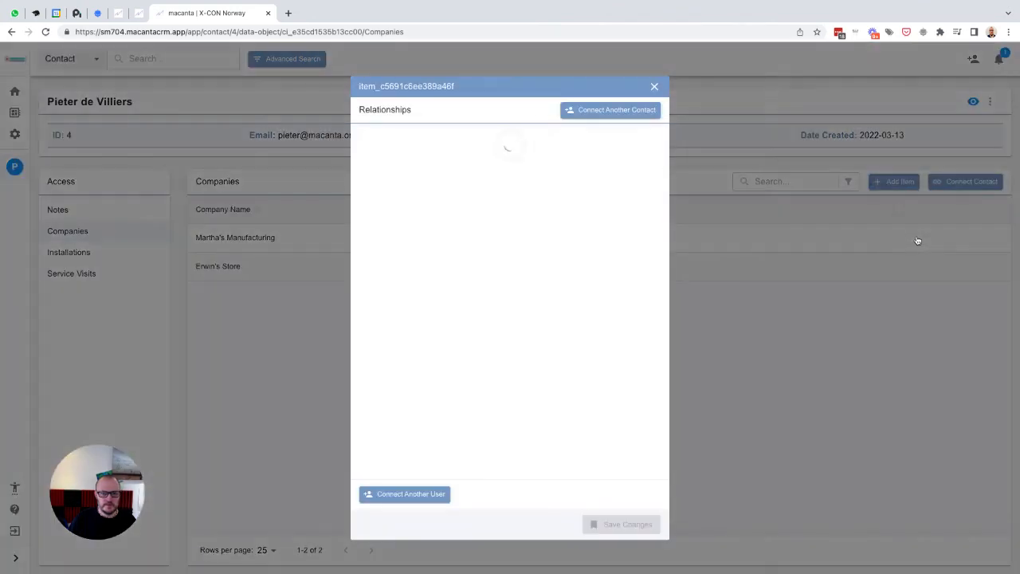
{"action": "left_click", "coordinate": [653, 86]}
{"action": "left_click", "coordinate": [961, 267]}
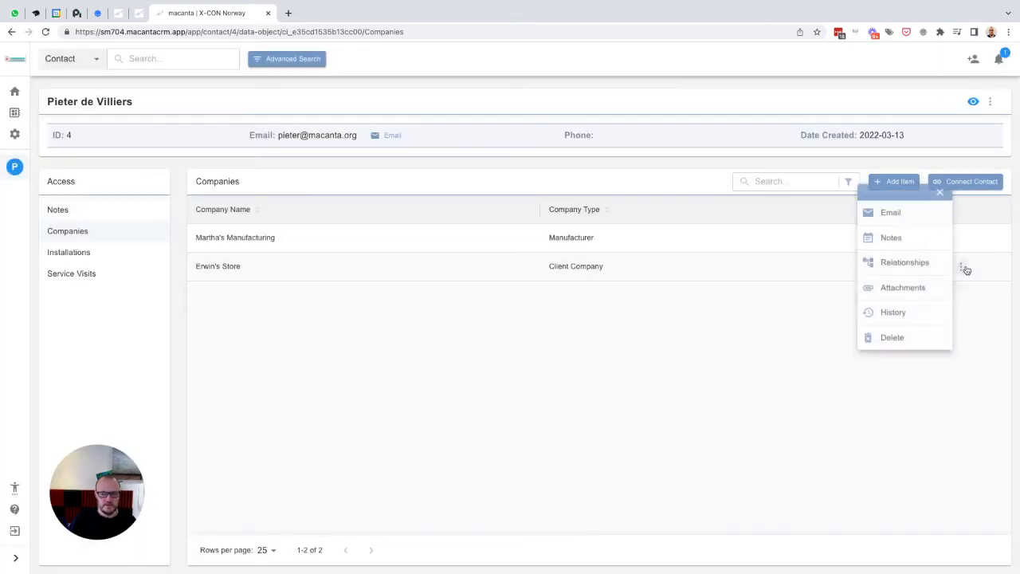
{"action": "left_click", "coordinate": [917, 262]}
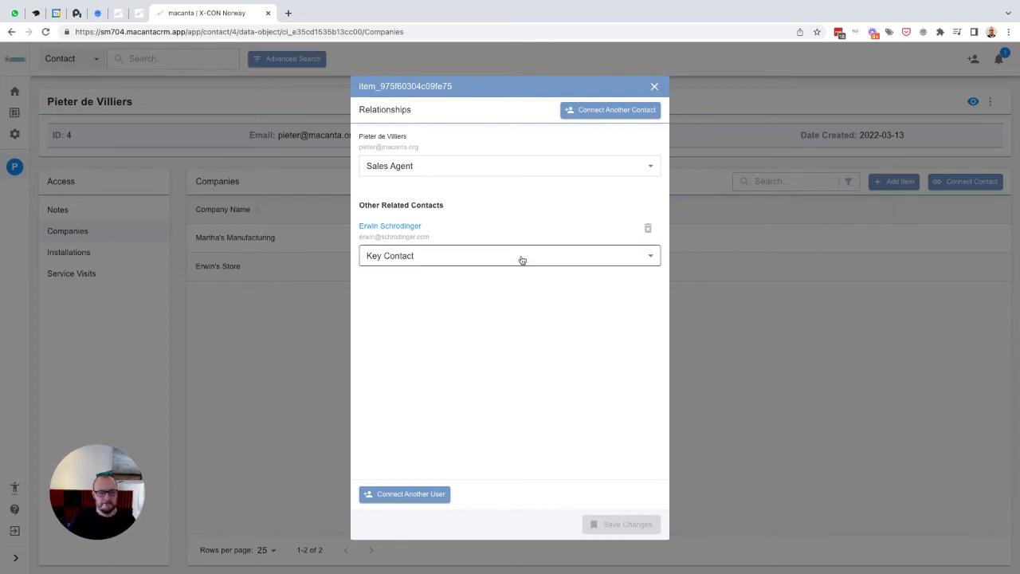
- Open the related client contact from Erwin's Store and inspect its companies and the Installations add-item form
{"action": "left_click", "coordinate": [396, 227]}
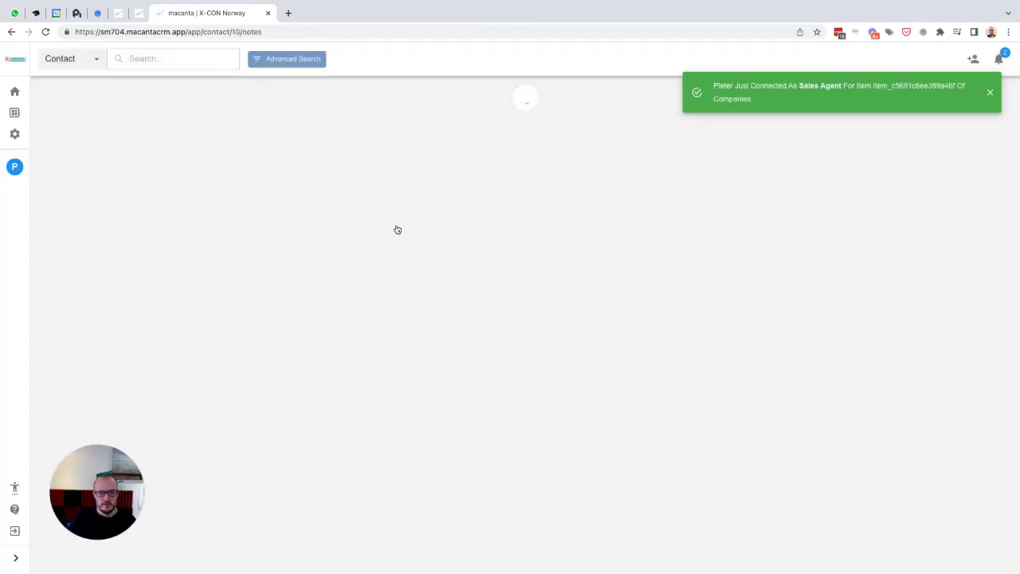
{"action": "left_click", "coordinate": [989, 93]}
{"action": "left_click", "coordinate": [93, 233]}
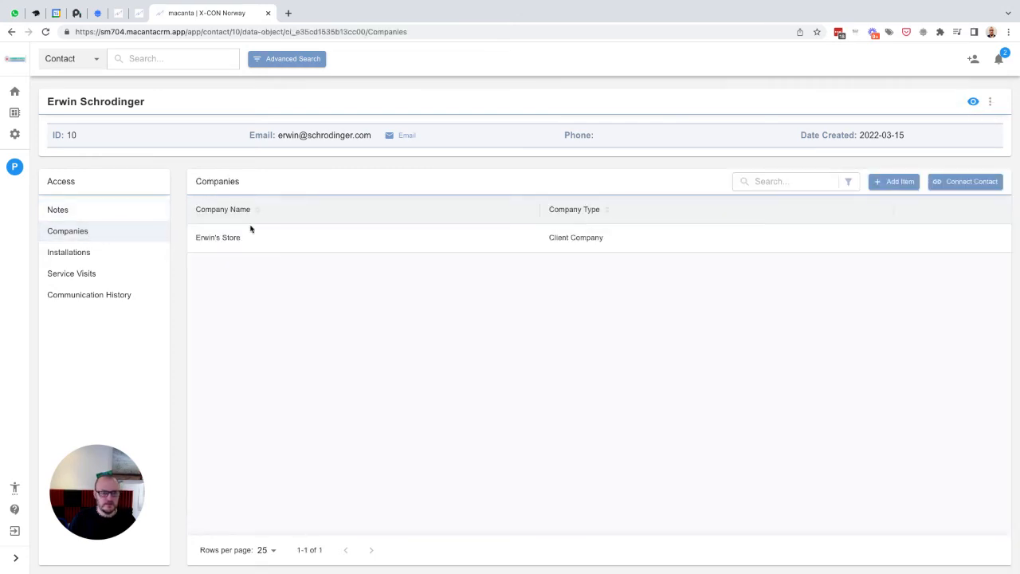
{"action": "left_click", "coordinate": [72, 252]}
{"action": "left_click", "coordinate": [876, 183]}
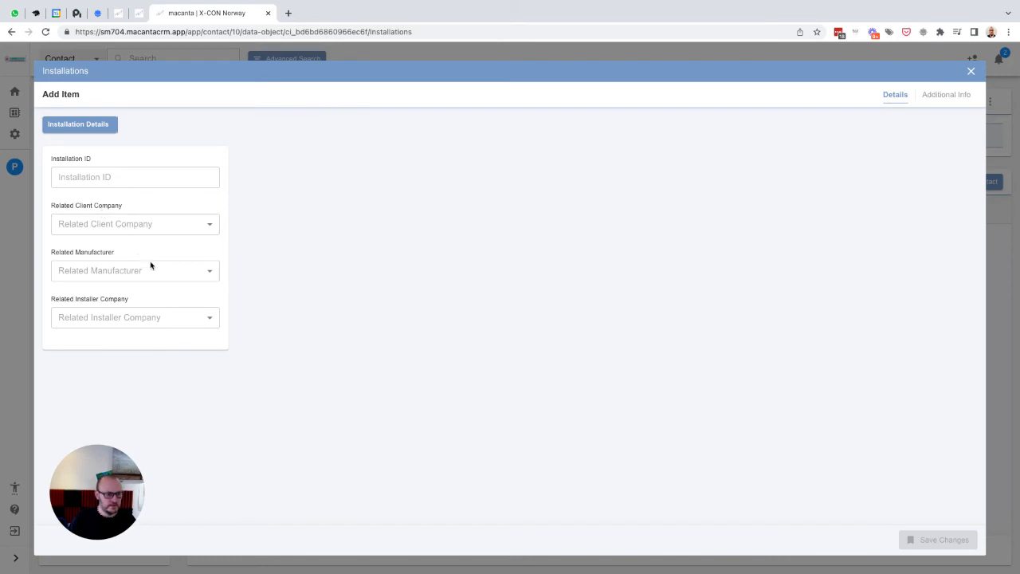
{"action": "left_click", "coordinate": [971, 71]}
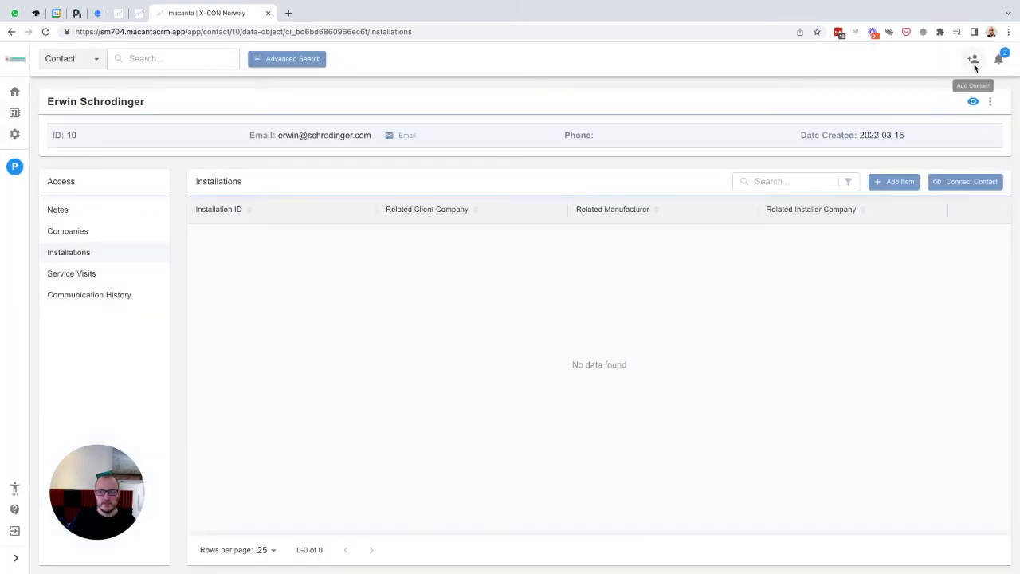
- Create a third contact, entering the contact's first name, last name and e-mail address, and save it
{"action": "left_click", "coordinate": [972, 62]}
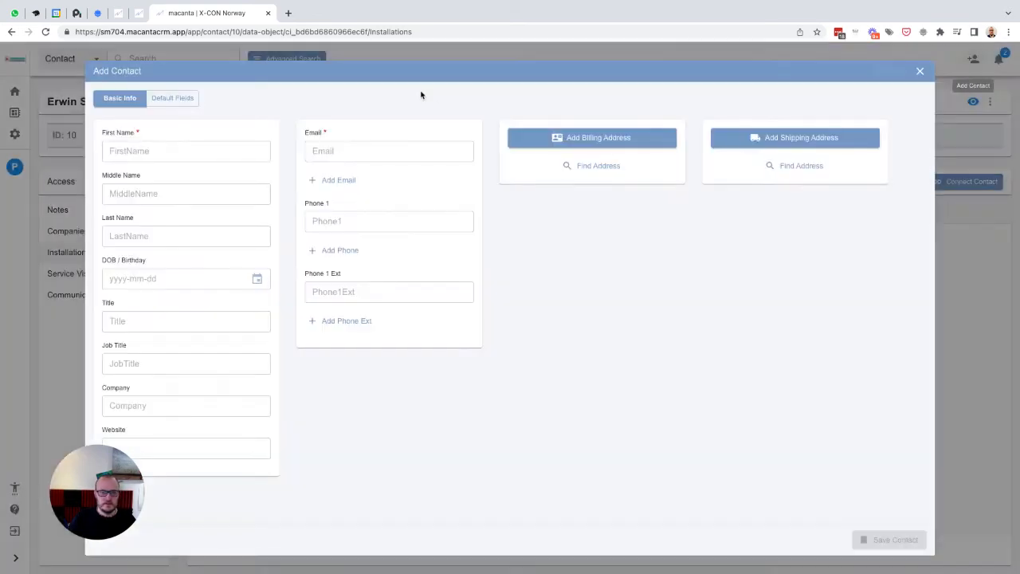
{"action": "left_click", "coordinate": [215, 148]}
{"action": "type", "text": "Oli"}
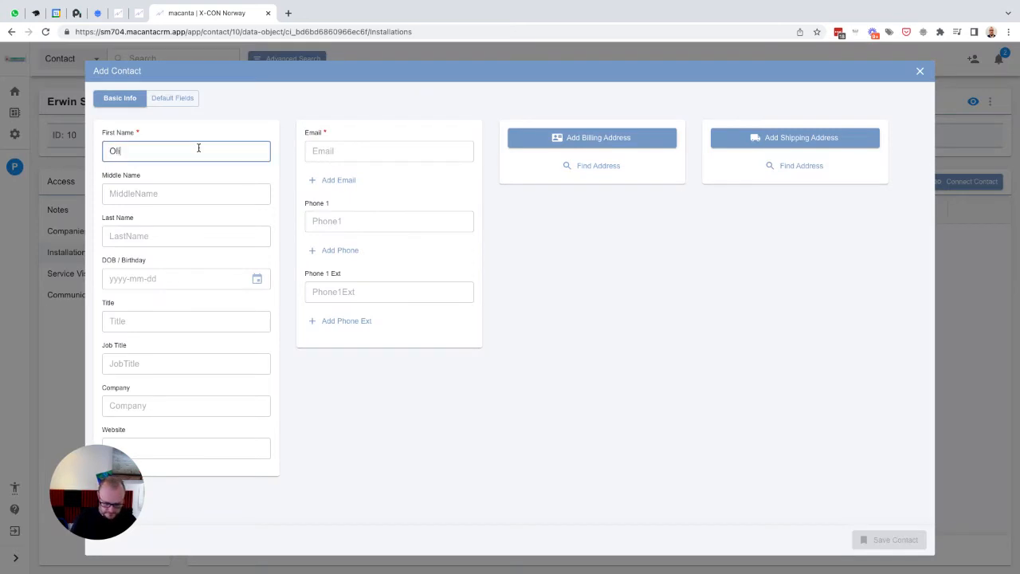
{"action": "type", "text": "via"}
{"action": "key", "text": "Tab"}
{"action": "key", "text": "Tab"}
{"action": "type", "text": "d"}
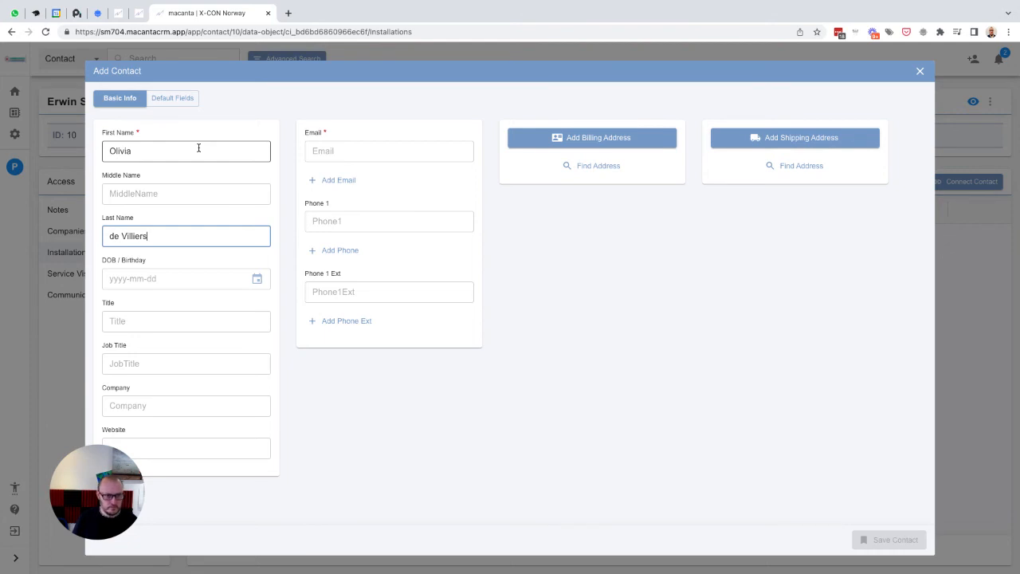
{"action": "left_click", "coordinate": [339, 149]}
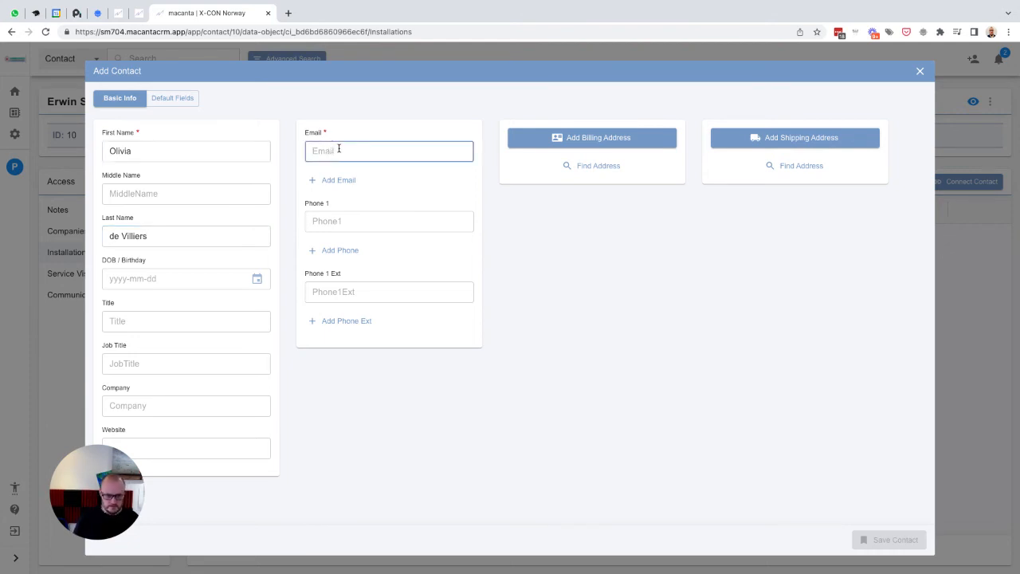
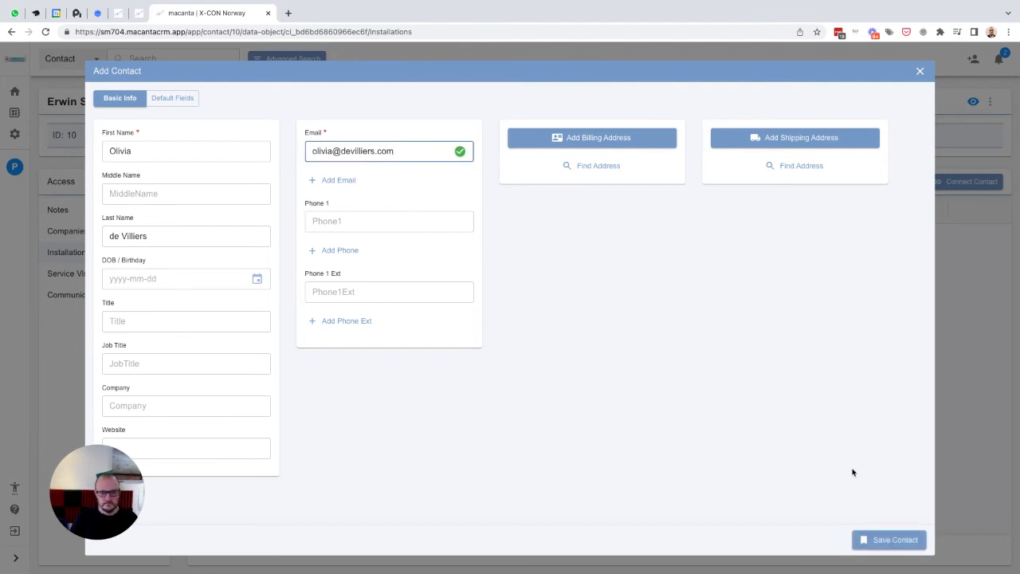
{"action": "left_click", "coordinate": [878, 542]}
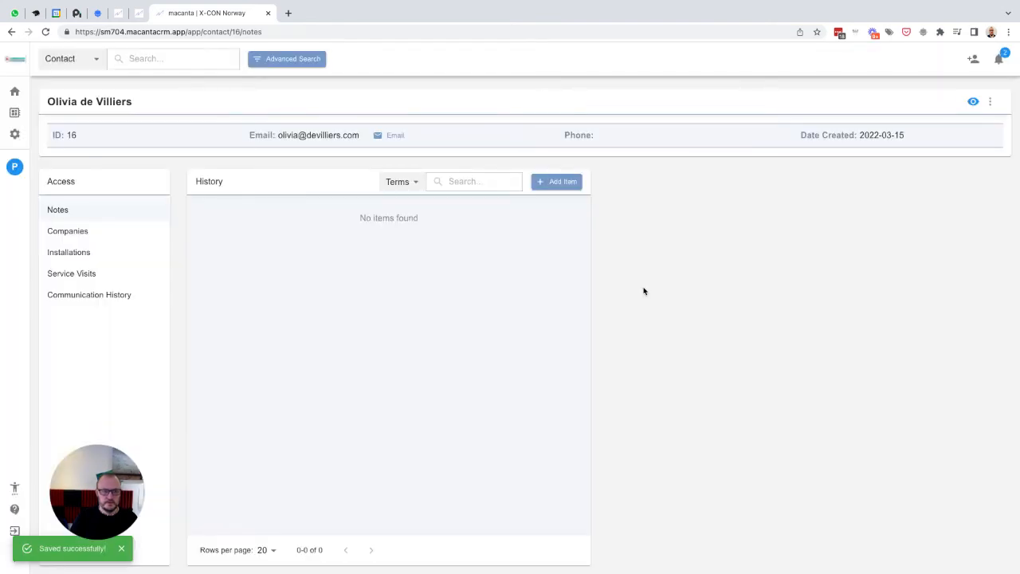
- Add a Companies item named Olivia's Installations with company type Installer to the third contact, check its relationships, and save it
{"action": "left_click", "coordinate": [89, 230]}
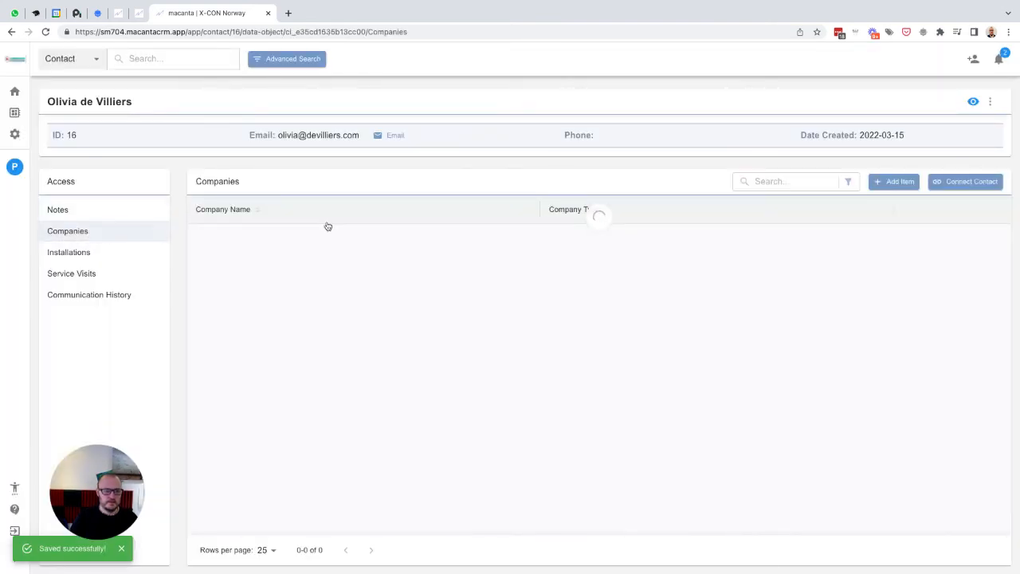
{"action": "left_click", "coordinate": [892, 182]}
{"action": "left_click", "coordinate": [122, 176]}
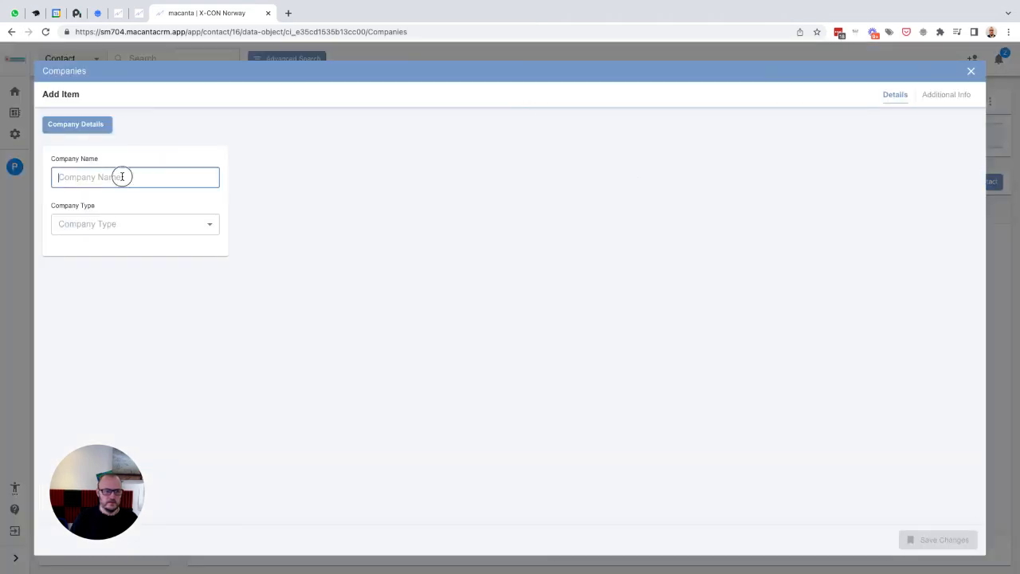
{"action": "type", "text": "Olivia"}
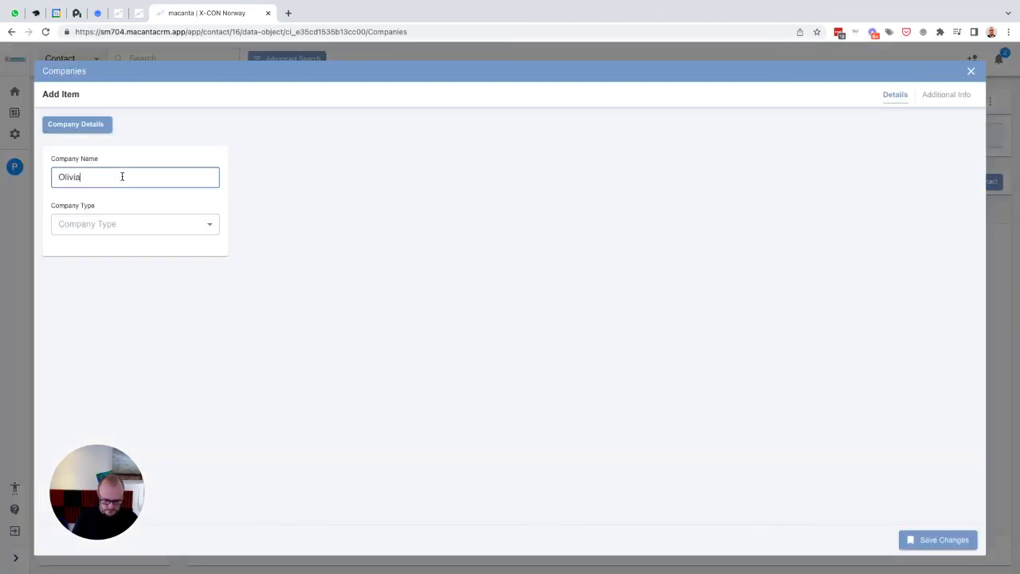
{"action": "type", "text": "'s Installations"}
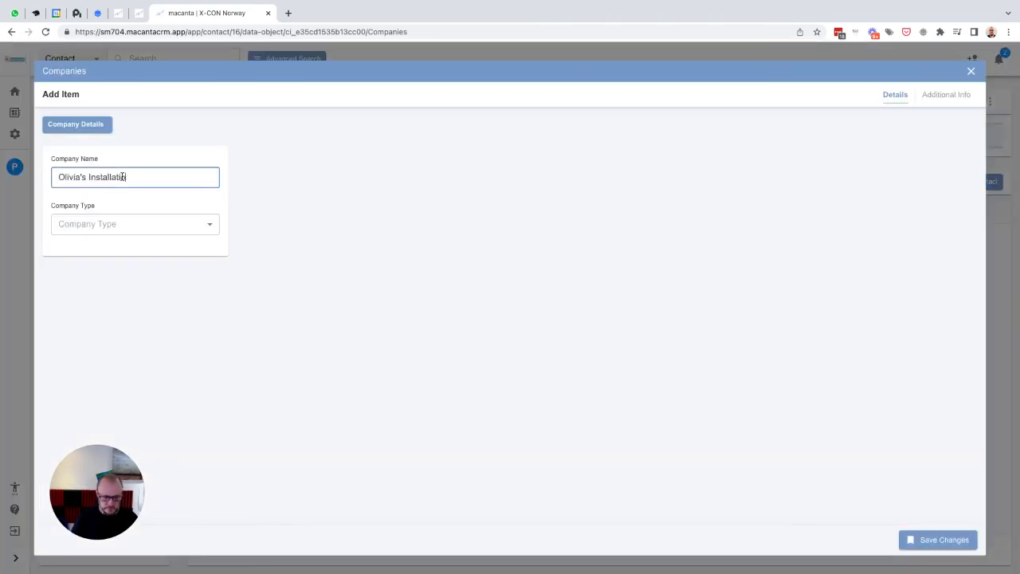
{"action": "left_click", "coordinate": [131, 227]}
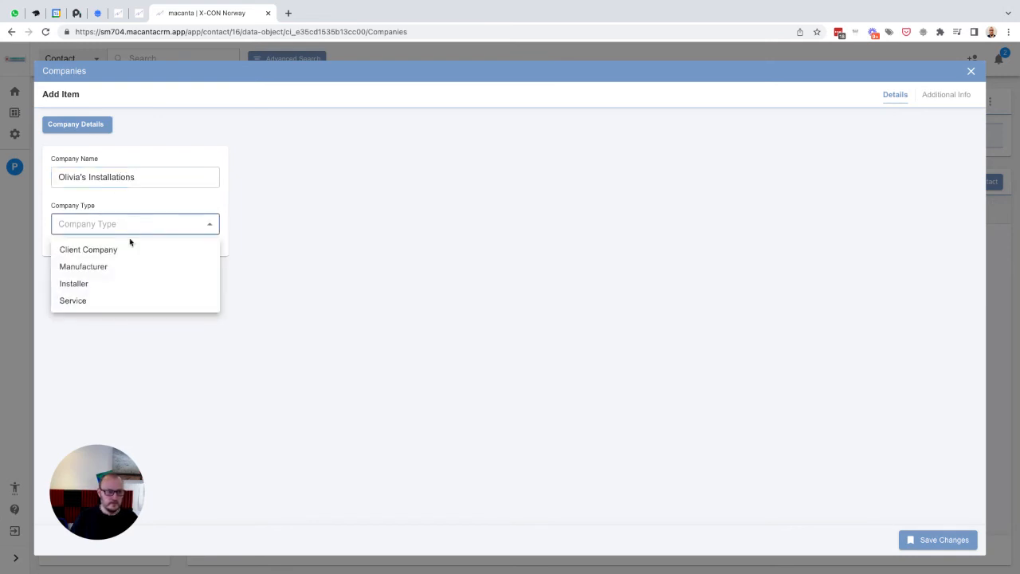
{"action": "left_click", "coordinate": [75, 284]}
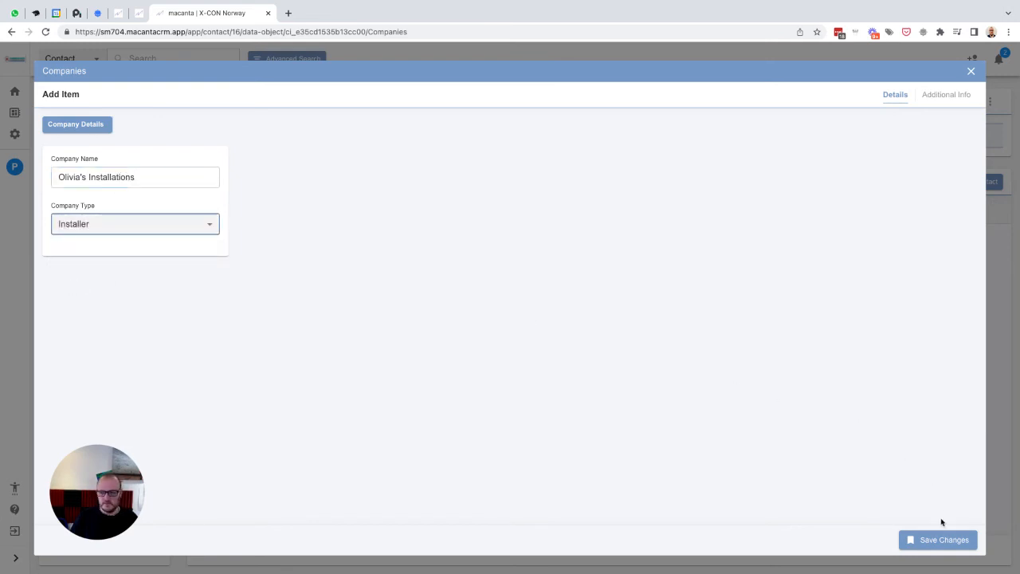
{"action": "left_click", "coordinate": [936, 94]}
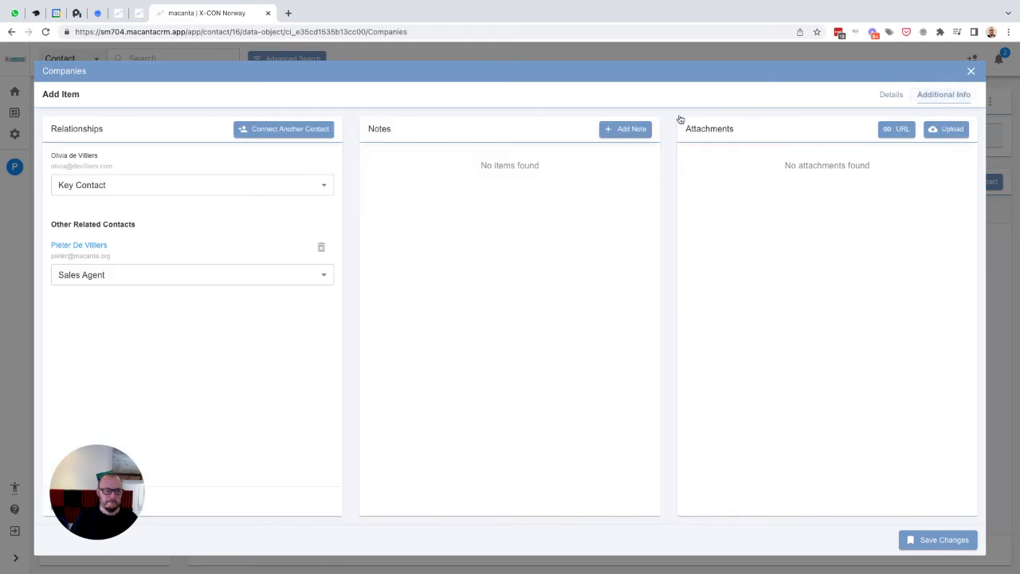
{"action": "left_click", "coordinate": [944, 549]}
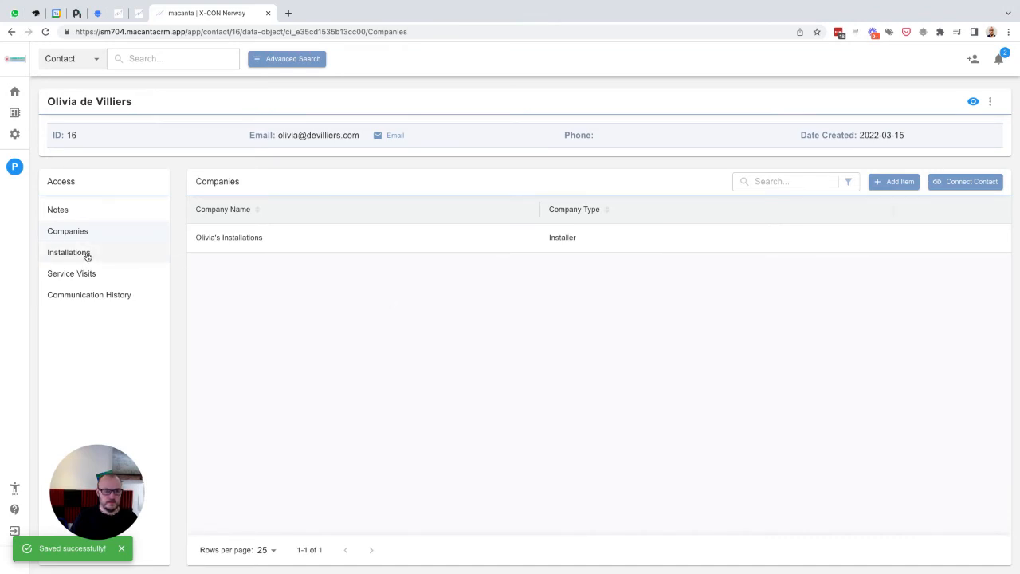
- Open the Erwin's Store client contact's Installations and start a new item with Installation ID Inst-1000
{"action": "left_click", "coordinate": [145, 59]}
{"action": "left_click", "coordinate": [154, 115]}
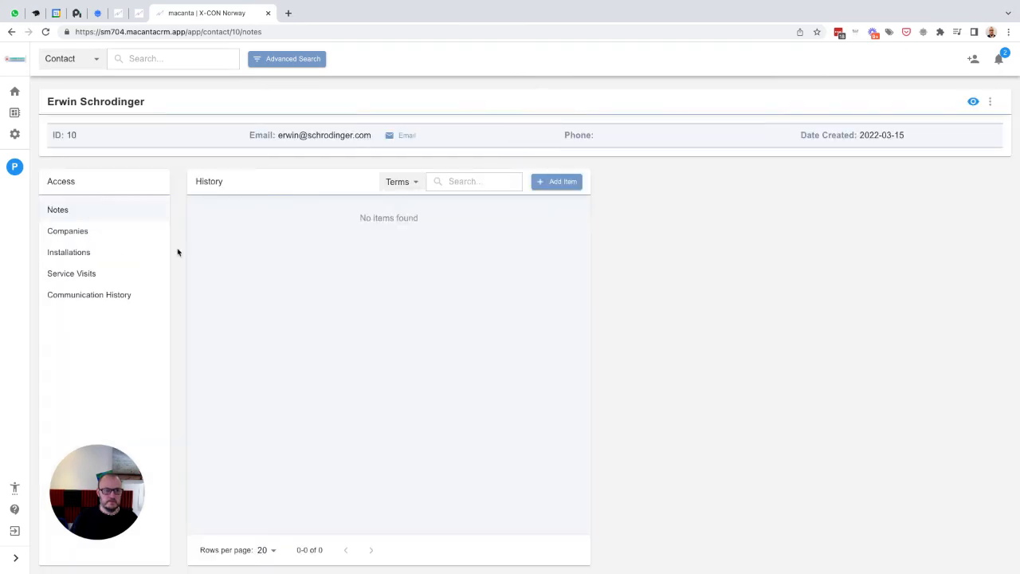
{"action": "left_click", "coordinate": [81, 258]}
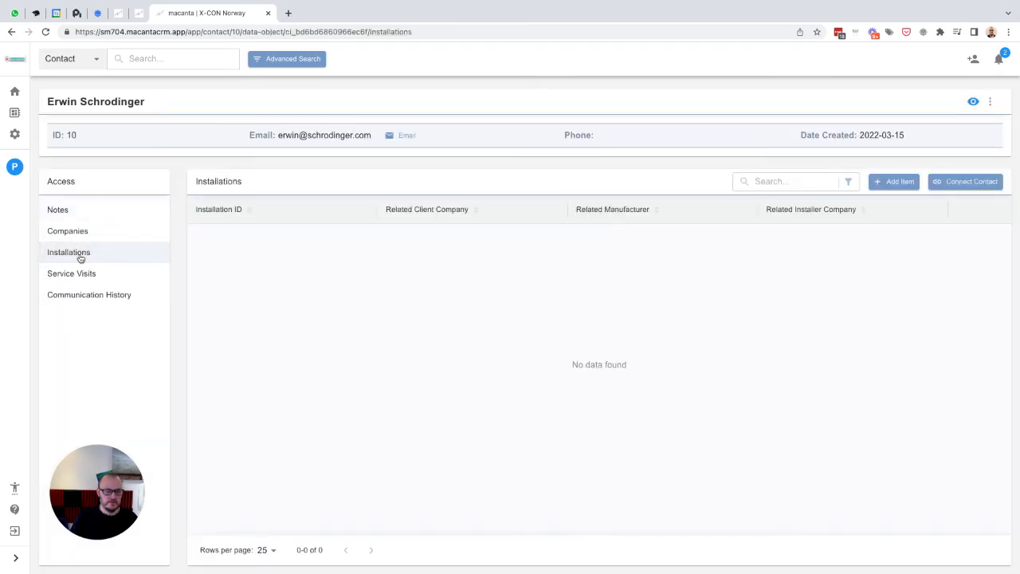
{"action": "left_click", "coordinate": [887, 182]}
{"action": "left_click", "coordinate": [128, 173]}
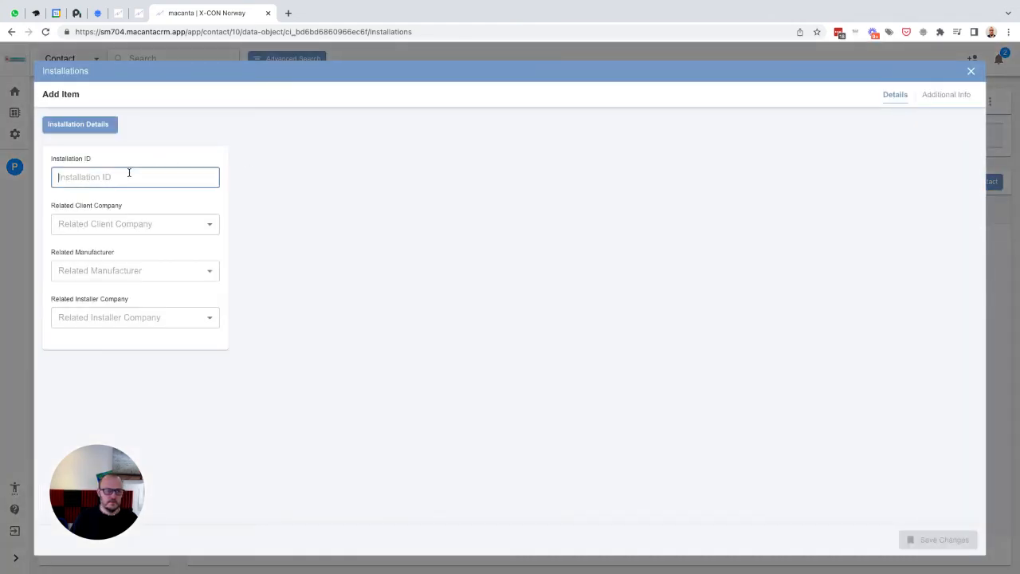
{"action": "type", "text": "In"}
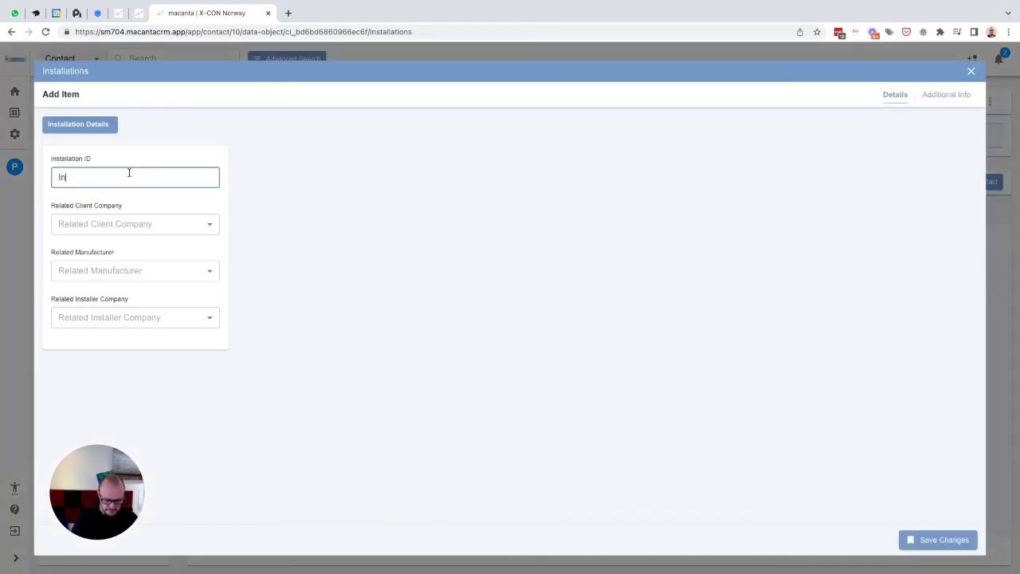
{"action": "type", "text": "st-1000"}
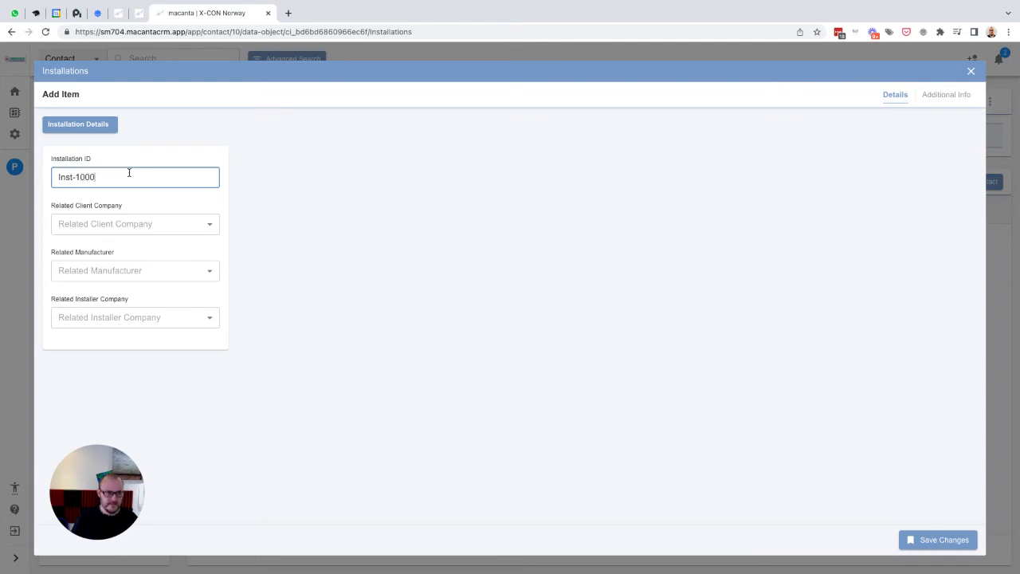
- Set the installation's related client company to Erwin's Store and related manufacturer to Martha's Manufacturing, then save it
{"action": "left_click", "coordinate": [113, 225]}
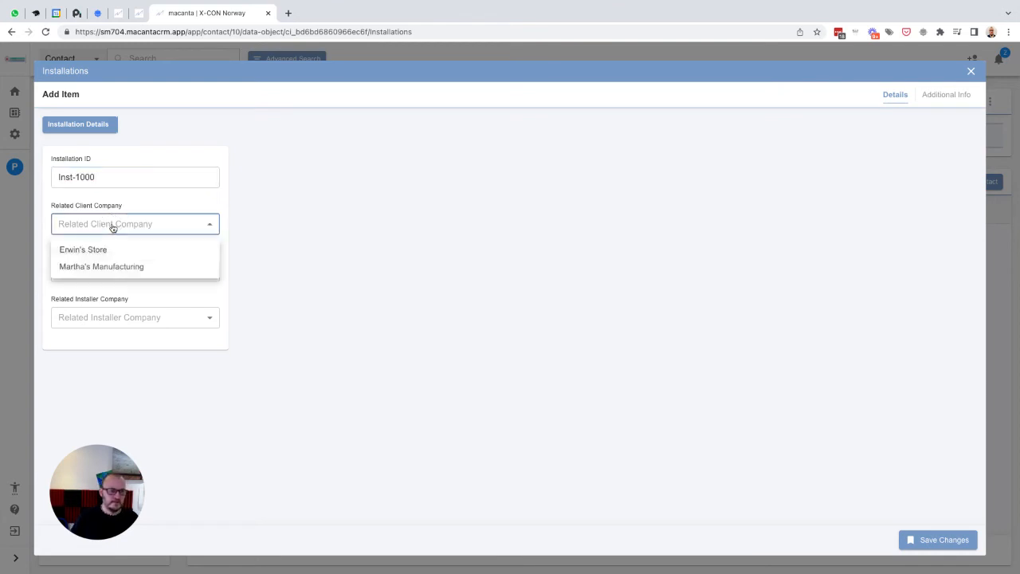
{"action": "left_click", "coordinate": [145, 207]}
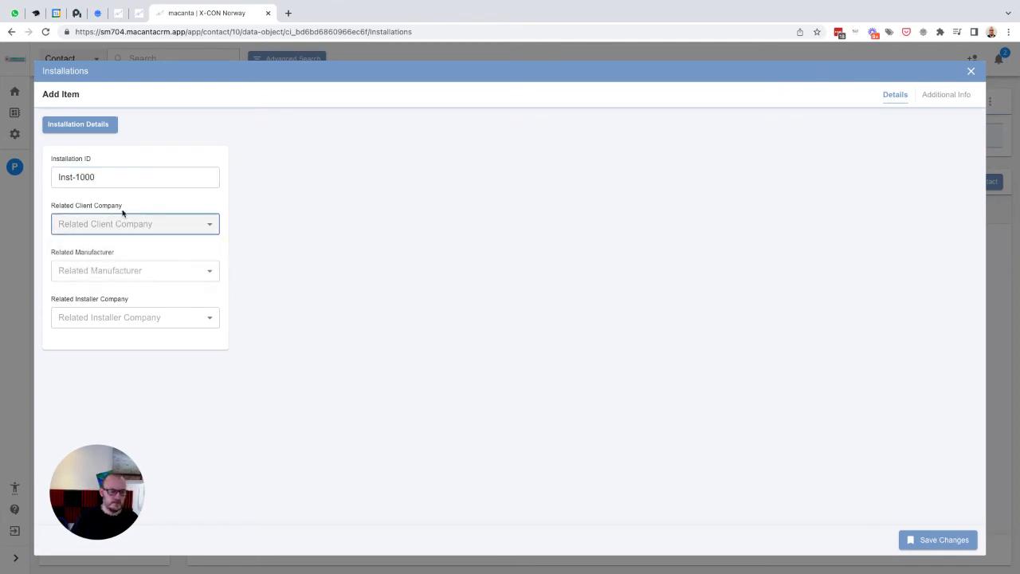
{"action": "left_click", "coordinate": [107, 224]}
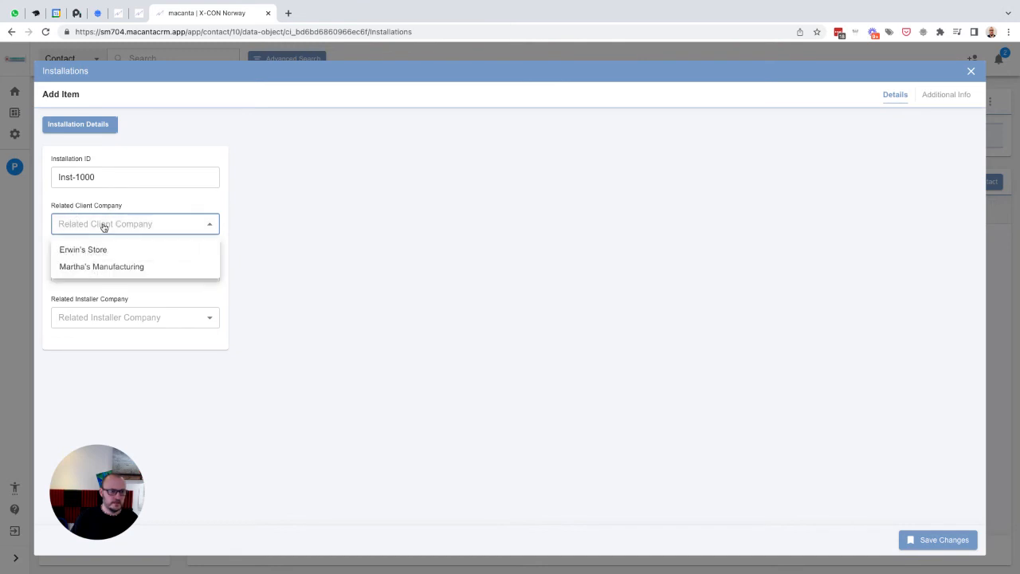
{"action": "left_click", "coordinate": [166, 200]}
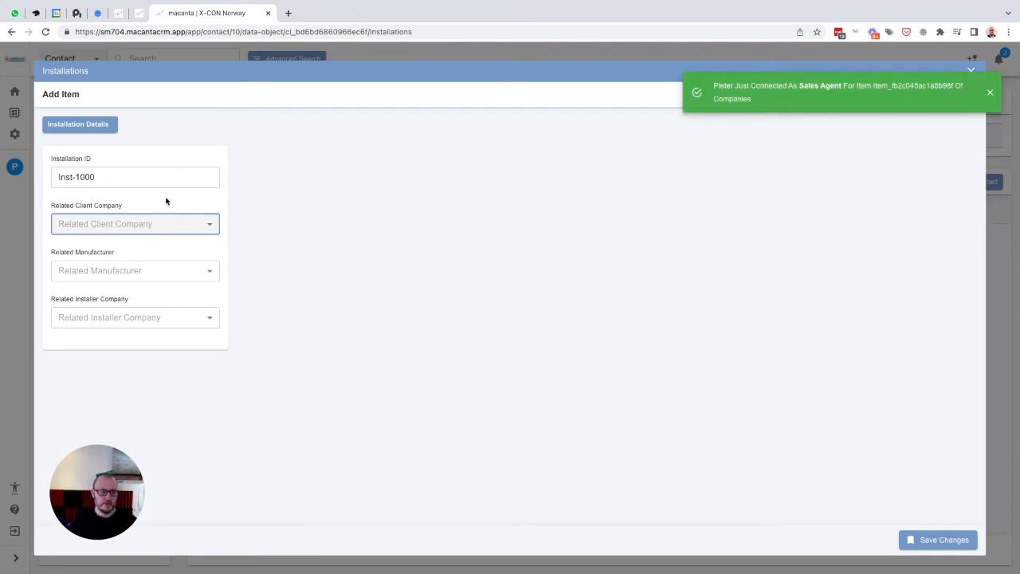
{"action": "left_click", "coordinate": [989, 92]}
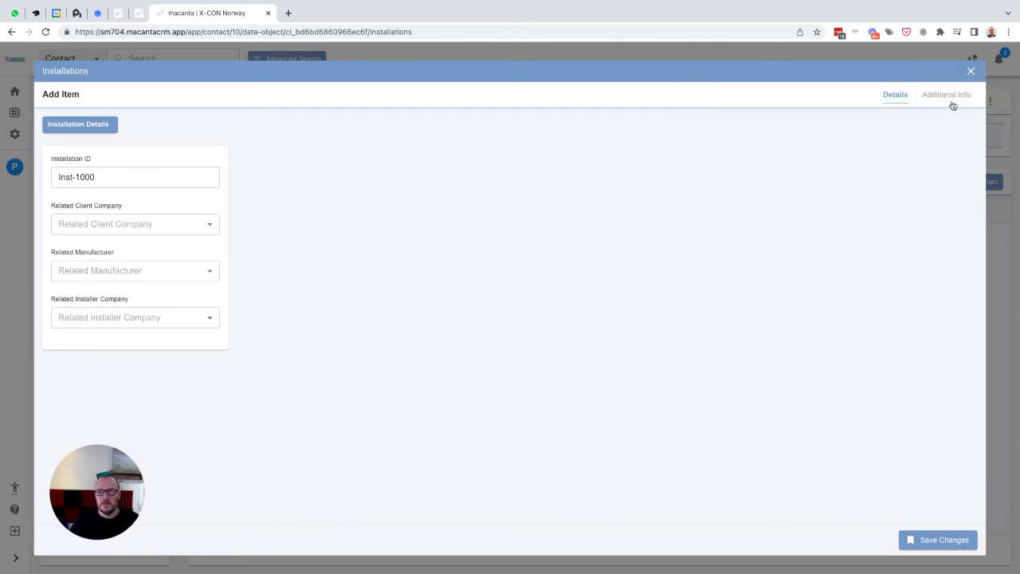
{"action": "left_click", "coordinate": [117, 226]}
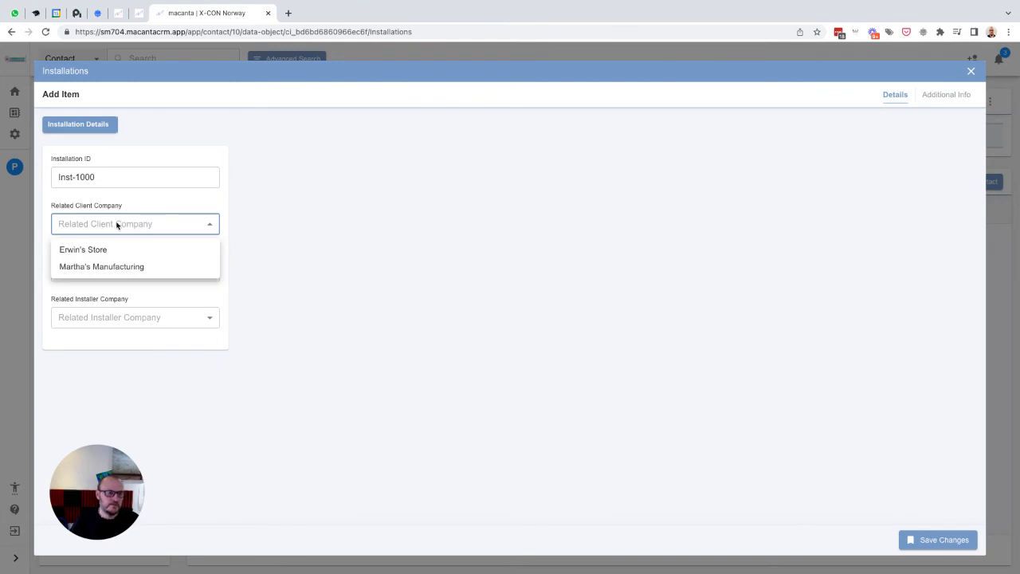
{"action": "left_click", "coordinate": [94, 252]}
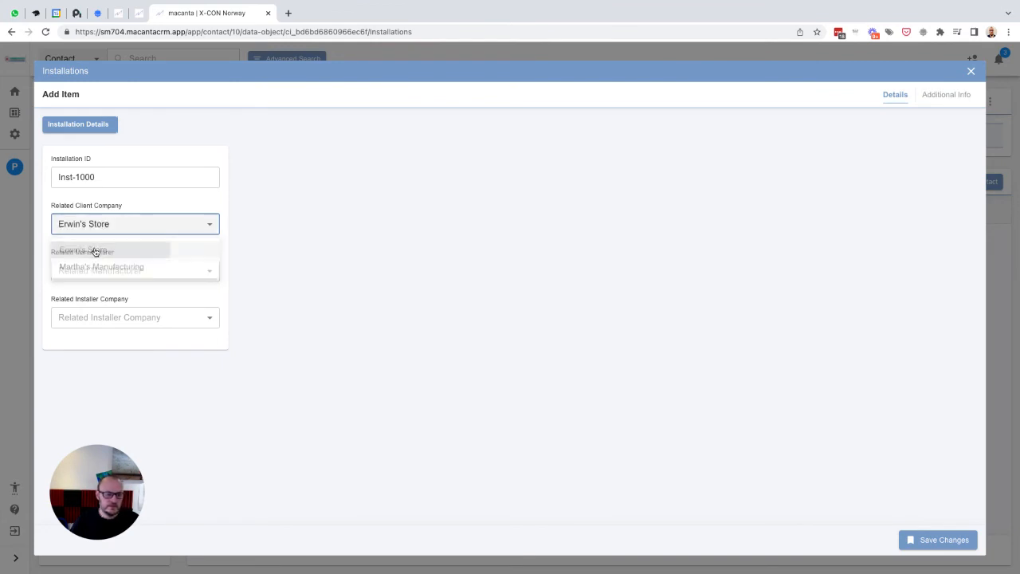
{"action": "left_click", "coordinate": [110, 272]}
{"action": "left_click", "coordinate": [115, 310]}
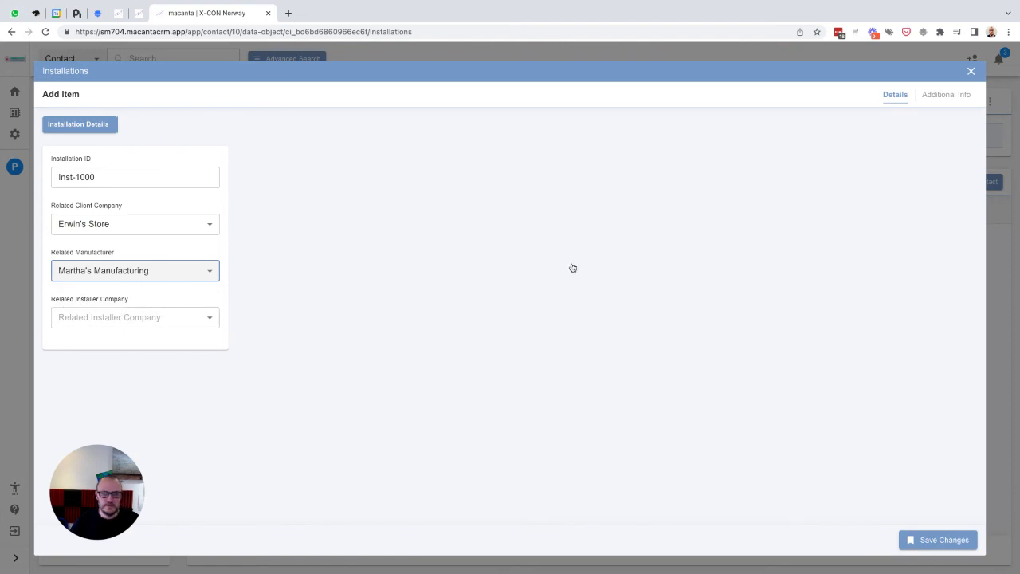
{"action": "left_click", "coordinate": [936, 101]}
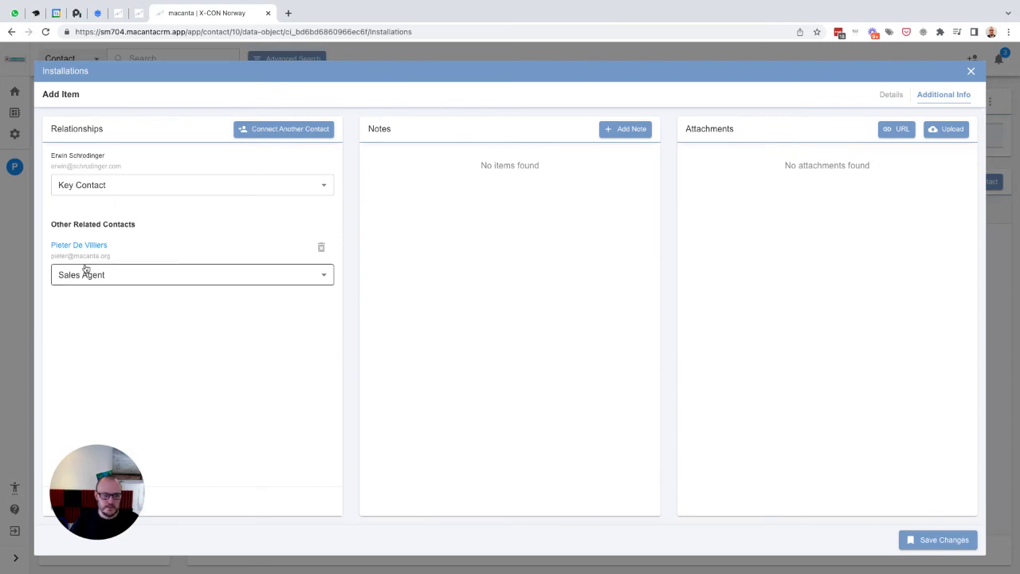
{"action": "left_click", "coordinate": [943, 542]}
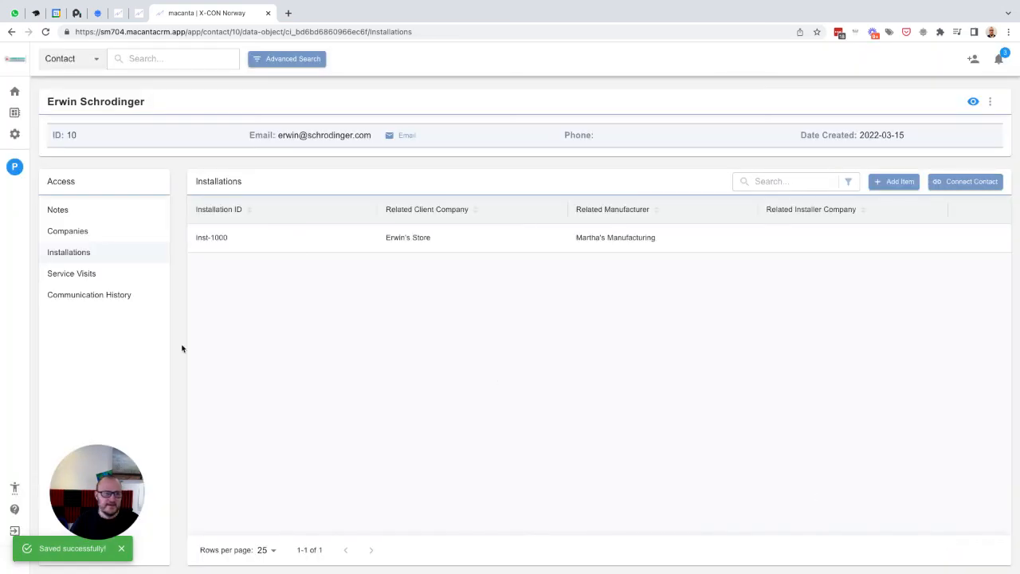
- Review the third contact's companies list, then open your own user contact
{"action": "left_click", "coordinate": [143, 60]}
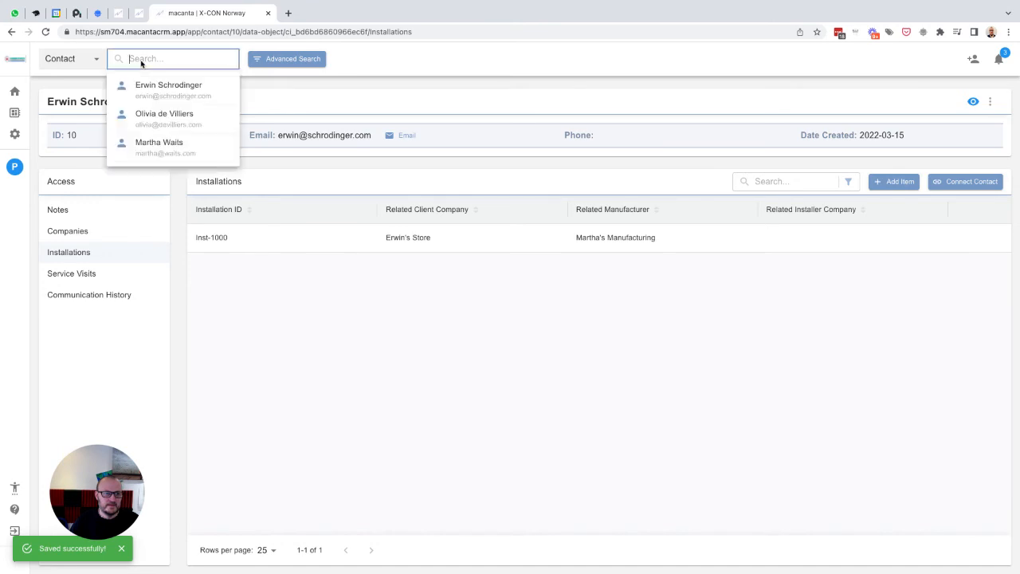
{"action": "left_click", "coordinate": [155, 114]}
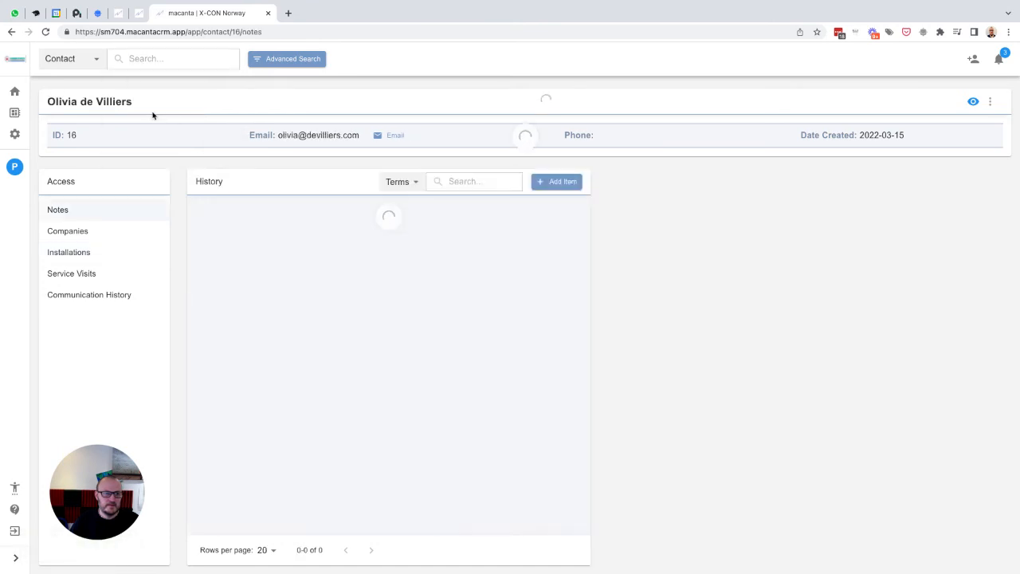
{"action": "left_click", "coordinate": [70, 233]}
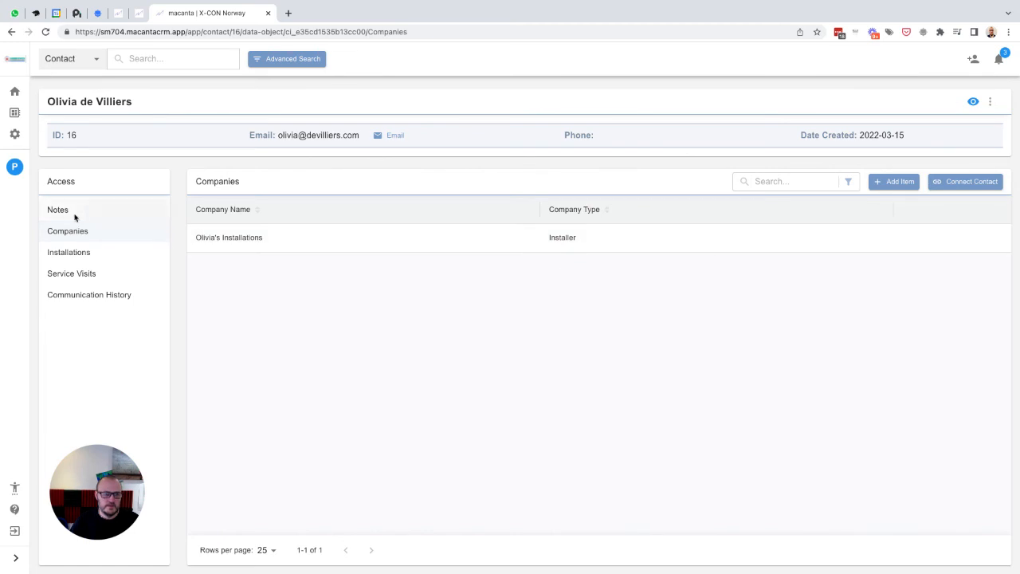
{"action": "left_click", "coordinate": [15, 166]}
{"action": "left_click", "coordinate": [137, 61]}
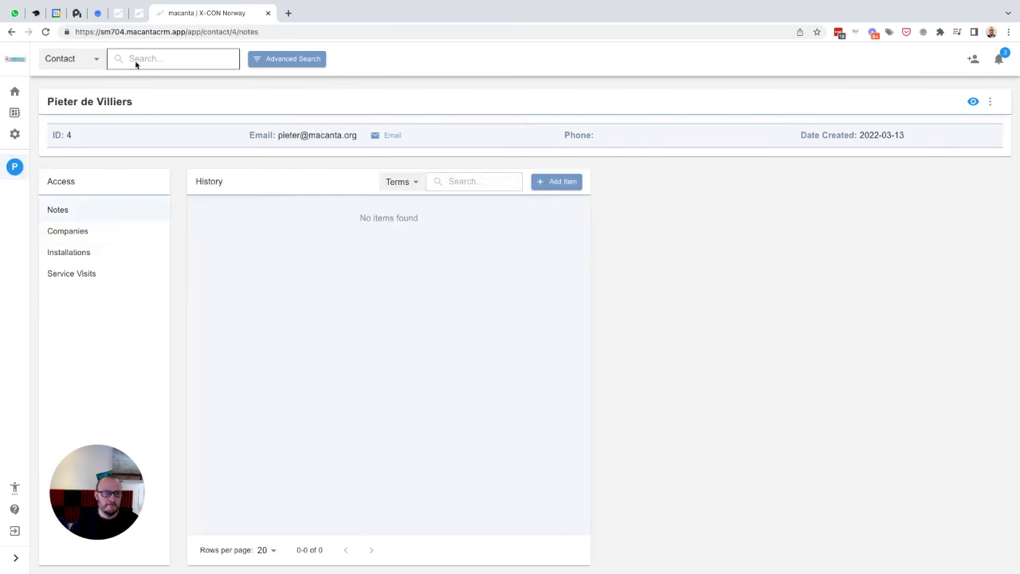
- Reopen installation Inst-1000 on the client contact, set its related installer company to Olivia's Installations, save and close it
{"action": "type", "text": "erwin"}
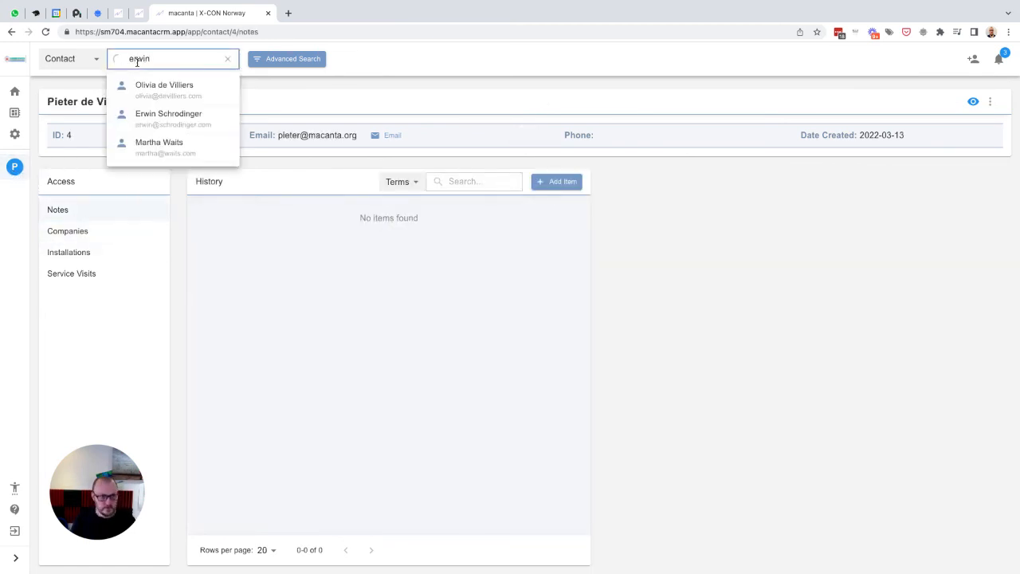
{"action": "key", "text": "Return"}
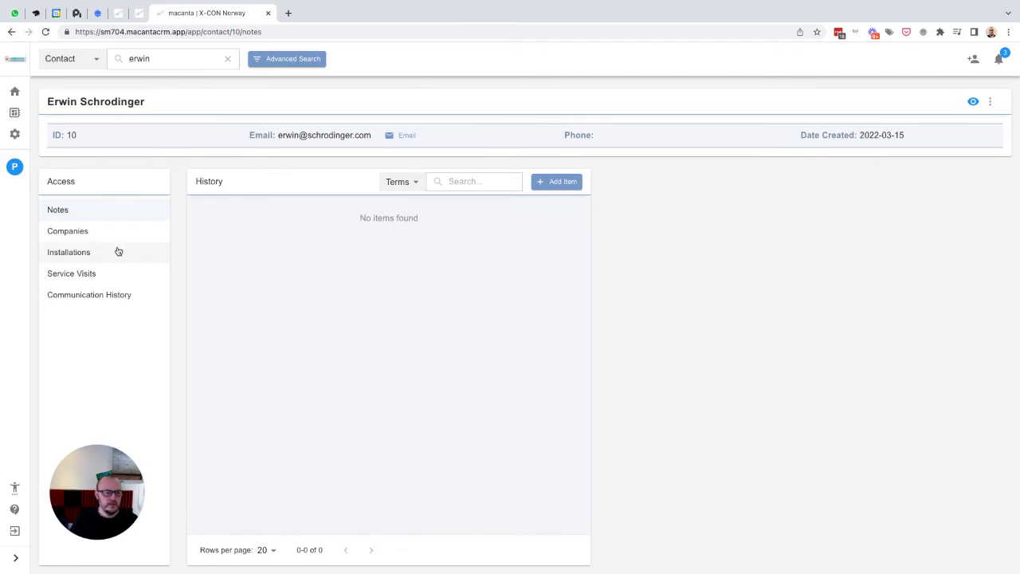
{"action": "left_click", "coordinate": [73, 253]}
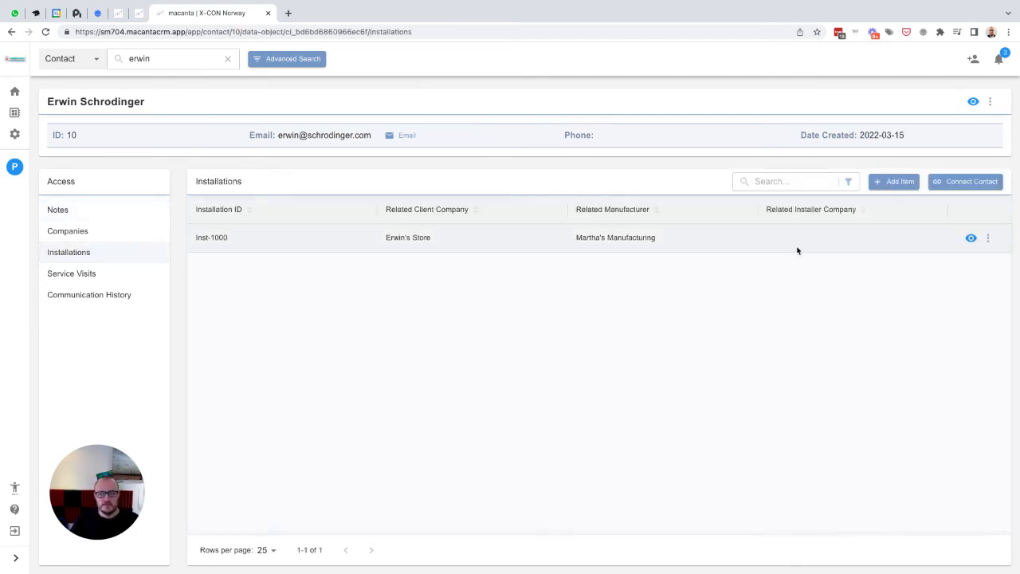
{"action": "left_click", "coordinate": [971, 237]}
{"action": "left_click", "coordinate": [265, 308]}
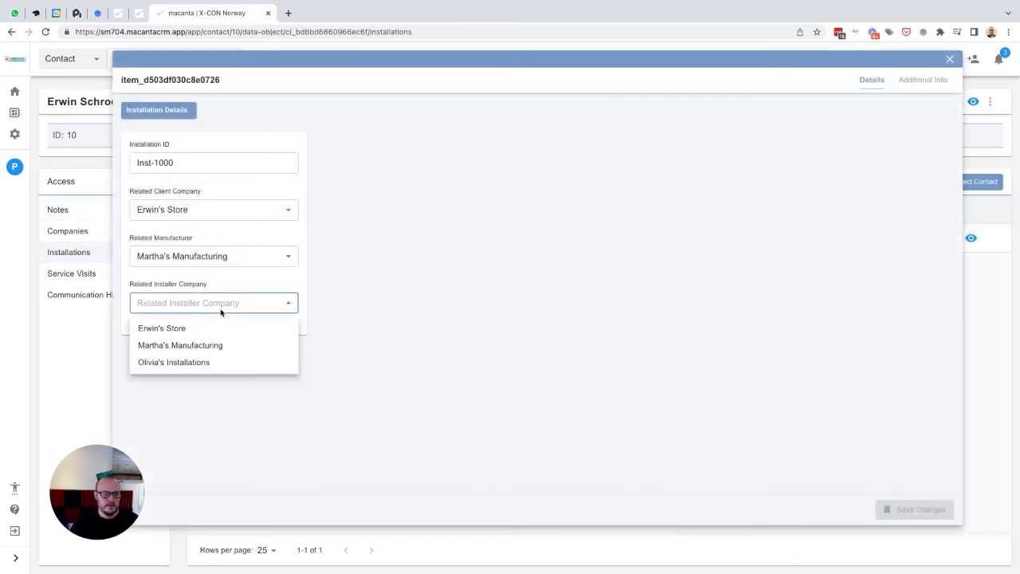
{"action": "left_click", "coordinate": [184, 363]}
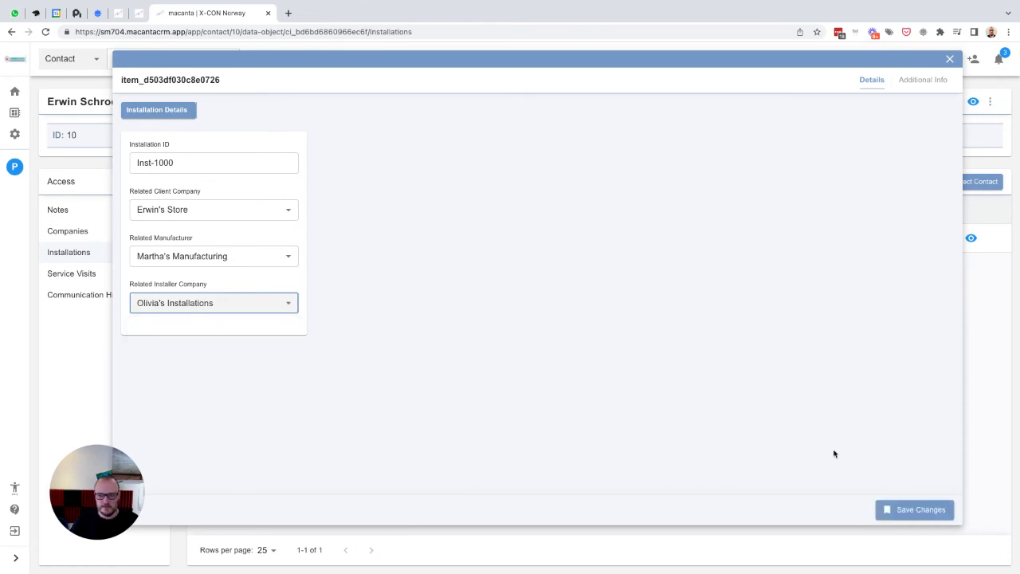
{"action": "left_click", "coordinate": [906, 504]}
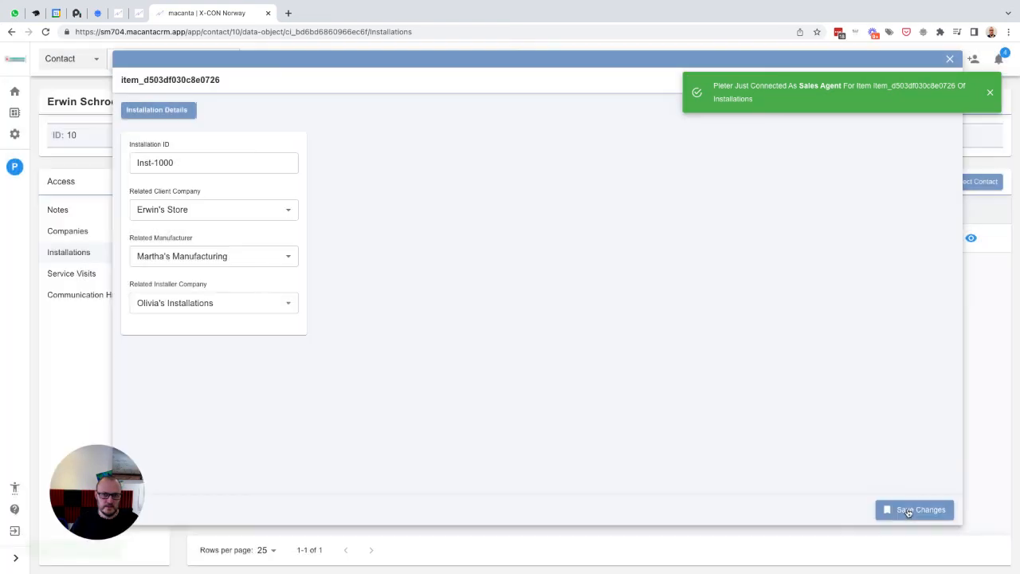
{"action": "left_click", "coordinate": [990, 93]}
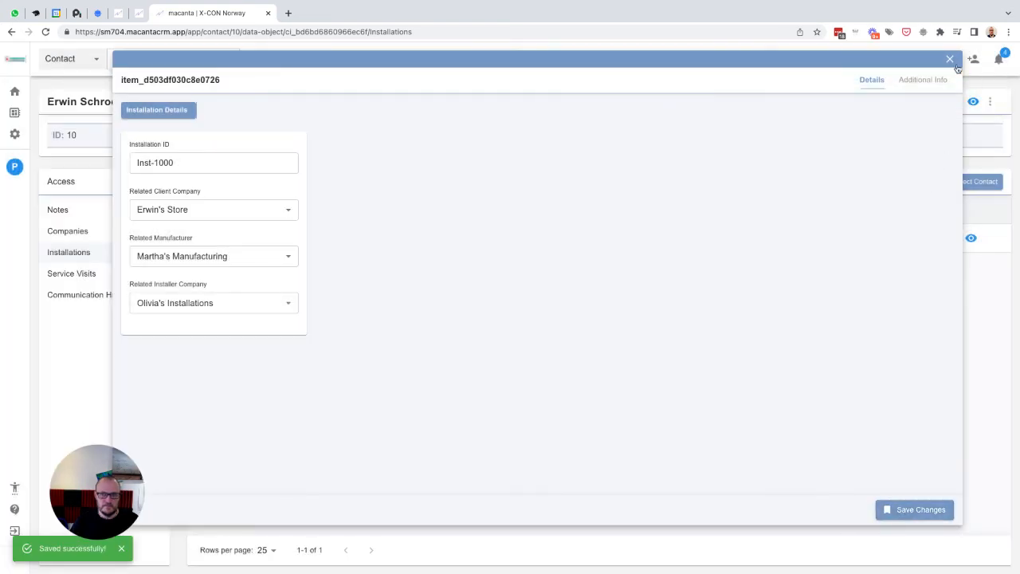
{"action": "left_click", "coordinate": [949, 62]}
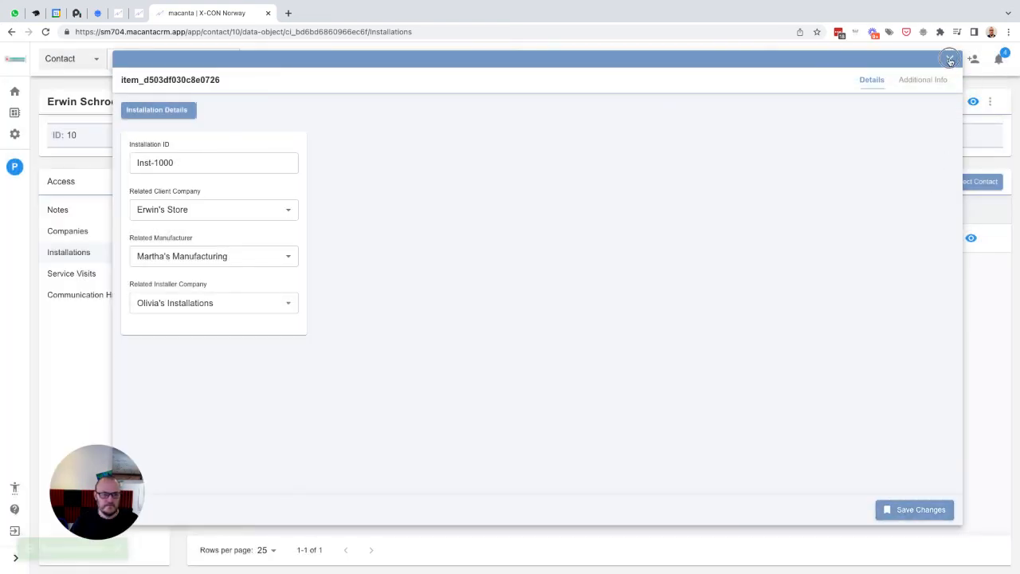
- Open the client contact's Companies list and review the relationships on the Erwin's Store company
{"action": "left_click", "coordinate": [69, 232]}
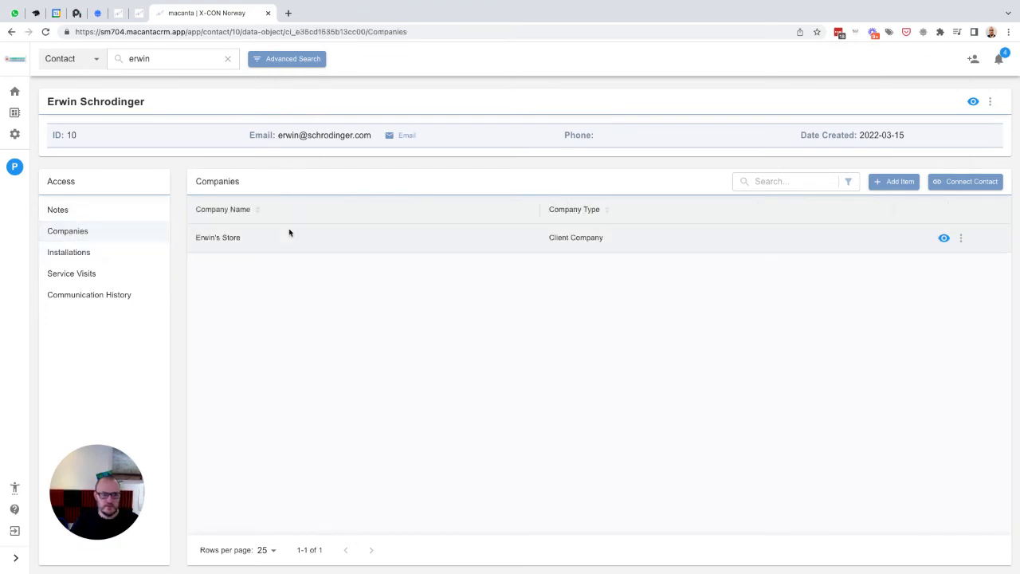
{"action": "left_click", "coordinate": [960, 238]}
{"action": "left_click", "coordinate": [934, 239]}
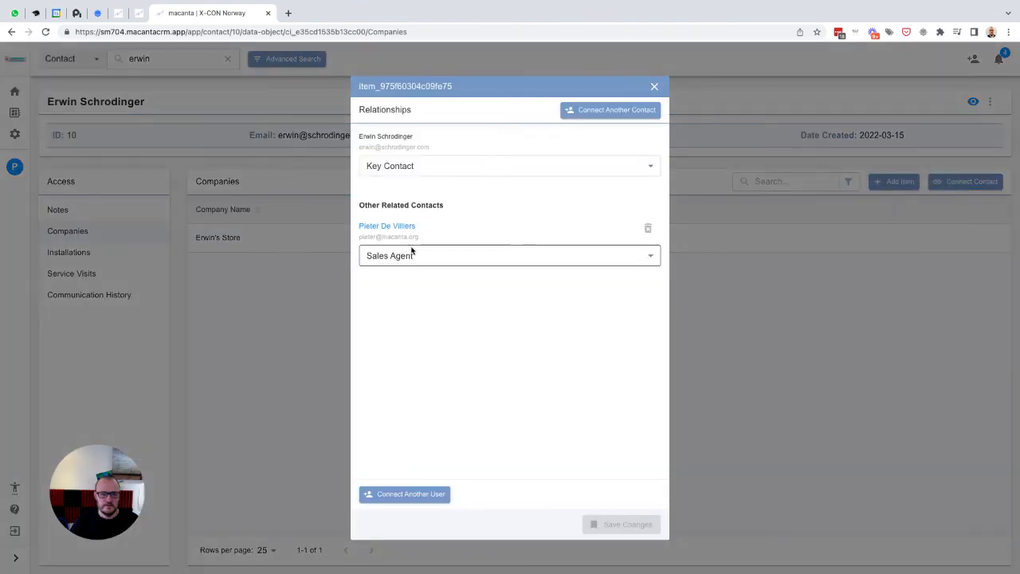
{"action": "left_click", "coordinate": [652, 87]}
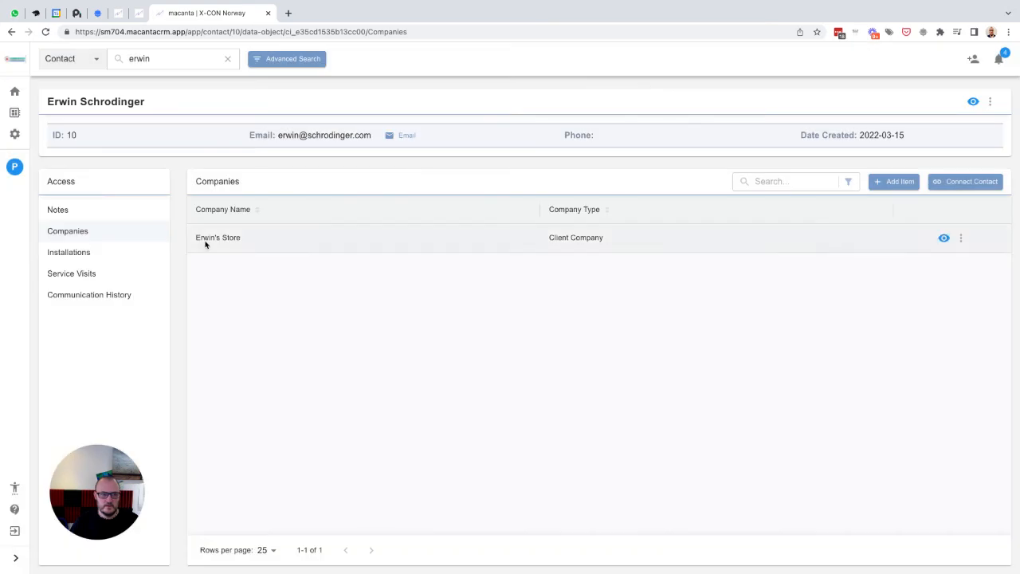
- Open the client contact's Installations and review the relationships and role options on installation Inst-1000
{"action": "left_click", "coordinate": [104, 253]}
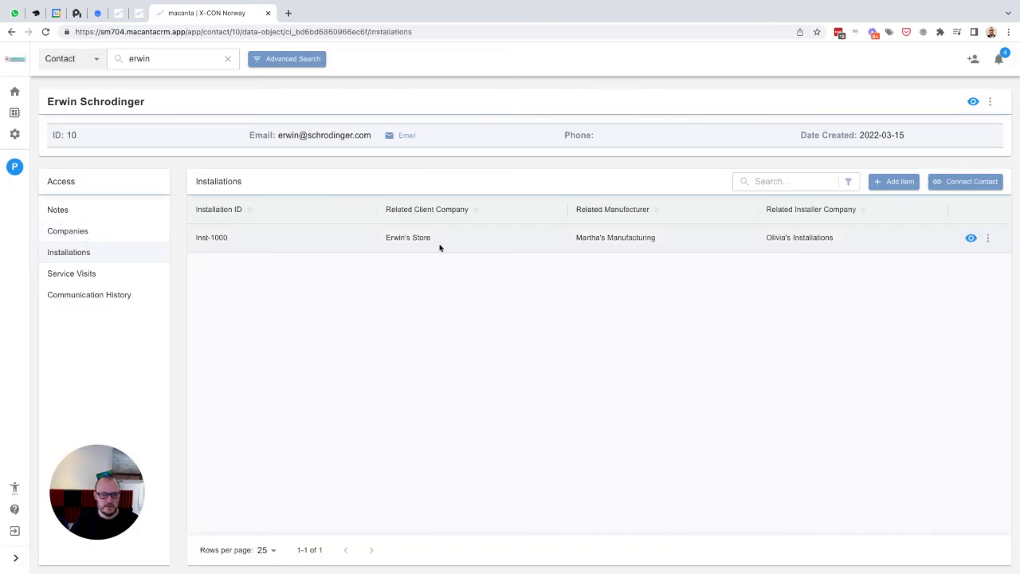
{"action": "left_click", "coordinate": [988, 238]}
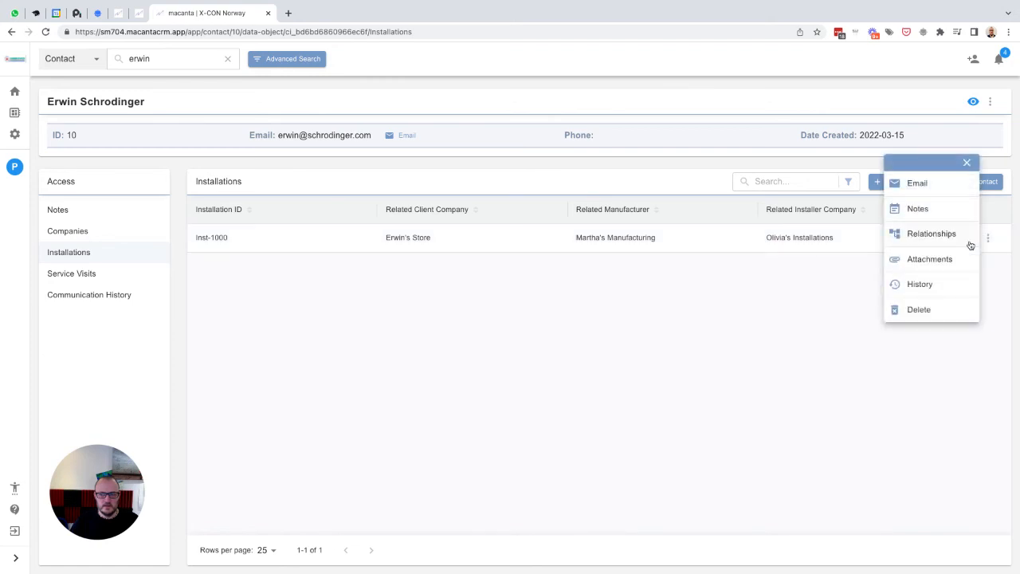
{"action": "left_click", "coordinate": [968, 239]}
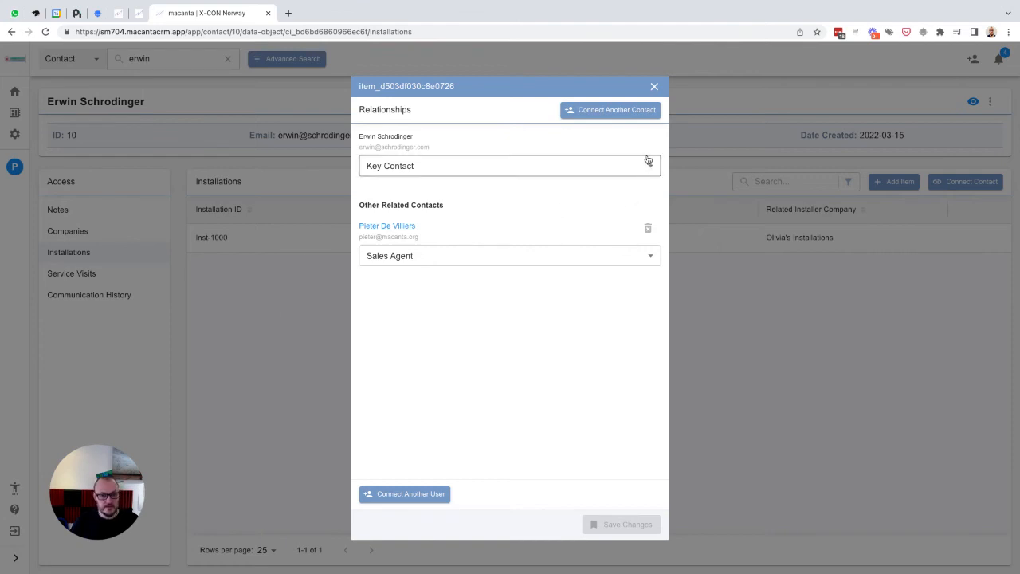
{"action": "left_click", "coordinate": [489, 165]}
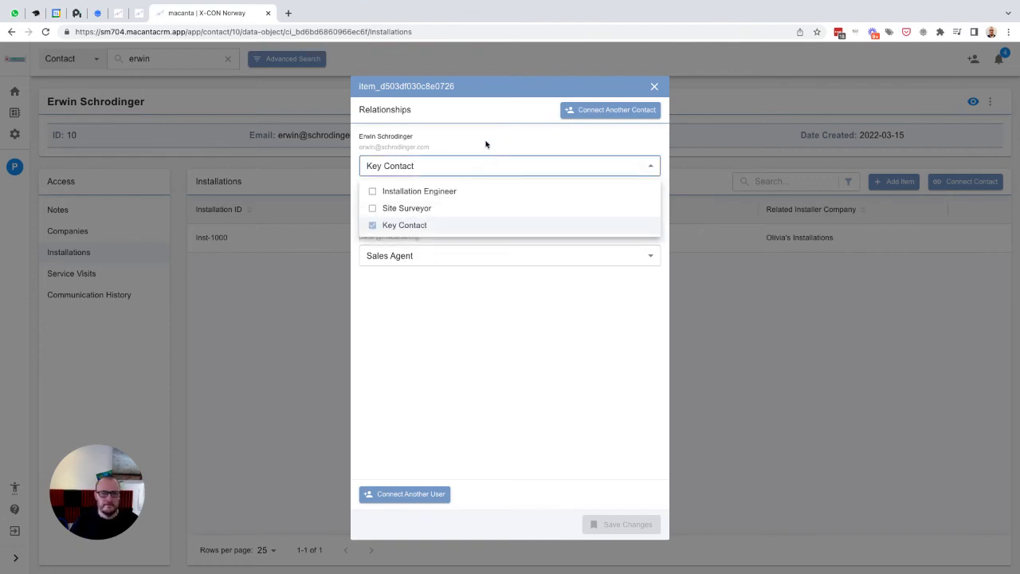
{"action": "left_click", "coordinate": [486, 143]}
{"action": "left_click", "coordinate": [653, 87]}
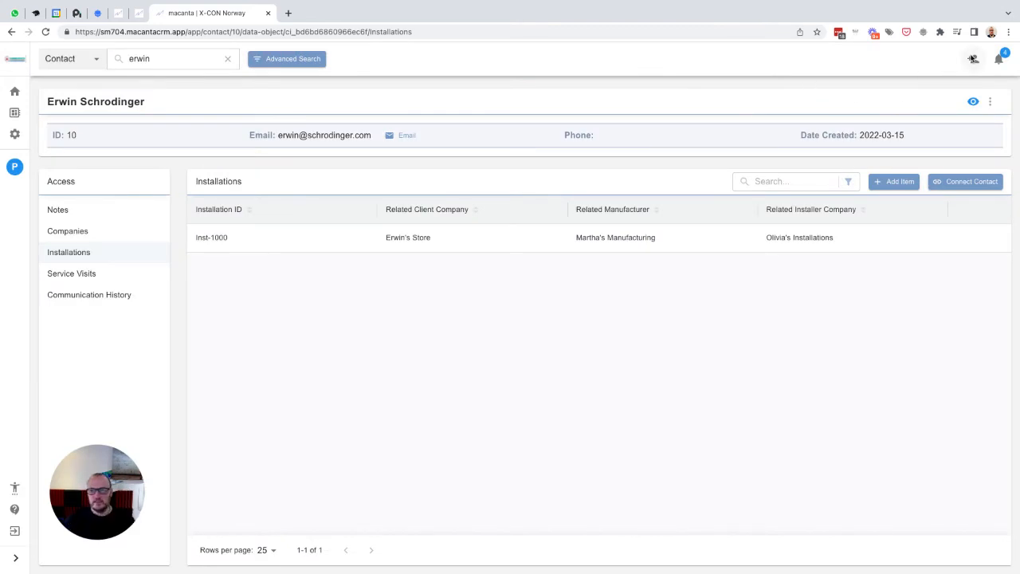
- Reopen installation Inst-1000's relationships and start creating a new contact to connect to it
{"action": "mouse_move", "coordinate": [952, 237]}
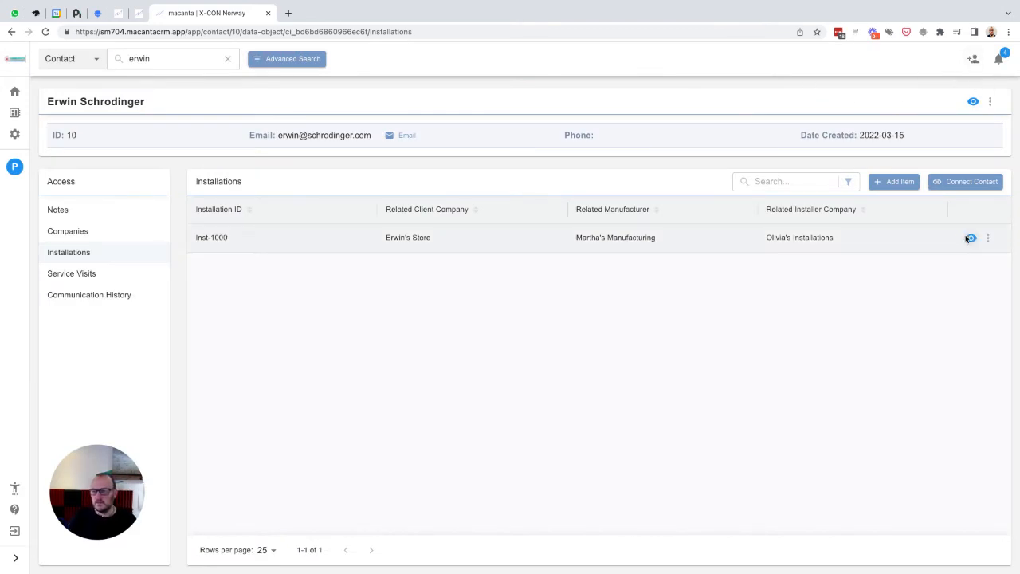
{"action": "left_click", "coordinate": [988, 239]}
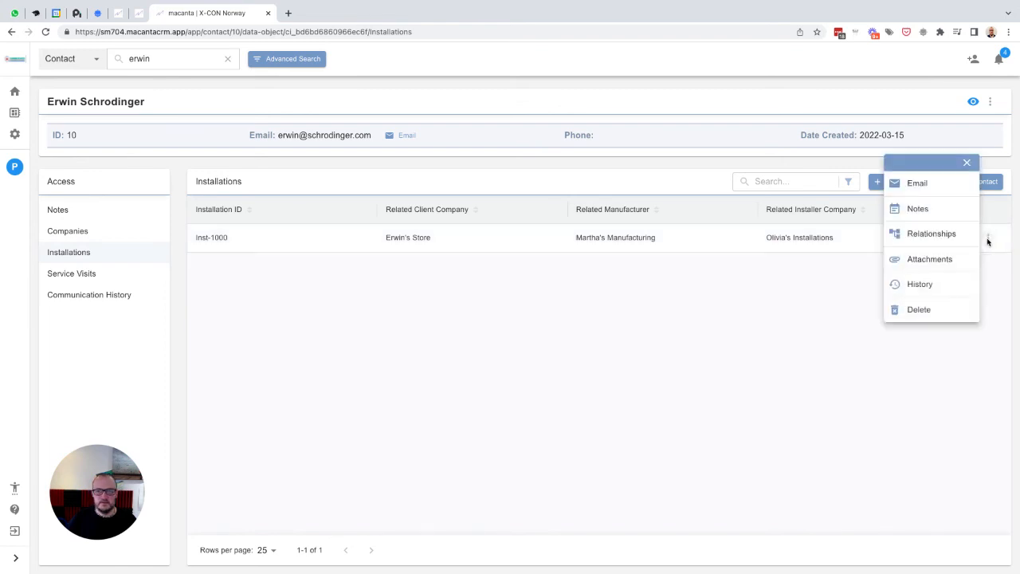
{"action": "left_click", "coordinate": [931, 234]}
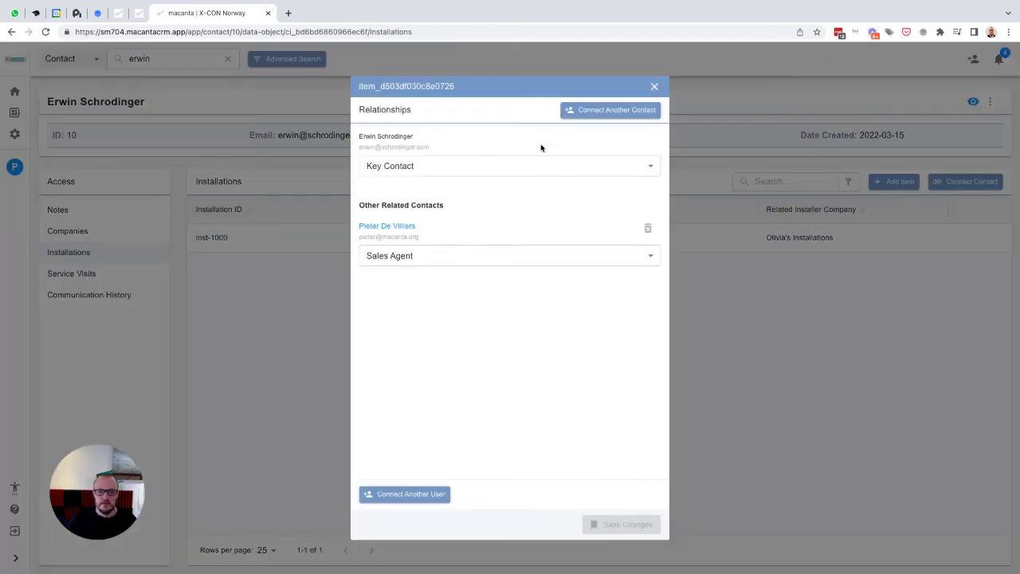
{"action": "left_click", "coordinate": [602, 112]}
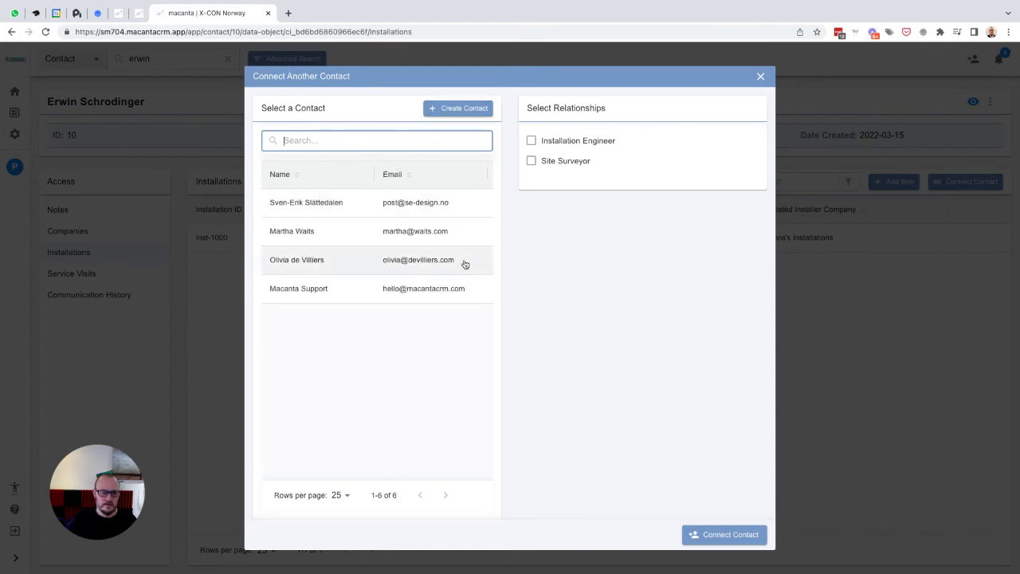
{"action": "left_click", "coordinate": [449, 108]}
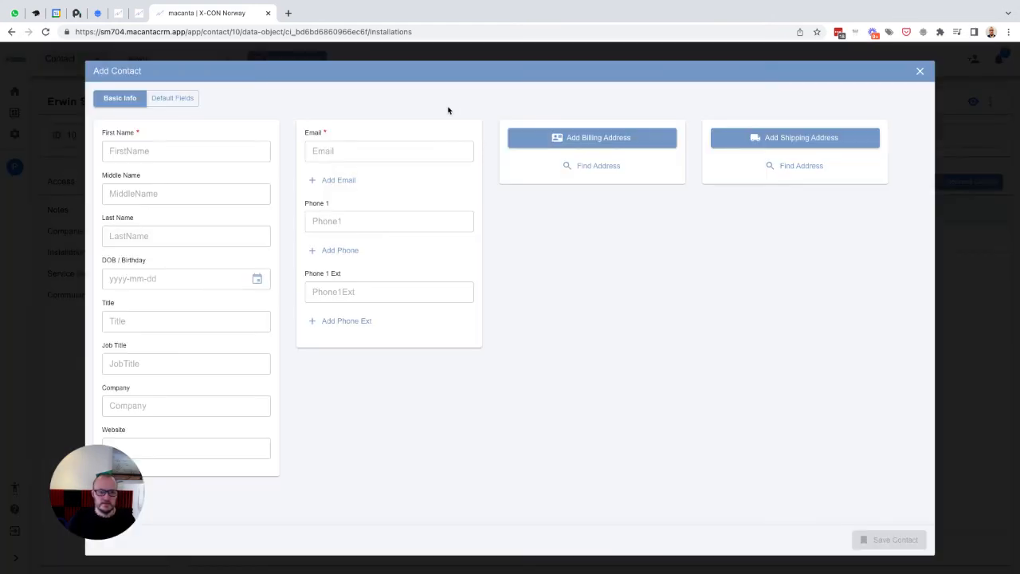
- Enter the new contact's first name, last name and e-mail address, then save the contact
{"action": "left_click", "coordinate": [167, 150]}
{"action": "type", "text": "Amélie"}
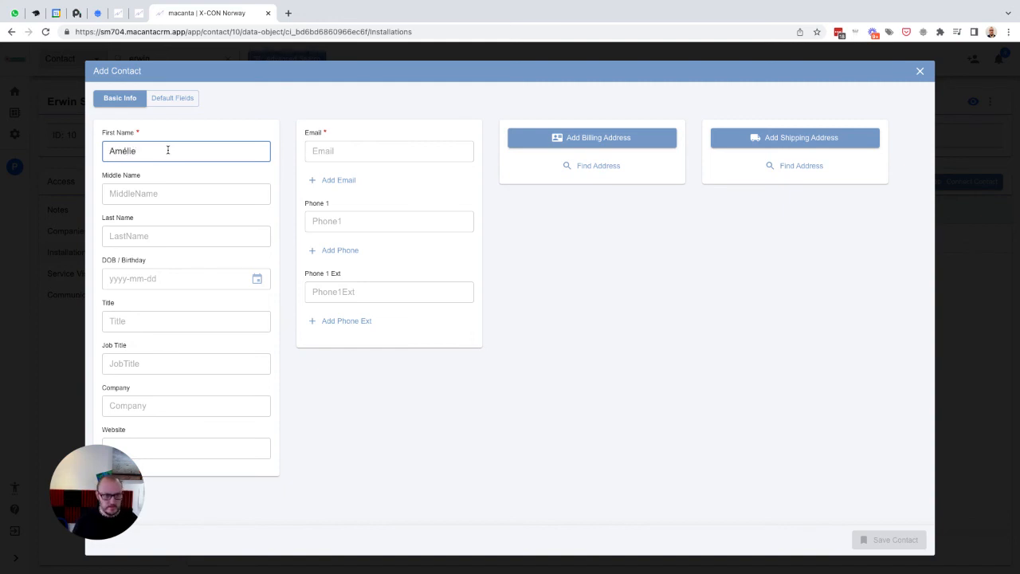
{"action": "key", "text": "Tab"}
{"action": "key", "text": "Tab"}
{"action": "type", "text": "d"}
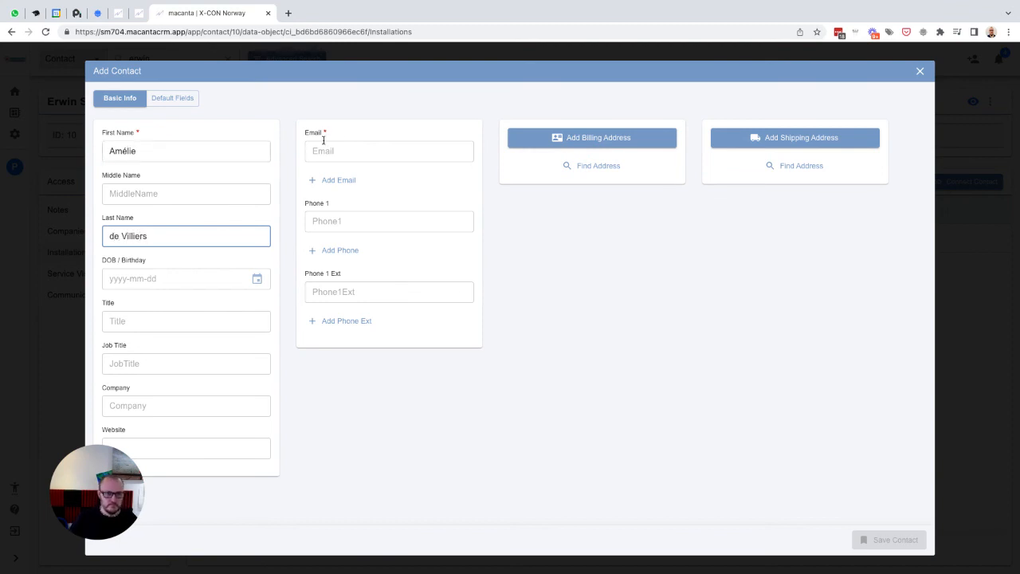
{"action": "left_click", "coordinate": [354, 145]}
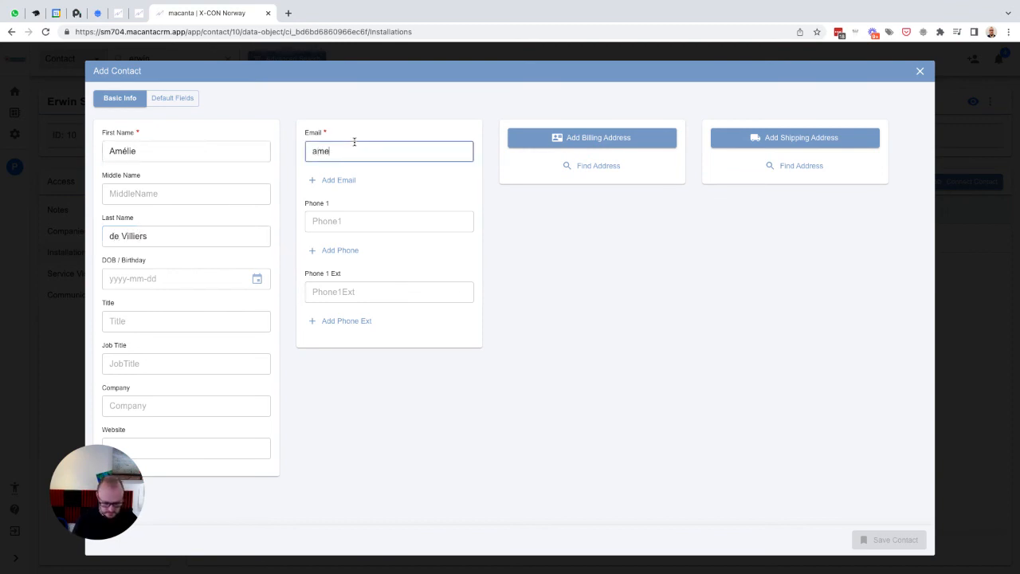
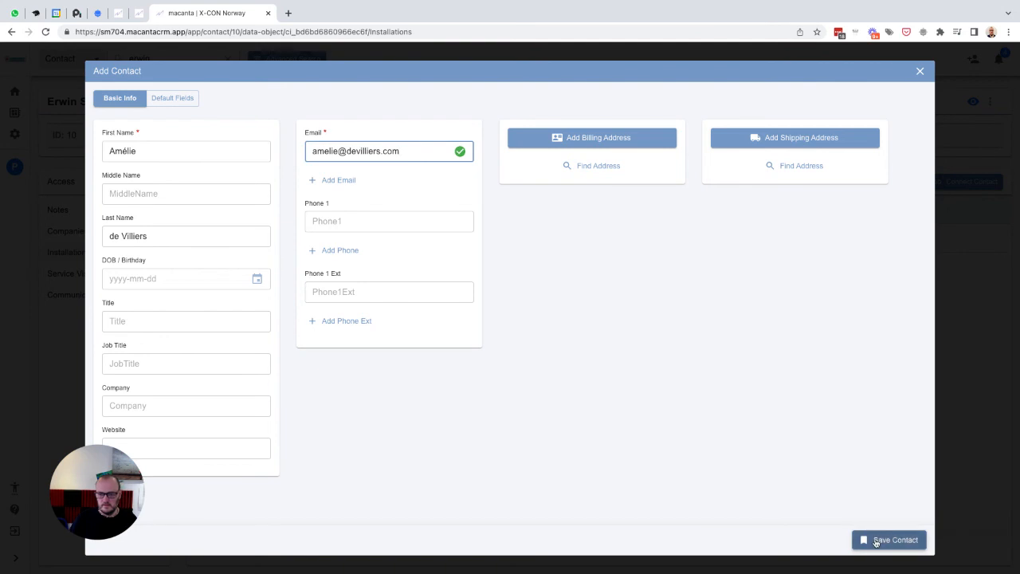
{"action": "left_click", "coordinate": [876, 541]}
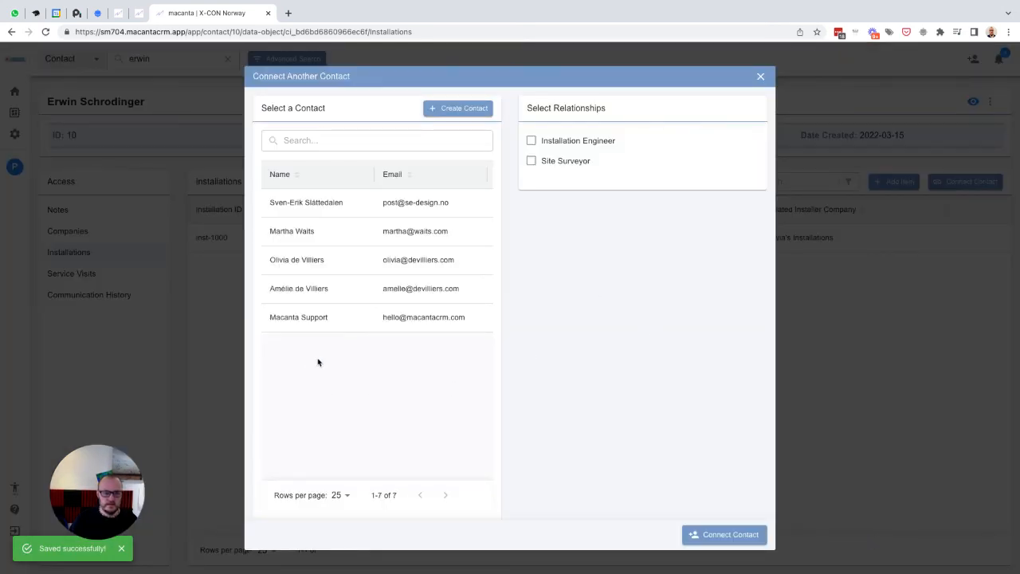
- Connect the new contact as Installation Engineer and another existing contact as Site Surveyor, then save the relationships
{"action": "left_click", "coordinate": [301, 291]}
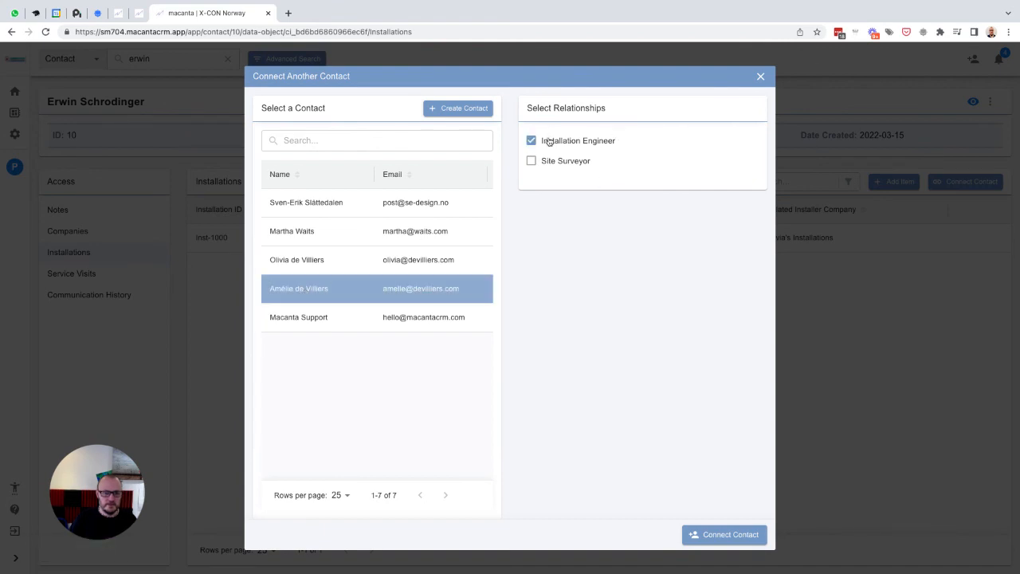
{"action": "left_click", "coordinate": [719, 535]}
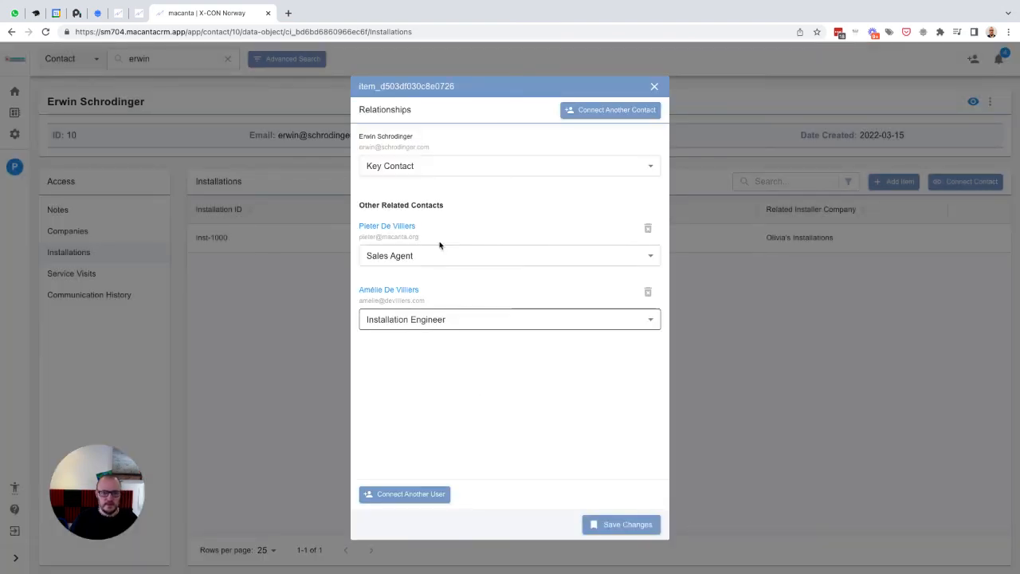
{"action": "left_click", "coordinate": [600, 114]}
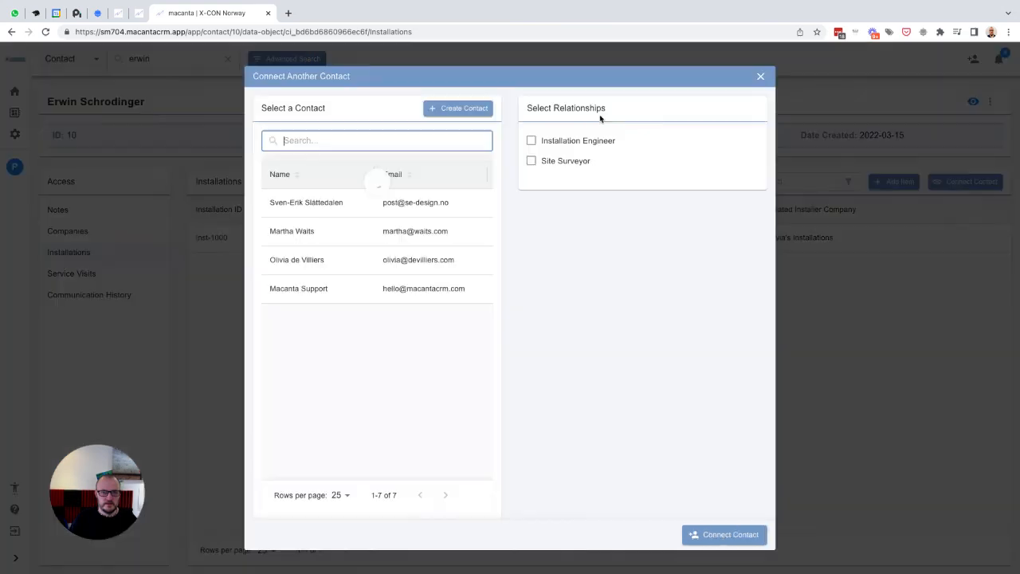
{"action": "left_click", "coordinate": [307, 204]}
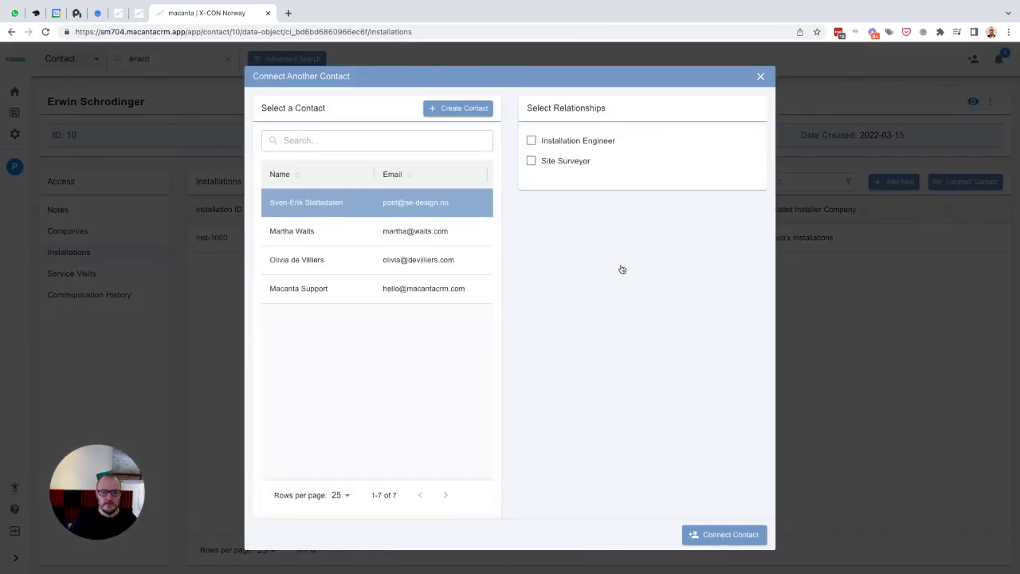
{"action": "left_click", "coordinate": [555, 162]}
{"action": "left_click", "coordinate": [720, 536]}
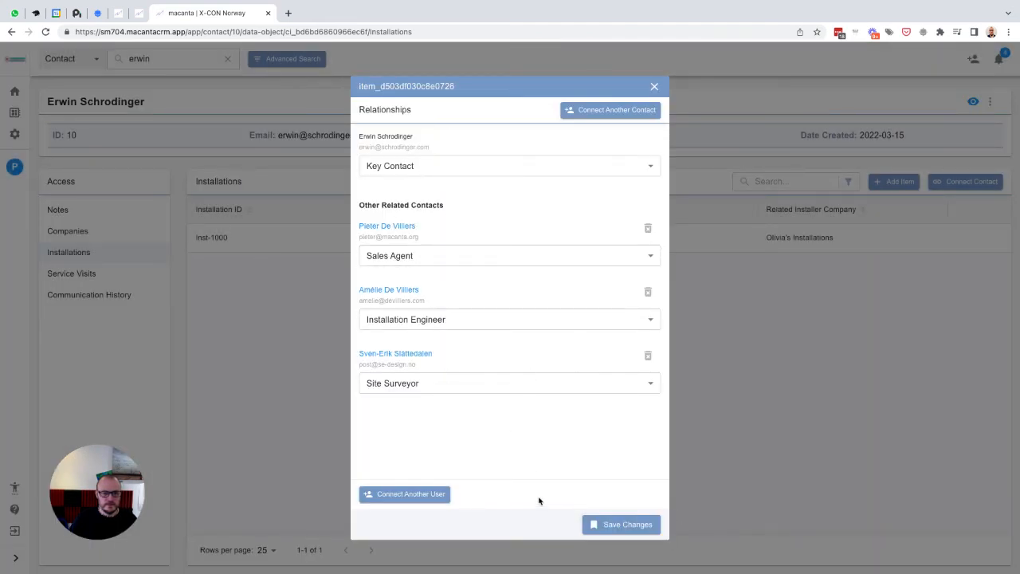
{"action": "left_click", "coordinate": [625, 530]}
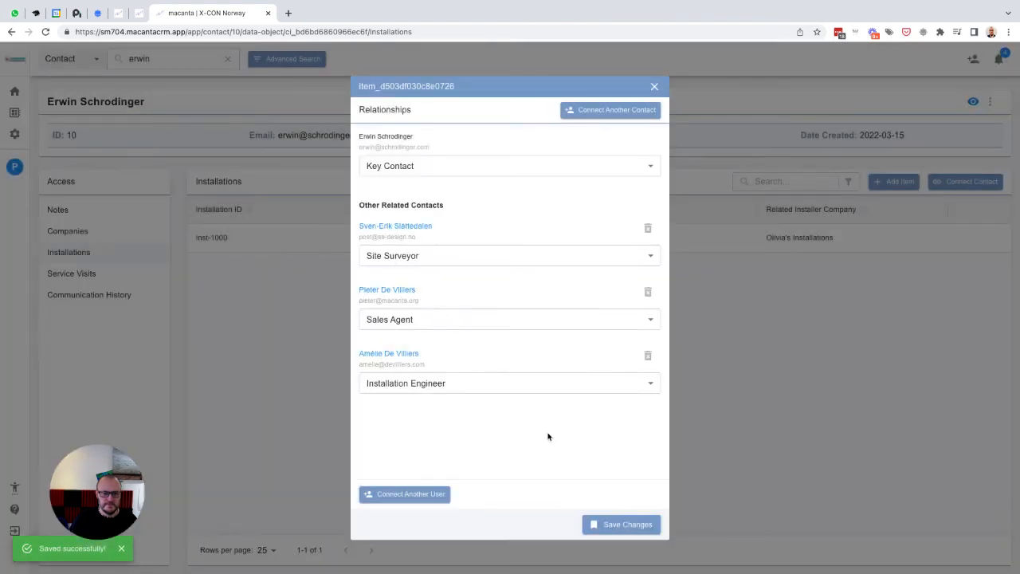
- Open the sales agent contact and review its Companies and Installations lists
{"action": "left_click", "coordinate": [397, 292]}
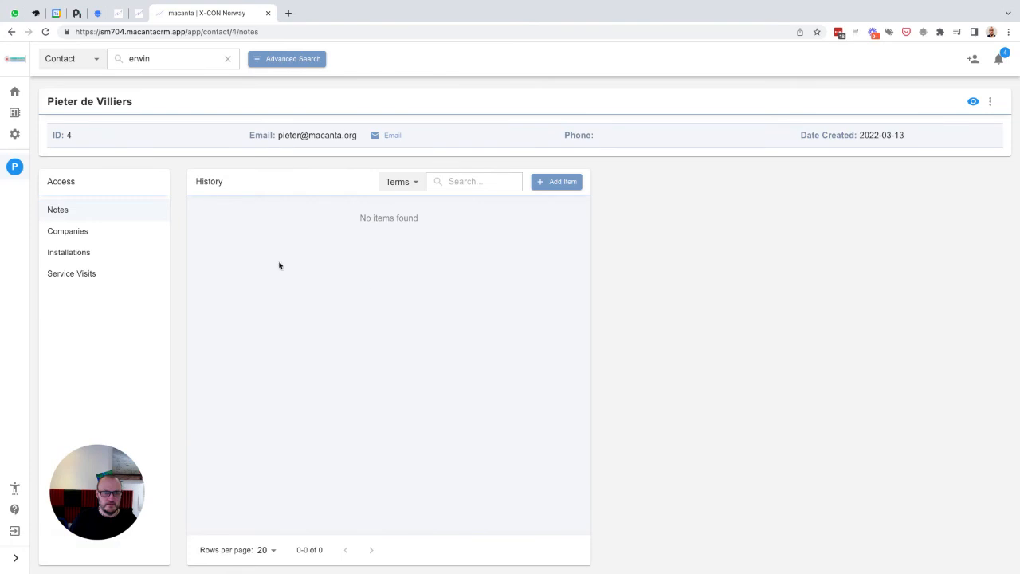
{"action": "left_click", "coordinate": [84, 232]}
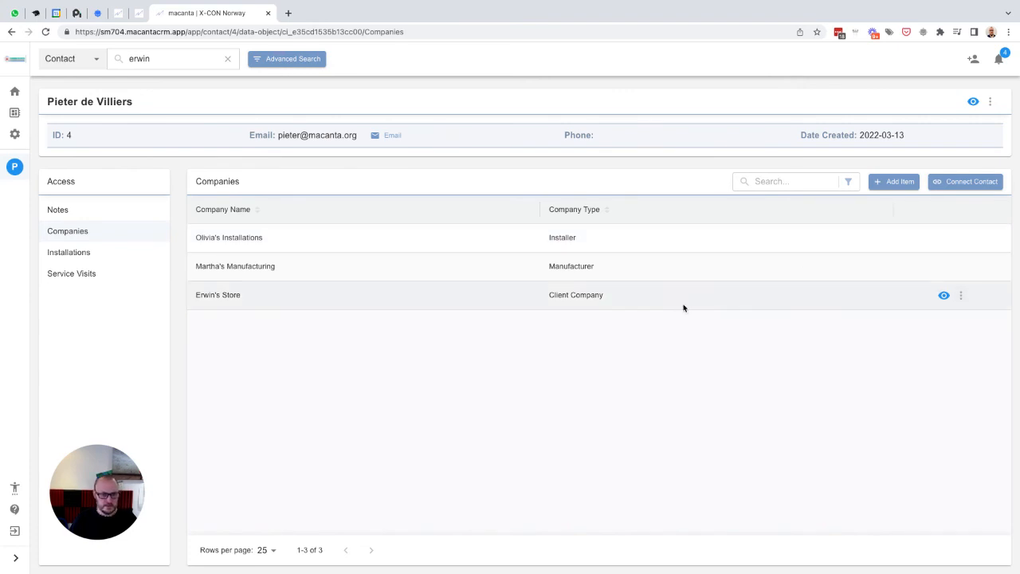
{"action": "left_click", "coordinate": [81, 256]}
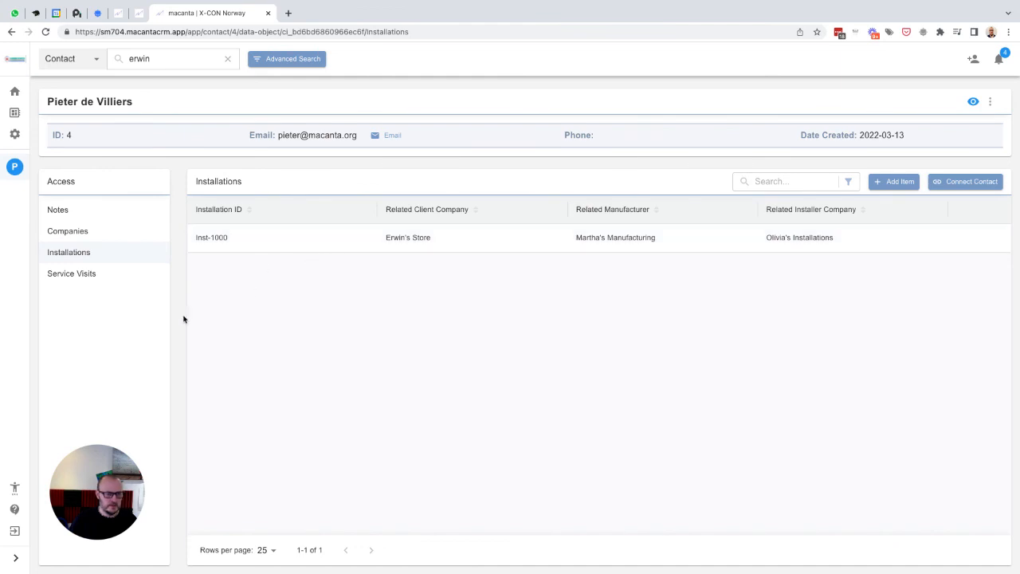
- Open the searched client contact's service visits and add a new visit with Service ID Serv-1000
{"action": "left_click", "coordinate": [163, 64]}
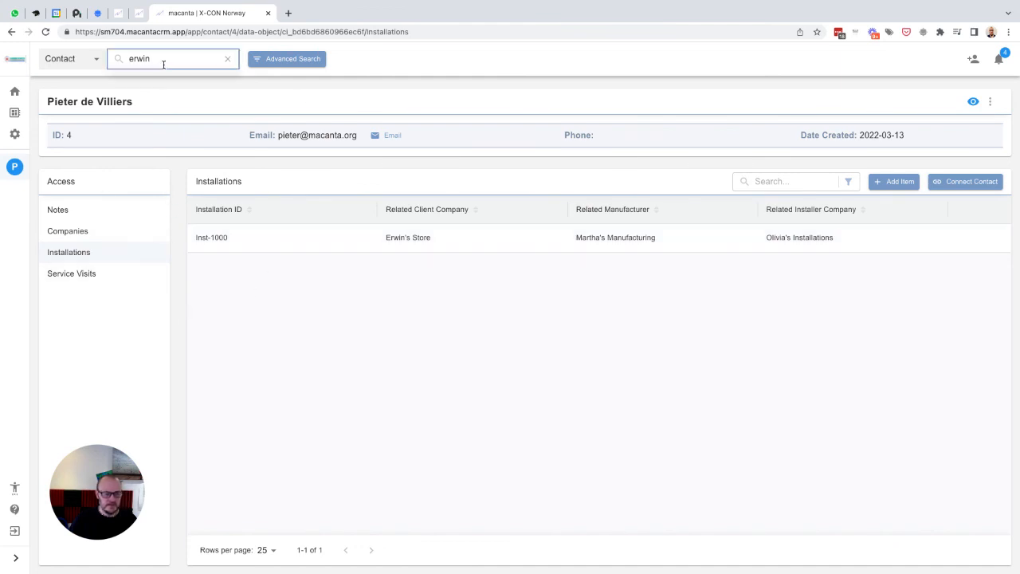
{"action": "key", "text": "Return"}
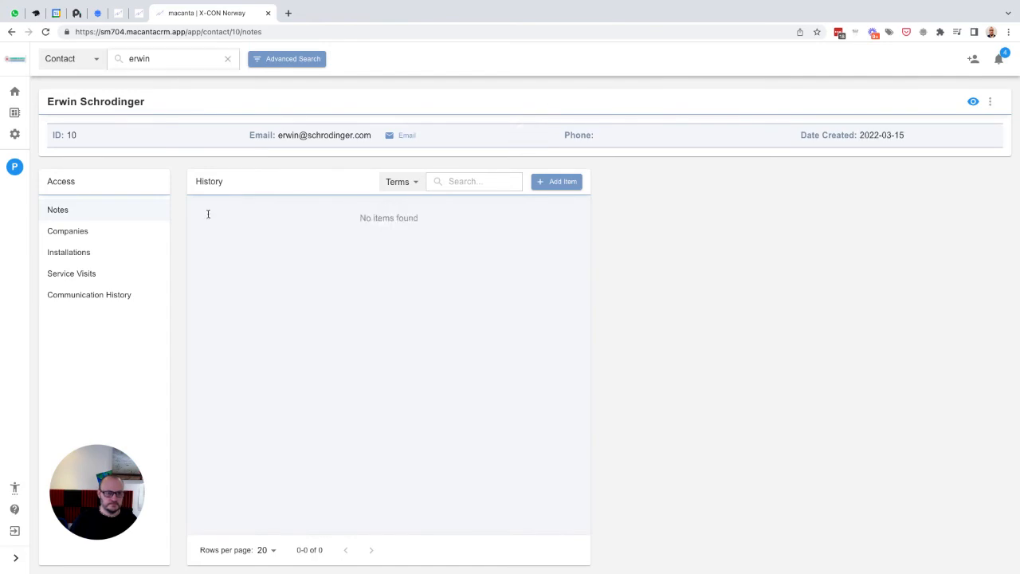
{"action": "left_click", "coordinate": [70, 275]}
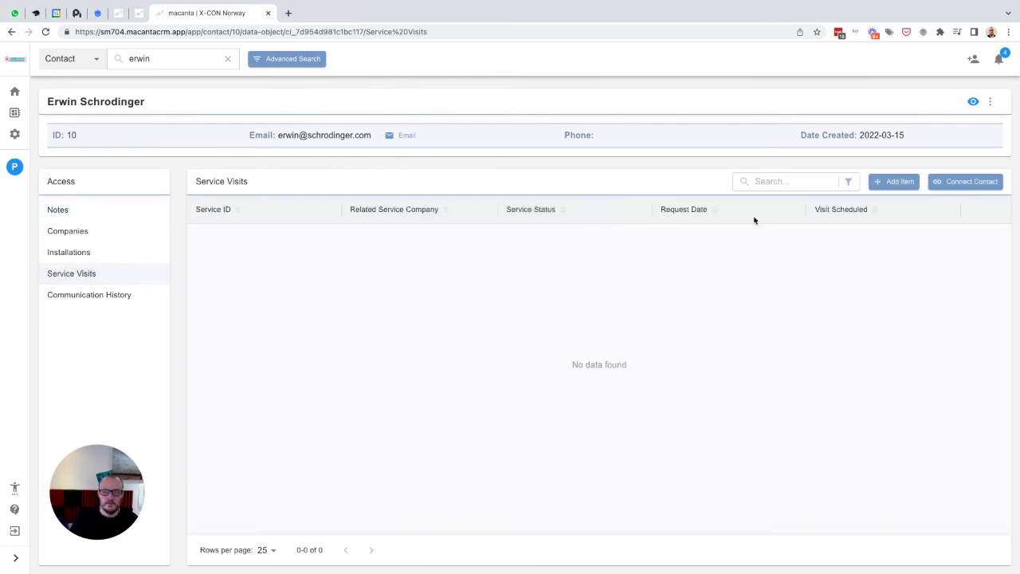
{"action": "left_click", "coordinate": [890, 181]}
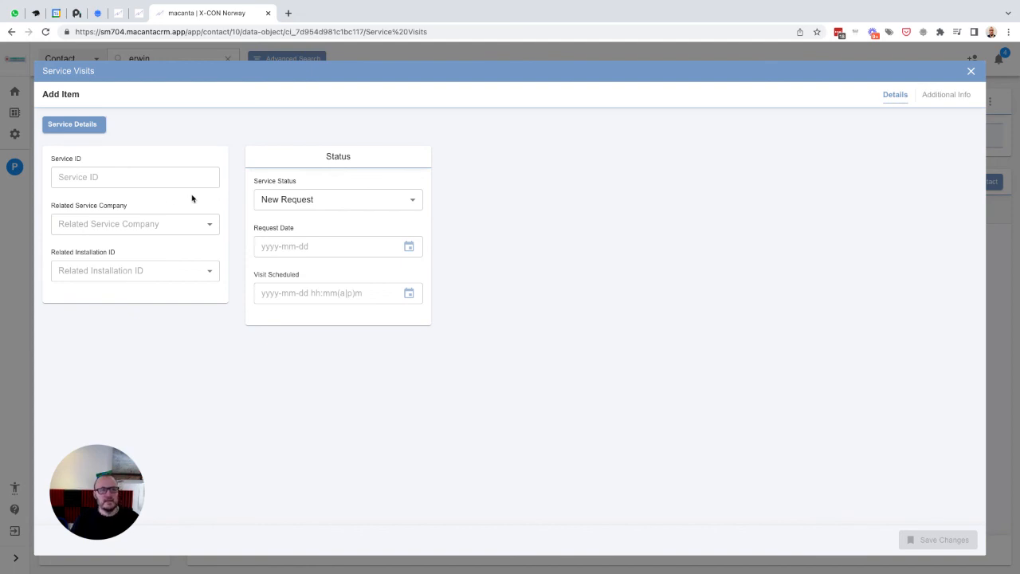
{"action": "left_click", "coordinate": [121, 185]}
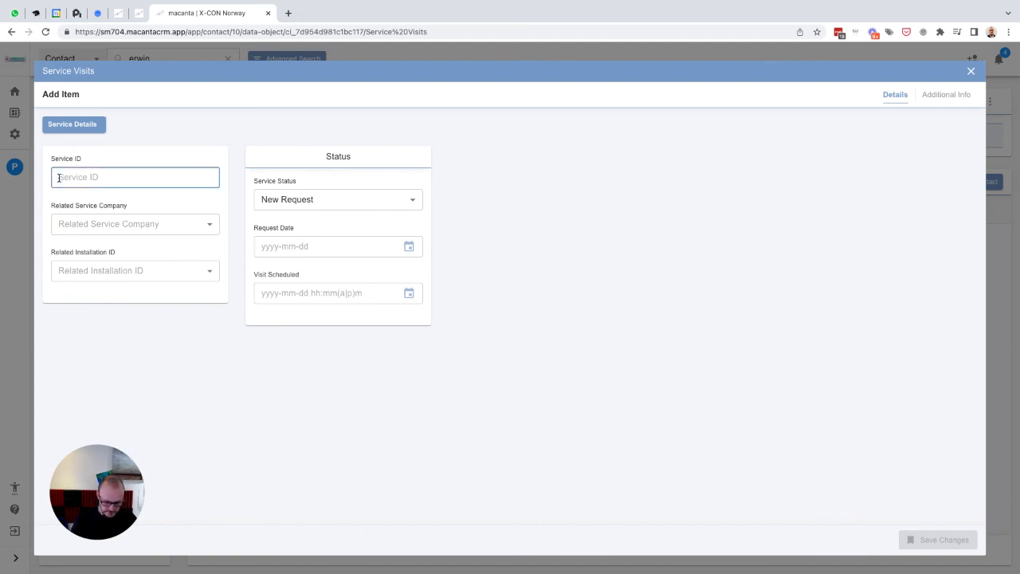
{"action": "type", "text": "Serv-1000"}
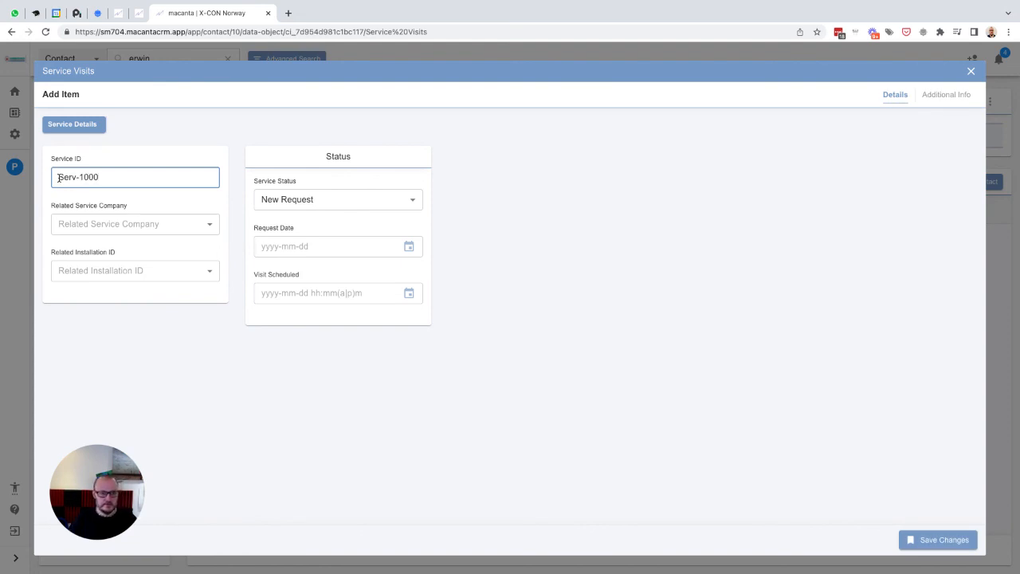
- Set the visit's related service company to Olivia's Installations and related installation ID to Inst-1000
{"action": "left_click", "coordinate": [91, 229]}
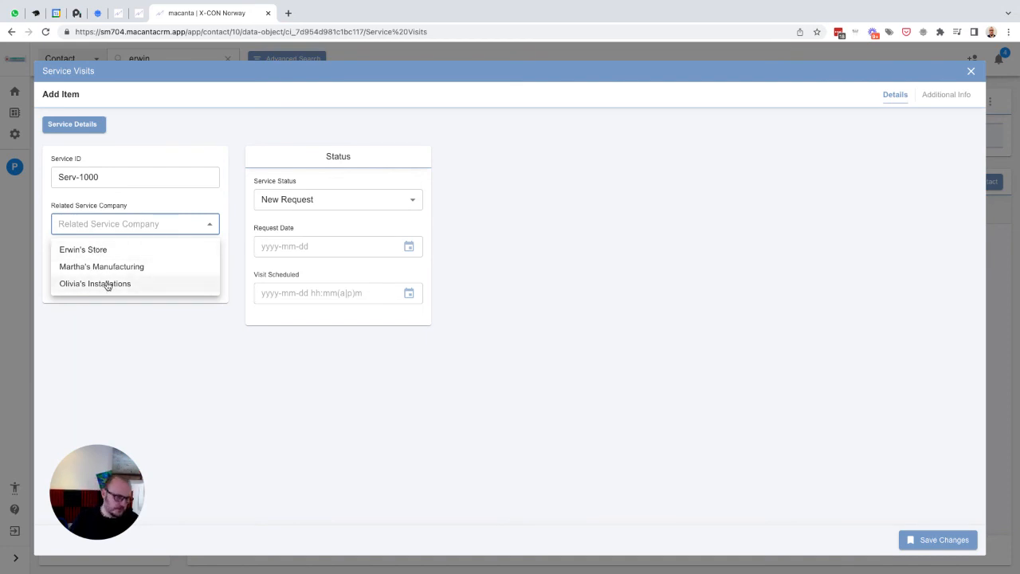
{"action": "left_click", "coordinate": [107, 285]}
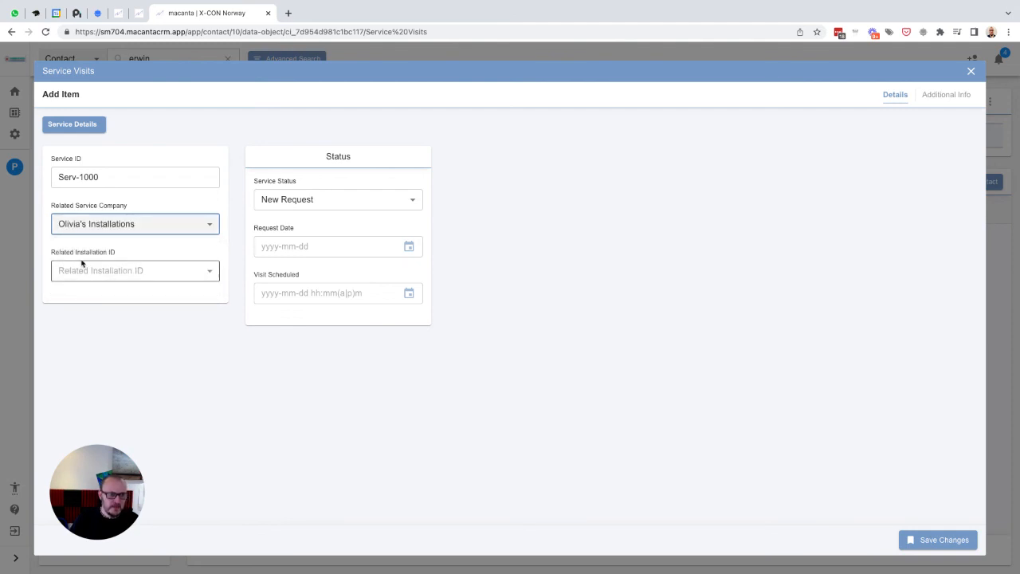
{"action": "left_click", "coordinate": [126, 276]}
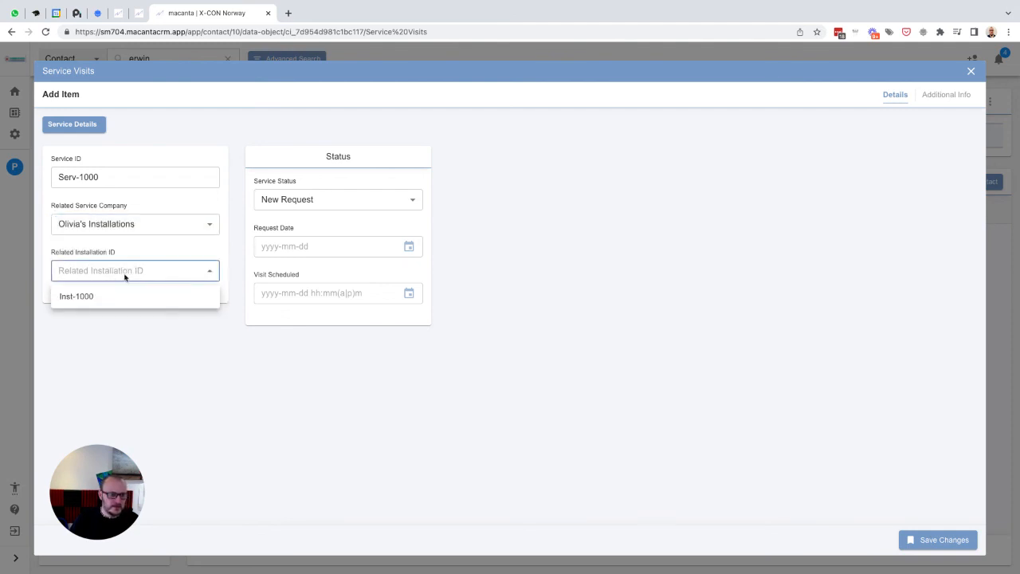
{"action": "left_click", "coordinate": [80, 299]}
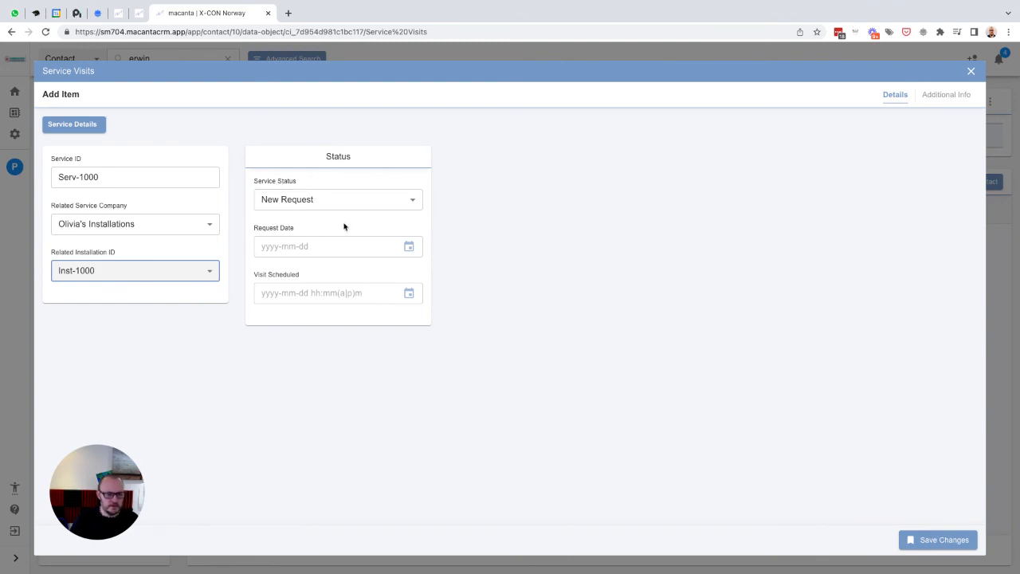
{"action": "left_click", "coordinate": [409, 246]}
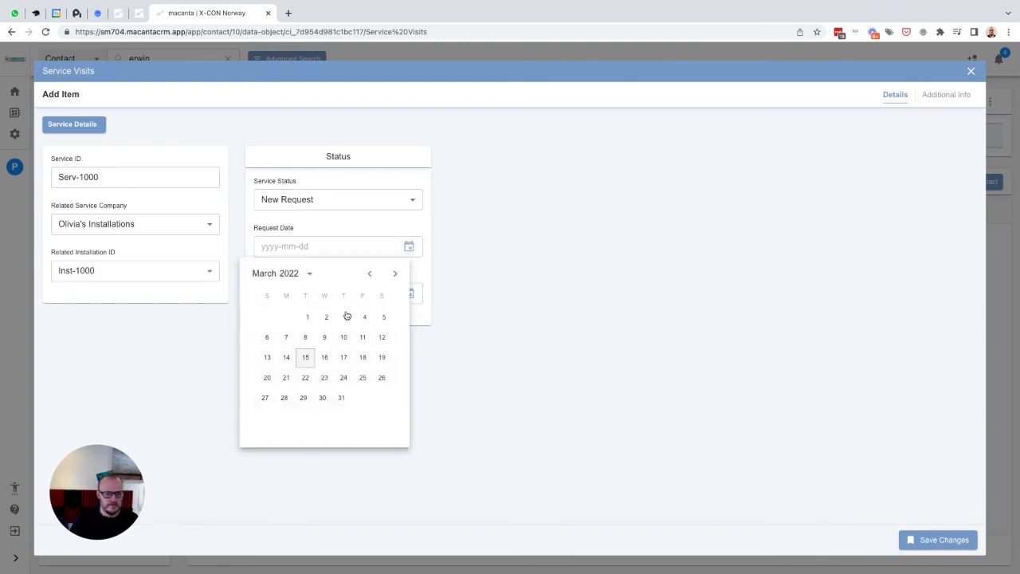
{"action": "left_click", "coordinate": [425, 263]}
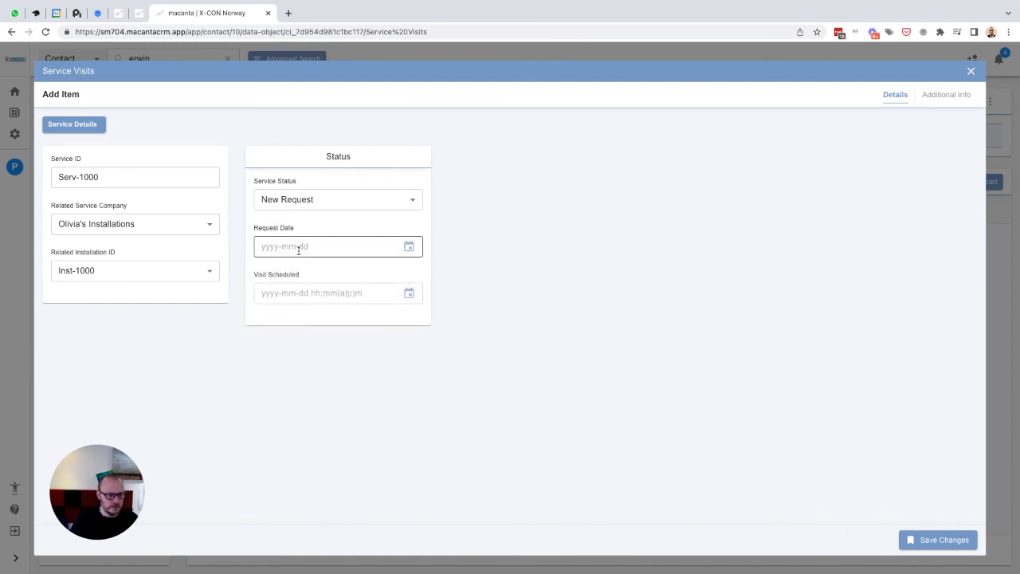
{"action": "left_click", "coordinate": [409, 246]}
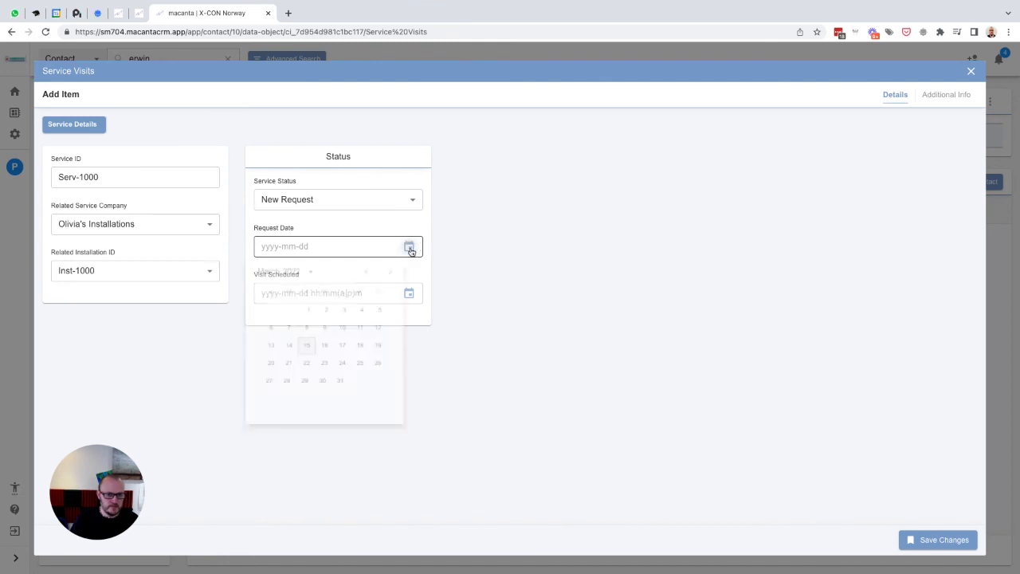
{"action": "left_click", "coordinate": [306, 358]}
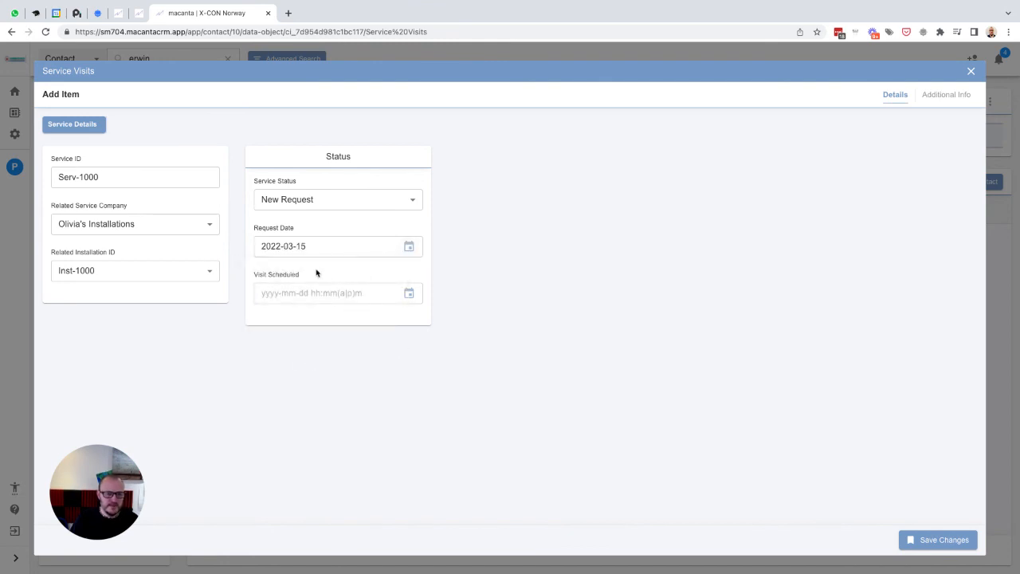
{"action": "left_click", "coordinate": [409, 295]}
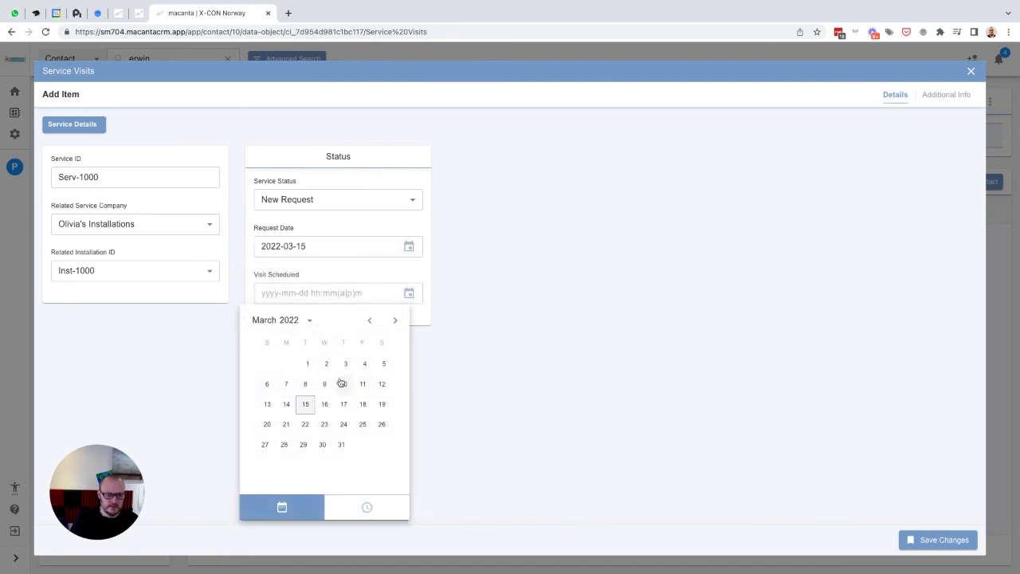
{"action": "left_click", "coordinate": [342, 402]}
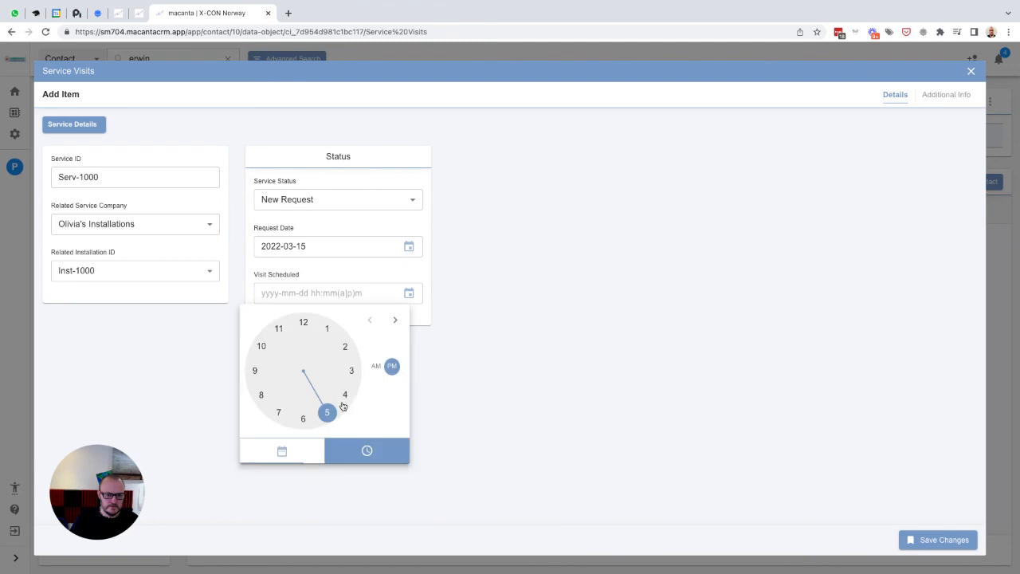
{"action": "left_click", "coordinate": [303, 418]}
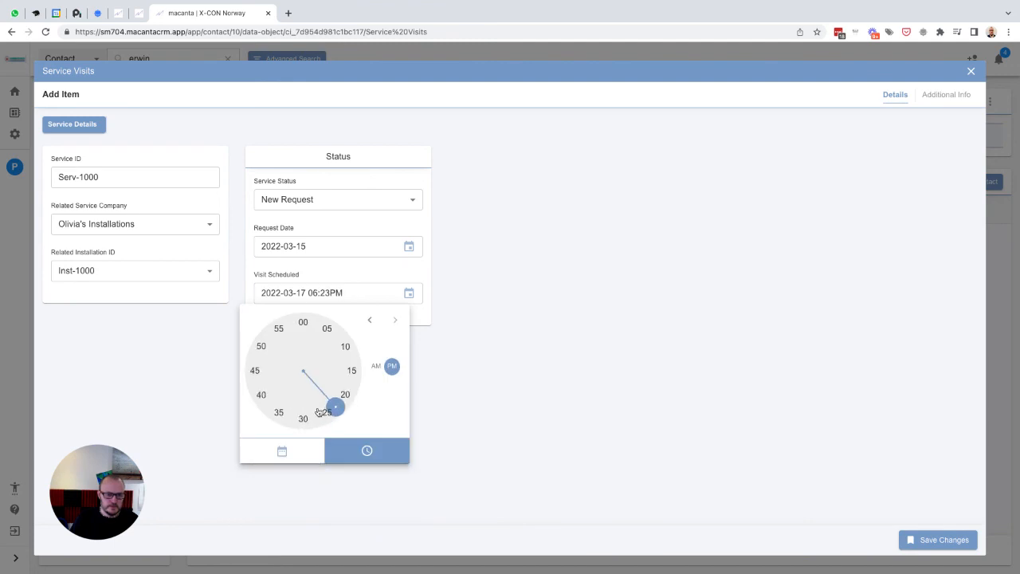
{"action": "left_click", "coordinate": [304, 419]}
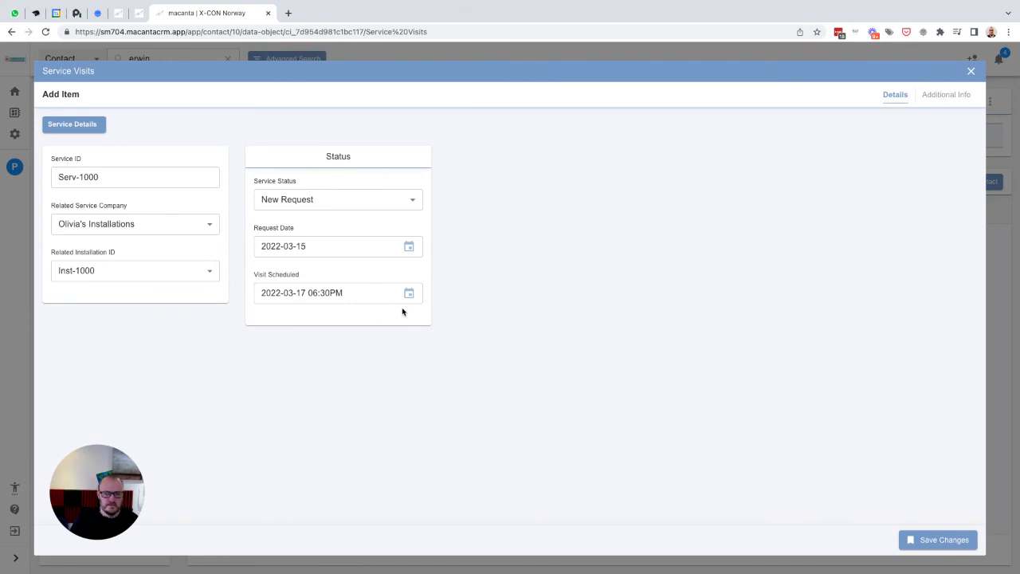
- Connect another existing contact to the visit as Service Engineer and save the new service visit
{"action": "left_click", "coordinate": [934, 98]}
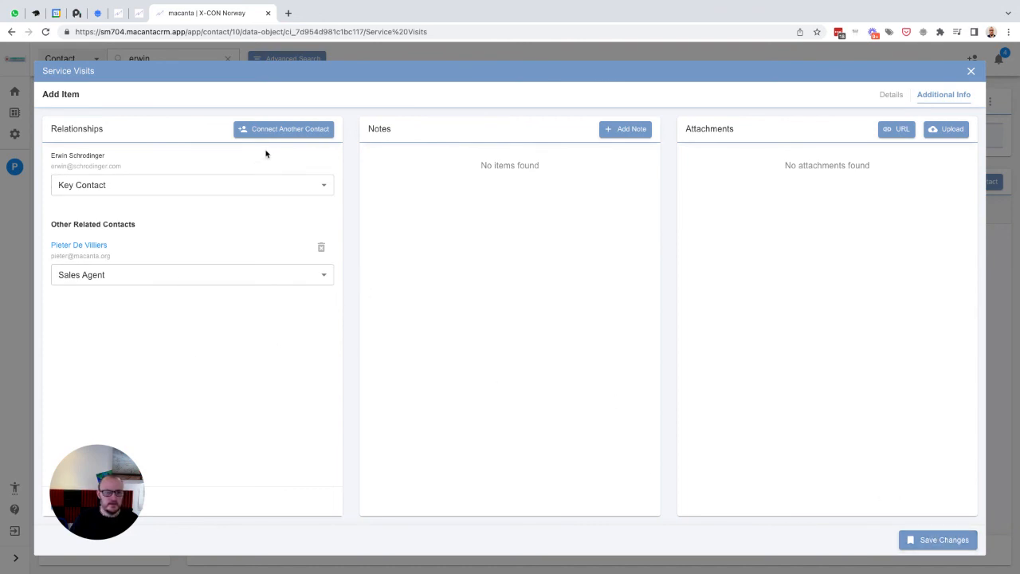
{"action": "left_click", "coordinate": [257, 130]}
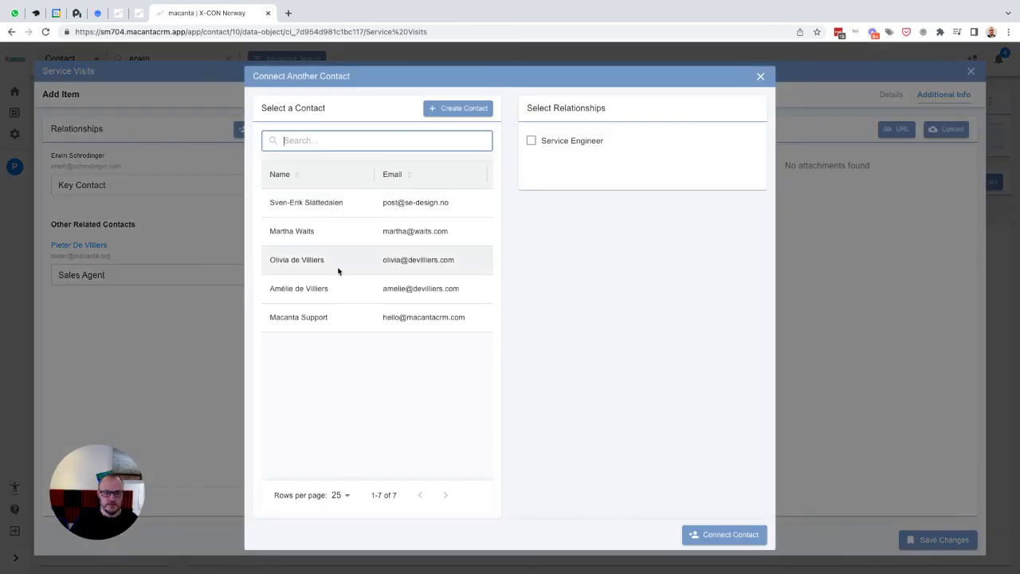
{"action": "left_click", "coordinate": [302, 265]}
{"action": "left_click", "coordinate": [541, 145]}
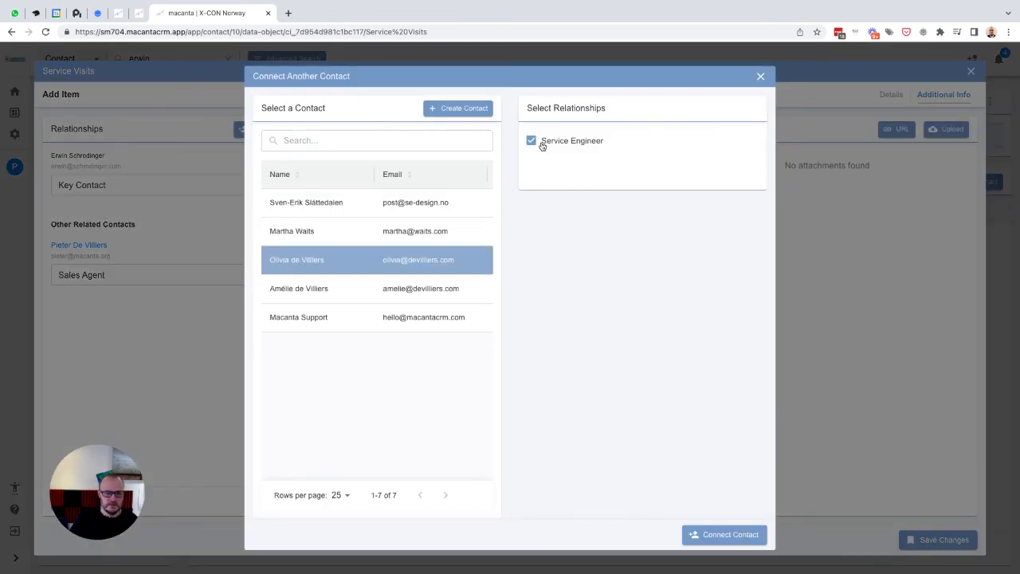
{"action": "left_click", "coordinate": [717, 537]}
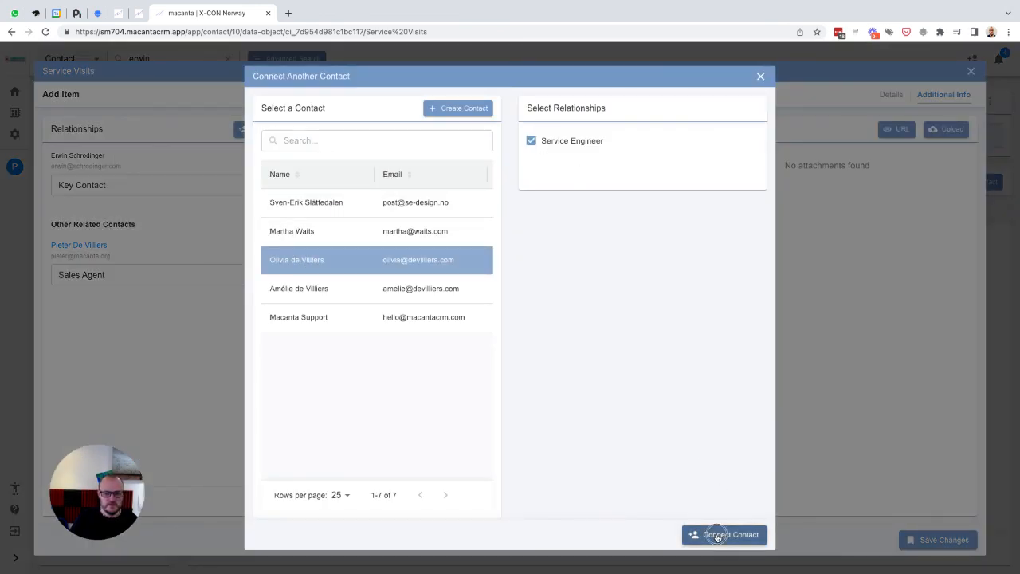
{"action": "left_click", "coordinate": [915, 540]}
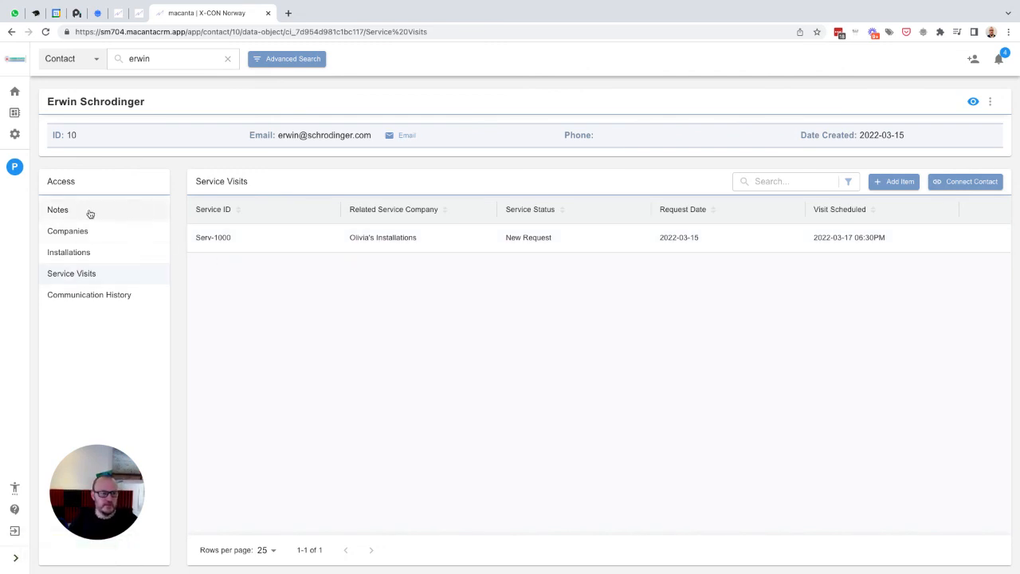
- Review the relationships of the contact's company Erwin's Store
{"action": "left_click", "coordinate": [59, 212]}
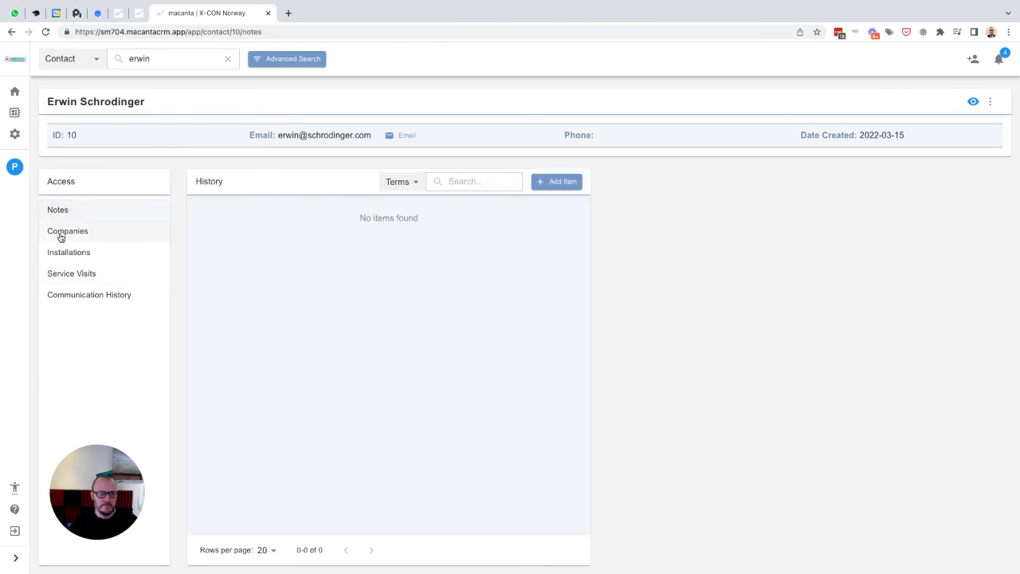
{"action": "left_click", "coordinate": [61, 235]}
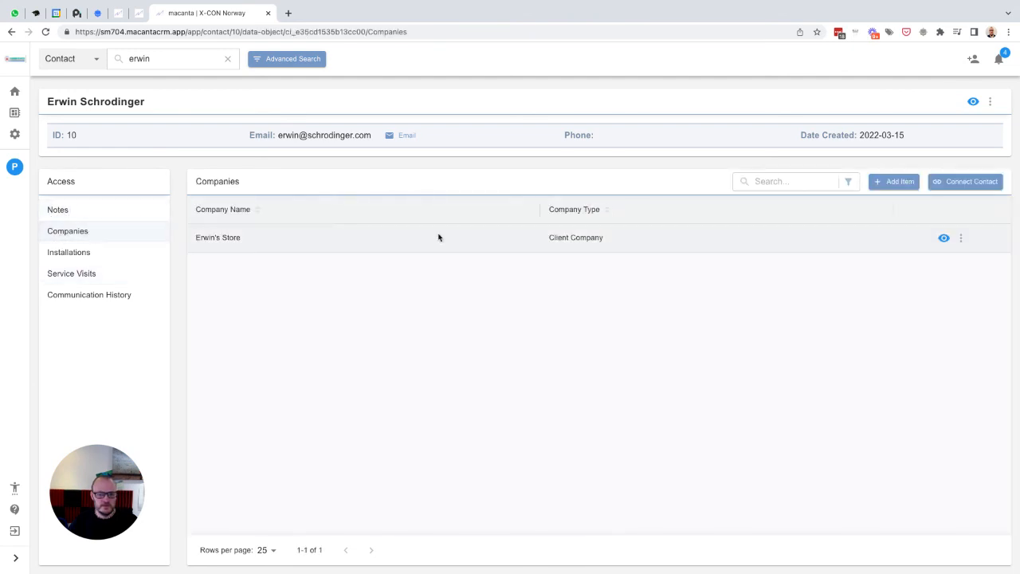
{"action": "left_click", "coordinate": [961, 236]}
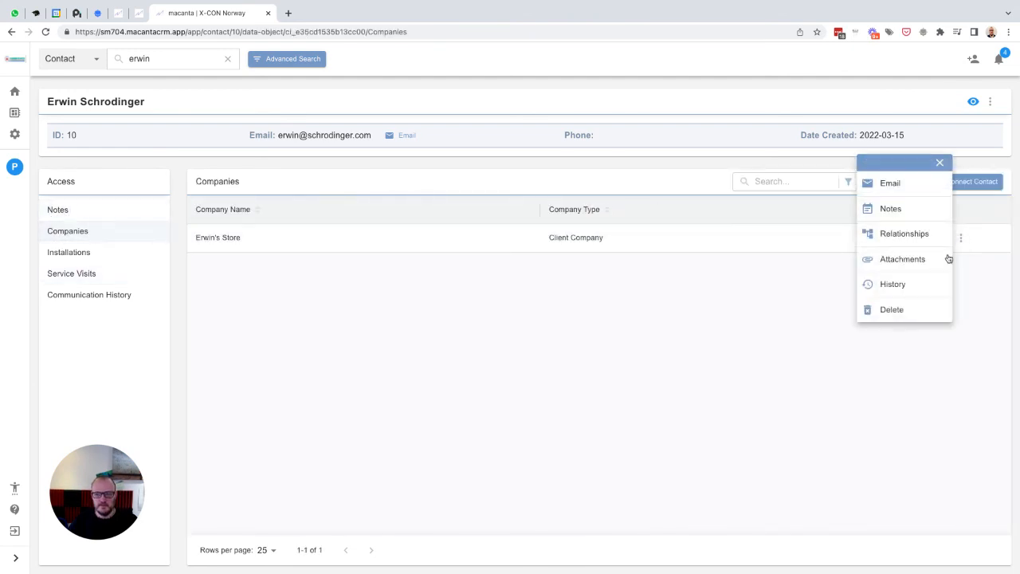
{"action": "left_click", "coordinate": [907, 234]}
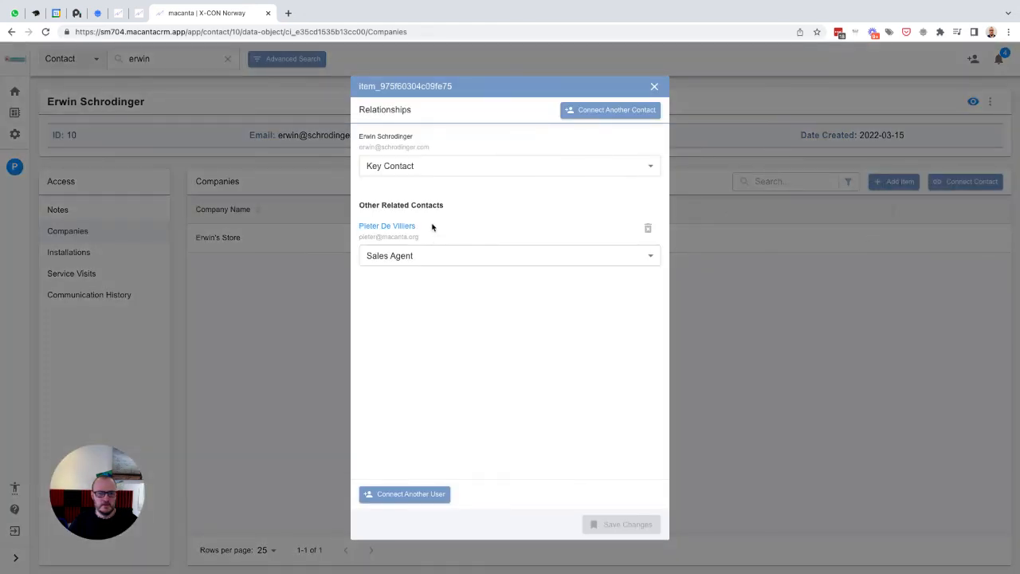
{"action": "left_click", "coordinate": [655, 88]}
- Review the relationships of the contact's installation Inst-1000
{"action": "left_click", "coordinate": [108, 252]}
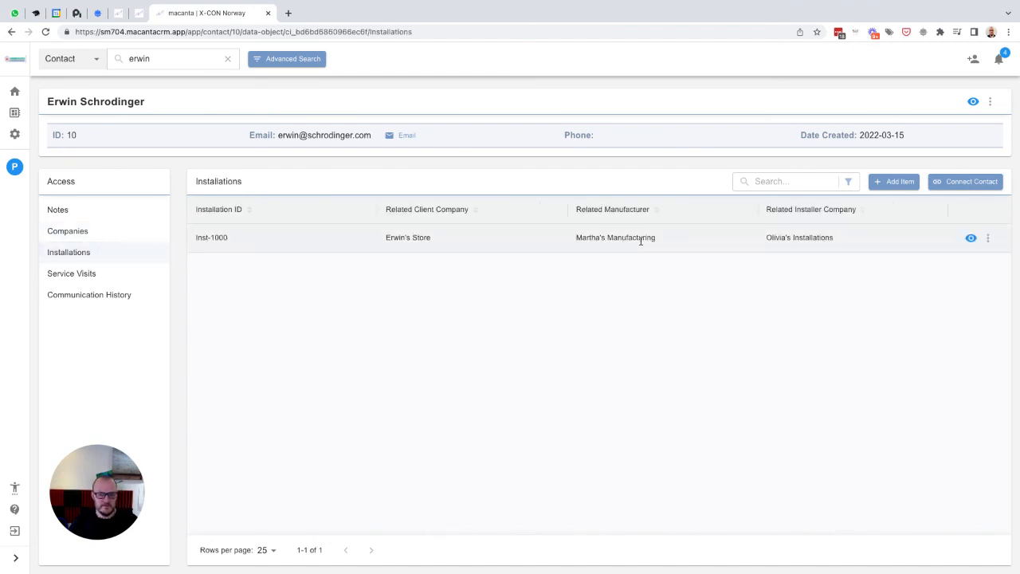
{"action": "left_click", "coordinate": [988, 237]}
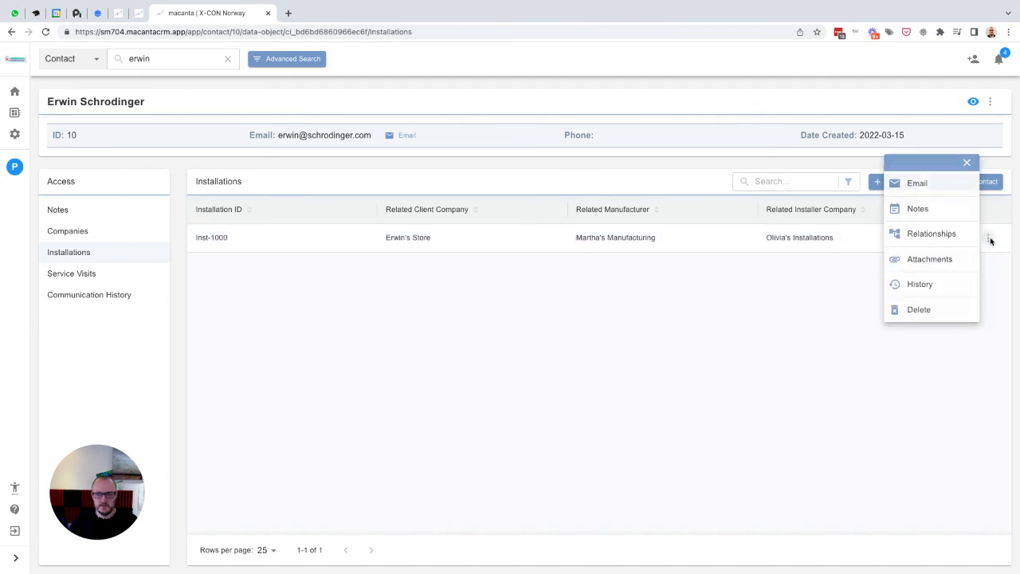
{"action": "left_click", "coordinate": [924, 236]}
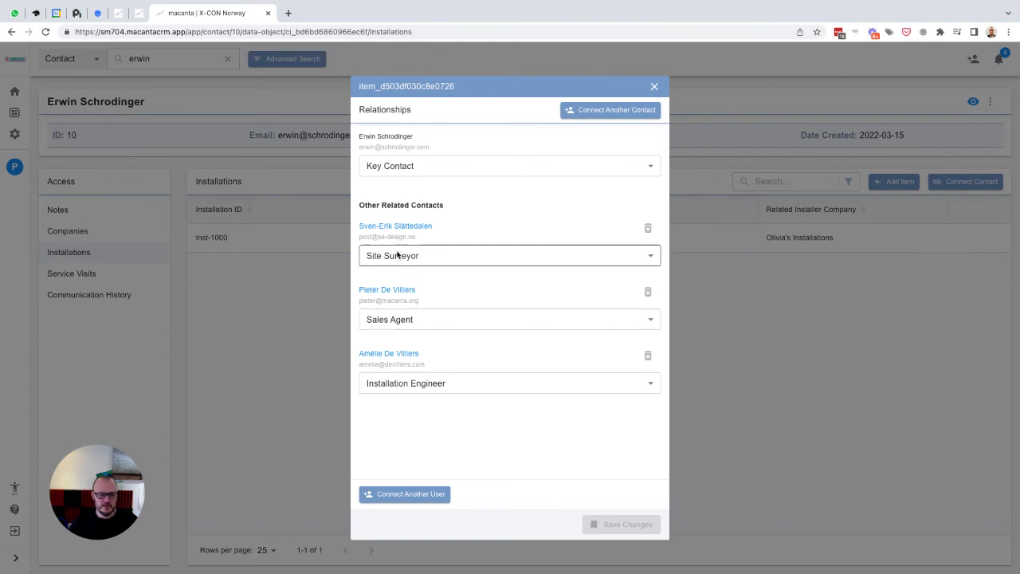
{"action": "left_click", "coordinate": [654, 86]}
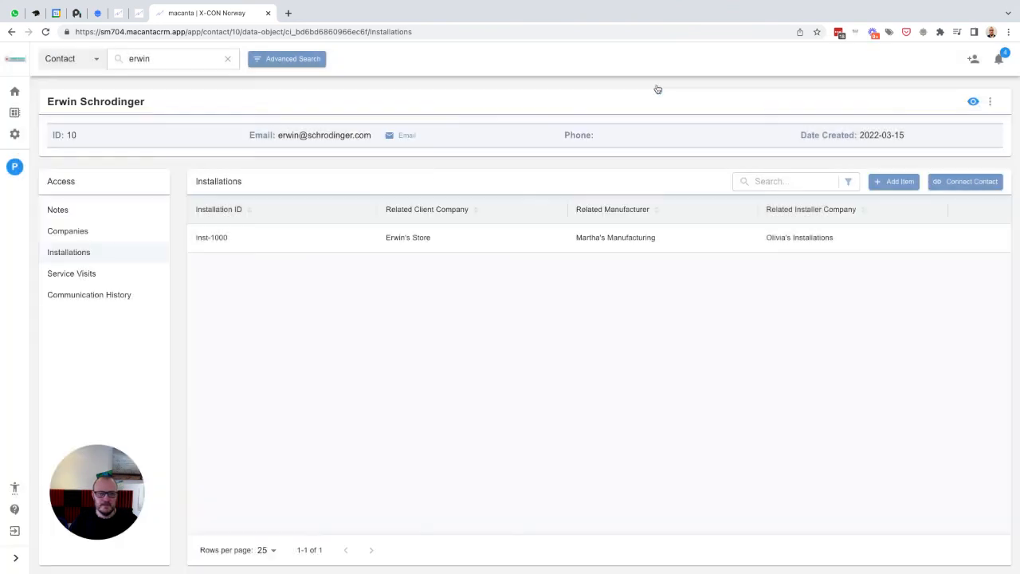
- Review the relationships of the new service visit Serv-1000
{"action": "left_click", "coordinate": [58, 278]}
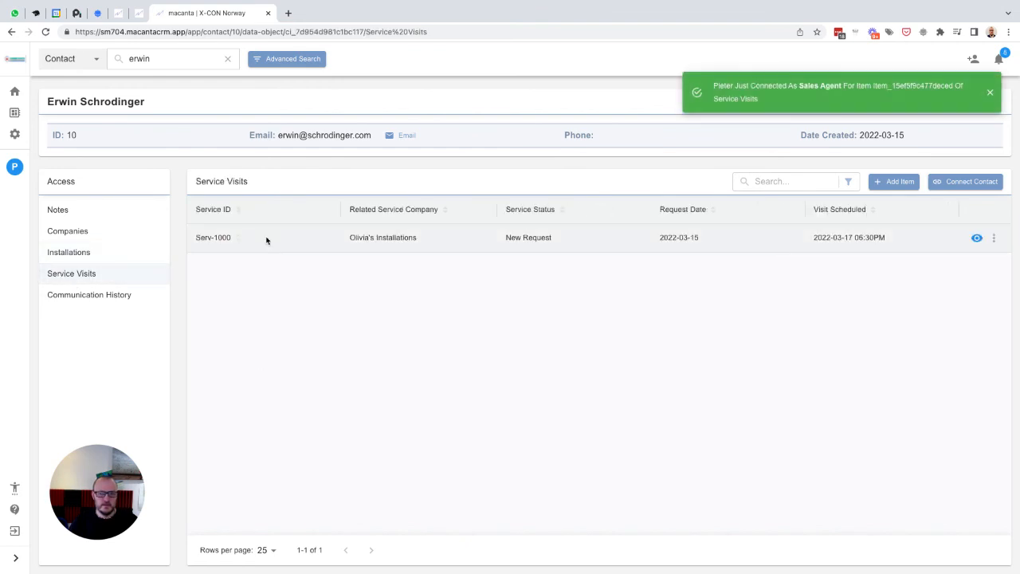
{"action": "left_click", "coordinate": [990, 92]}
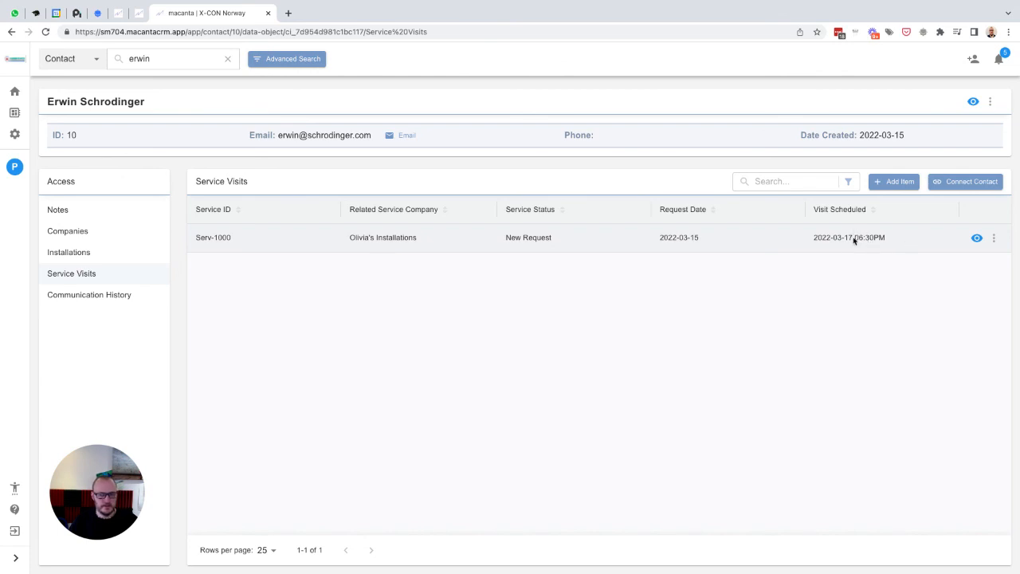
{"action": "left_click", "coordinate": [993, 238]}
{"action": "left_click", "coordinate": [937, 235]}
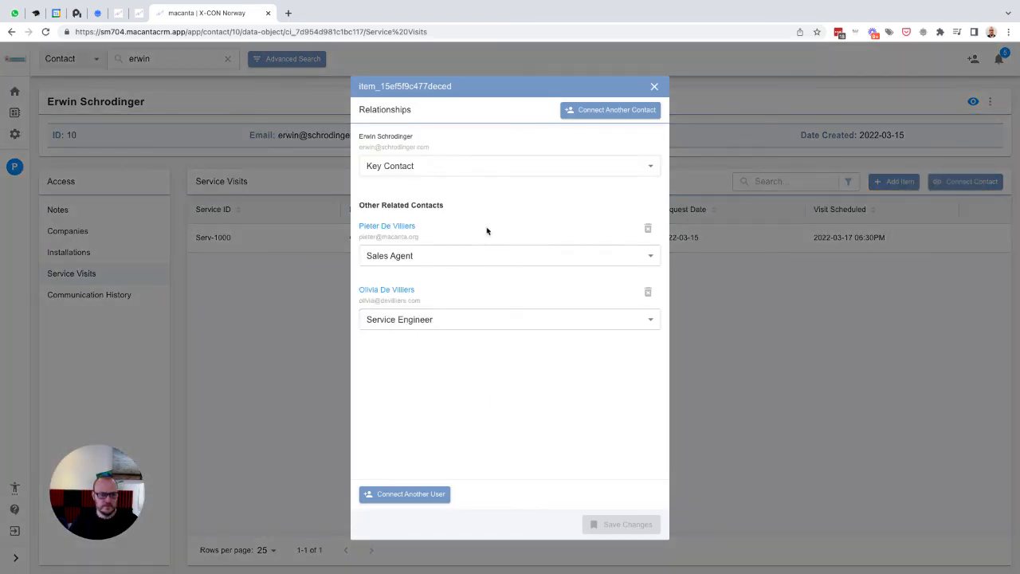
{"action": "left_click", "coordinate": [655, 87]}
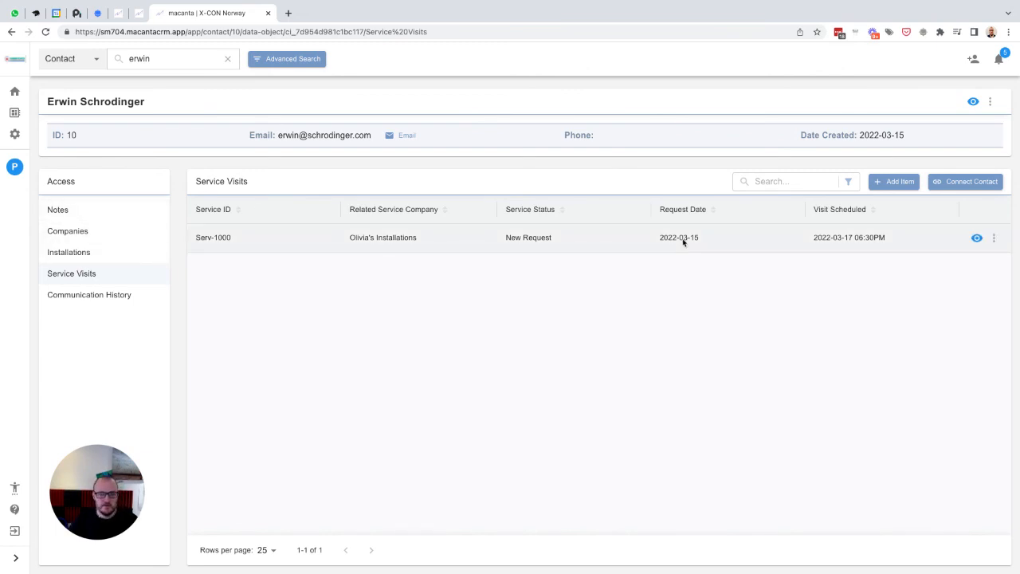
- Search for the installer company's contact and review her linked companies, installations and service visits
{"action": "double_click", "coordinate": [152, 56]}
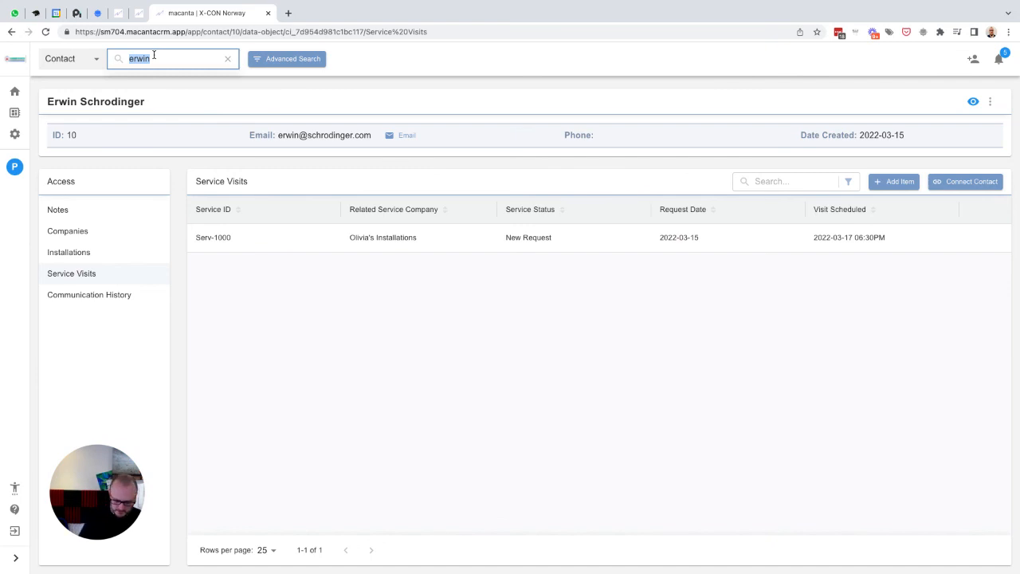
{"action": "type", "text": "olivia"}
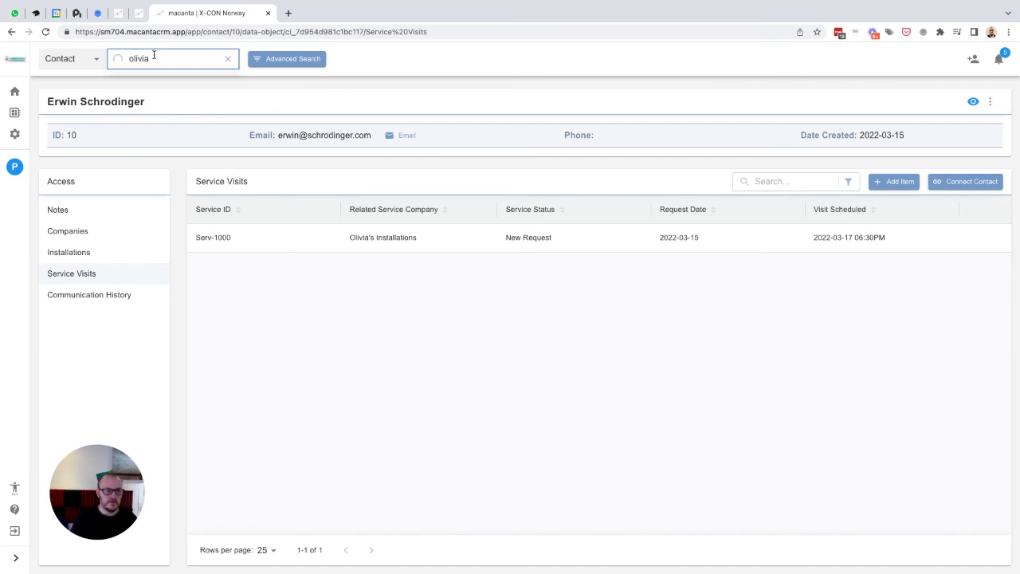
{"action": "key", "text": "Return"}
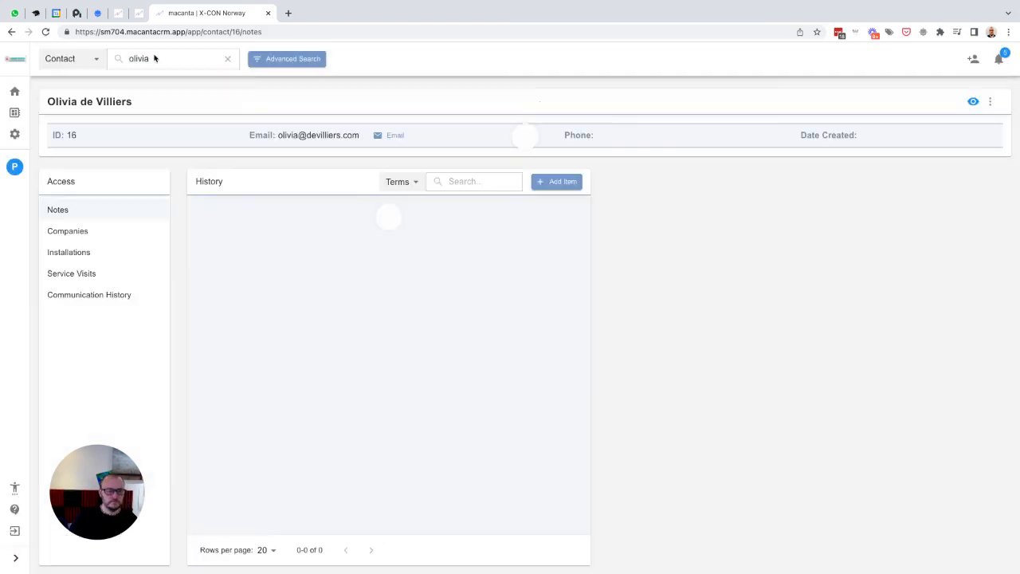
{"action": "left_click", "coordinate": [87, 233]}
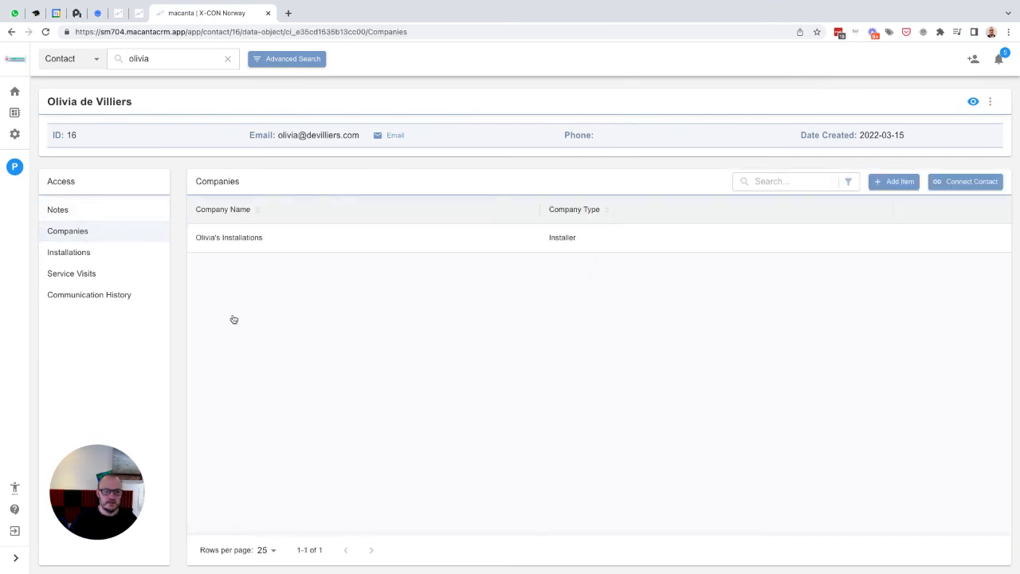
{"action": "left_click", "coordinate": [72, 254]}
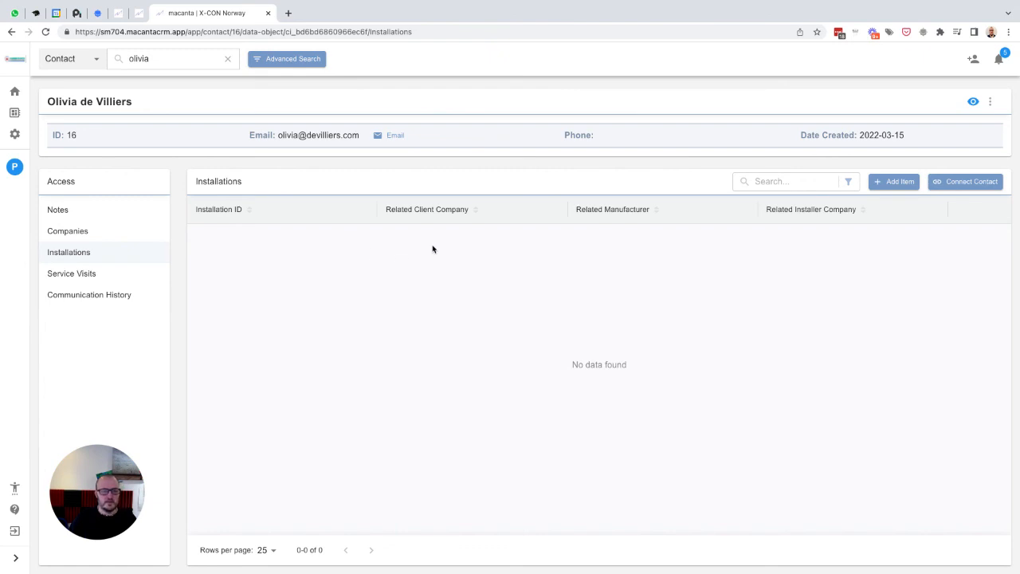
{"action": "left_click", "coordinate": [77, 276]}
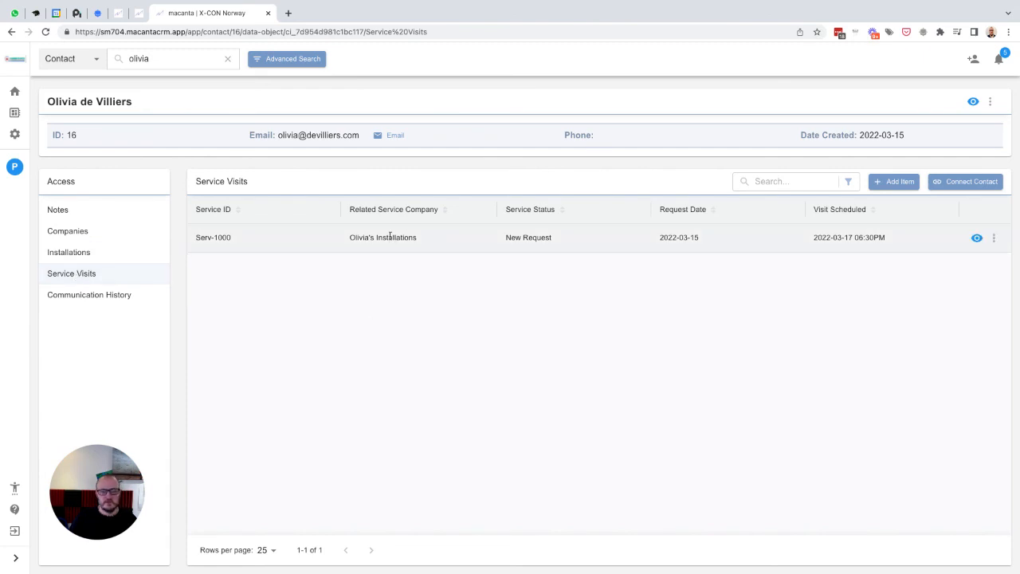
{"action": "left_click", "coordinate": [995, 239]}
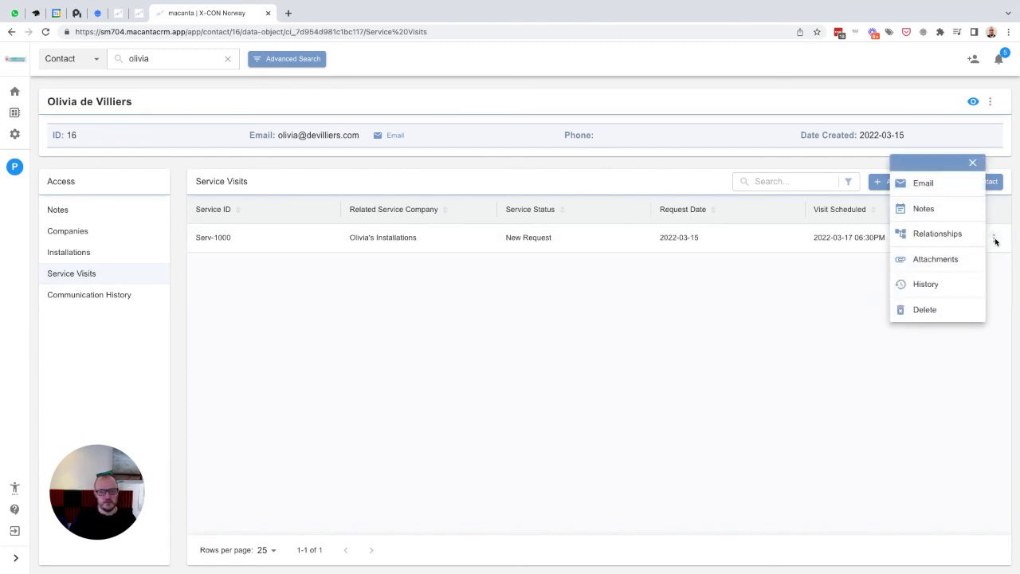
{"action": "left_click", "coordinate": [804, 288]}
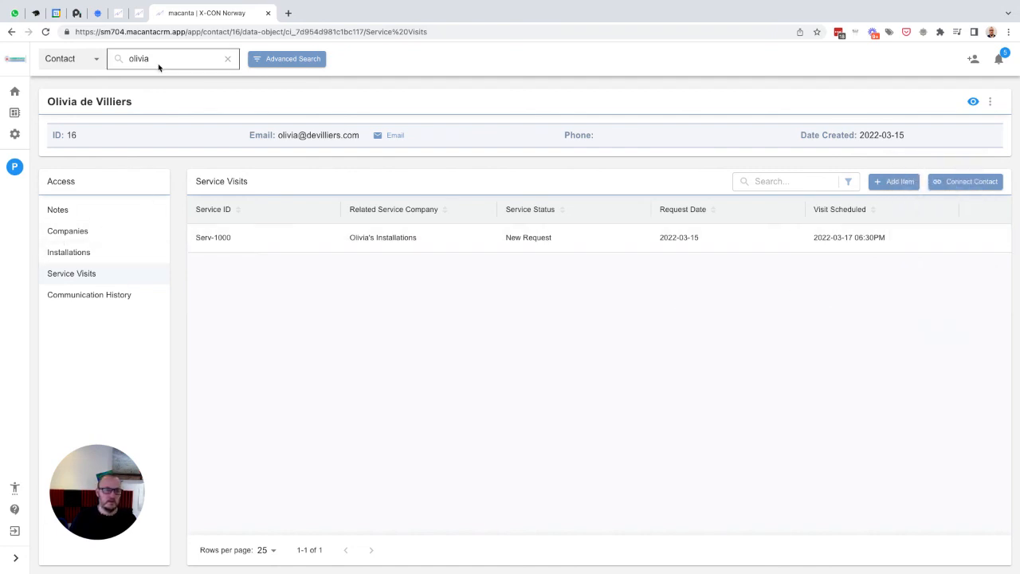
- Open your own user contact record and review its linked companies, installations, service visits and notes
{"action": "left_click", "coordinate": [9, 167]}
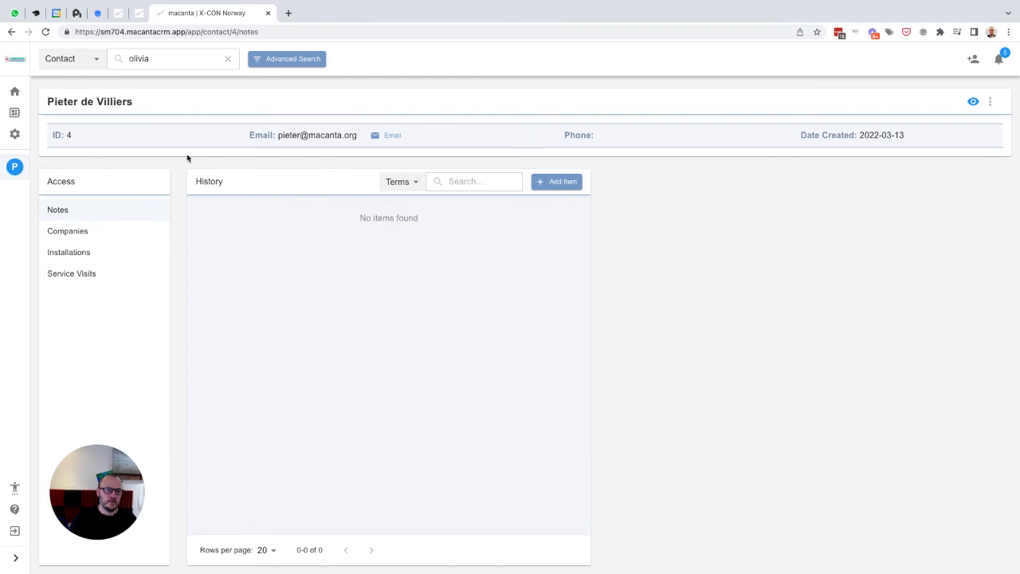
{"action": "left_click", "coordinate": [77, 234]}
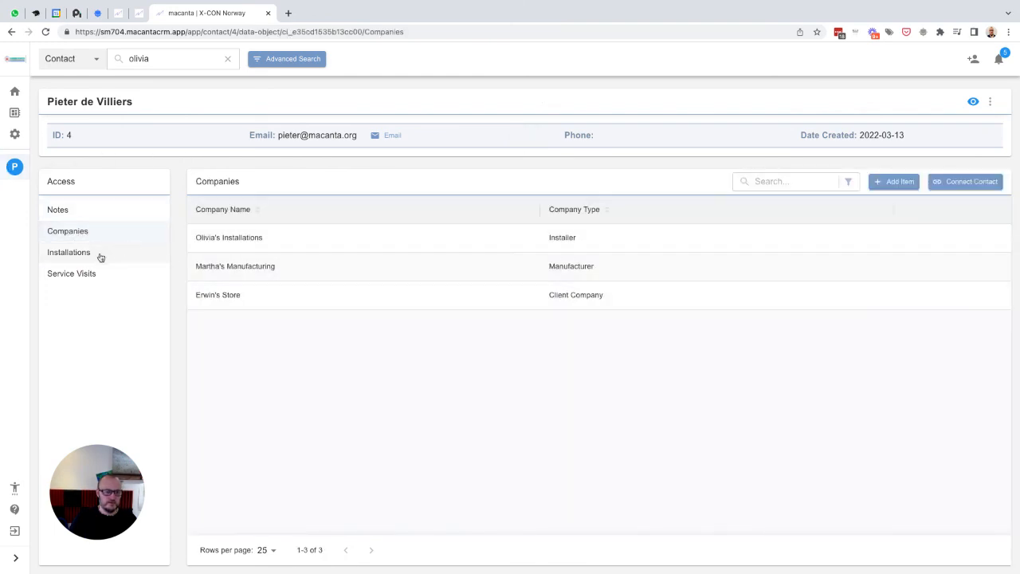
{"action": "left_click", "coordinate": [97, 255]}
{"action": "left_click", "coordinate": [71, 279]}
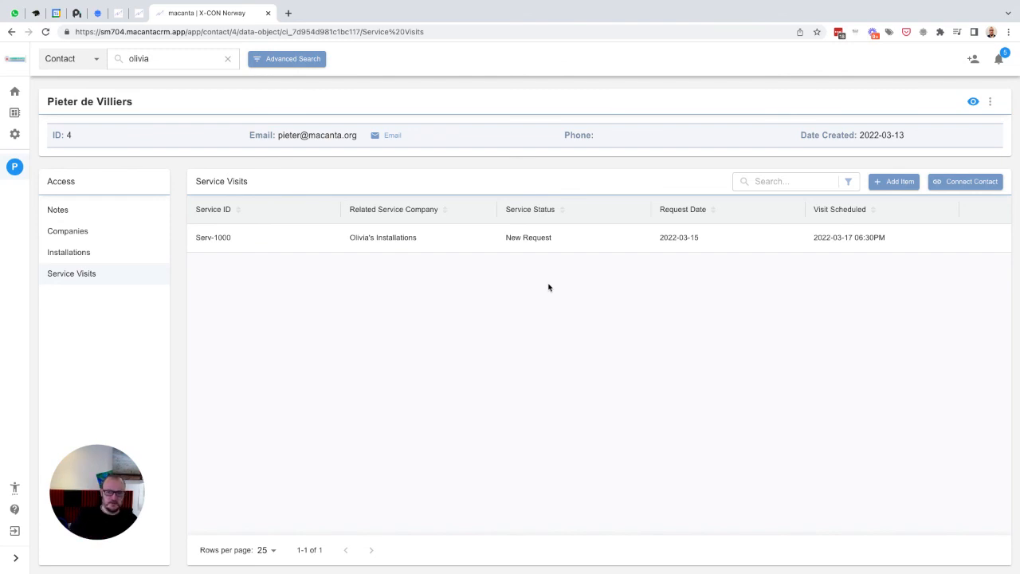
{"action": "mouse_move", "coordinate": [992, 242]}
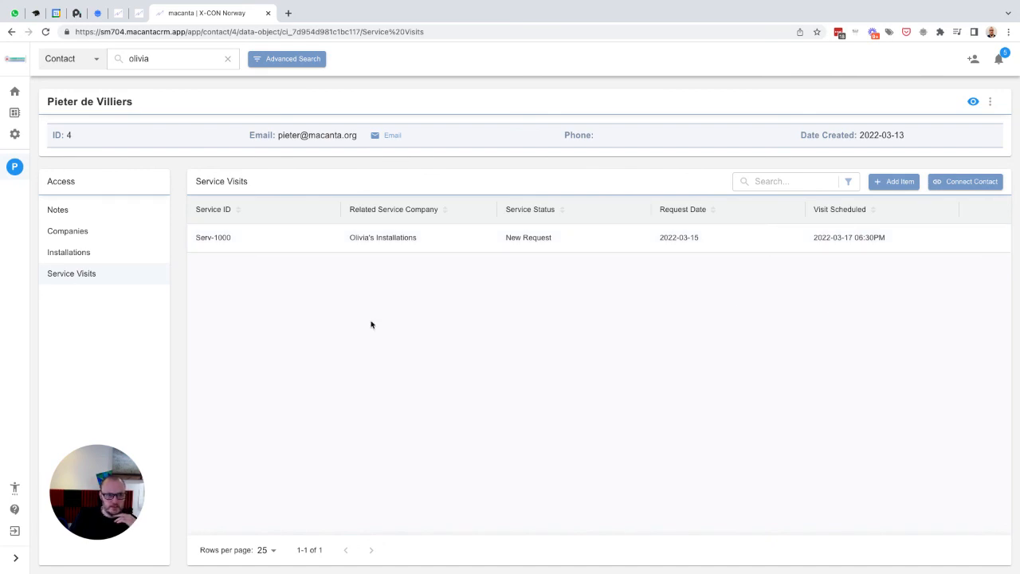
{"action": "left_click", "coordinate": [69, 212]}
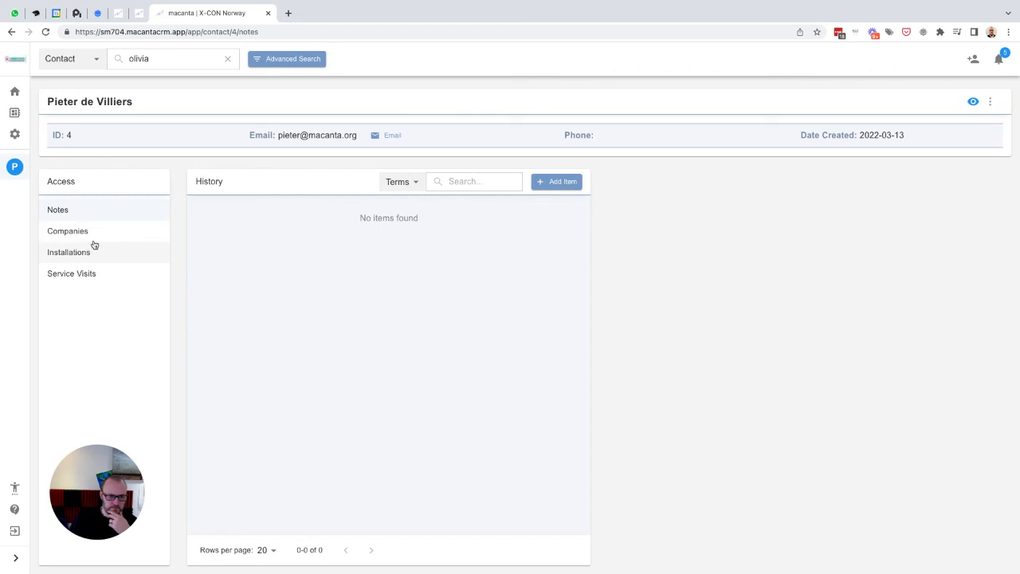
{"action": "left_click", "coordinate": [122, 209]}
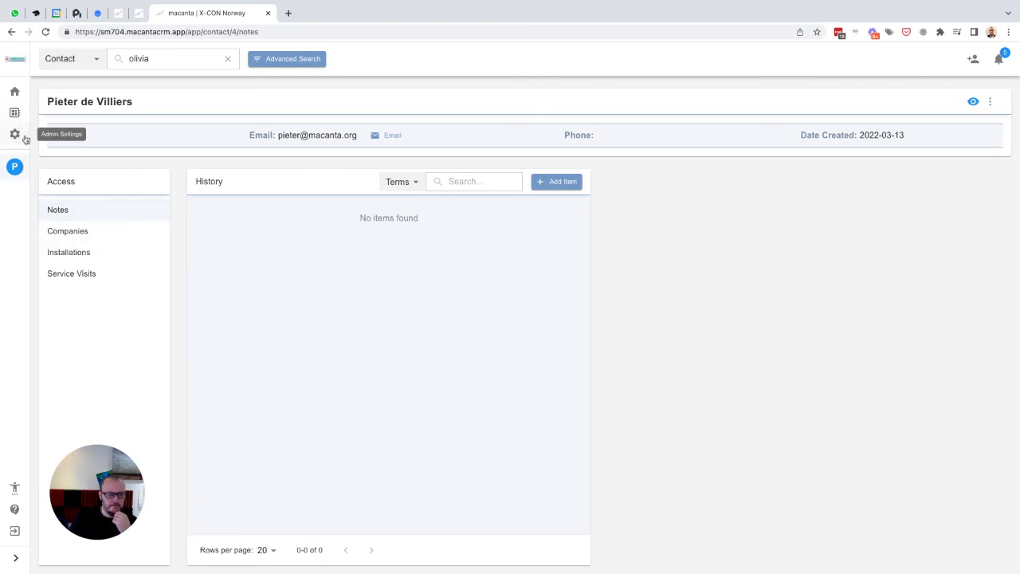